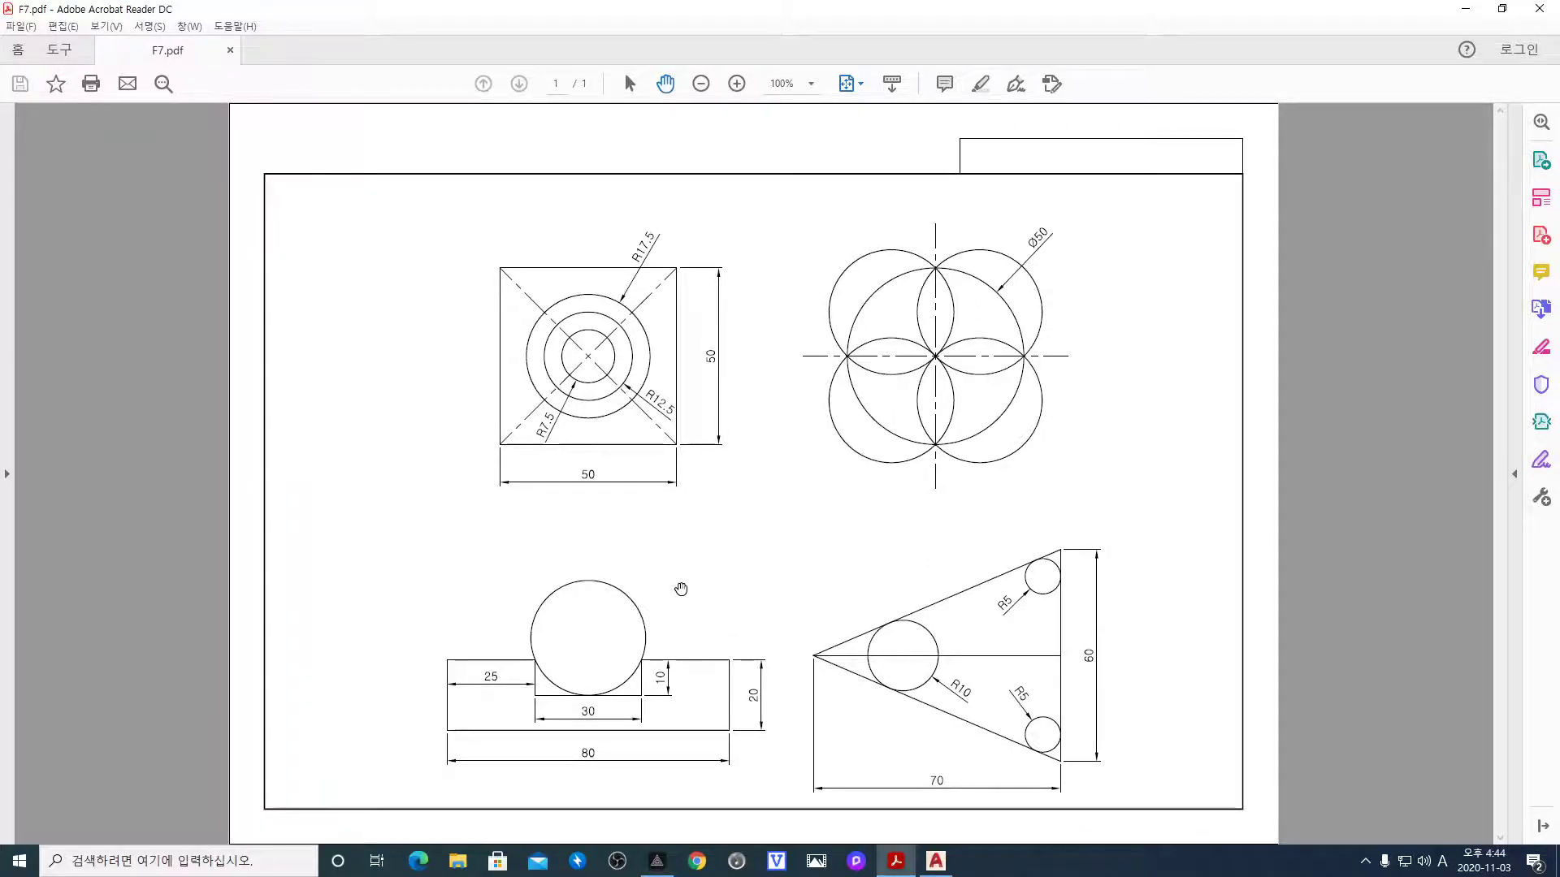
# Snap the Acrobat Reader window showing F7.pdf to the right half of the screen
pyautogui.press('super+Right')
pyautogui.click(586, 603)
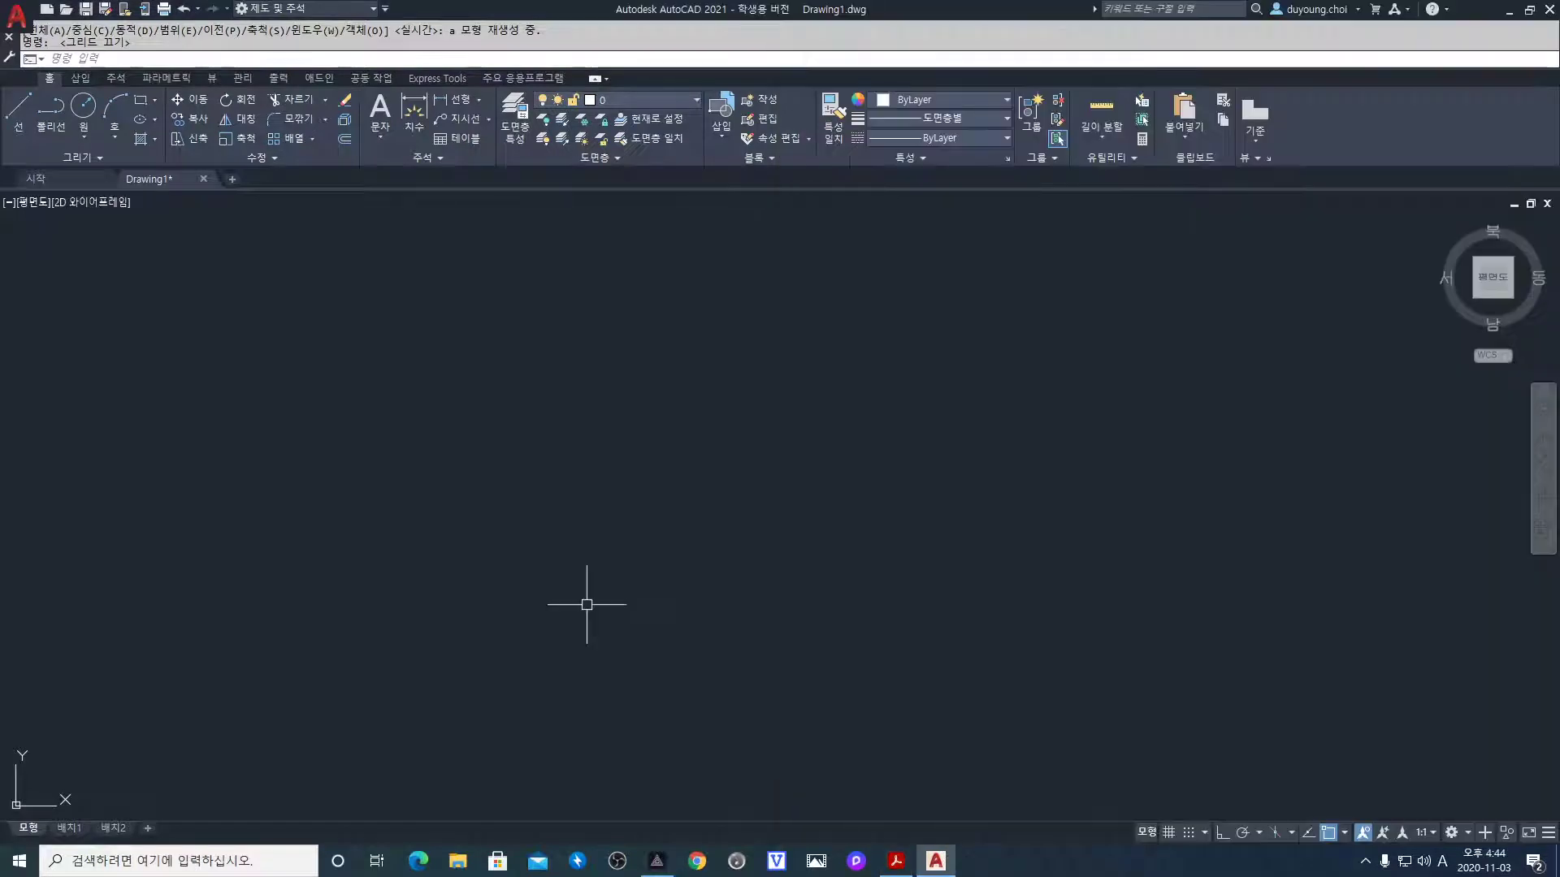
pyautogui.press('super+Left')
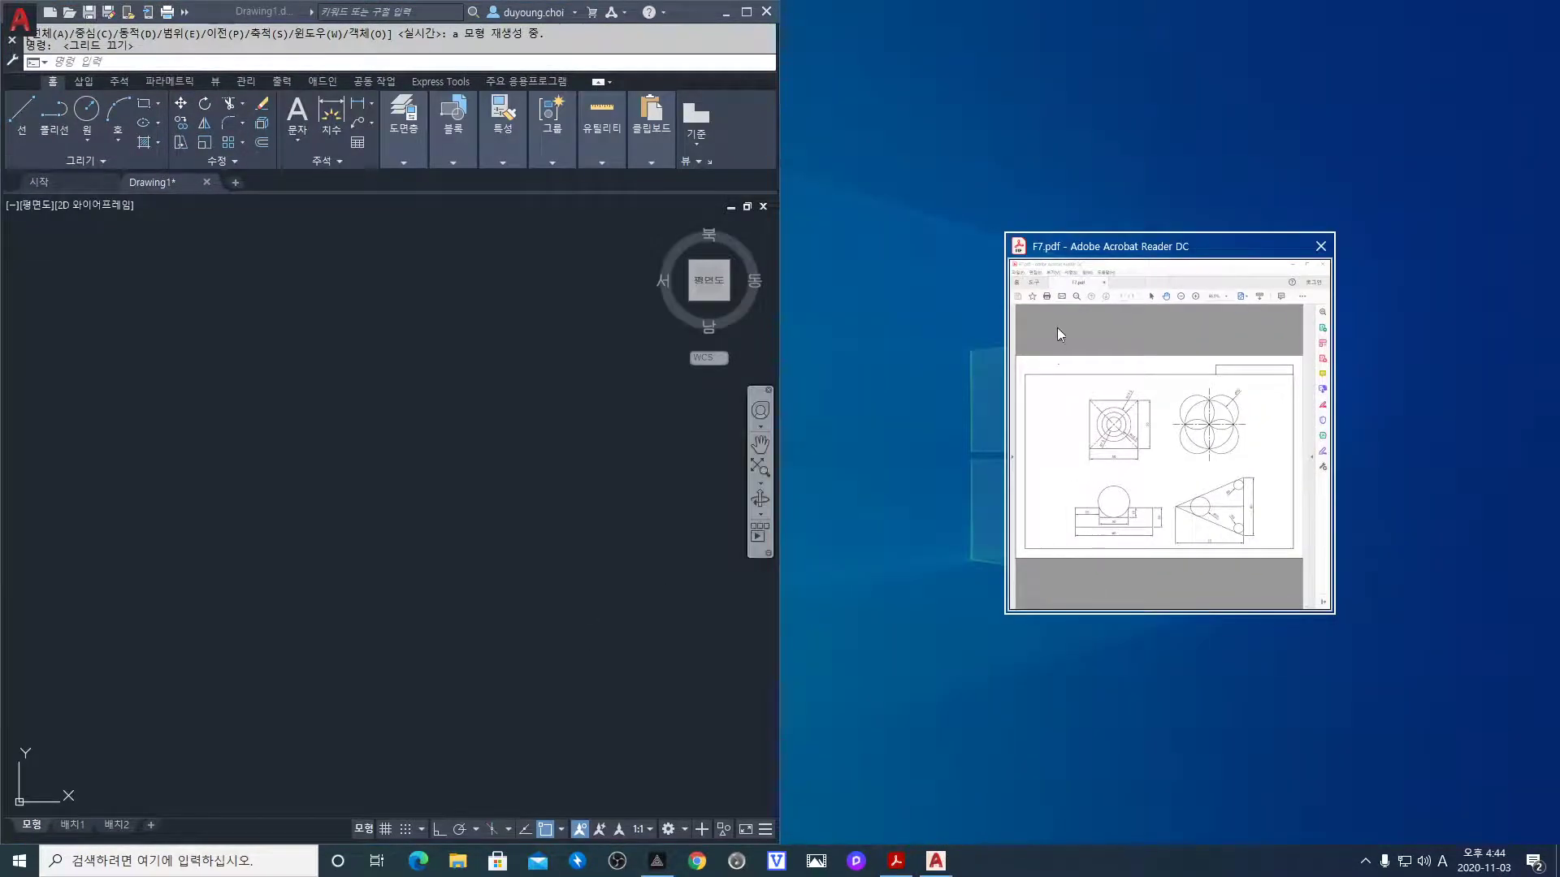
pyautogui.click(1058, 328)
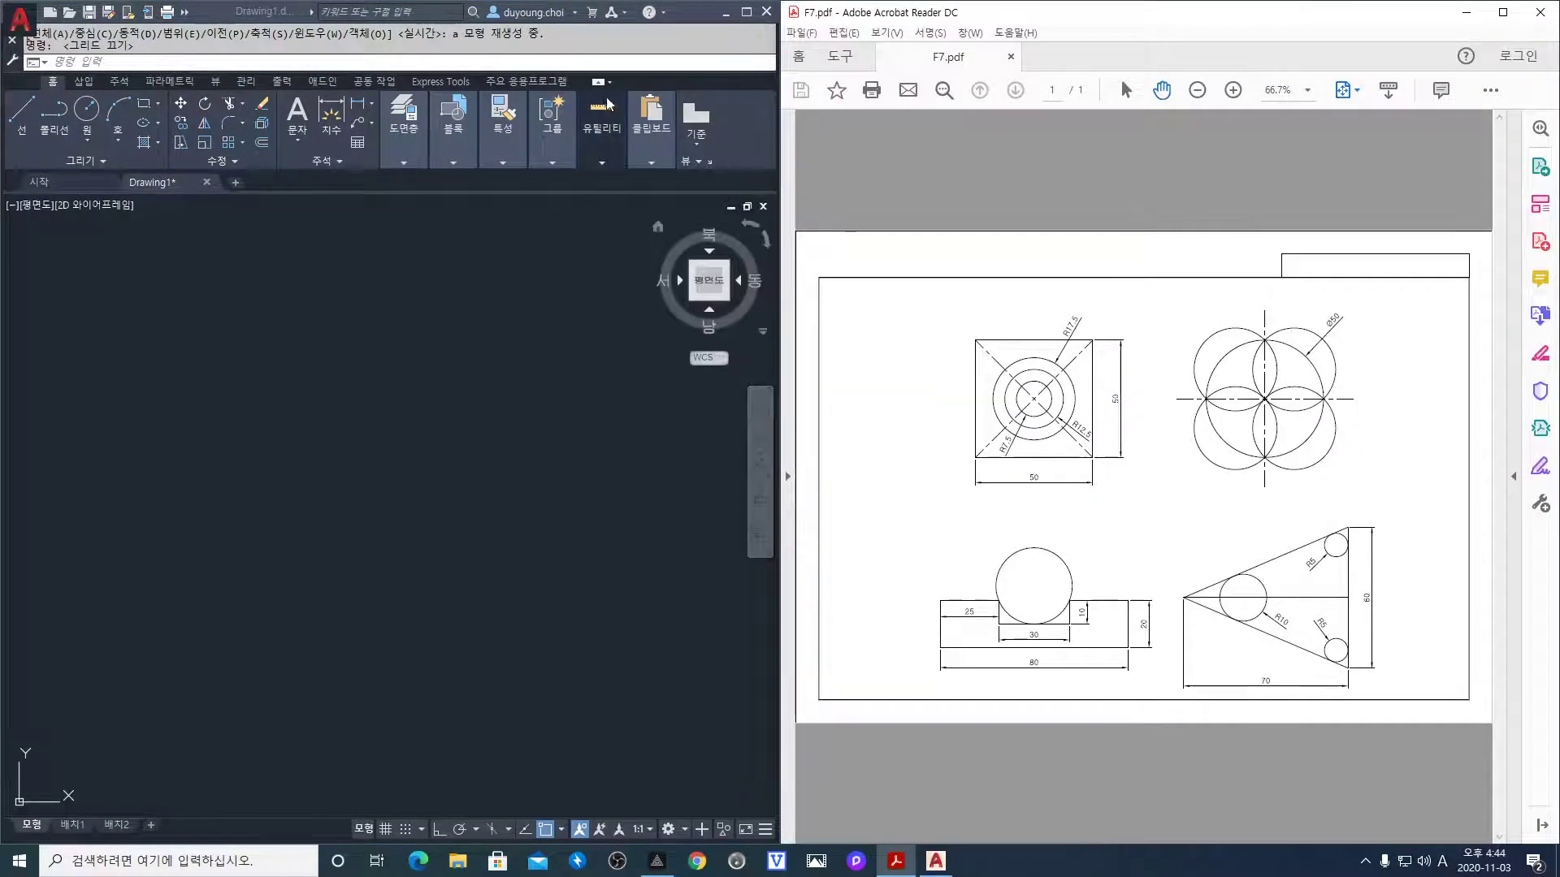
pyautogui.click(746, 17)
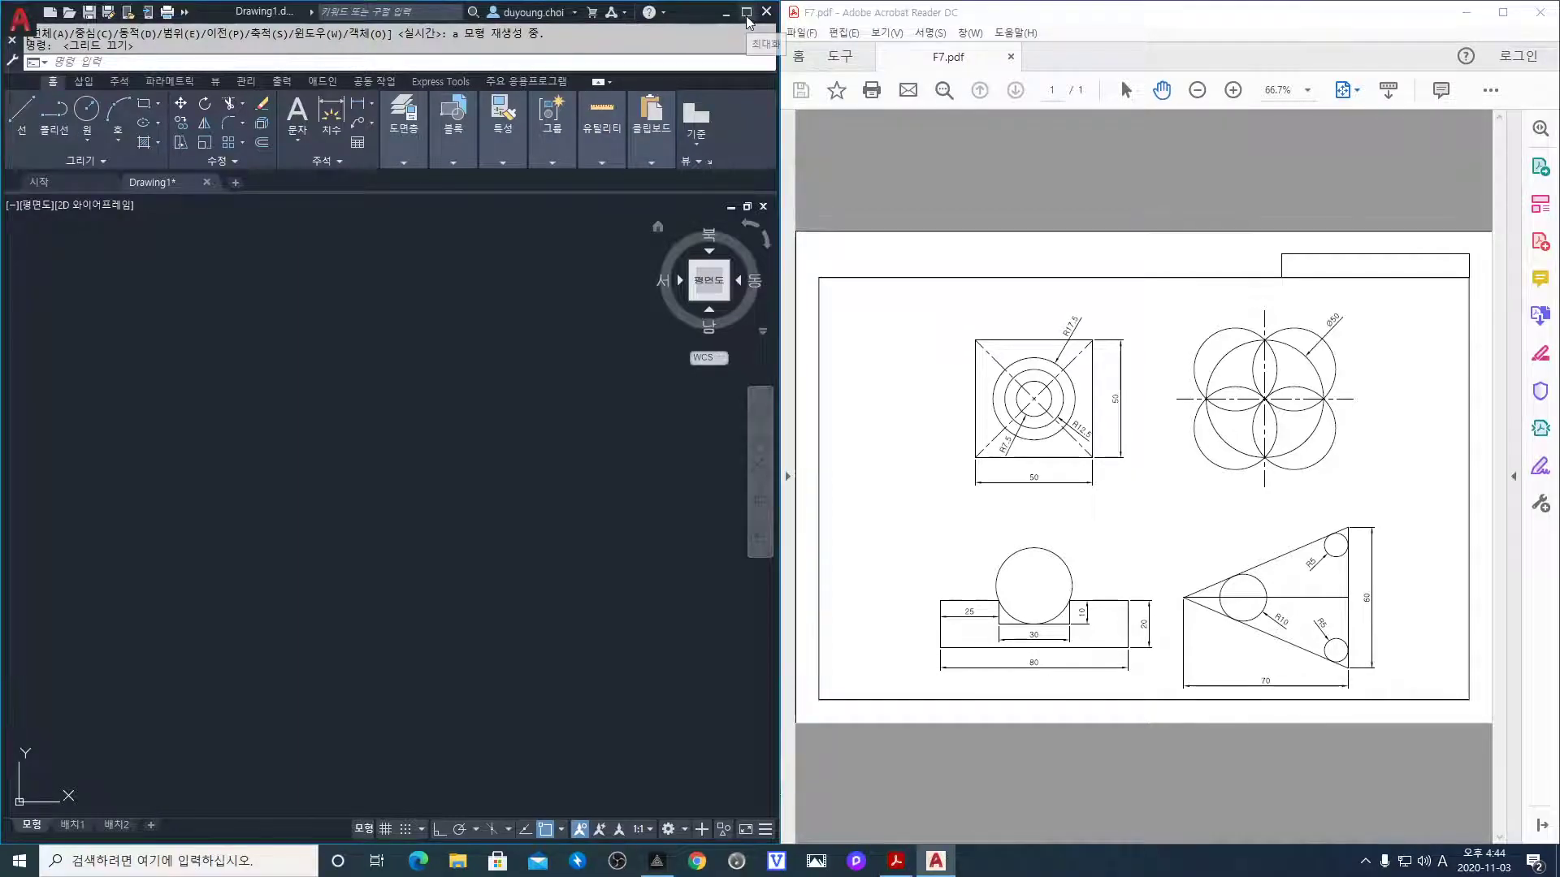
pyautogui.click(746, 14)
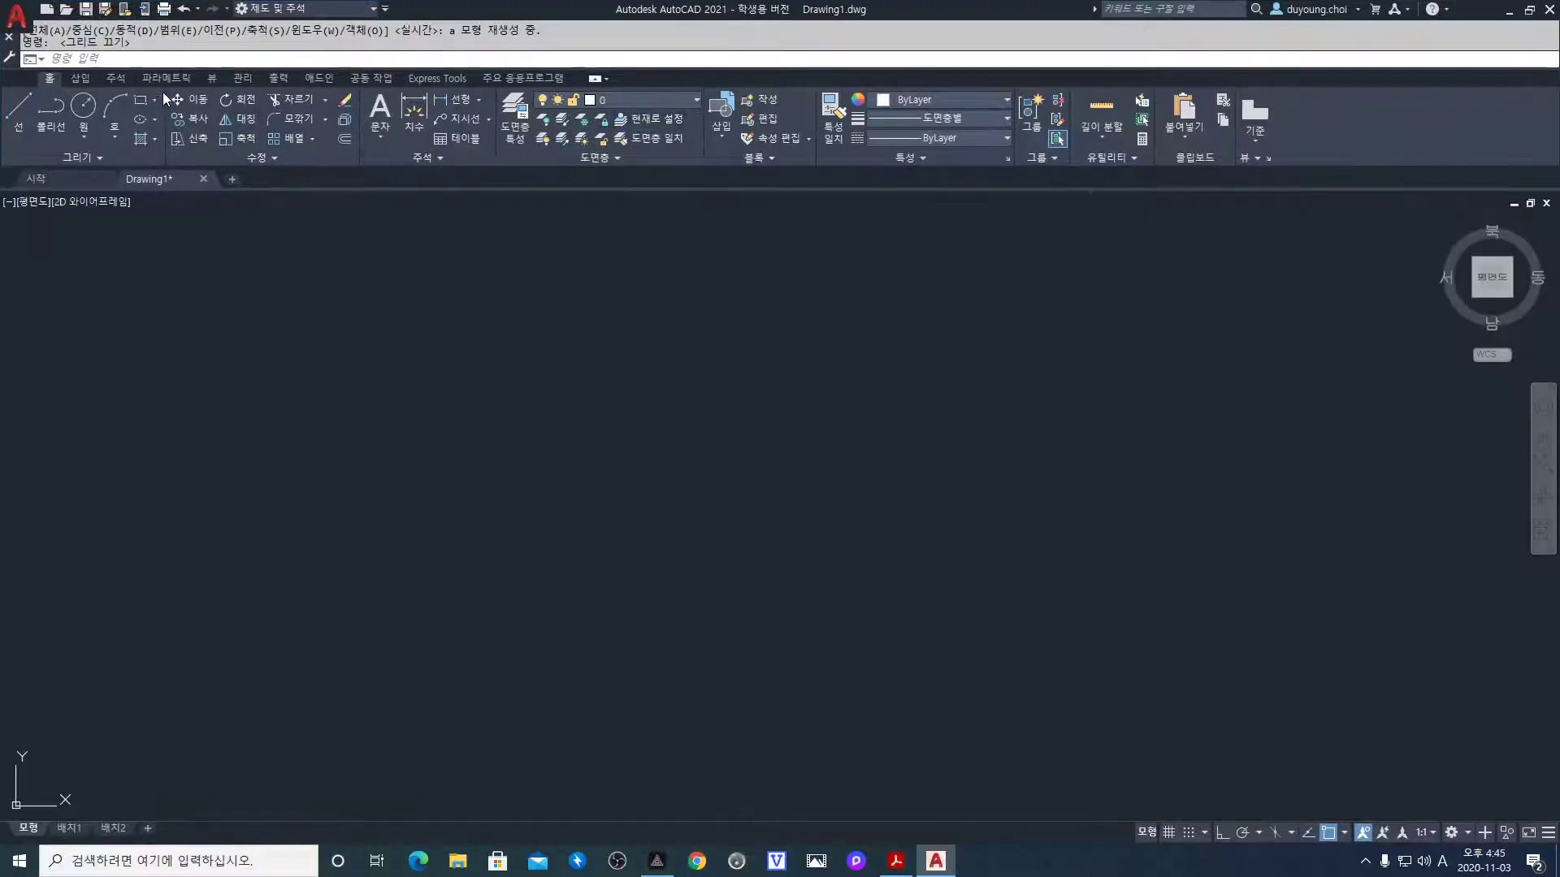
# Open and close the Layer Properties Manager, then reopen it with the LA command
pyautogui.click(515, 126)
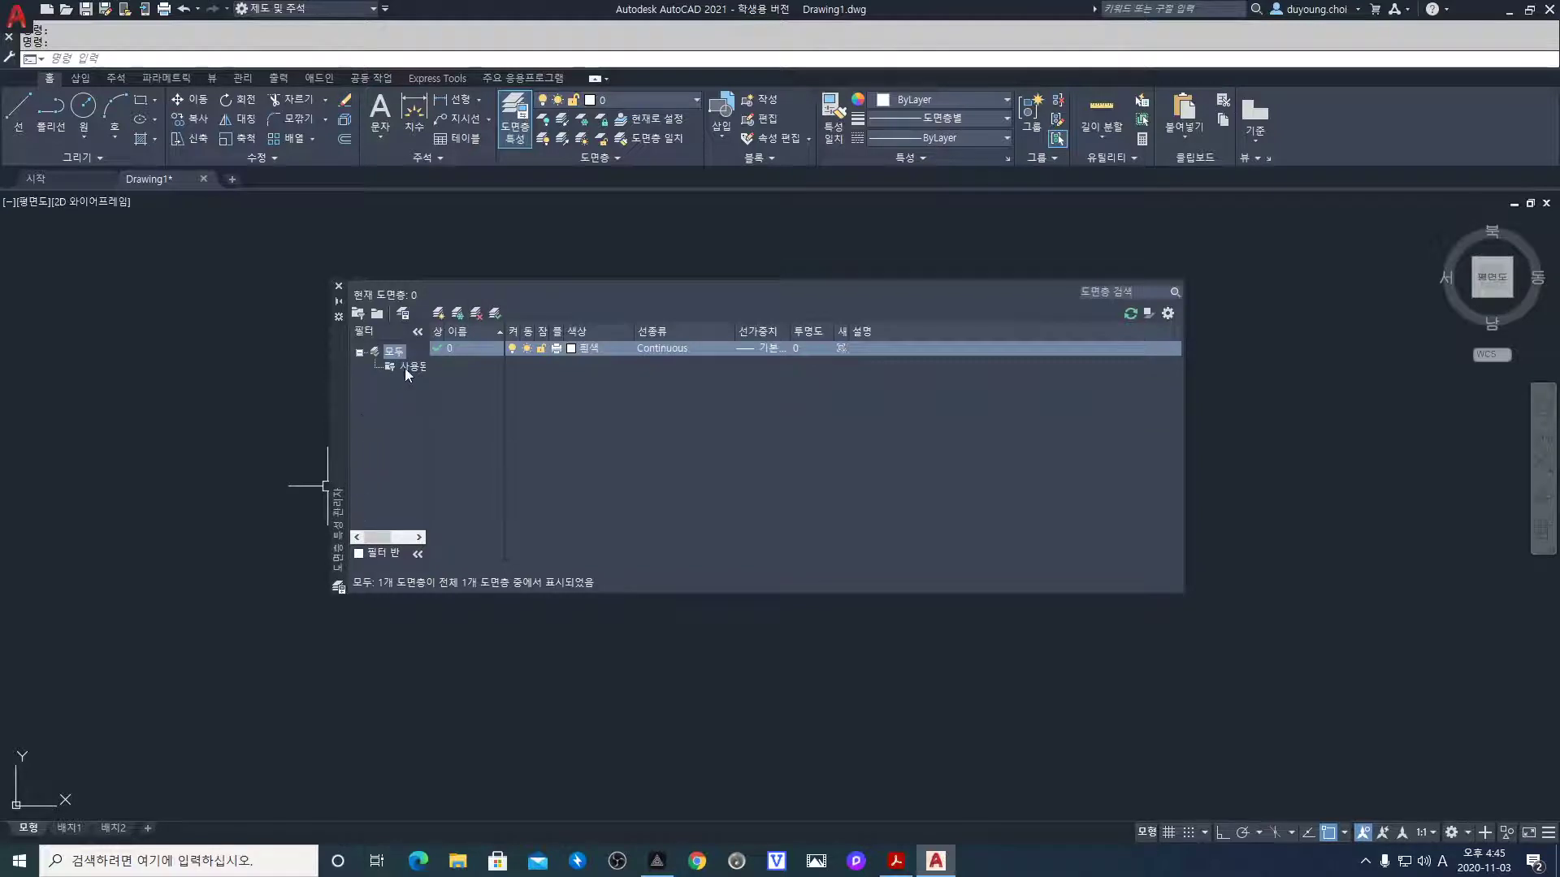
pyautogui.click(339, 286)
pyautogui.write('1')
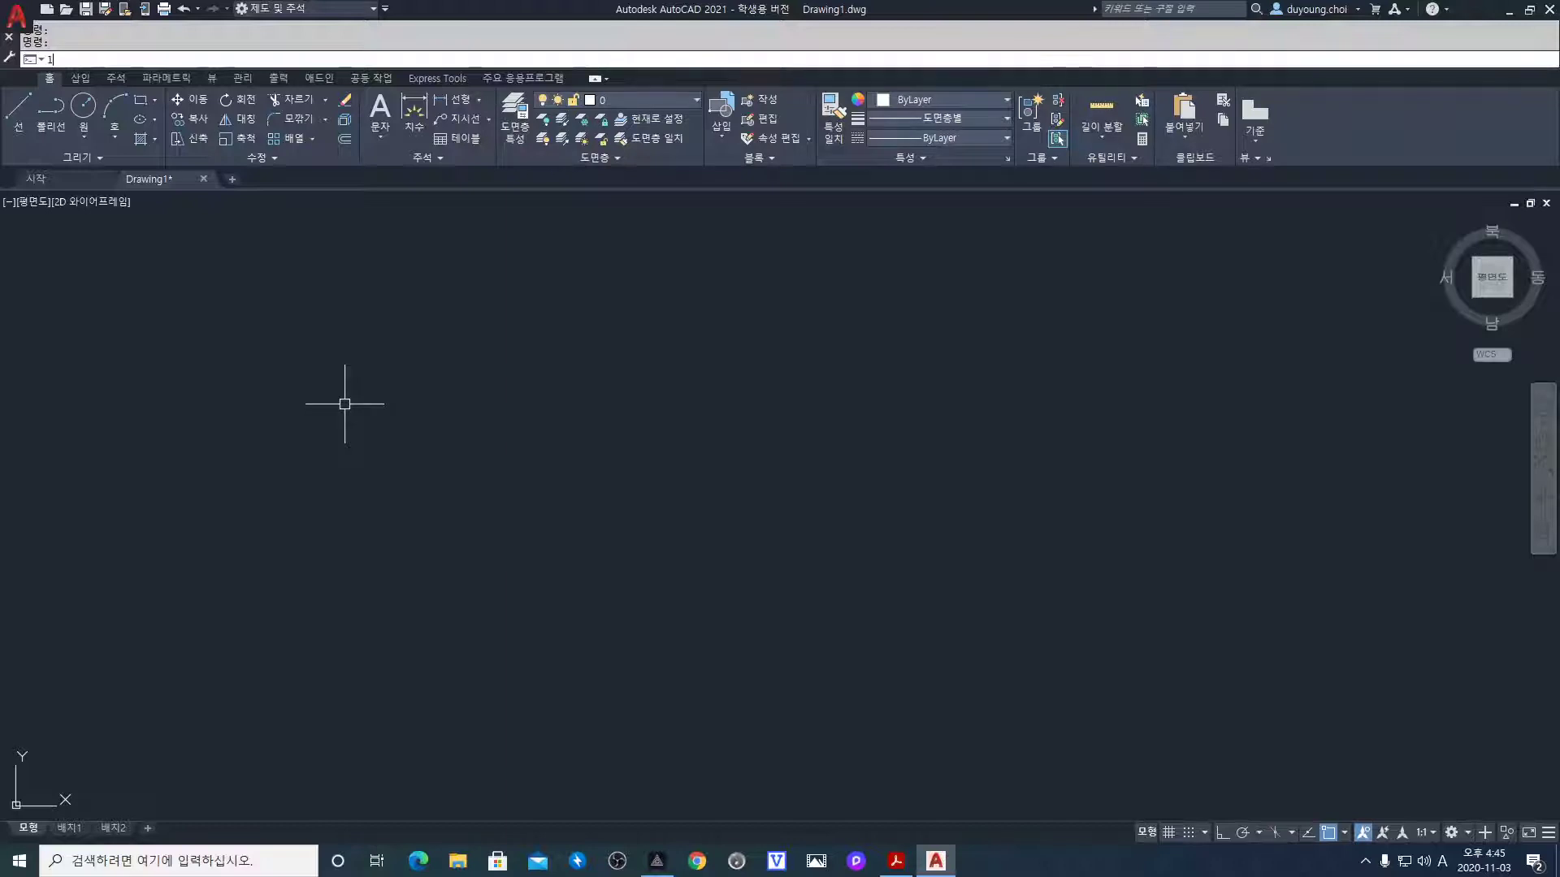
pyautogui.write('a')
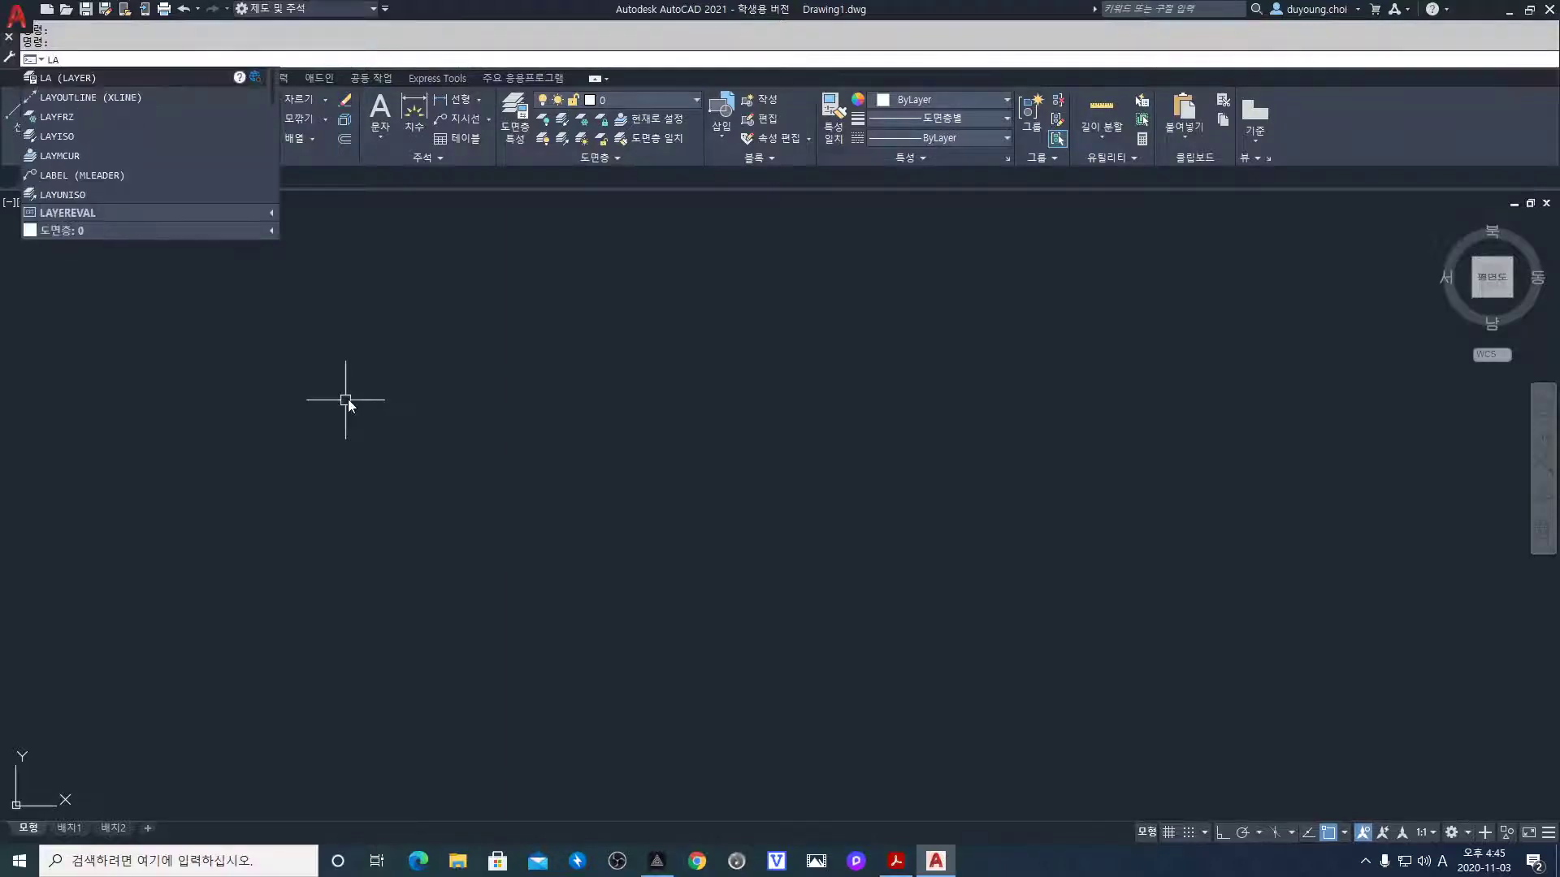
pyautogui.press('Return')
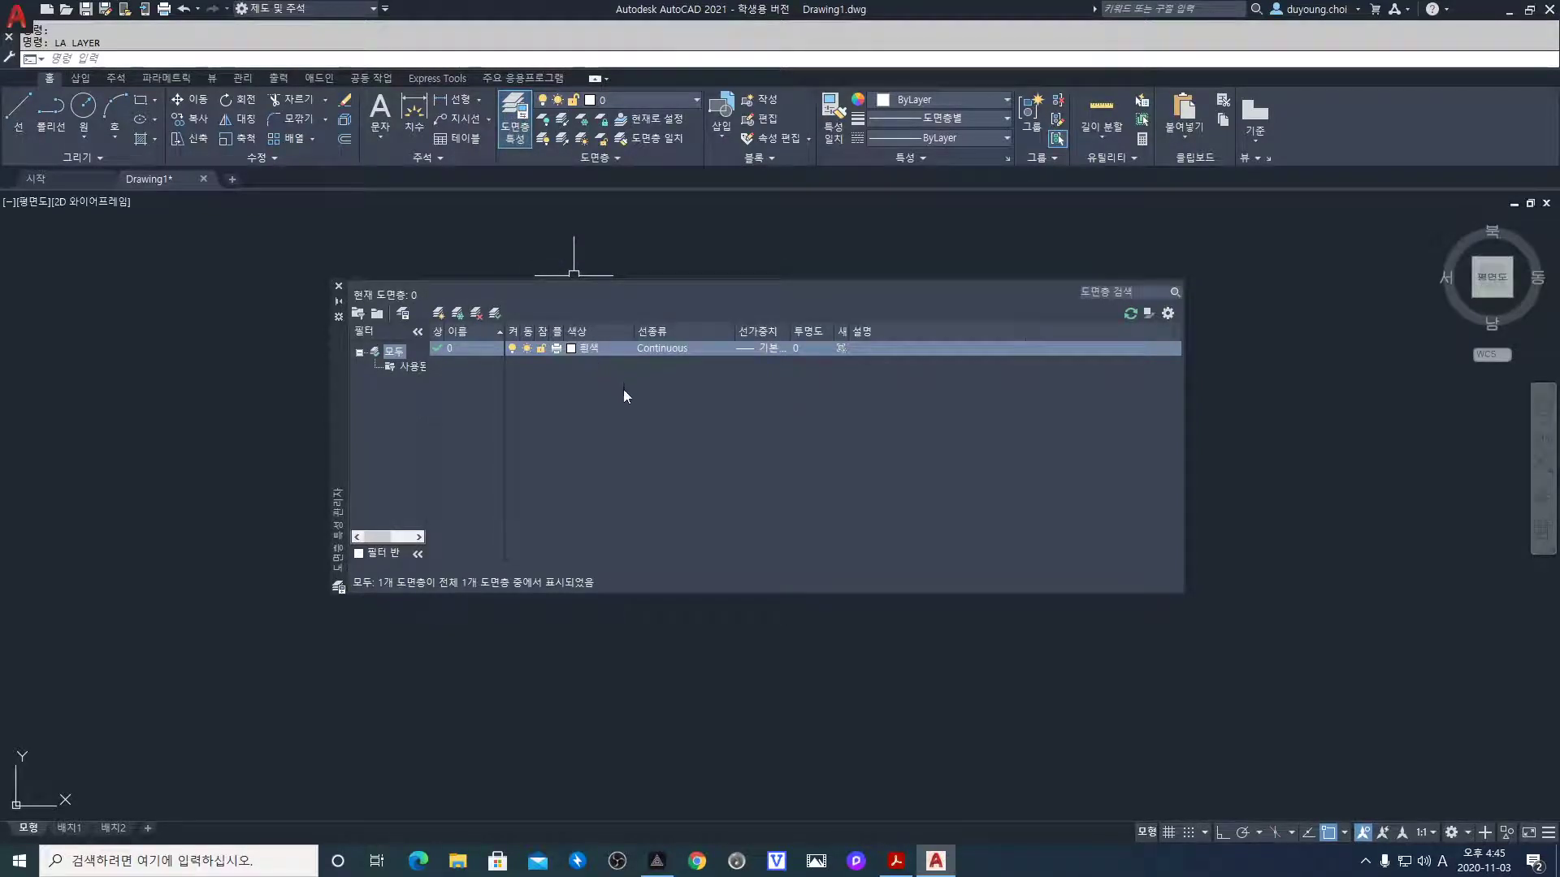
# Create two new layers and make the first one current
pyautogui.click(441, 316)
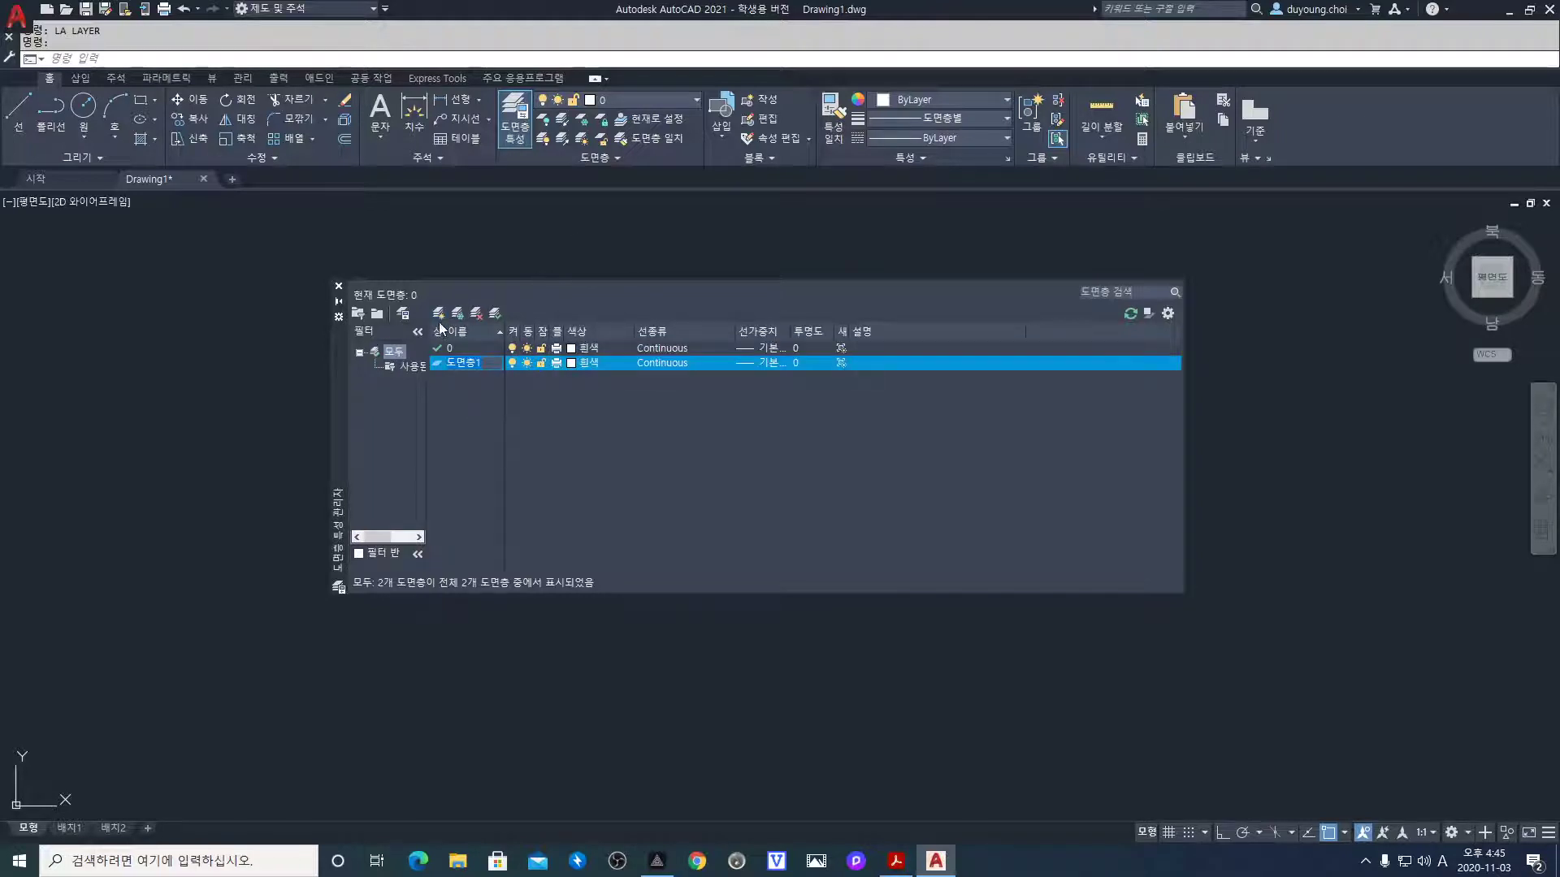
pyautogui.click(439, 315)
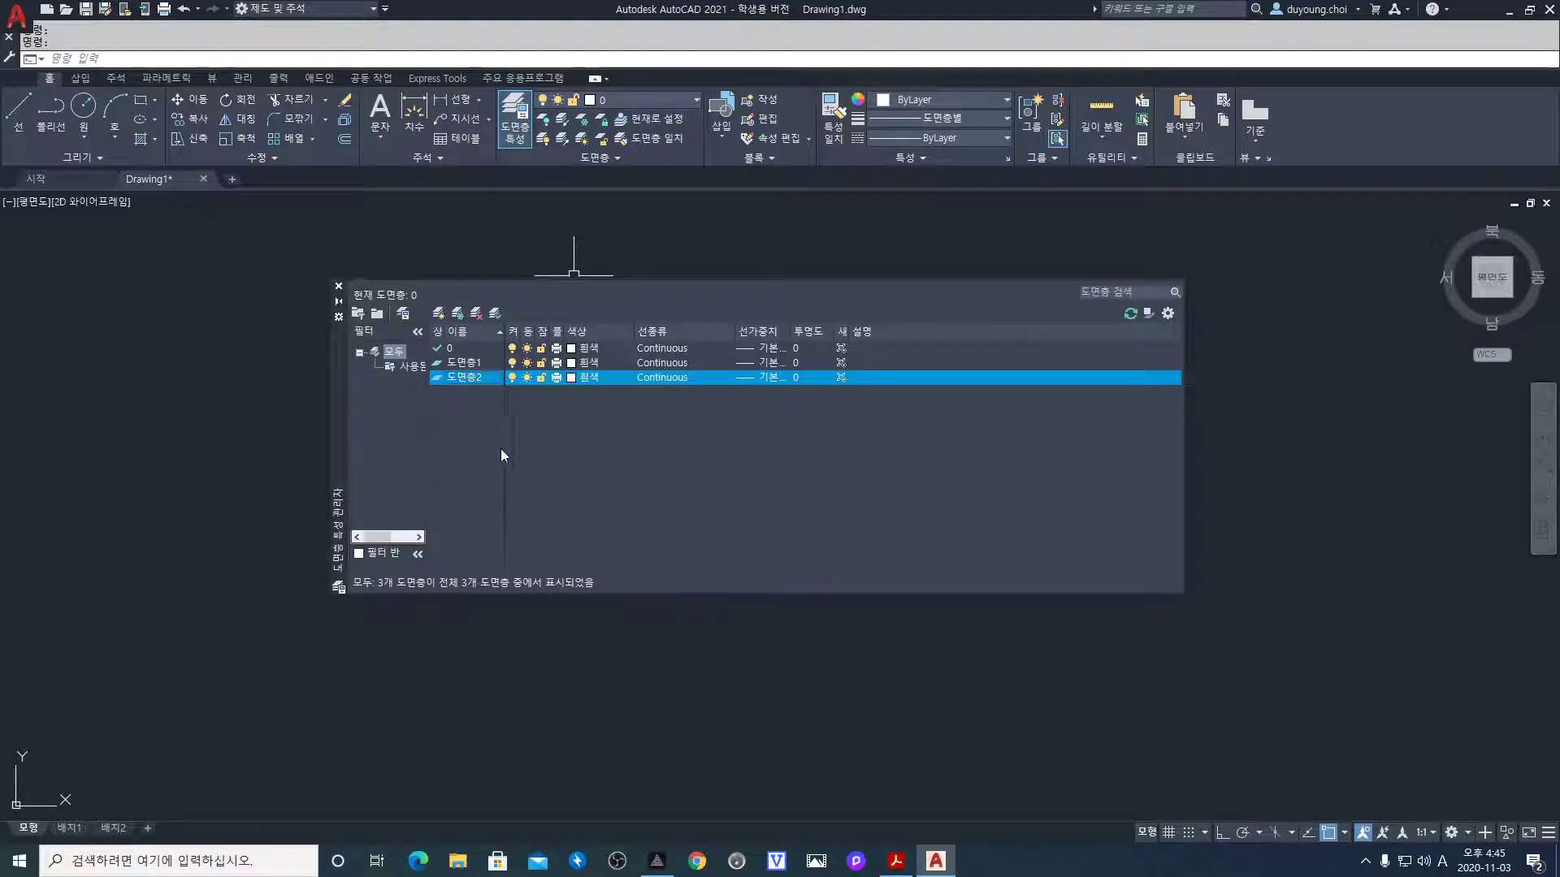
pyautogui.click(489, 363)
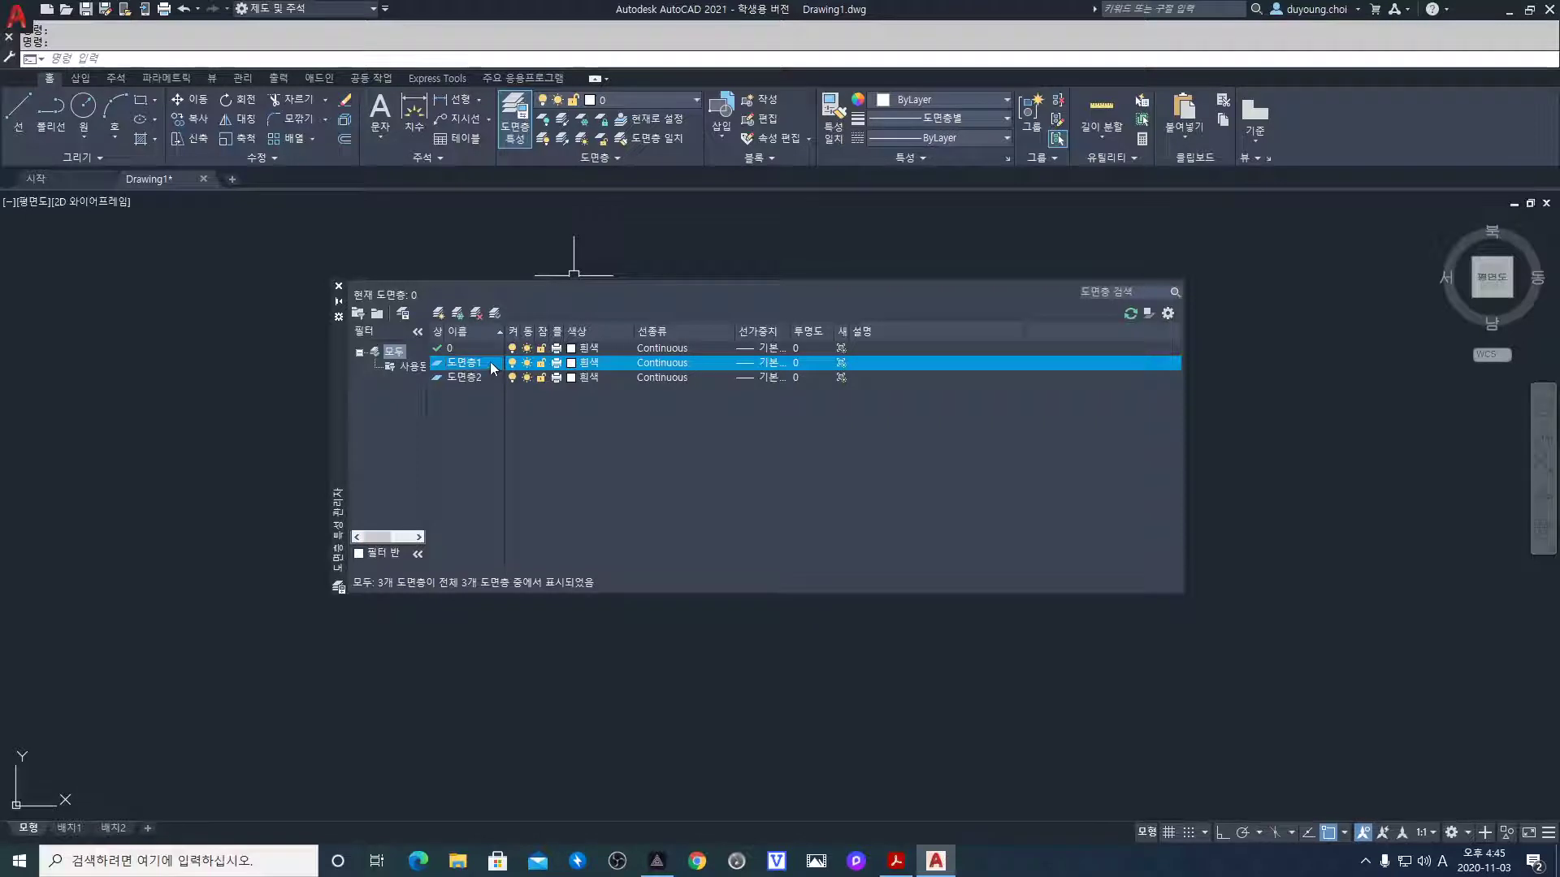
pyautogui.doubleClick(490, 363)
# Rename the new layers to cen and ele
pyautogui.click(488, 363)
pyautogui.write('d')
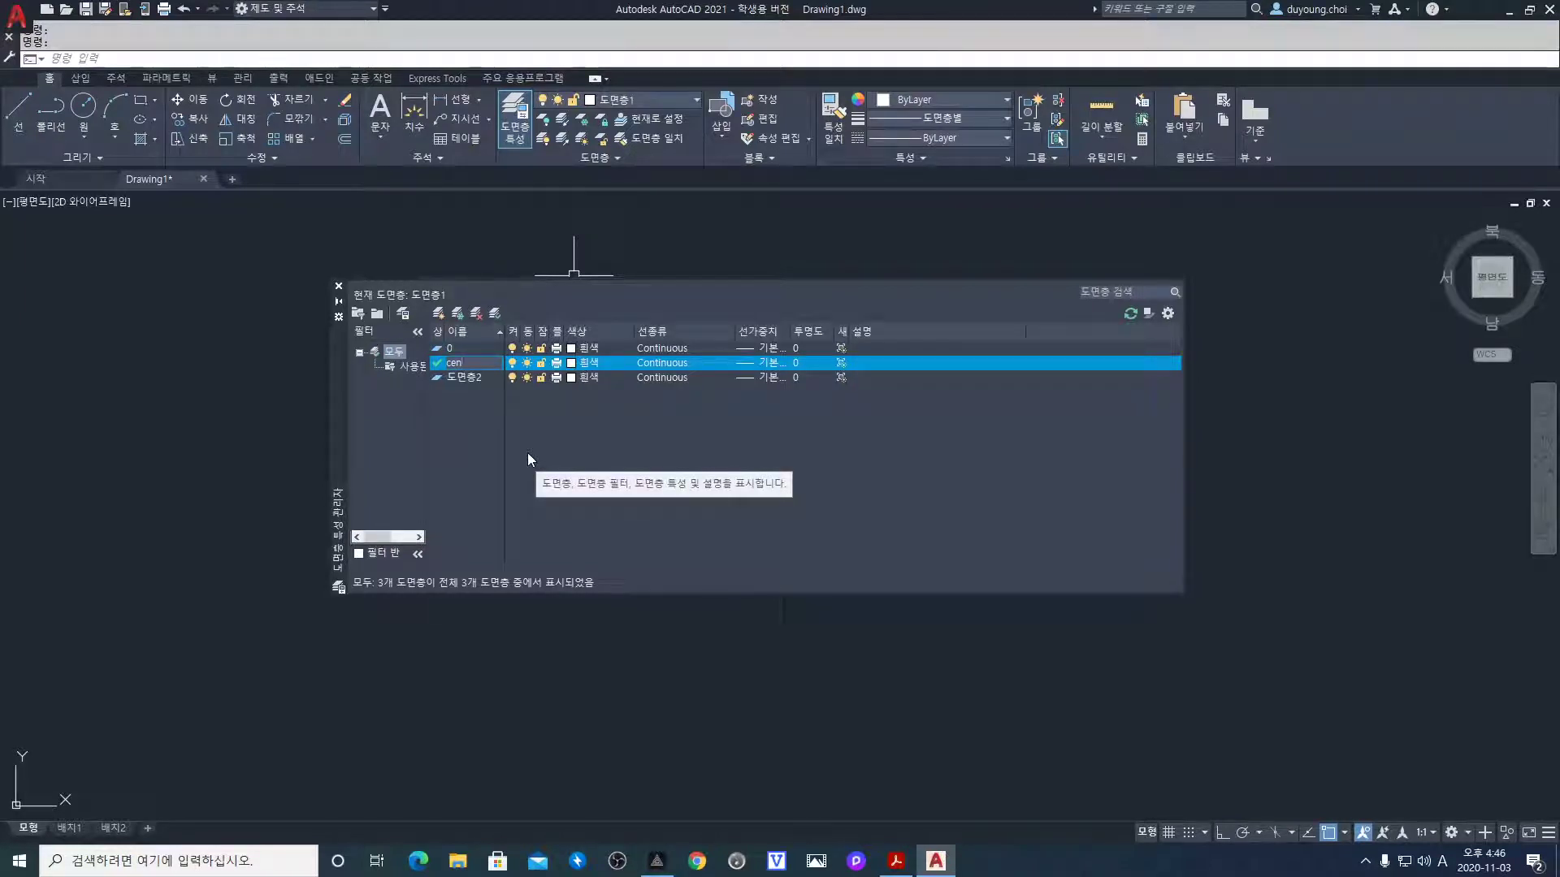
pyautogui.press('Return')
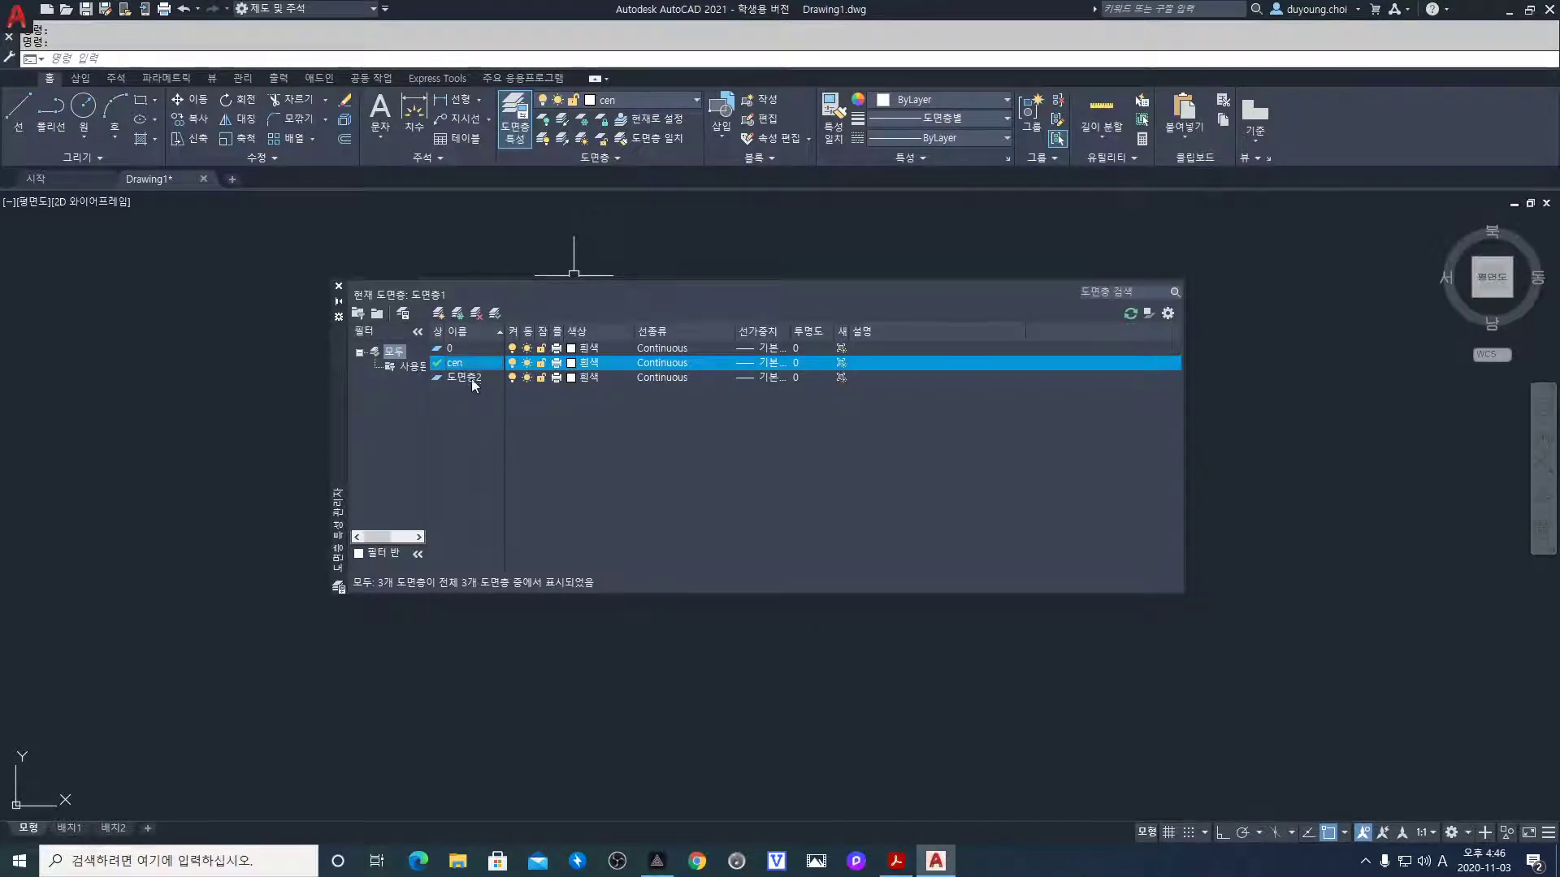
pyautogui.click(470, 379)
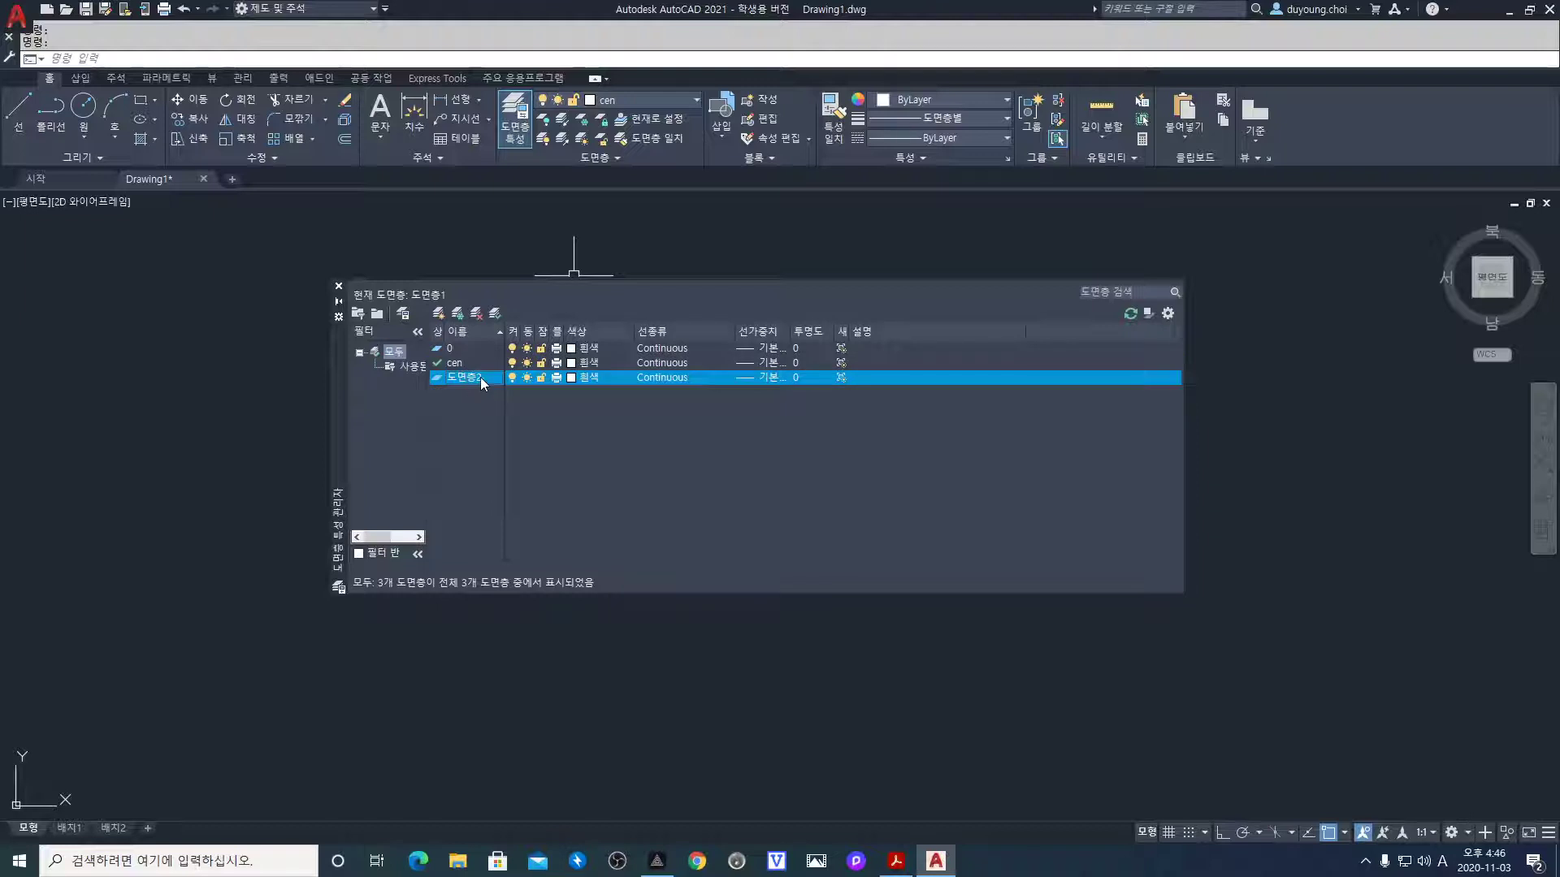
pyautogui.click(482, 378)
pyautogui.write('ele')
pyautogui.press('Return')
pyautogui.click(465, 364)
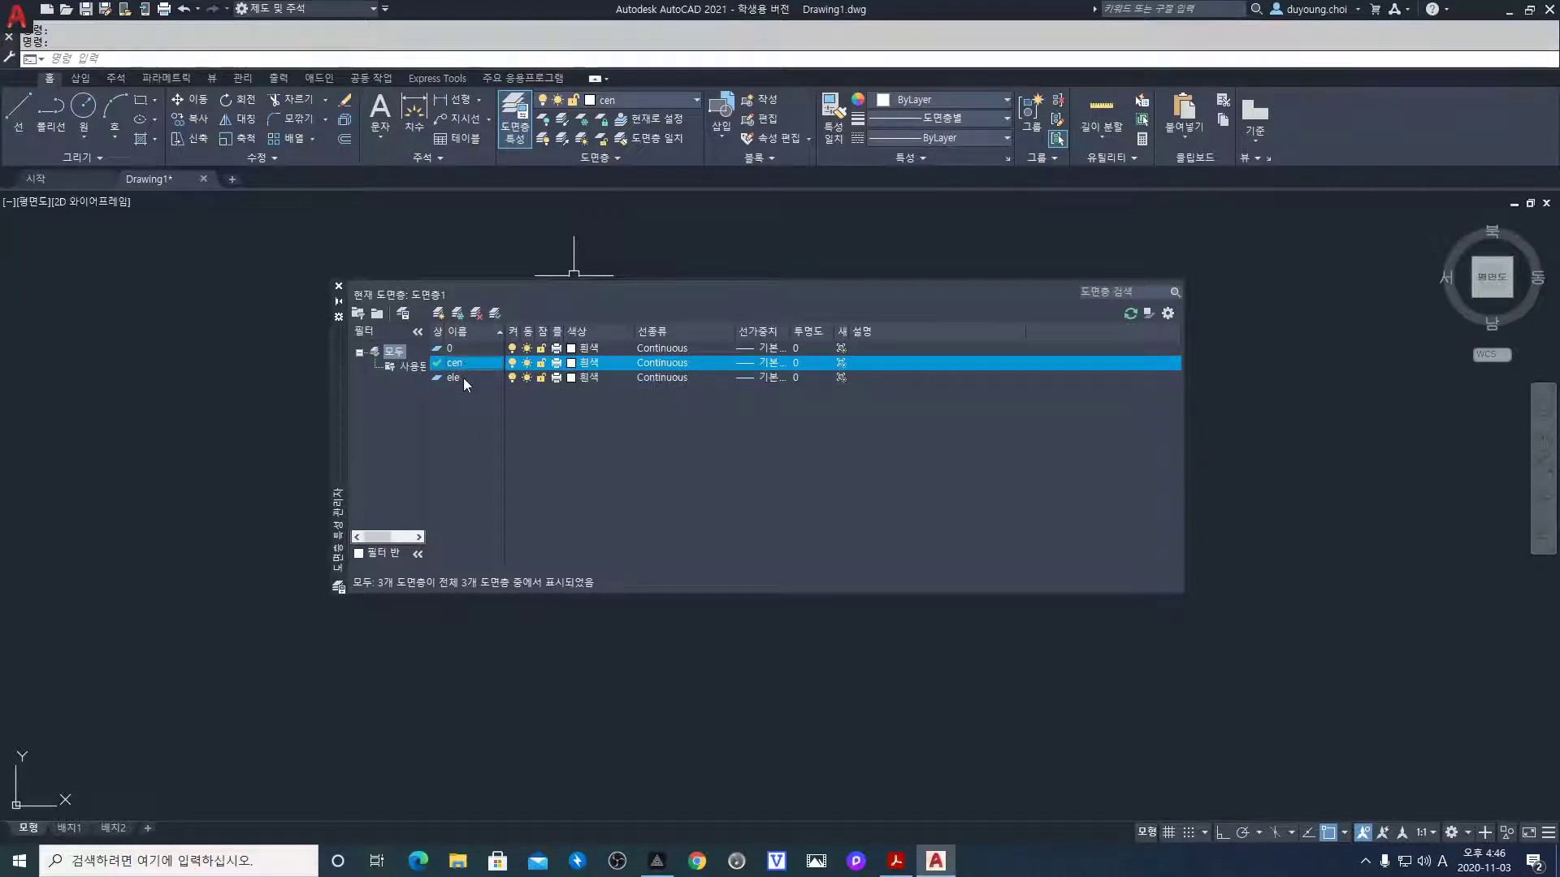
pyautogui.click(463, 377)
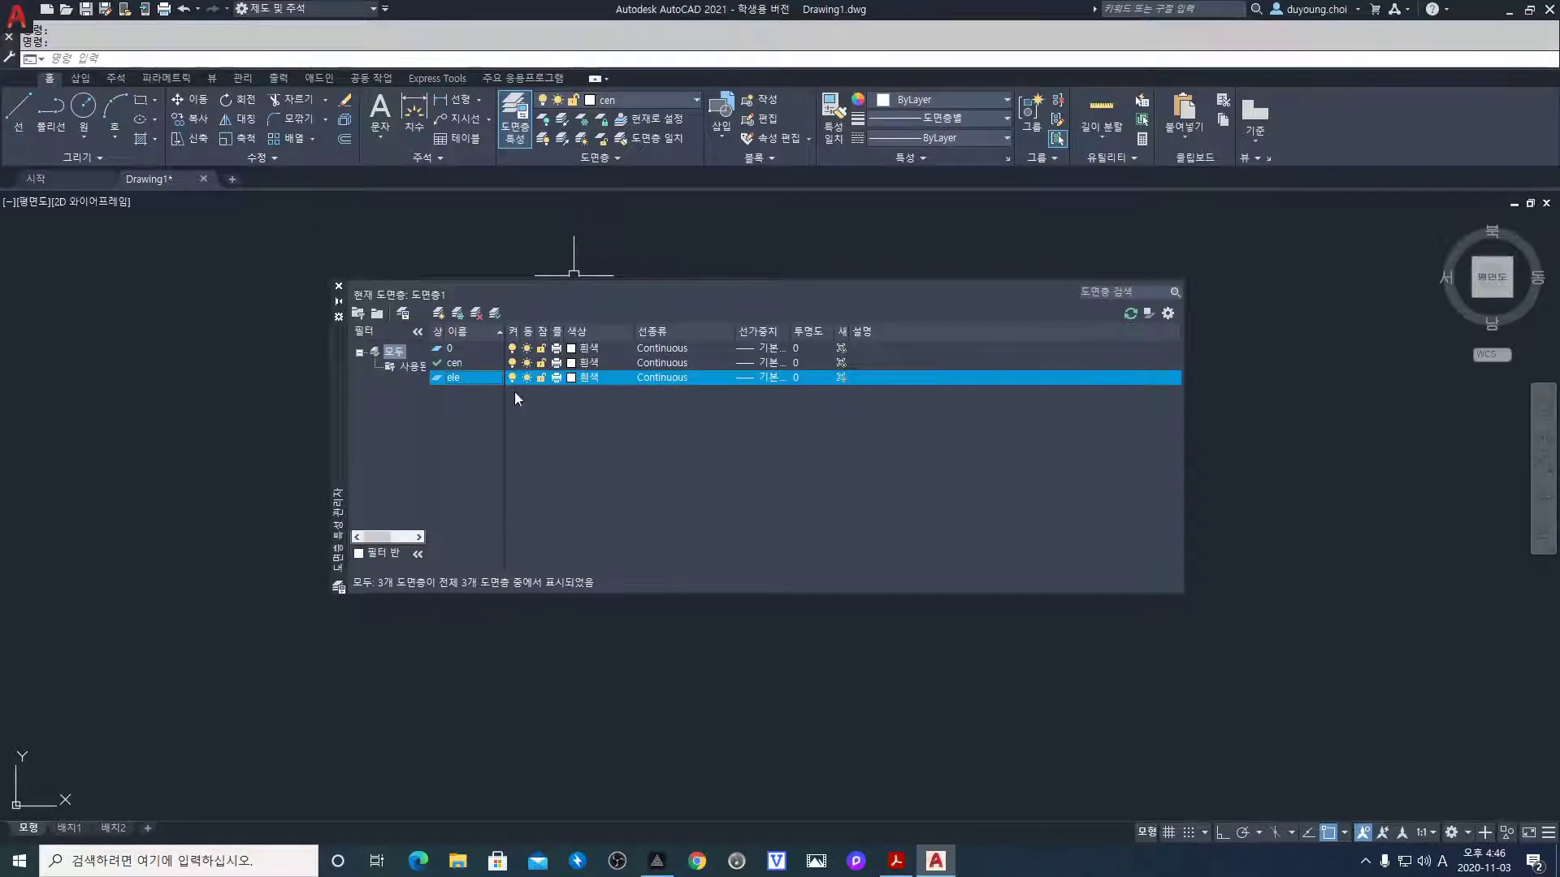
# Give layer cen the colour red and bring up its linetype choice
pyautogui.click(572, 363)
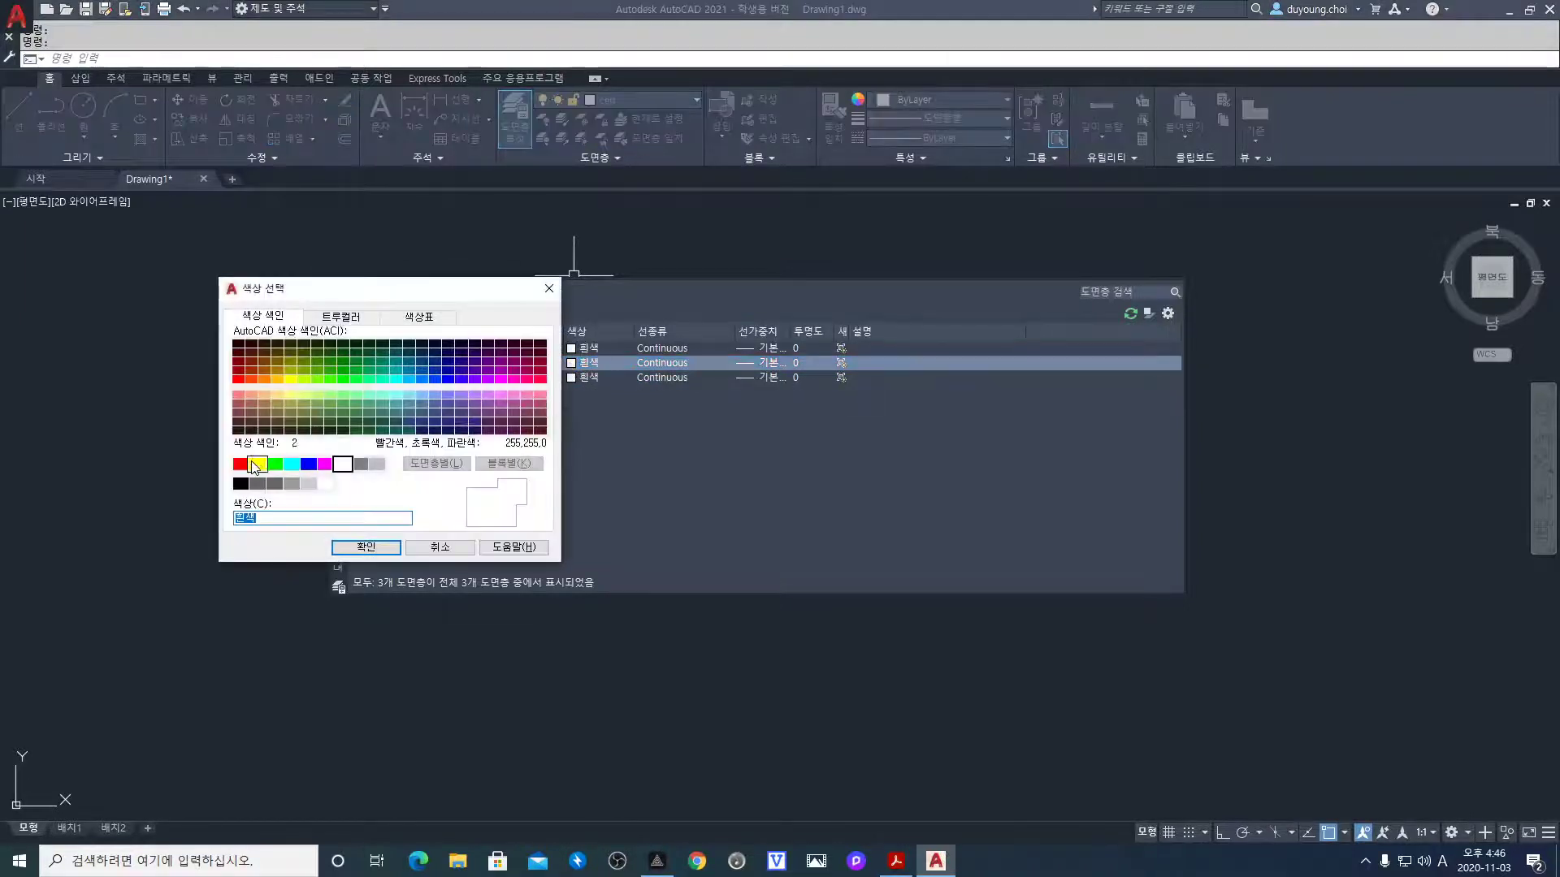
pyautogui.click(239, 464)
pyautogui.click(366, 546)
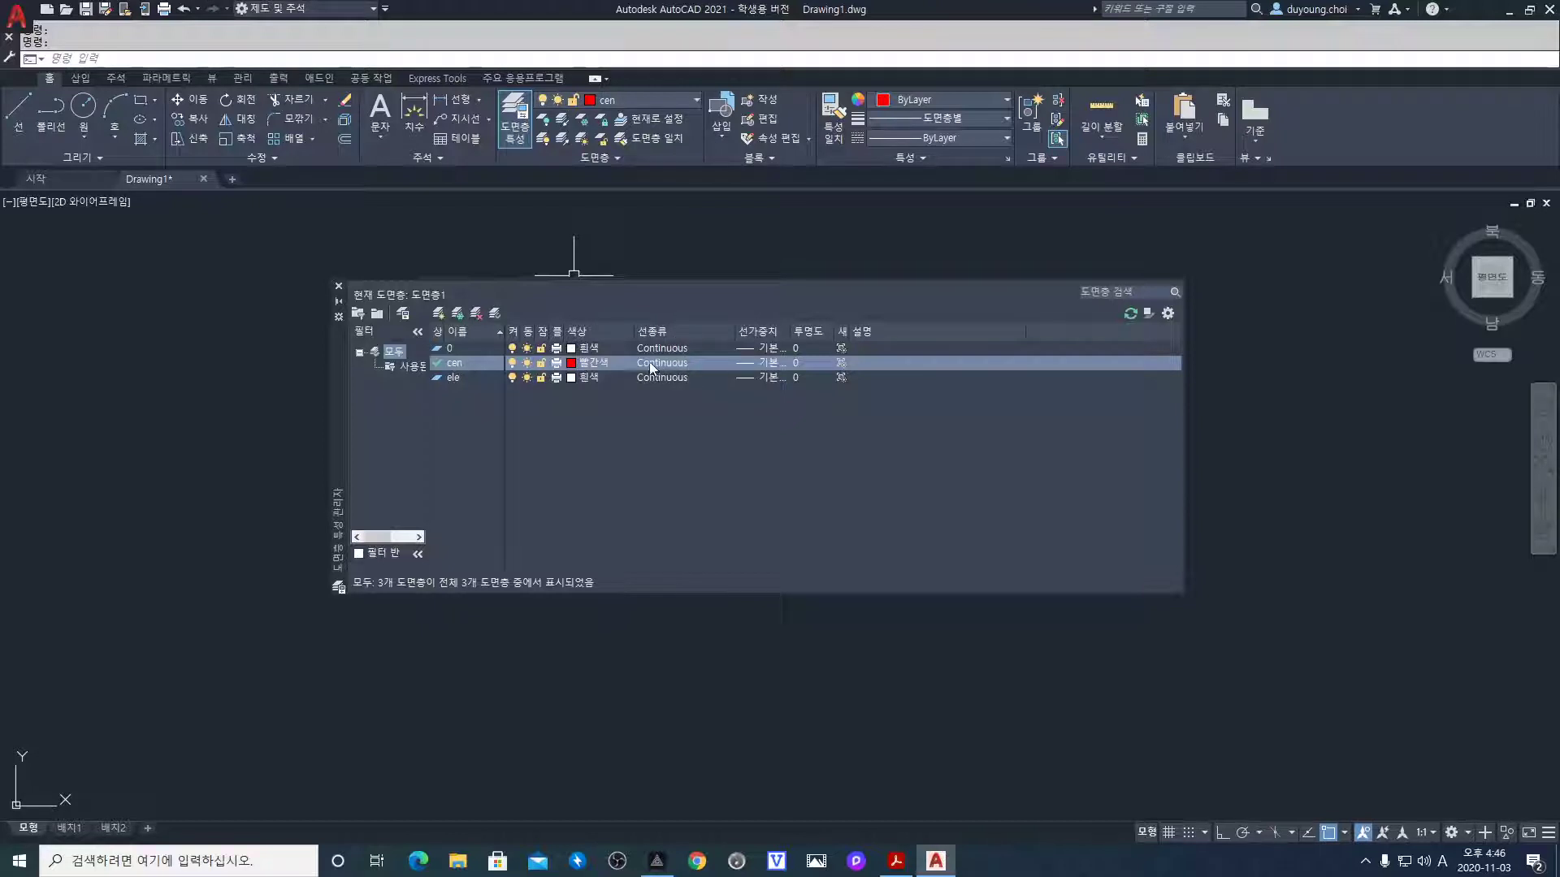
pyautogui.click(675, 363)
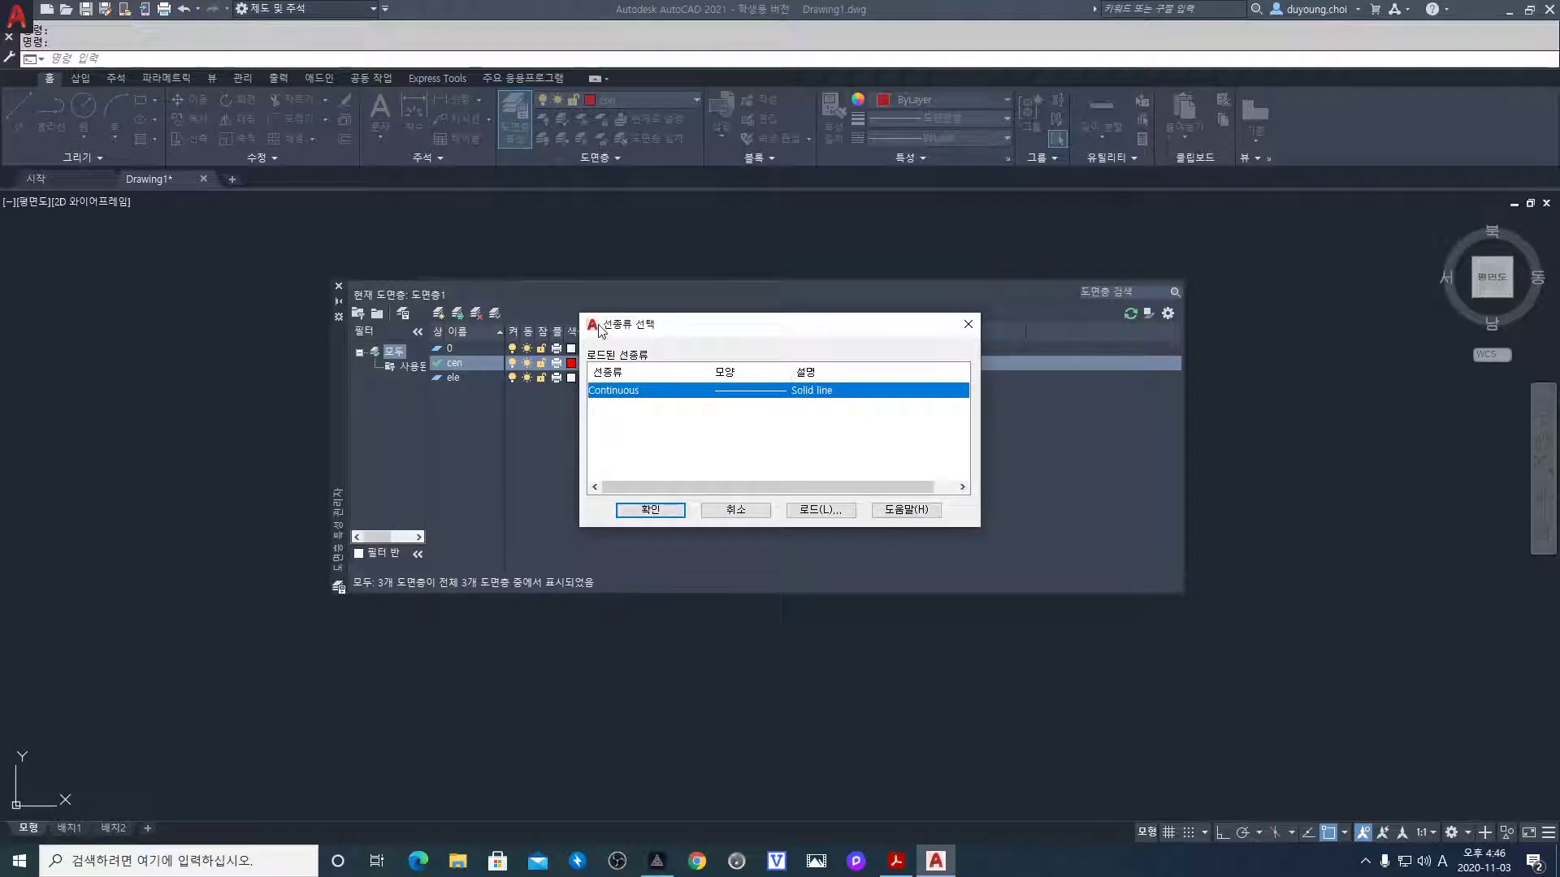
# Load the CENTER linetype from acadiso.lin and assign it to layer cen
pyautogui.click(821, 511)
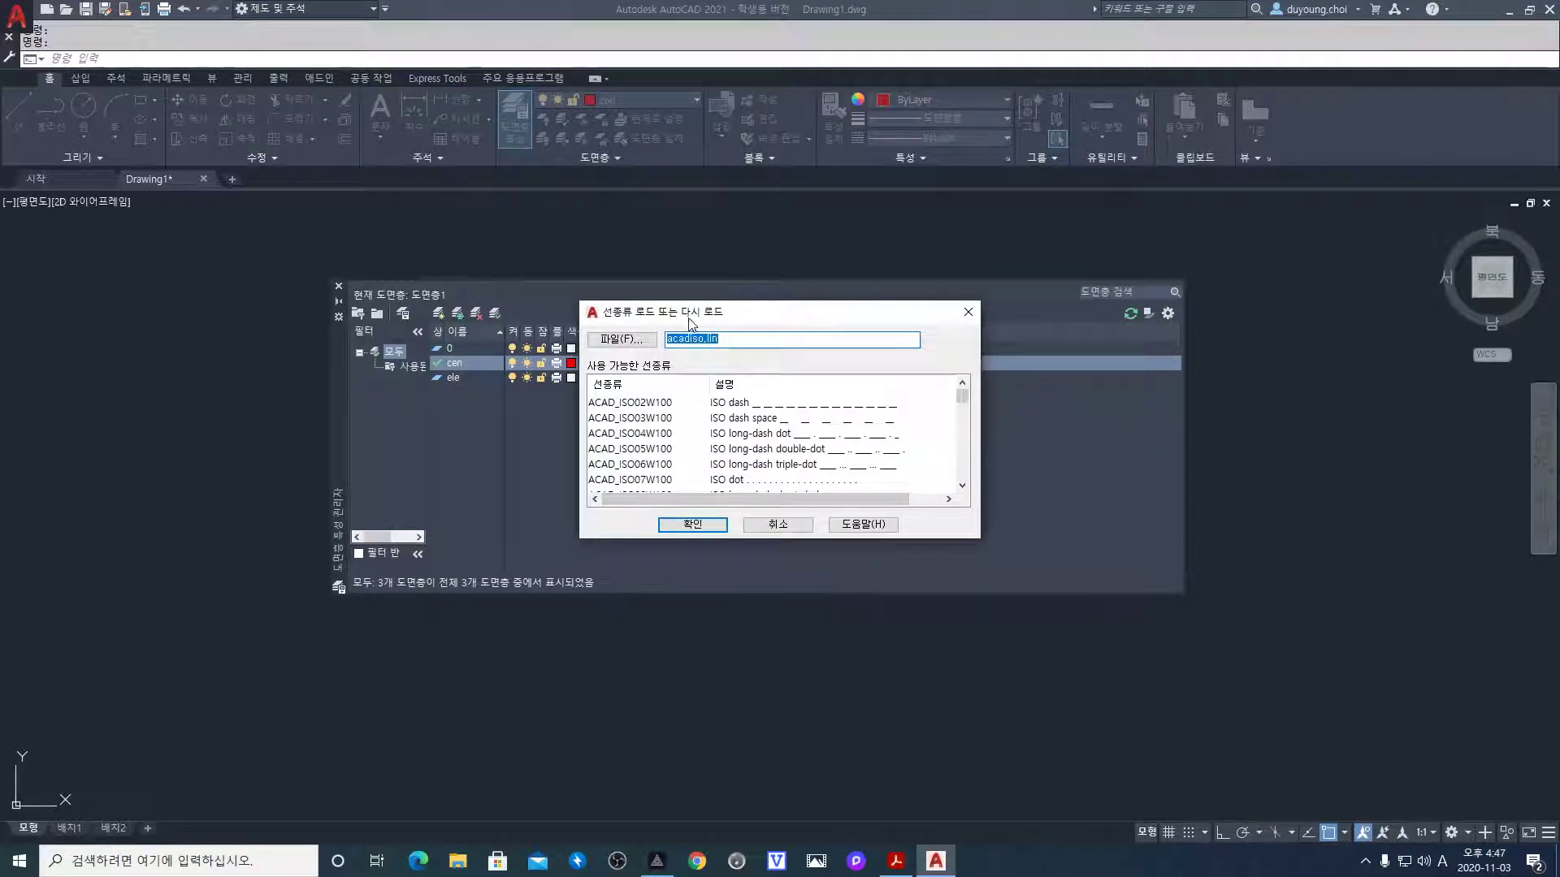
pyautogui.click(656, 447)
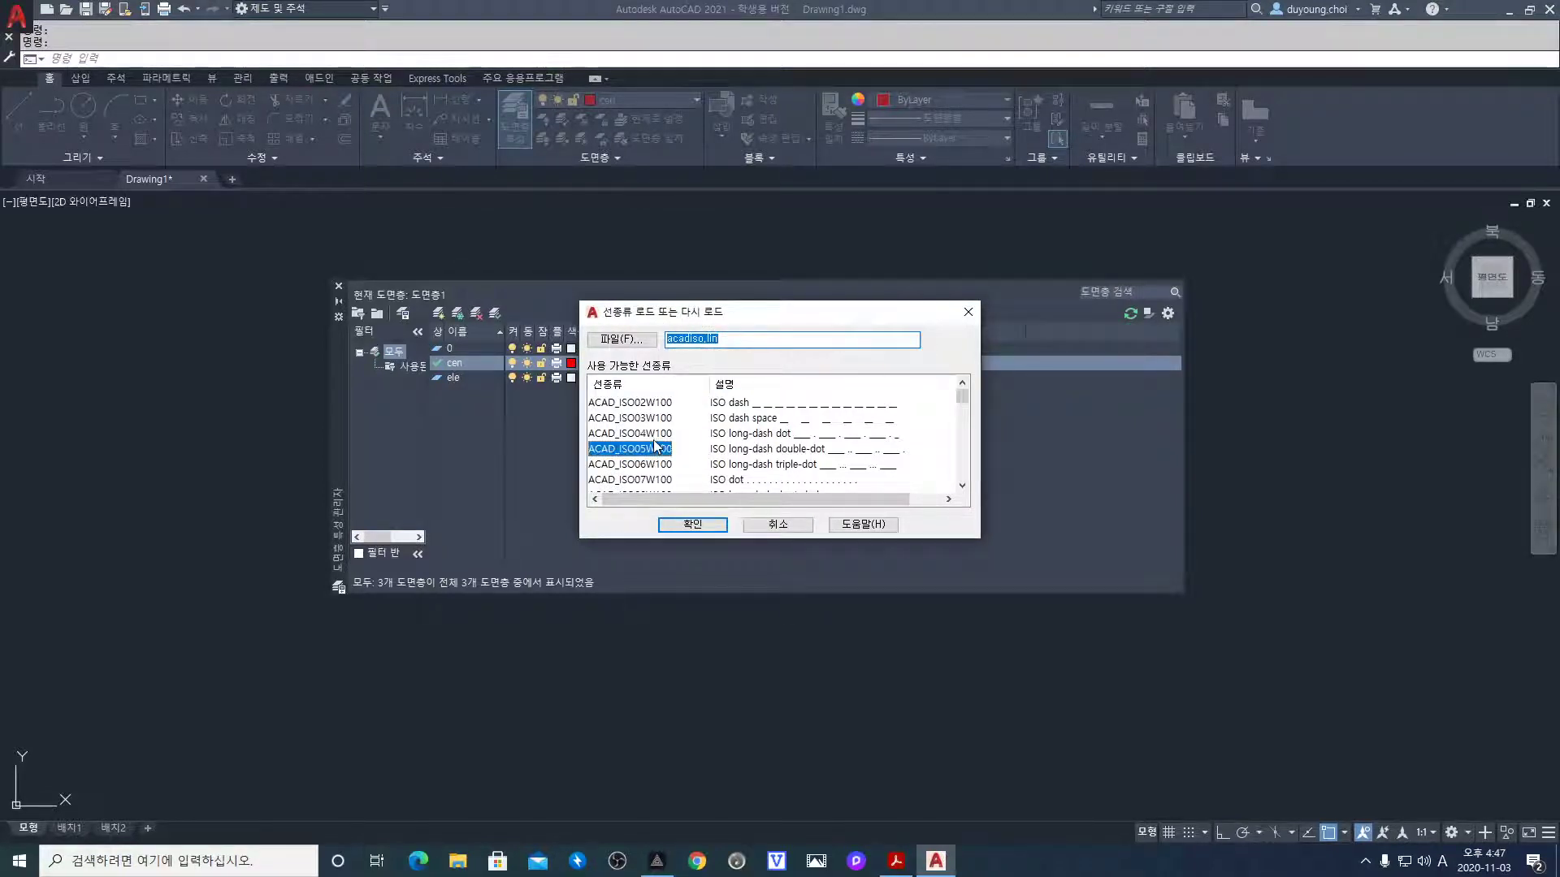
pyautogui.press('c')
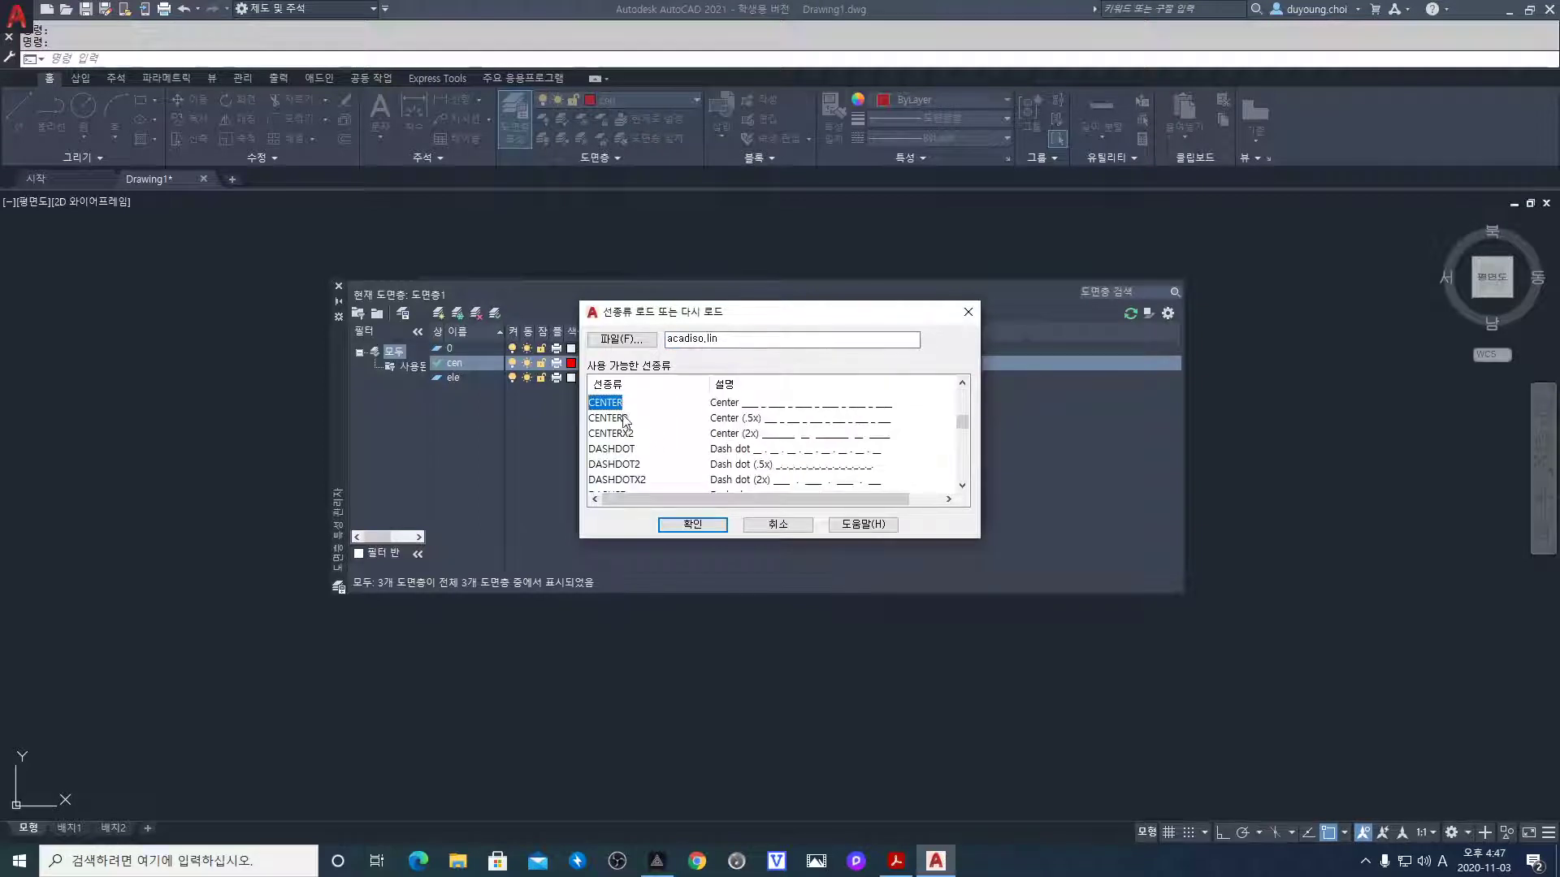
pyautogui.click(692, 525)
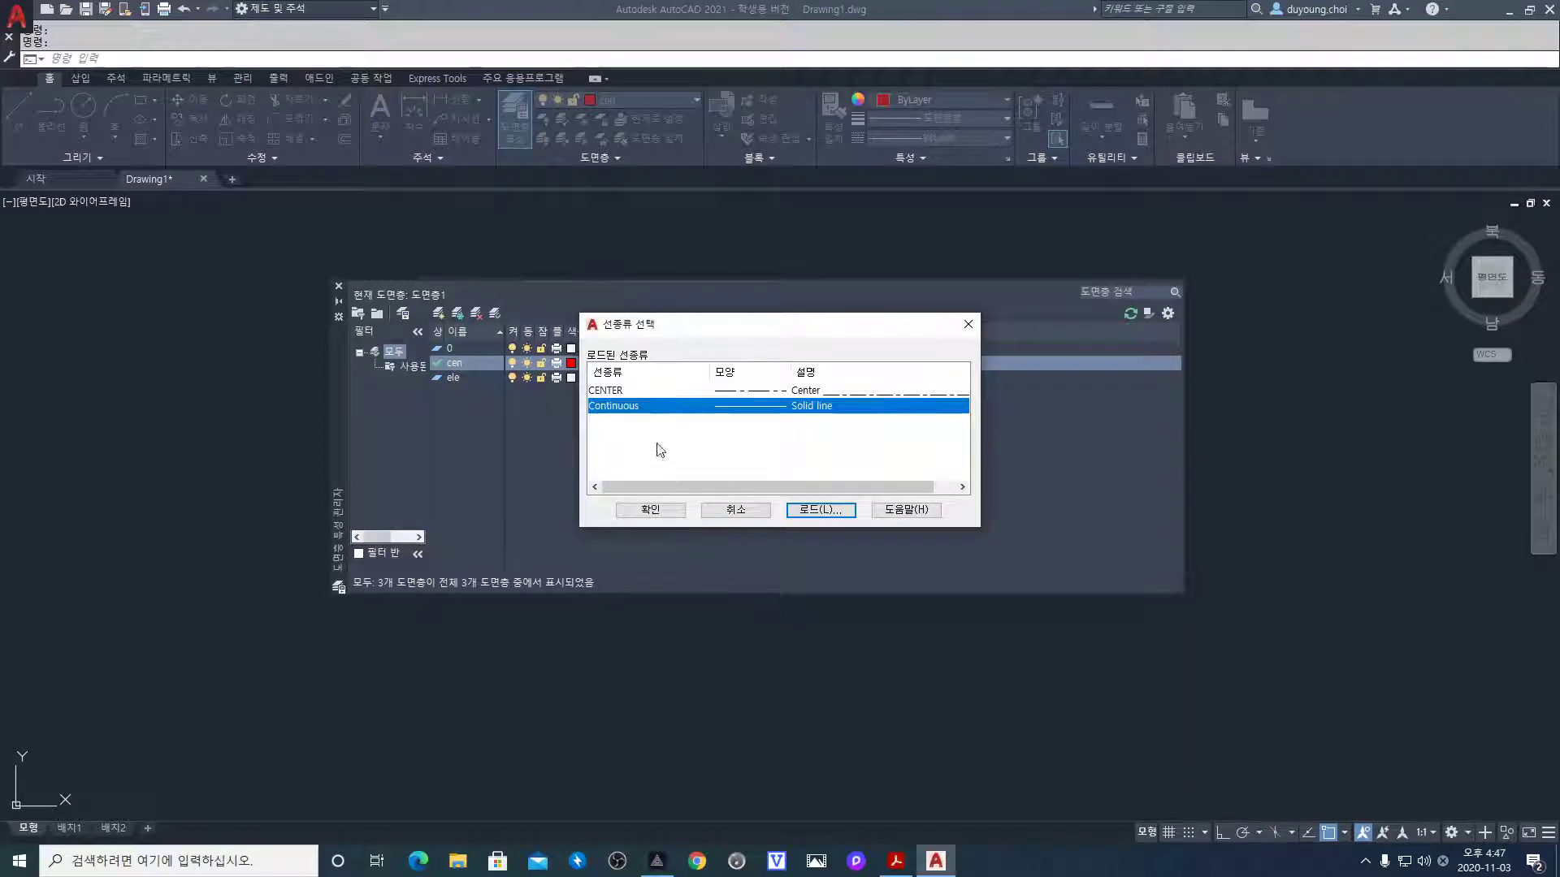
pyautogui.click(615, 392)
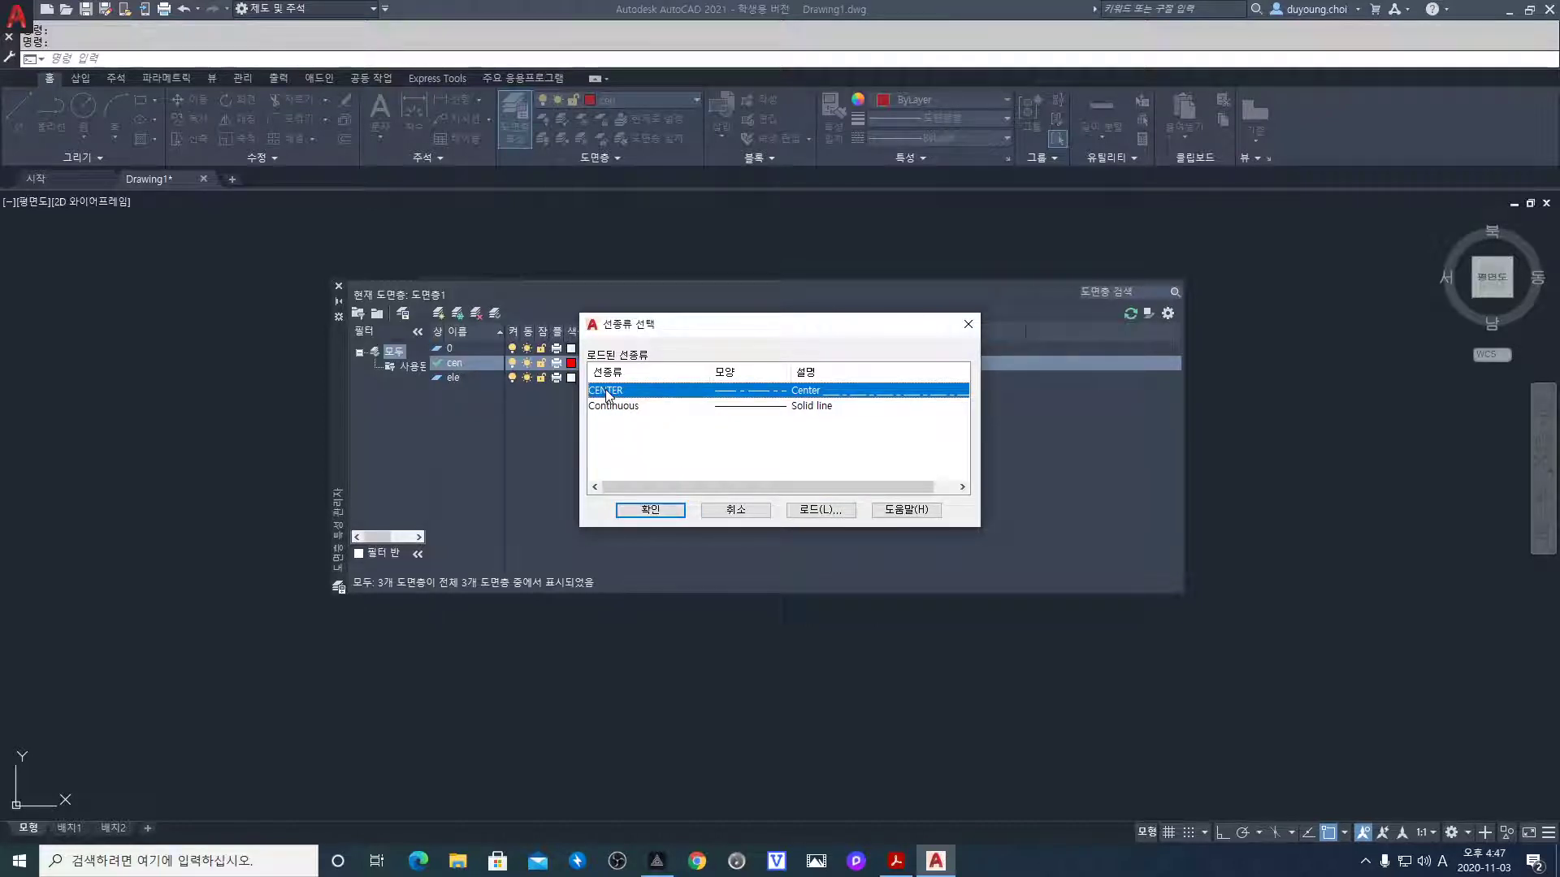
pyautogui.click(665, 512)
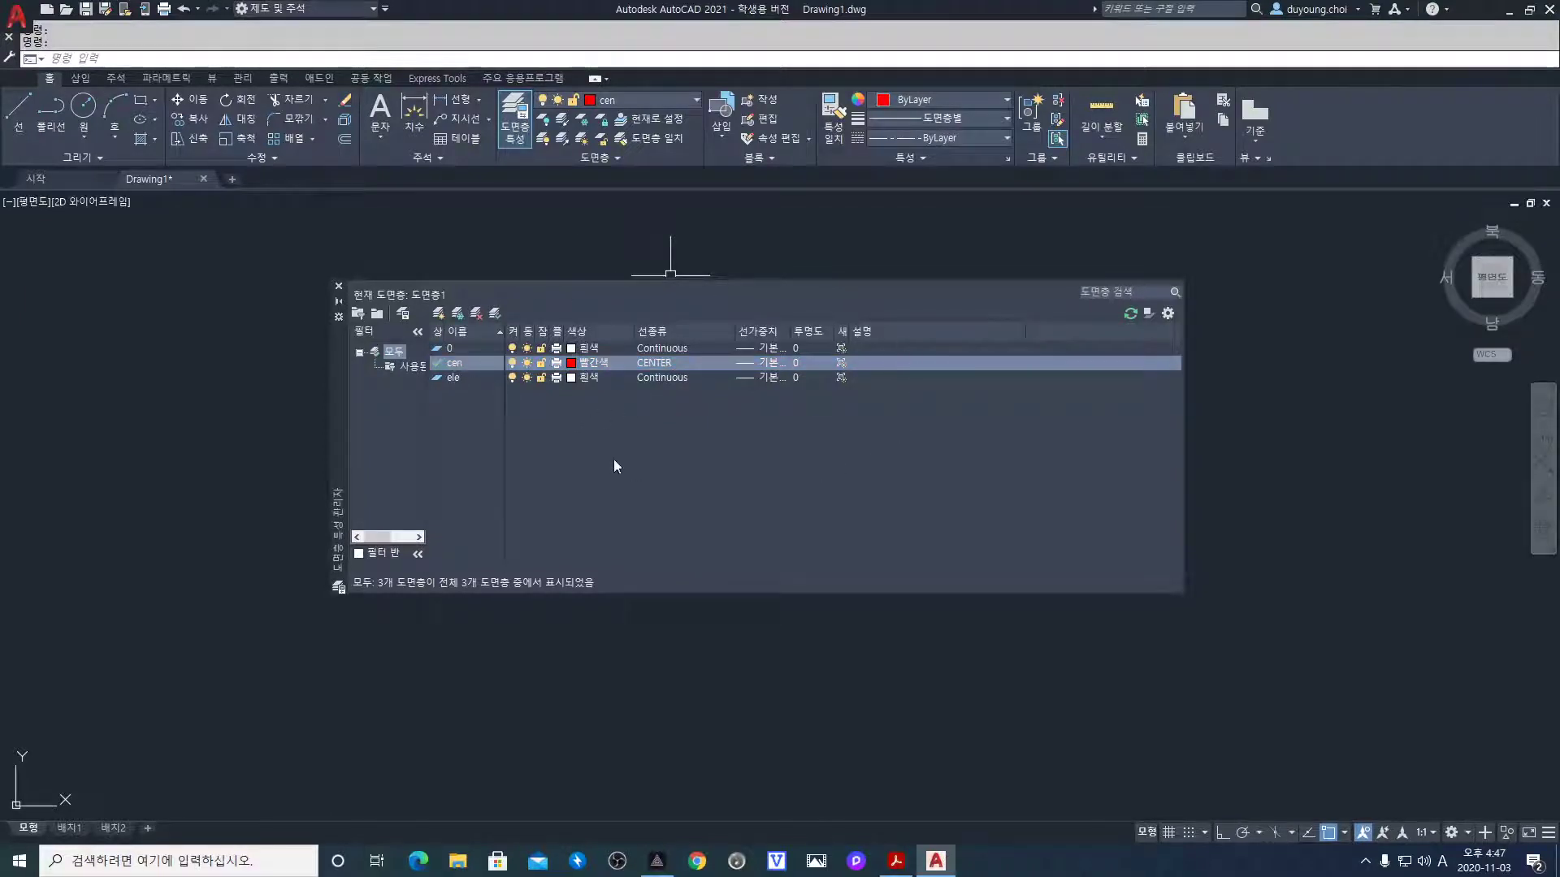
# Close the layer manager, make ele the current layer, and snap AutoCAD to the left half
pyautogui.click(339, 290)
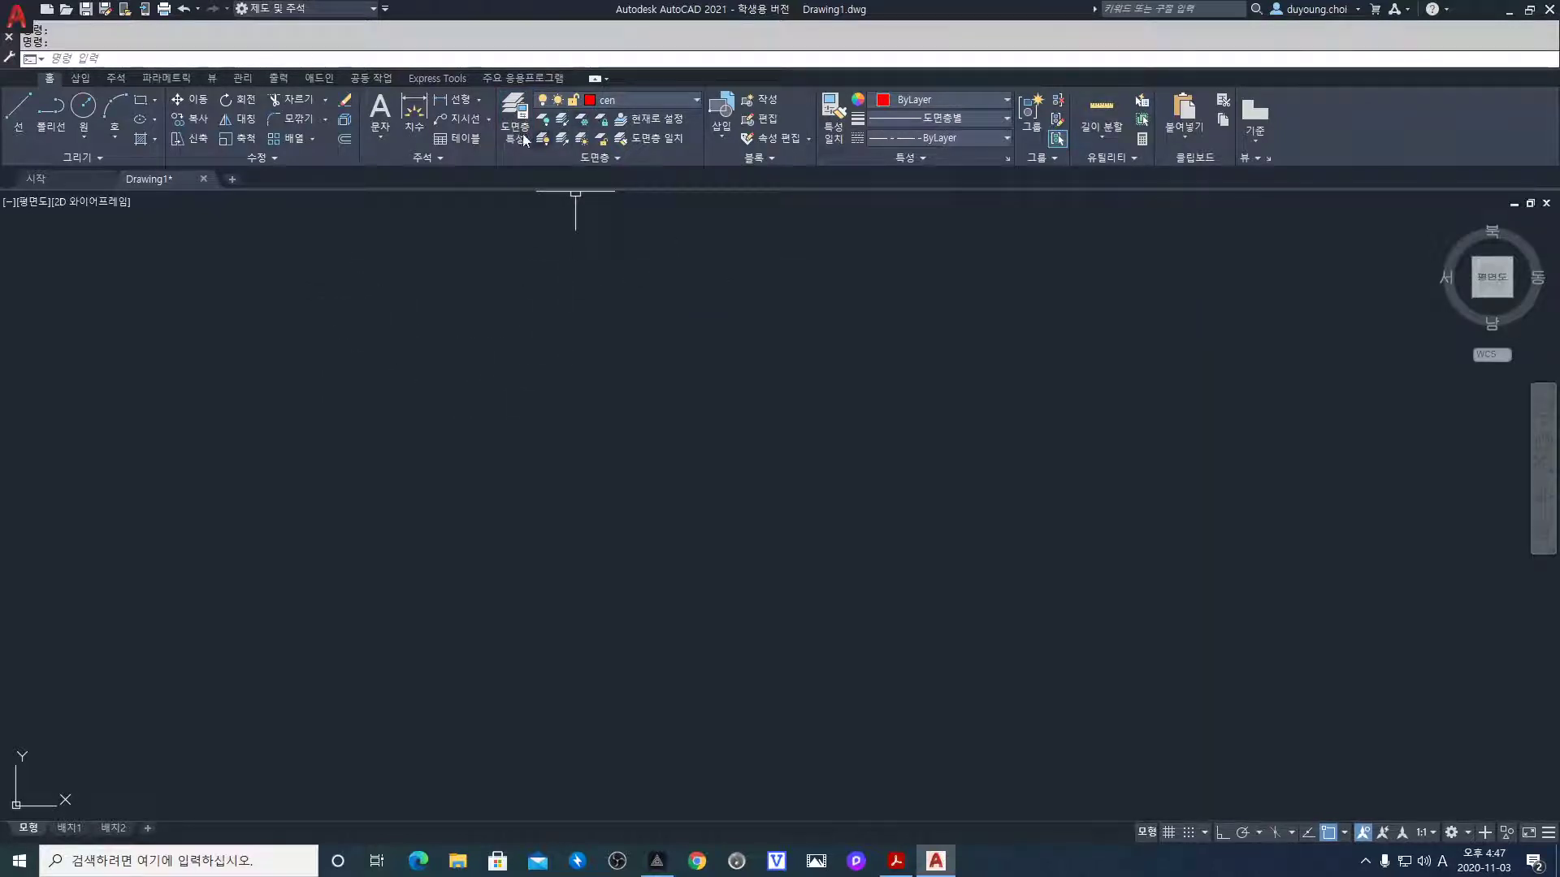
pyautogui.click(666, 103)
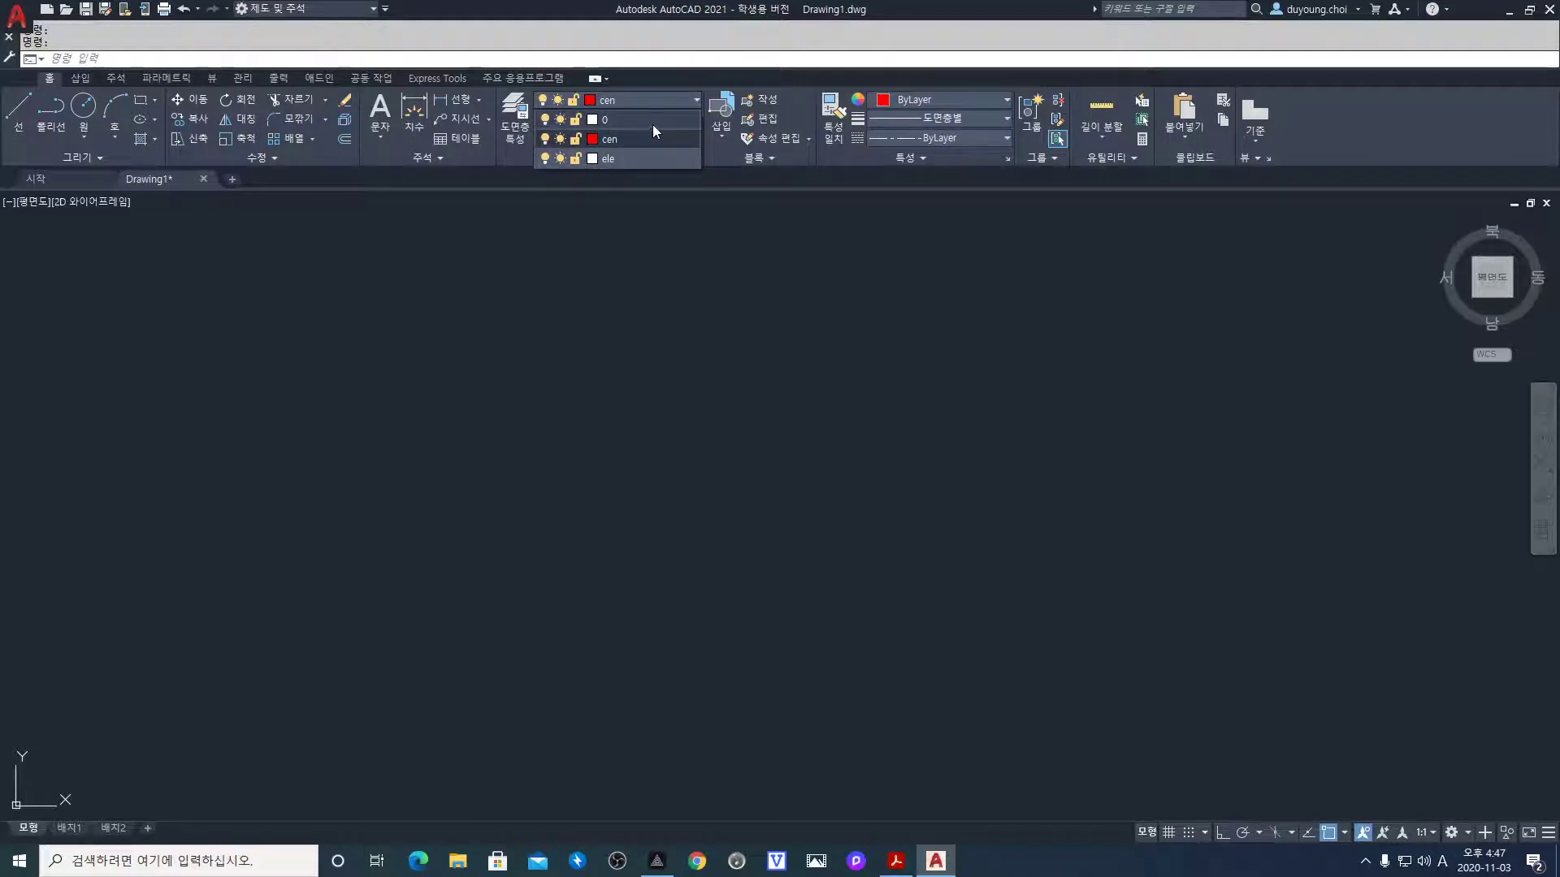
pyautogui.click(652, 122)
pyautogui.click(655, 101)
pyautogui.click(655, 103)
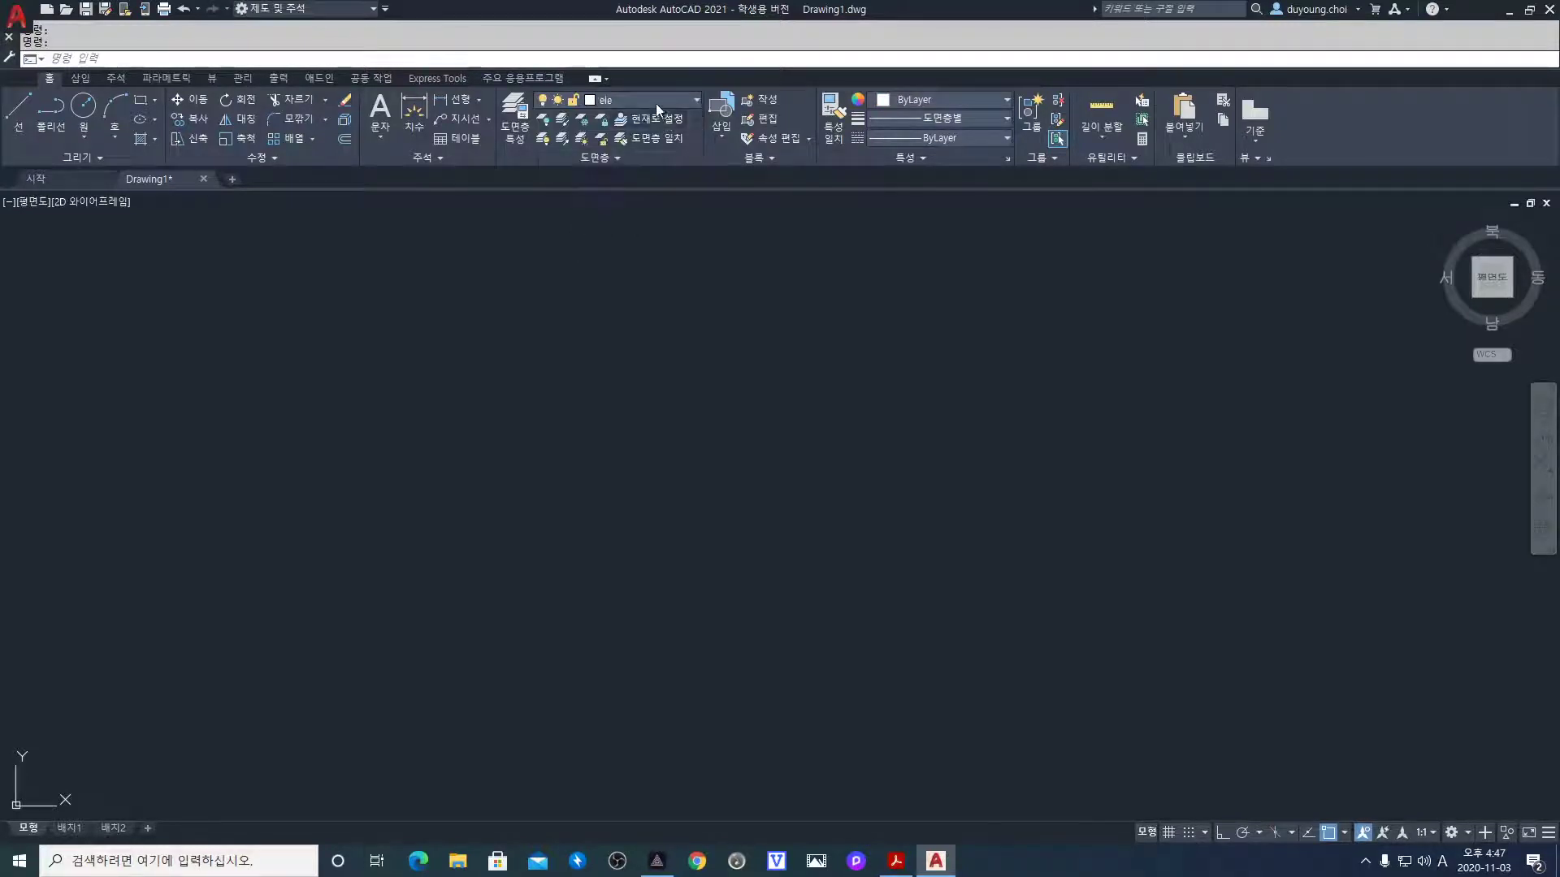
pyautogui.click(656, 107)
pyautogui.click(645, 138)
pyautogui.click(642, 102)
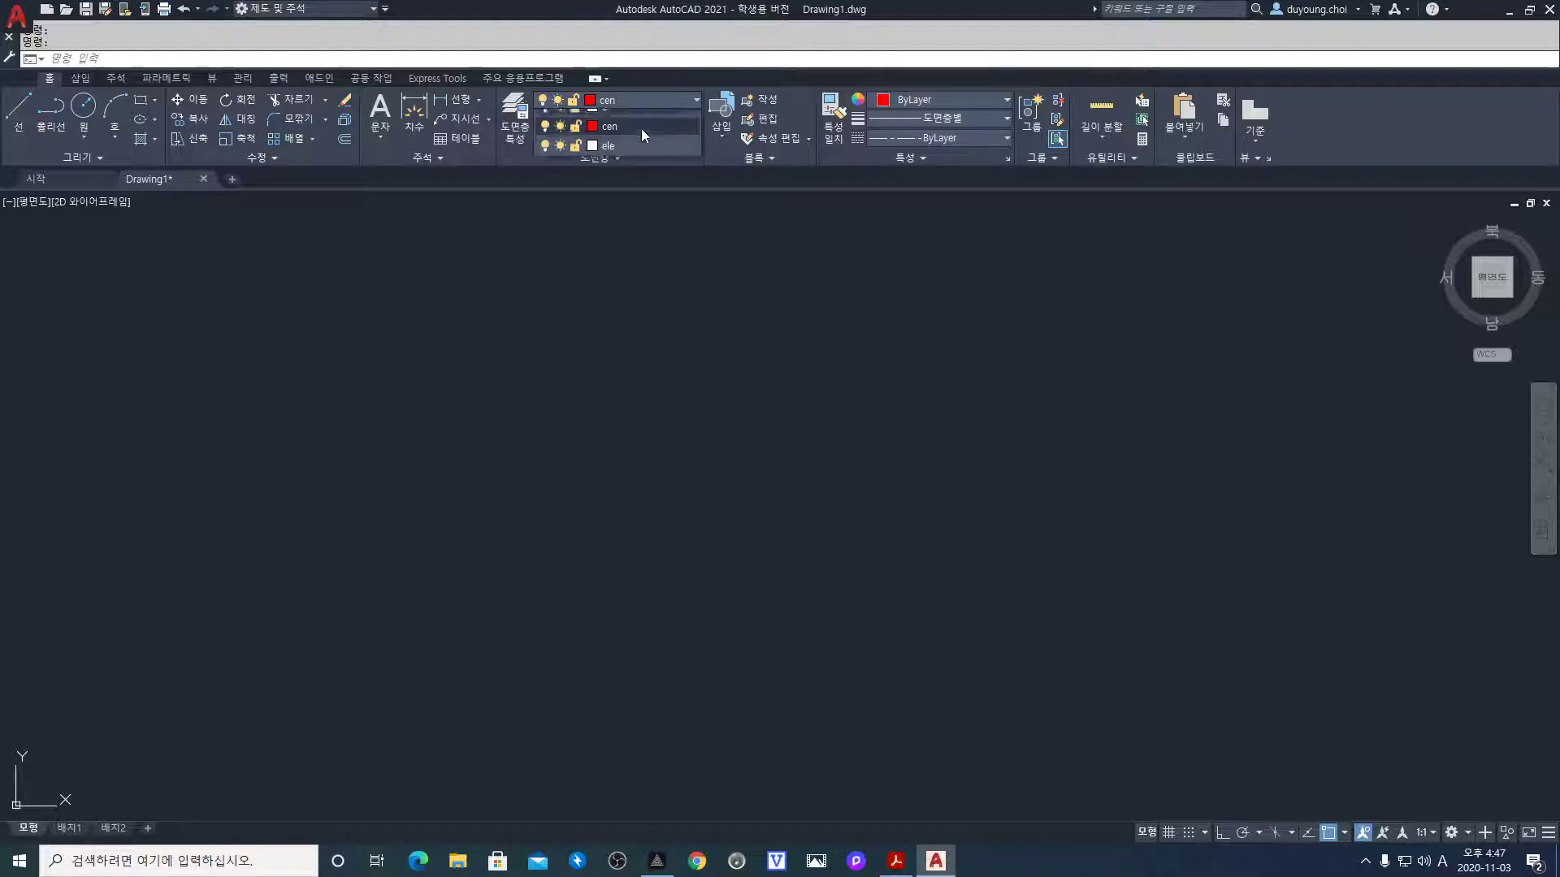
pyautogui.click(637, 158)
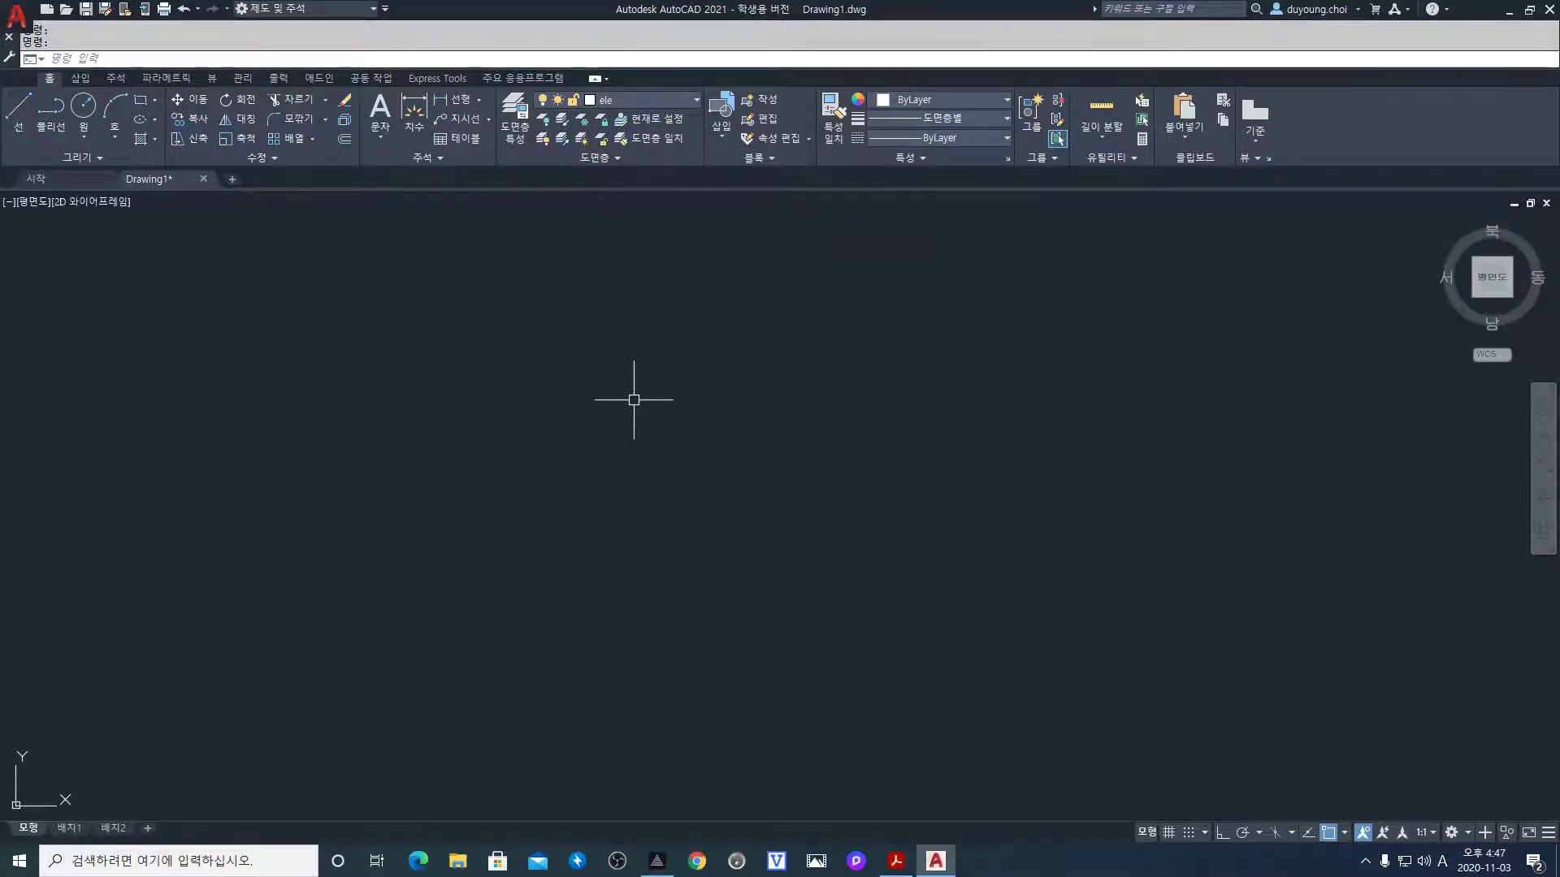
pyautogui.press('super+Left')
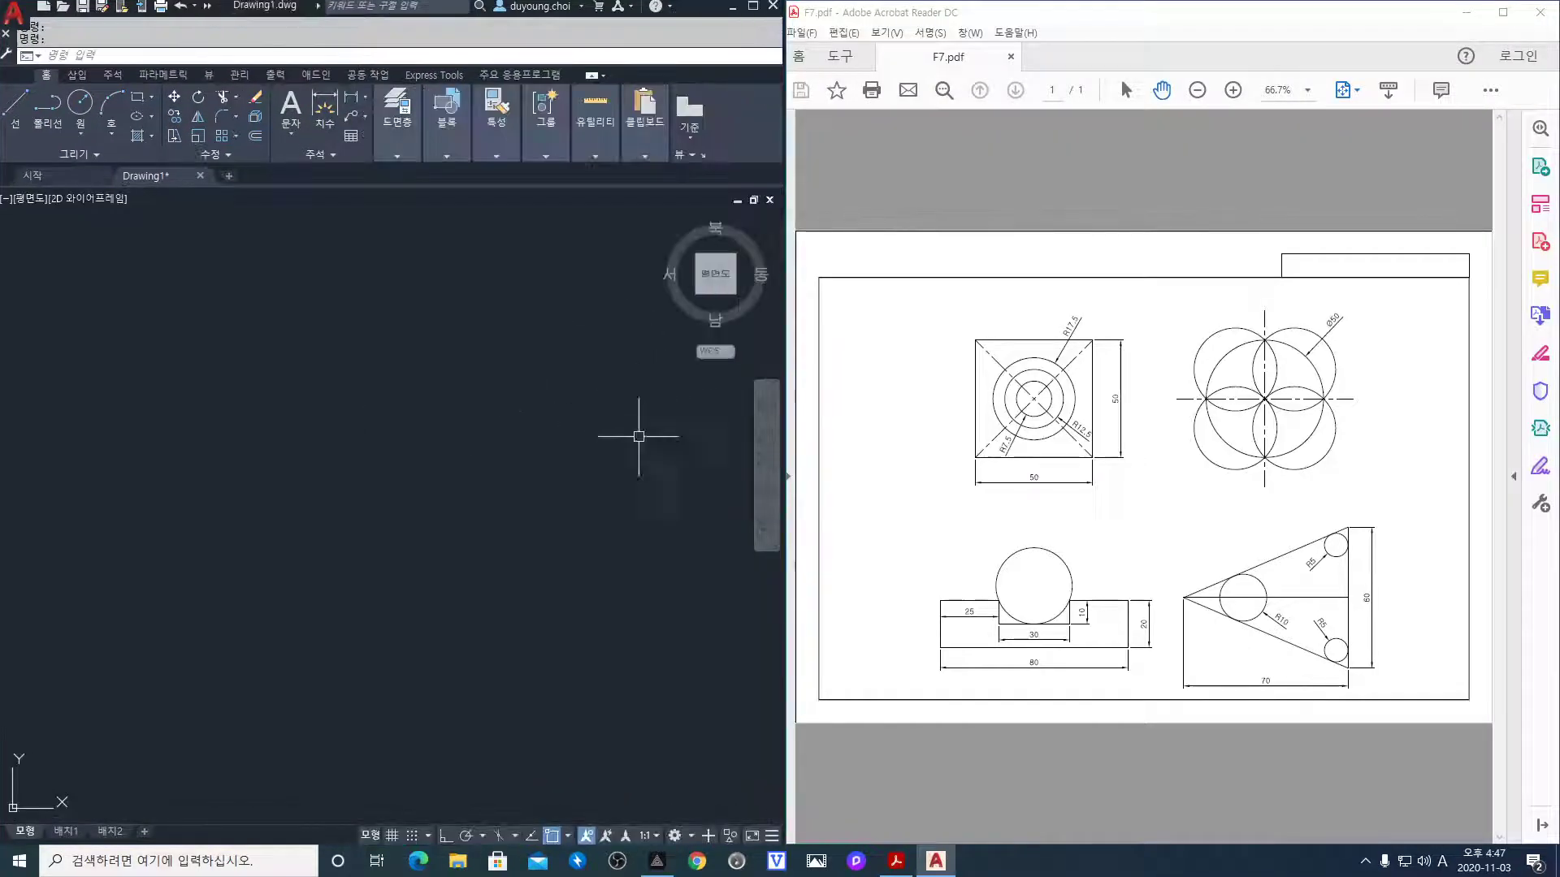
# Zoom the PDF to 200% on the square with R7.5, R12.5, R17.5 circles
pyautogui.click(1307, 90)
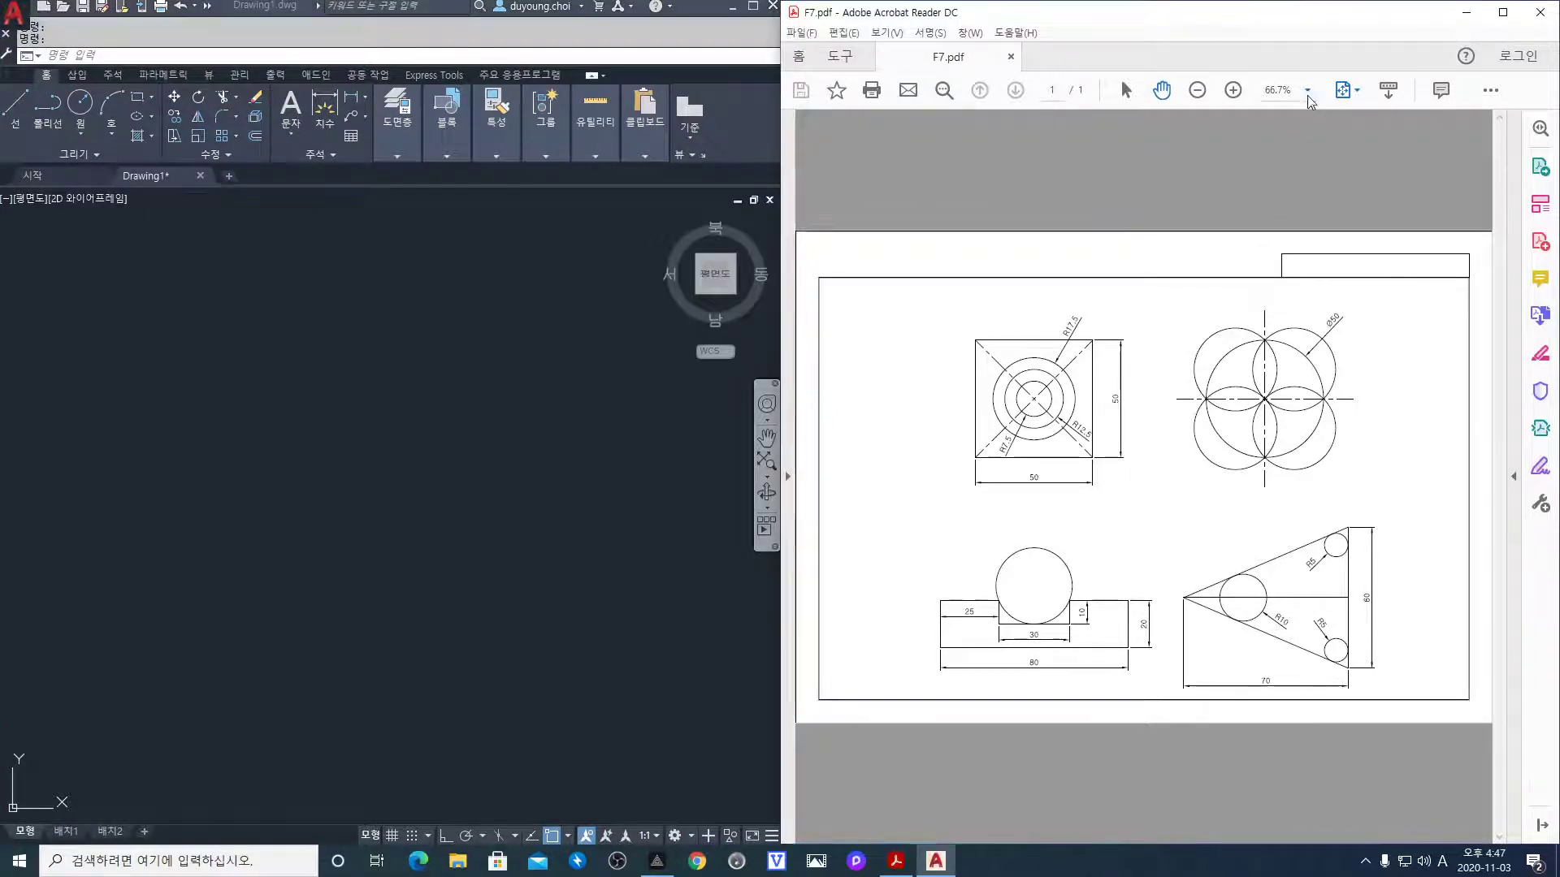
pyautogui.click(1358, 278)
pyautogui.moveTo(1305, 376)
pyautogui.mouseDown()
pyautogui.moveTo(1007, 407)
pyautogui.moveTo(950, 371)
pyautogui.mouseUp()
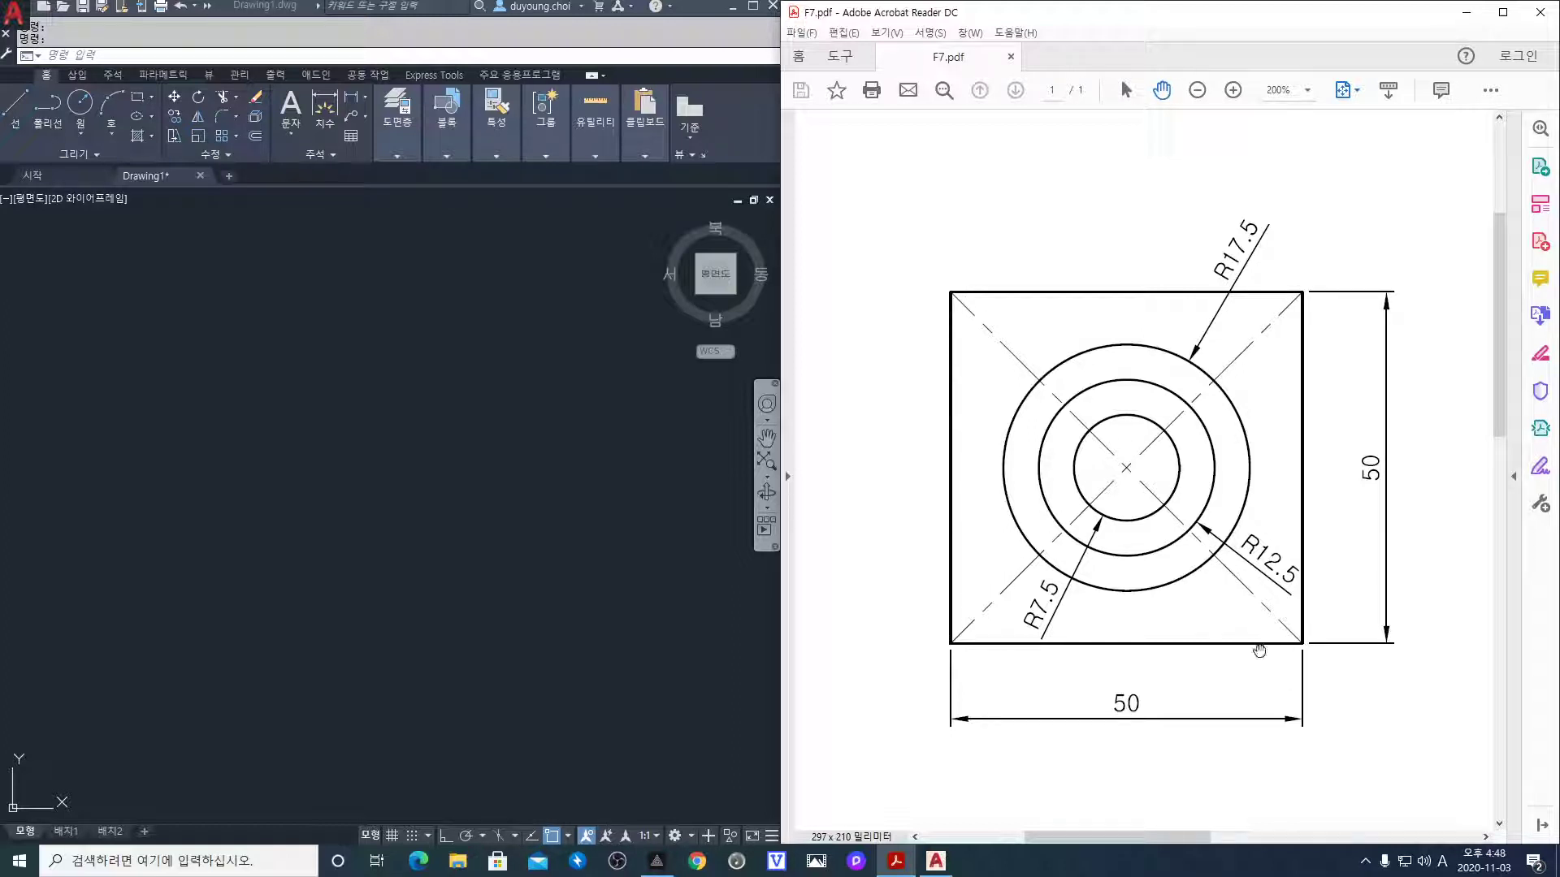
pyautogui.click(487, 508)
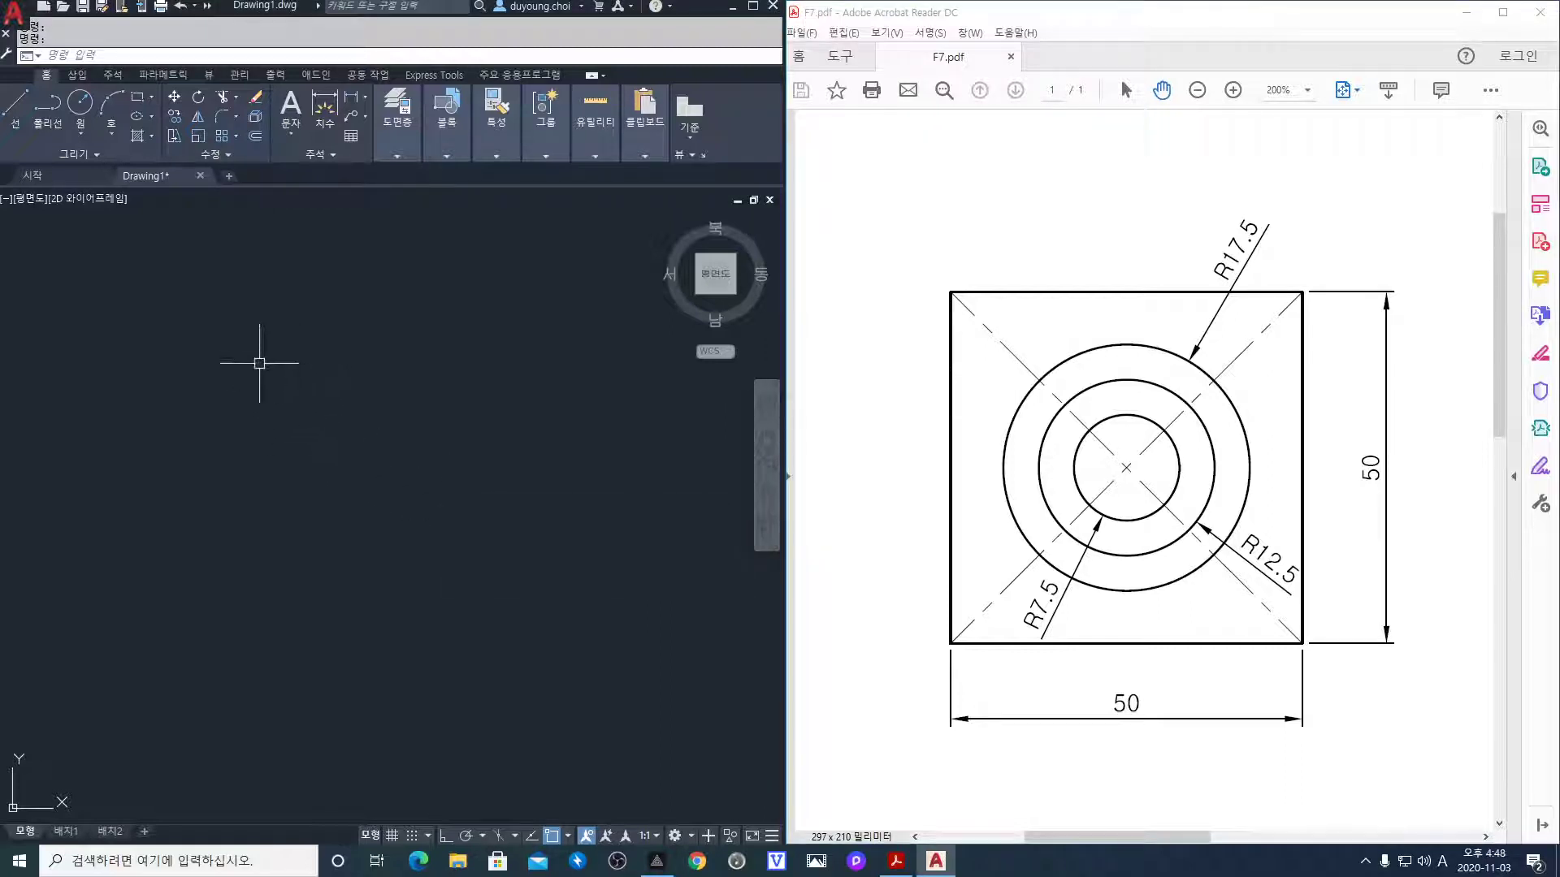
# Cancel a stray LINE command and zoom to show the whole drawing with Zoom All
pyautogui.write('l')
pyautogui.press('Return')
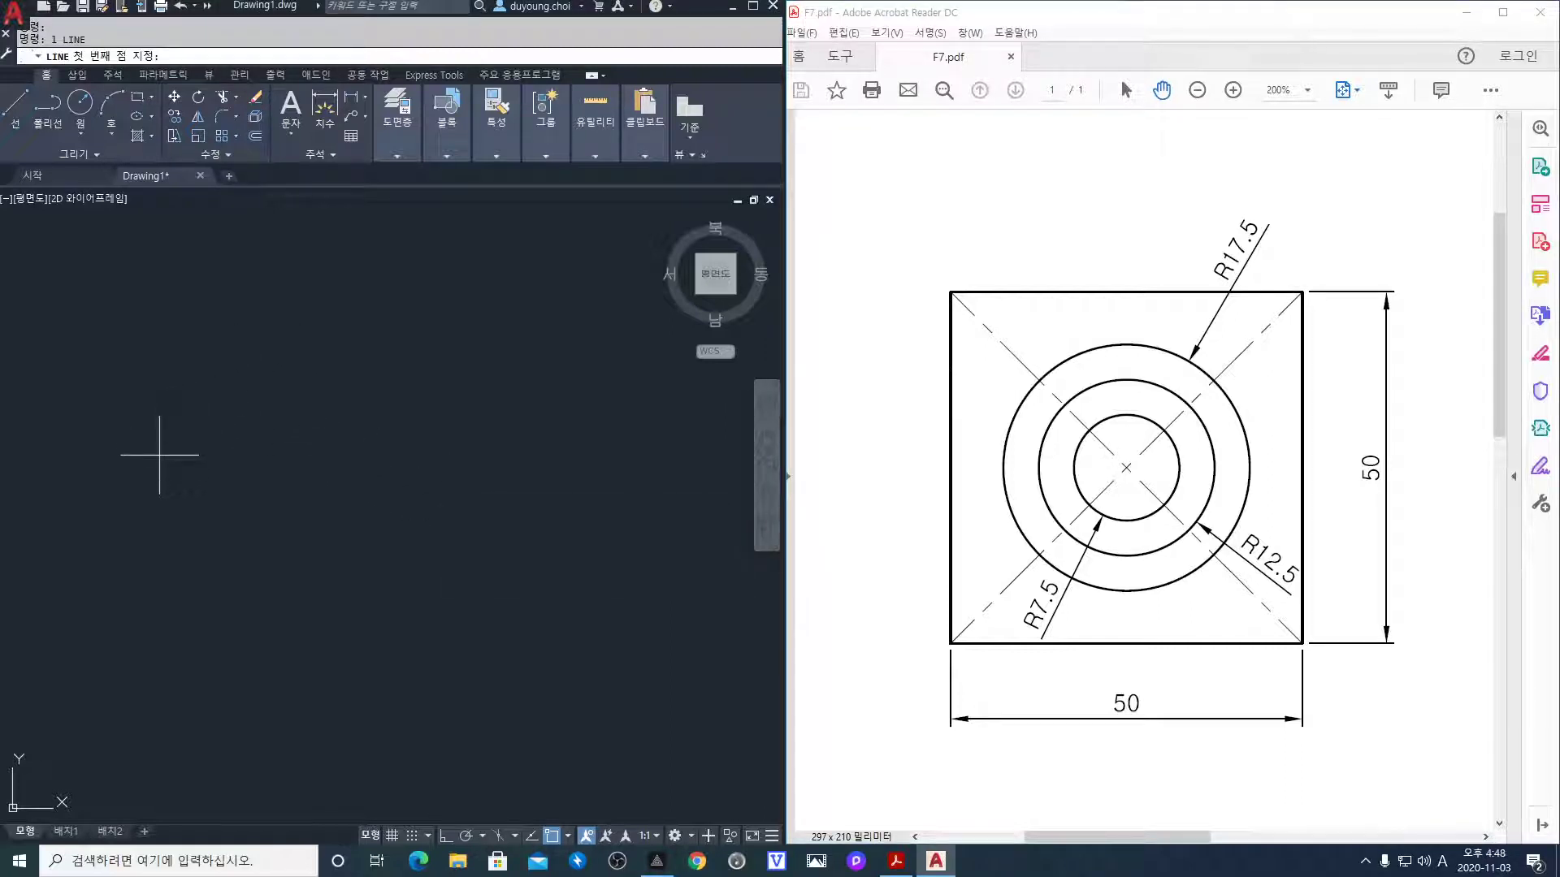
pyautogui.press('Escape')
pyautogui.write('z')
pyautogui.press('Return')
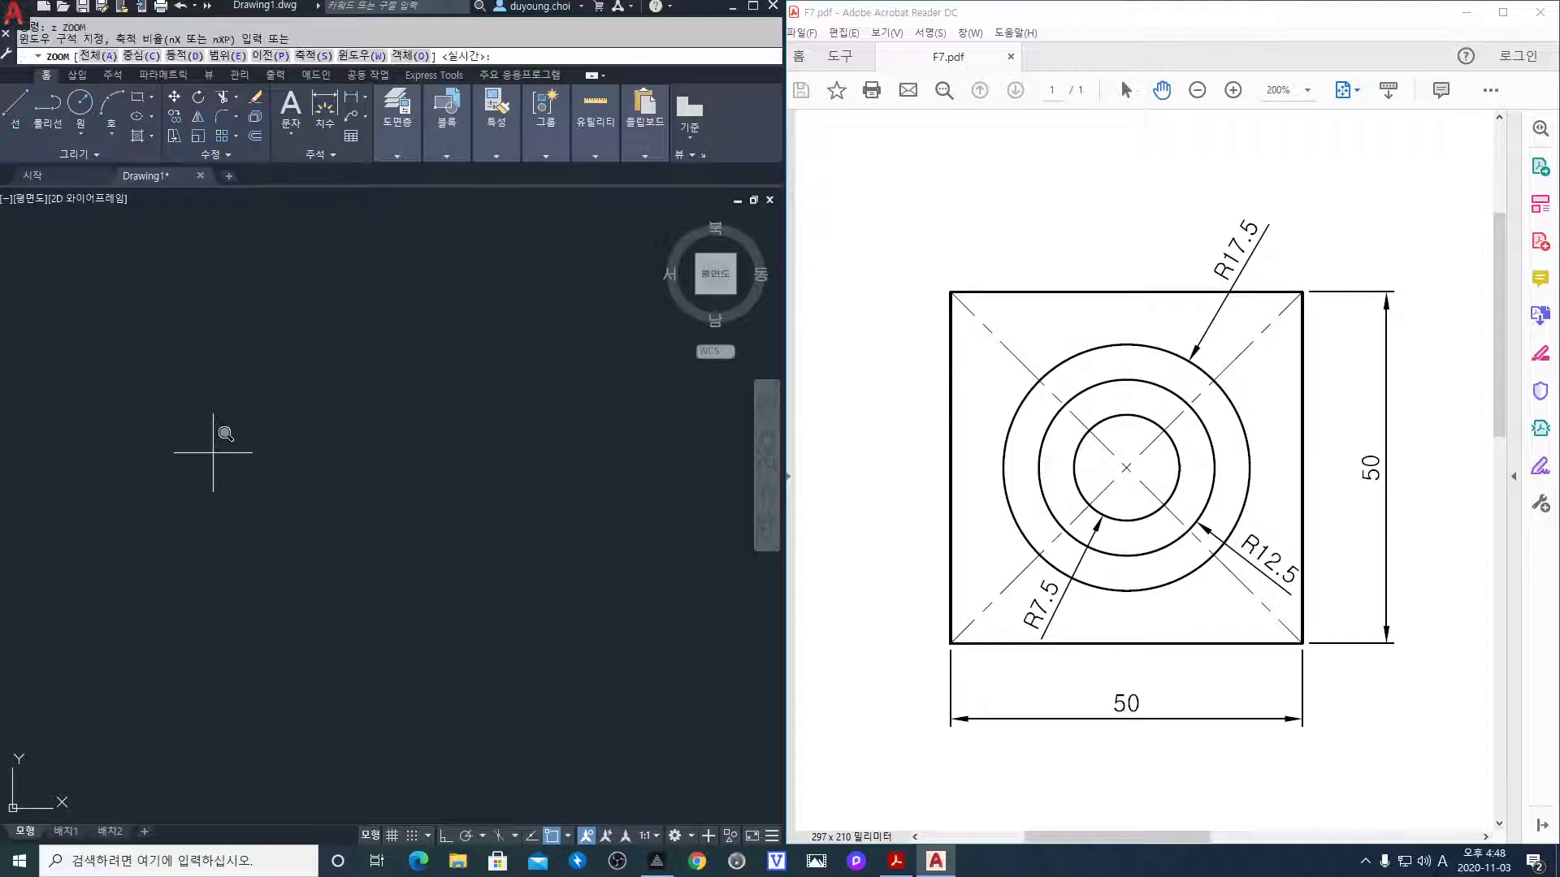
pyautogui.write('a')
pyautogui.press('Return')
# Draw a closed 50 × 50 square with LINE and ortho on, then zoom in on it
pyautogui.write('l')
pyautogui.press('Return')
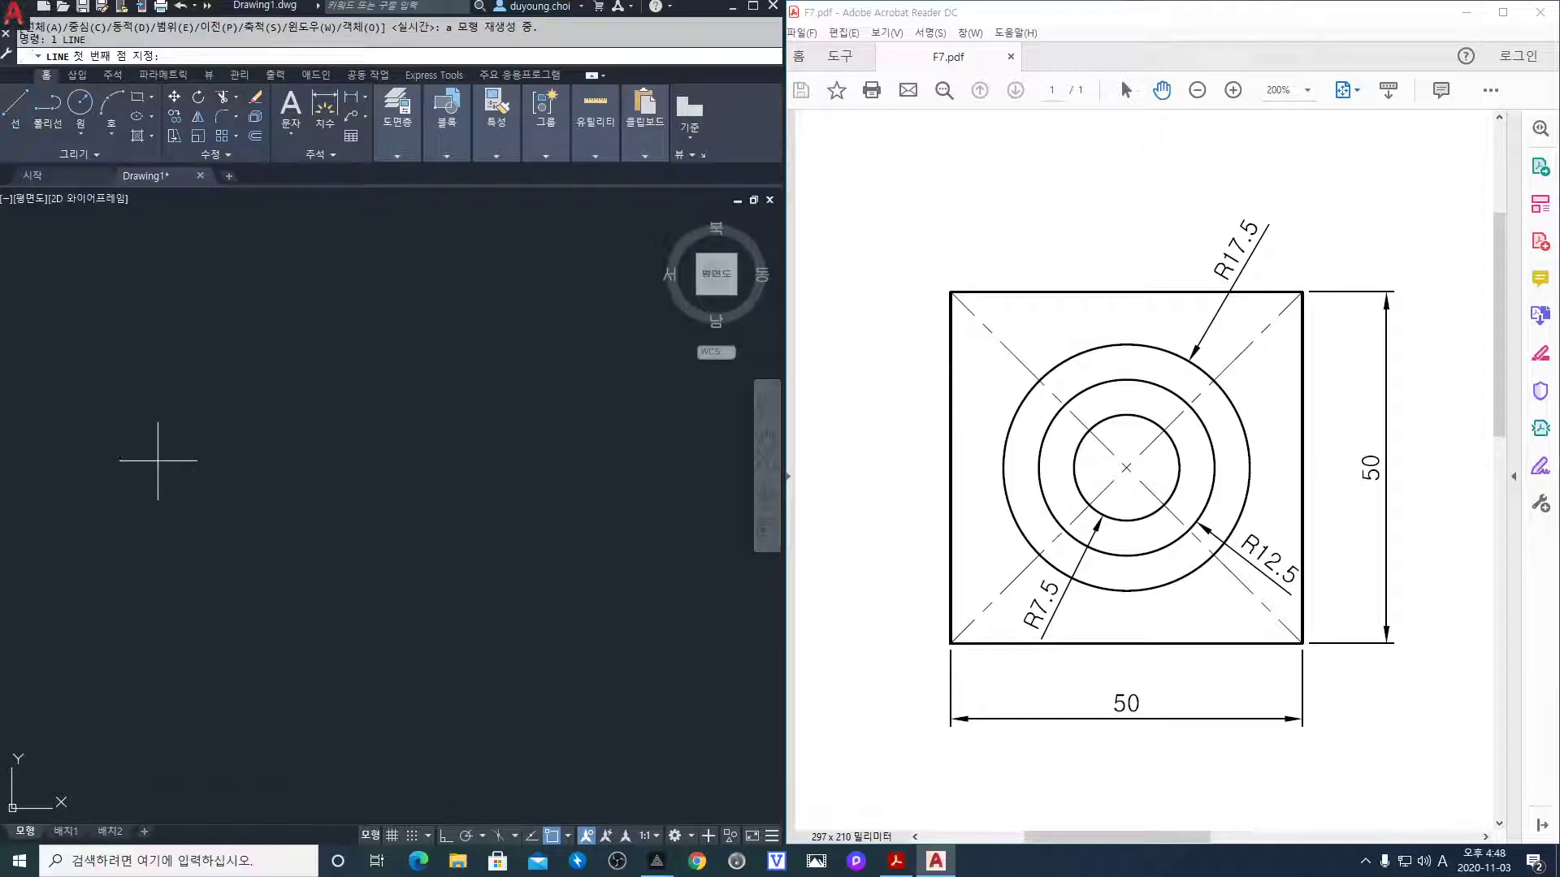
pyautogui.click(157, 460)
pyautogui.press('F8')
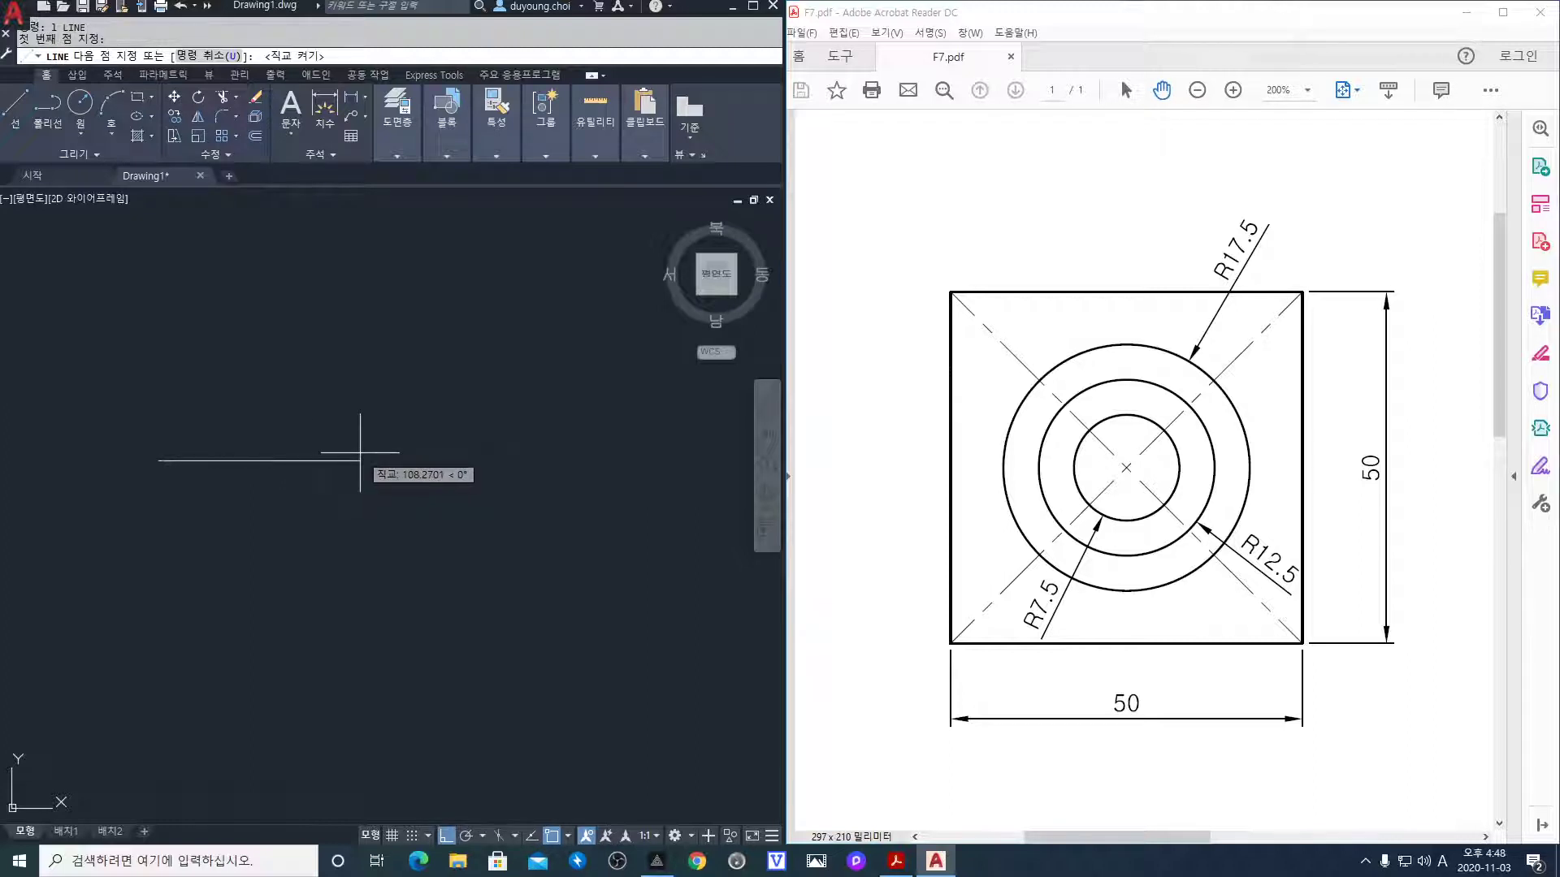
pyautogui.write('50')
pyautogui.press('Return')
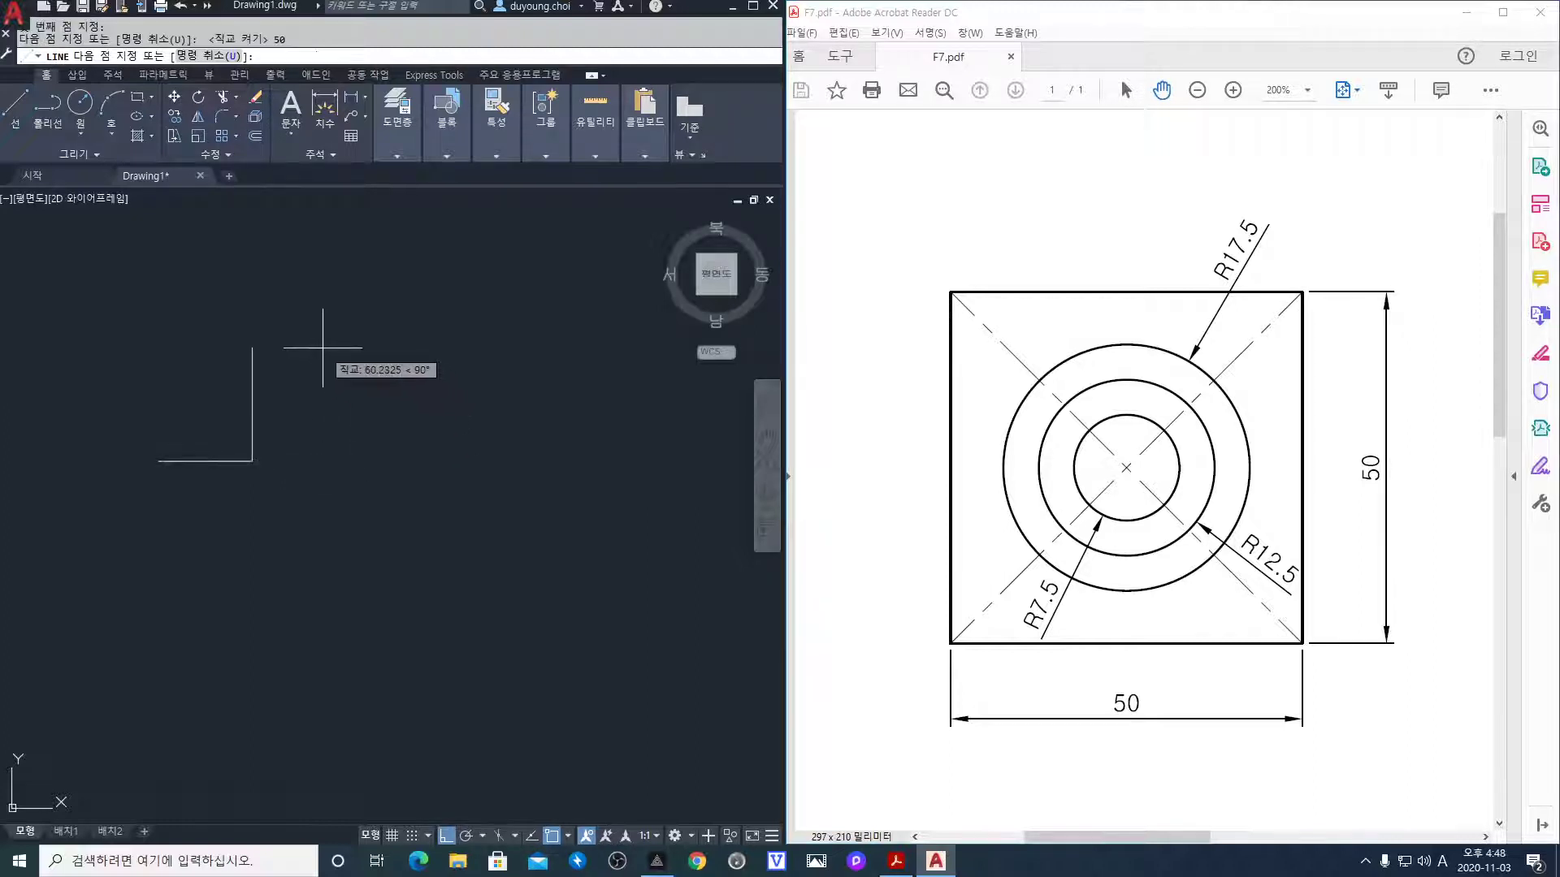
pyautogui.write('50')
pyautogui.press('Return')
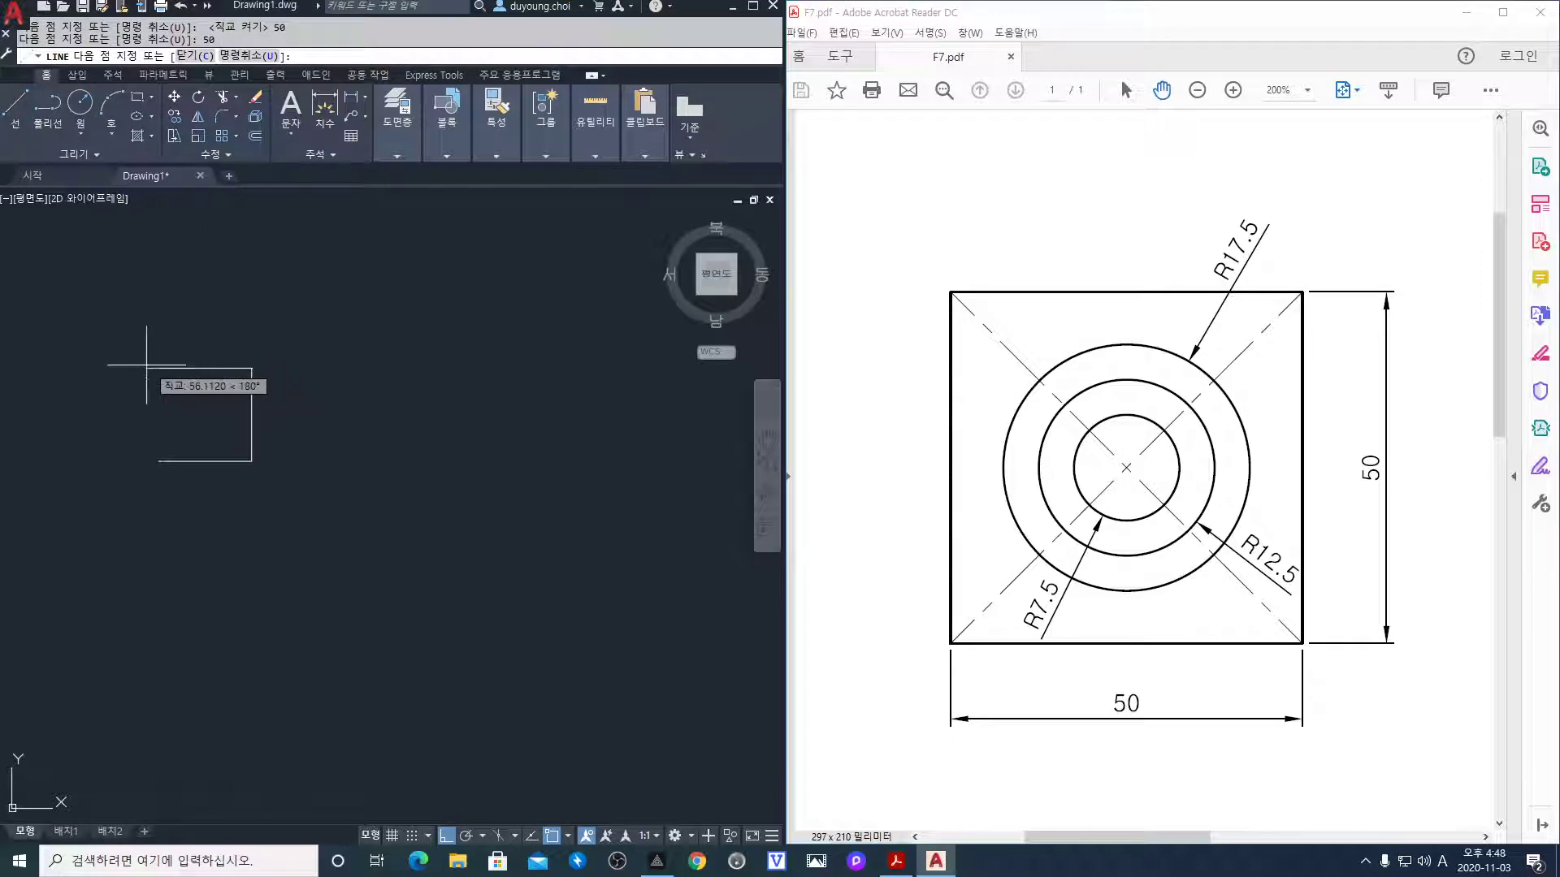
pyautogui.write('50')
pyautogui.press('Return')
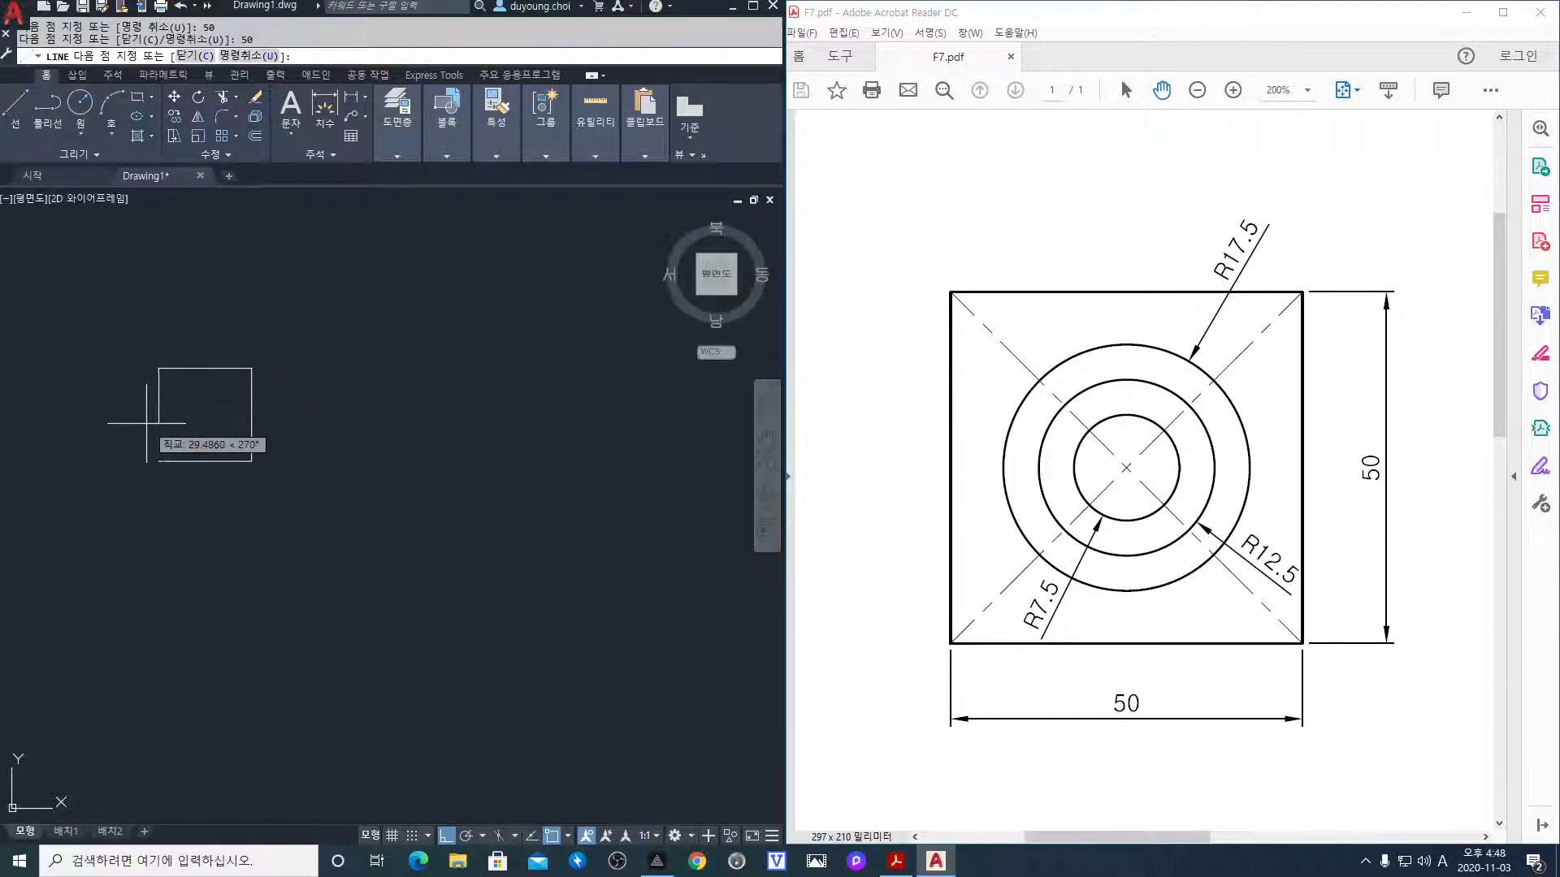
pyautogui.write('c')
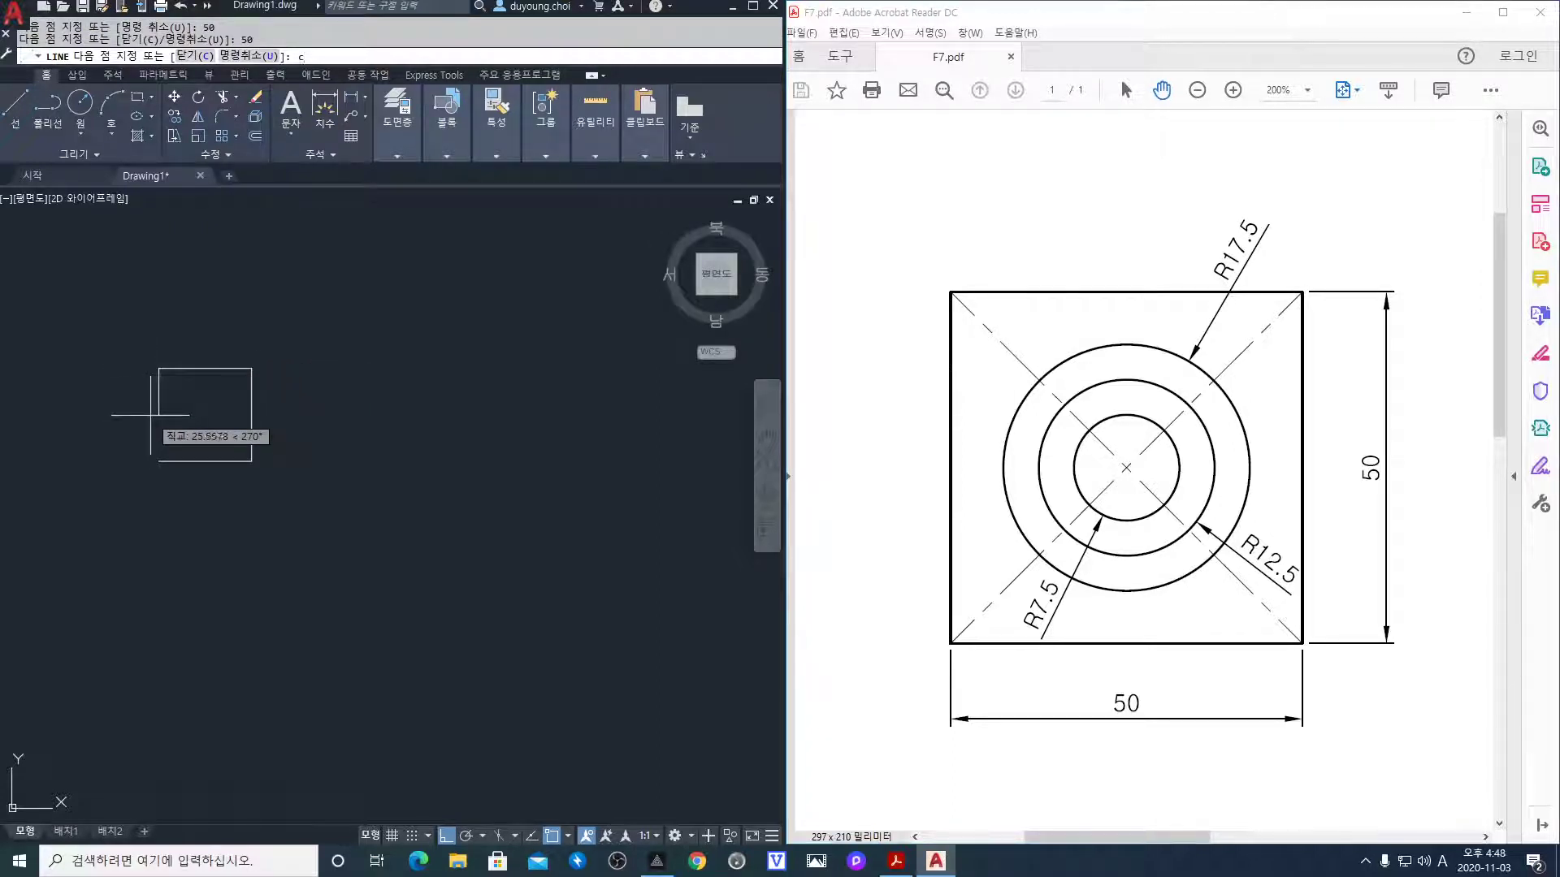
pyautogui.press('Return')
pyautogui.scroll(2, 161, 394)
pyautogui.scroll(2, 162, 398)
pyautogui.moveTo(202, 403); pyautogui.dragTo(367, 449, button='middle')
pyautogui.scroll(2, 308, 421)
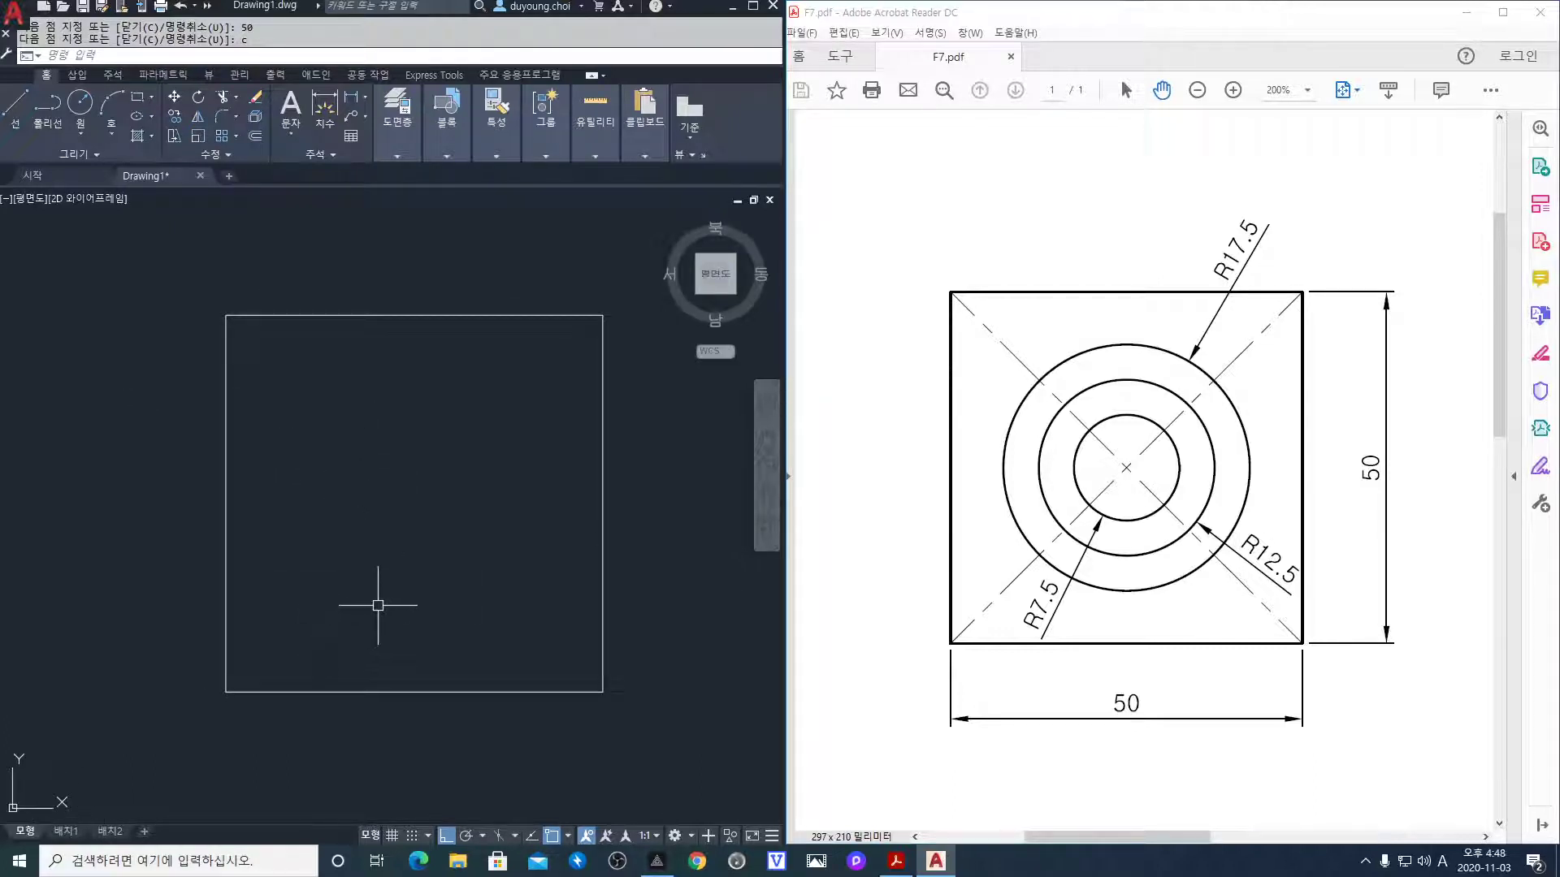
# Make cen the current layer from the Layers panel
pyautogui.click(411, 157)
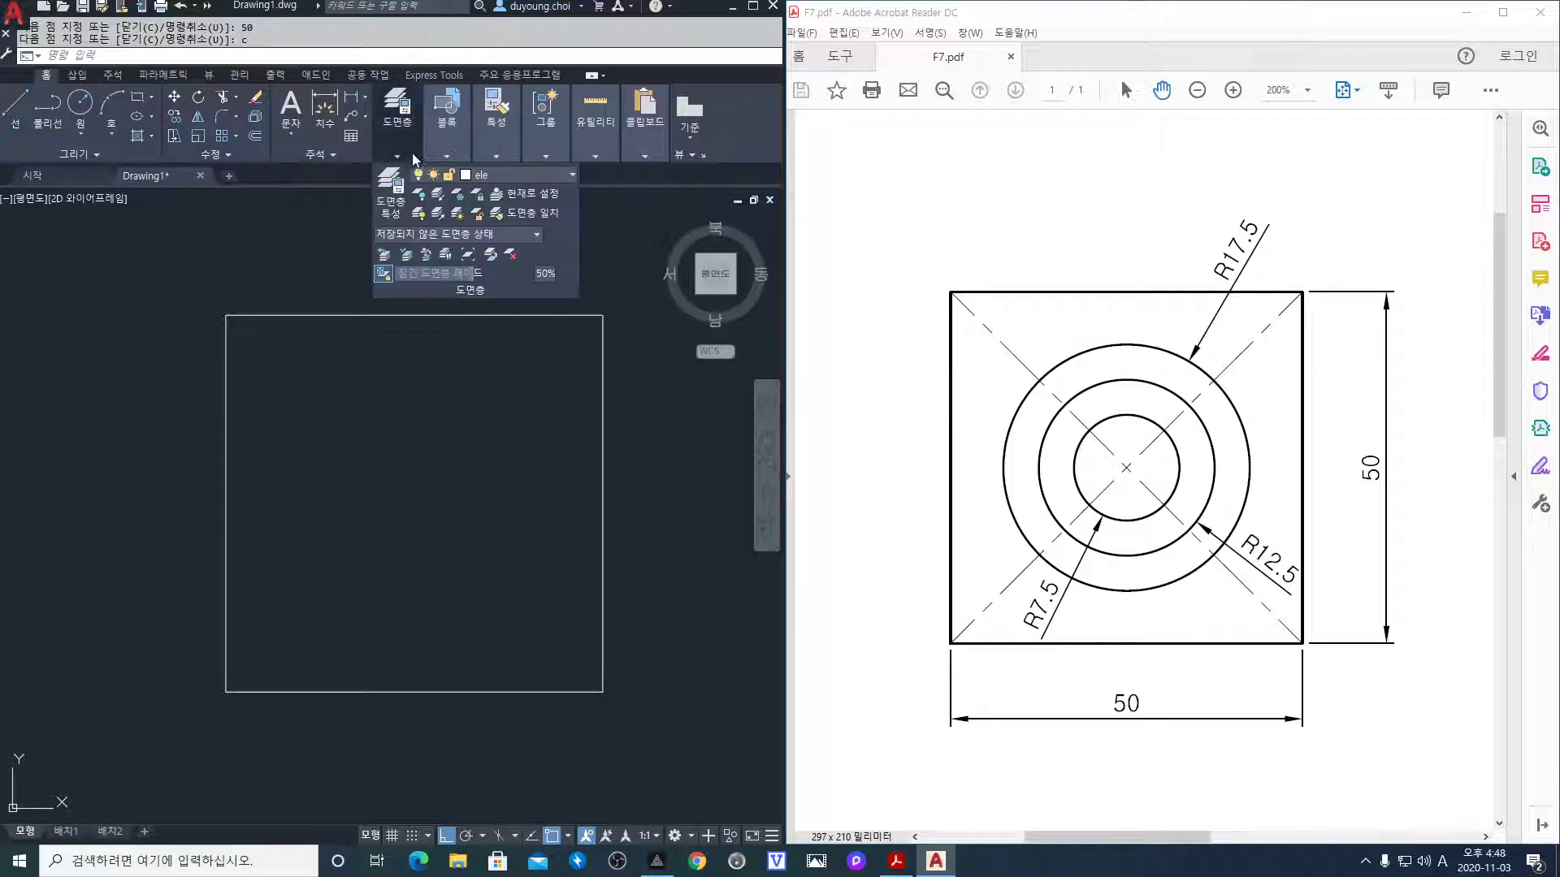
pyautogui.click(517, 176)
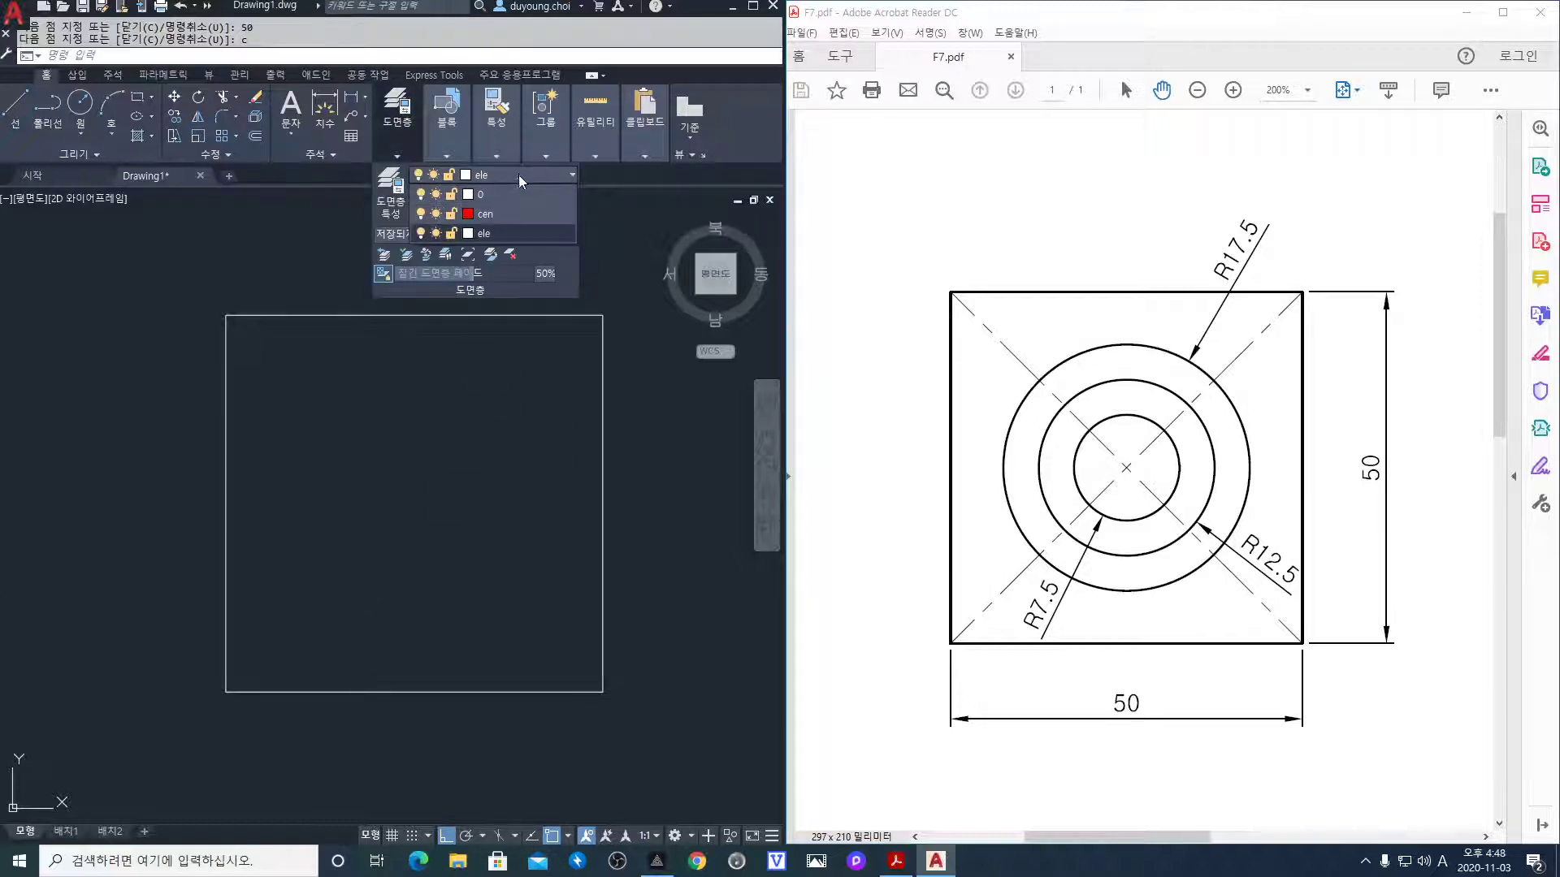
pyautogui.click(510, 216)
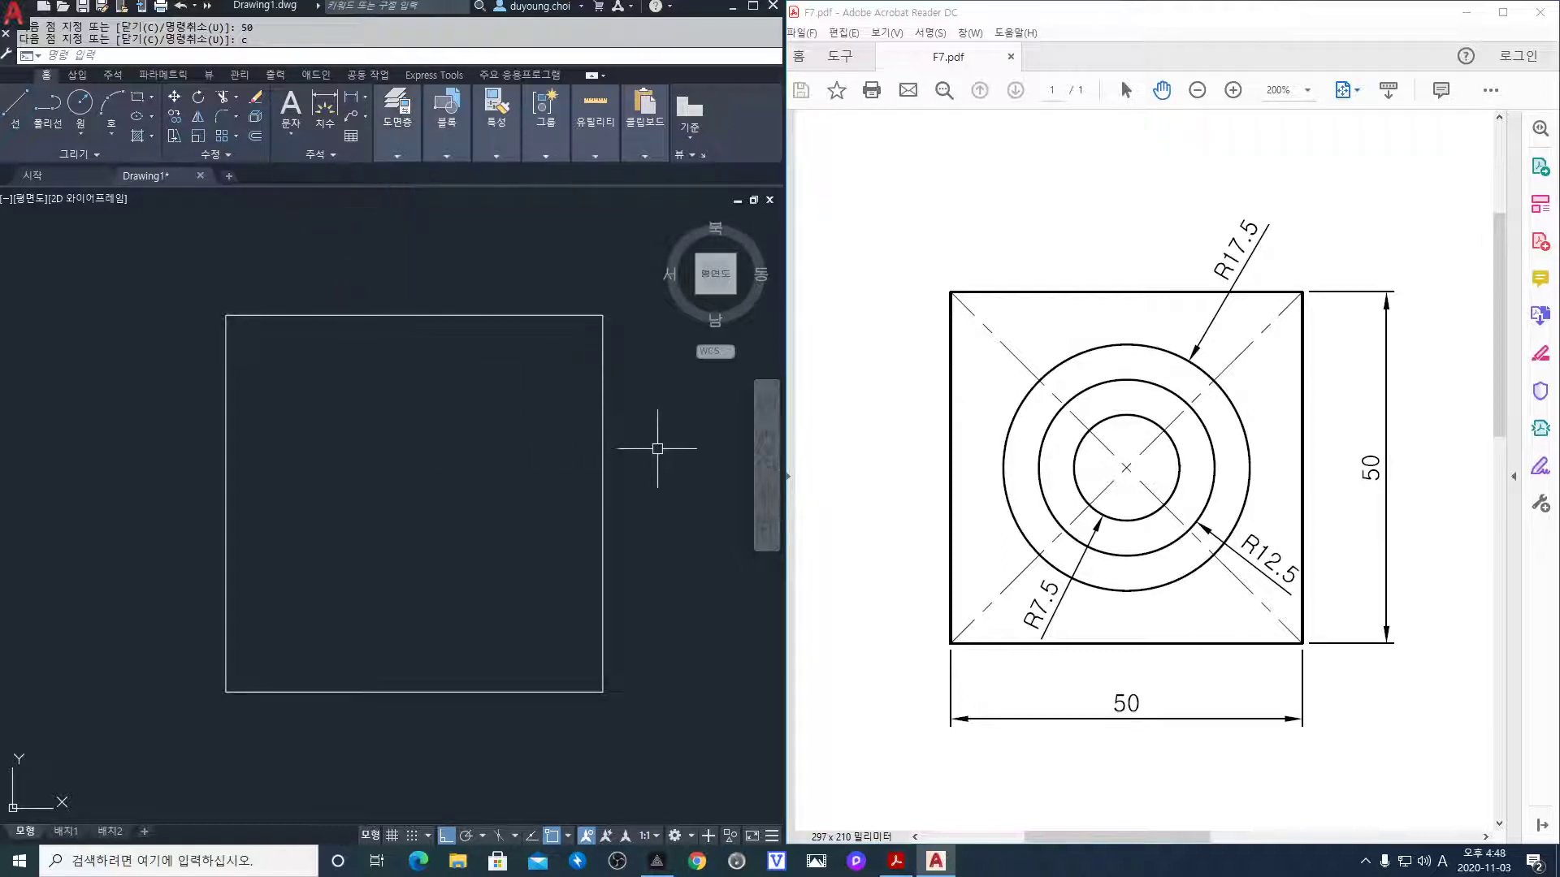
# Draw both corner-to-corner diagonals of the square with ortho off
pyautogui.write('l')
pyautogui.press('Return')
pyautogui.click(603, 315)
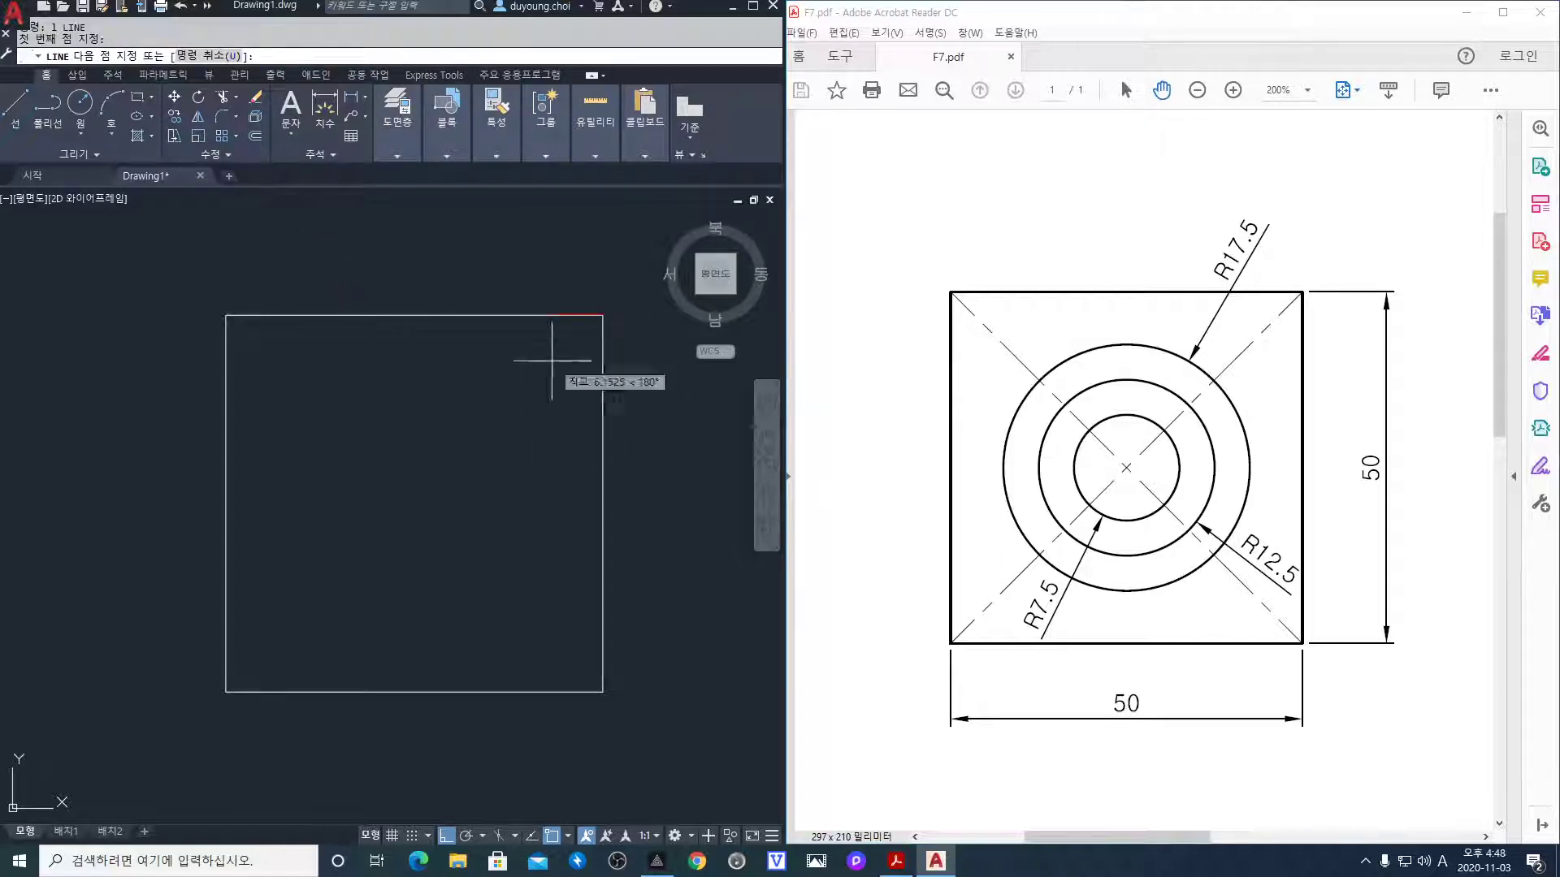
pyautogui.press('F8')
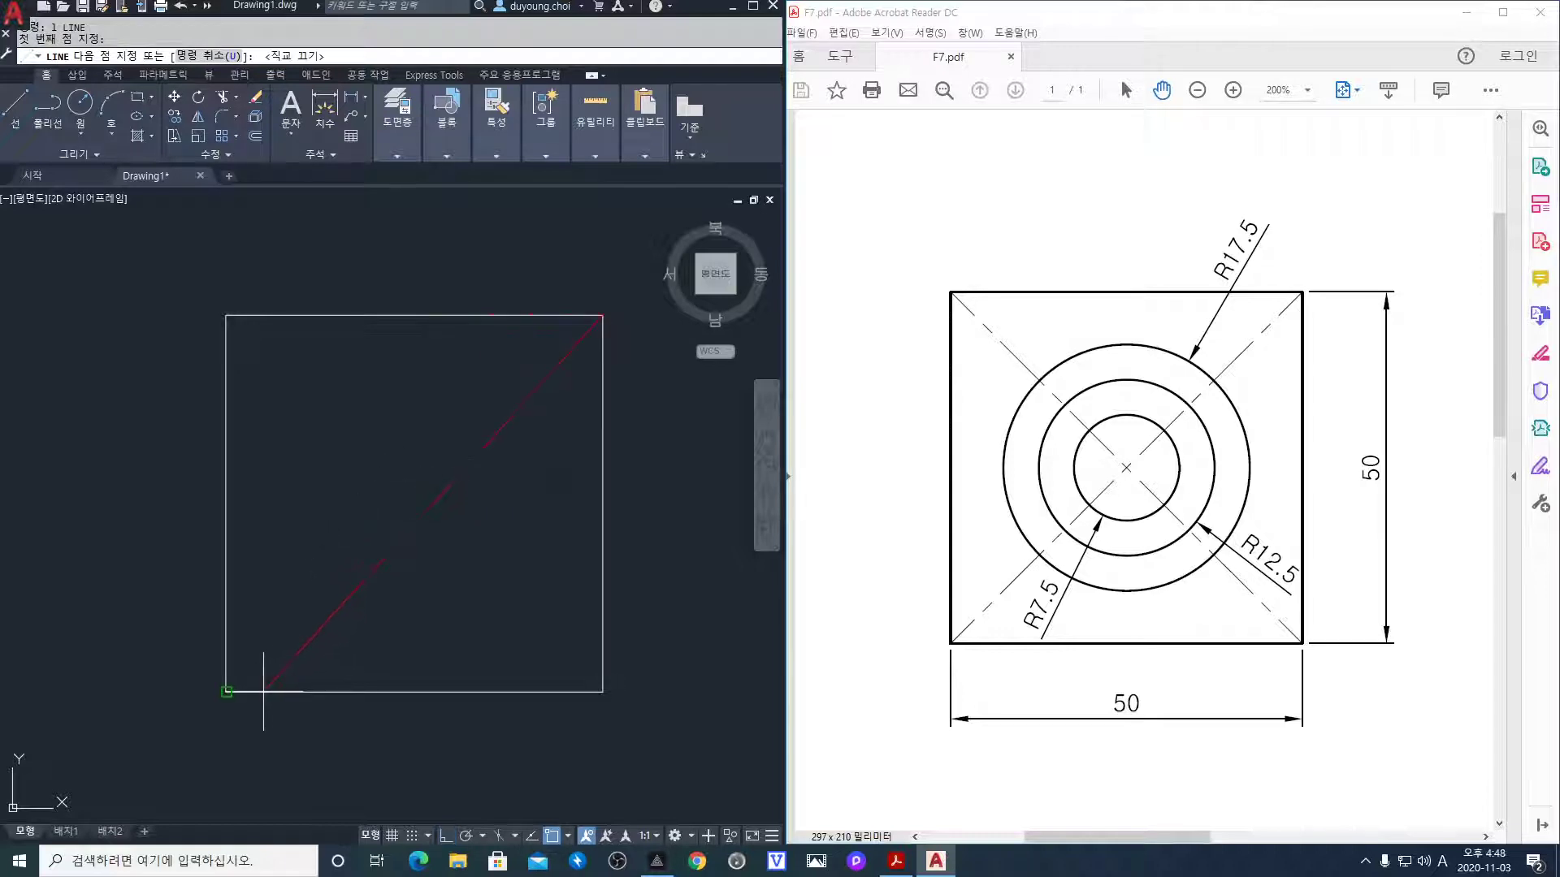
pyautogui.click(227, 691)
pyautogui.press('Return')
pyautogui.press('Return')
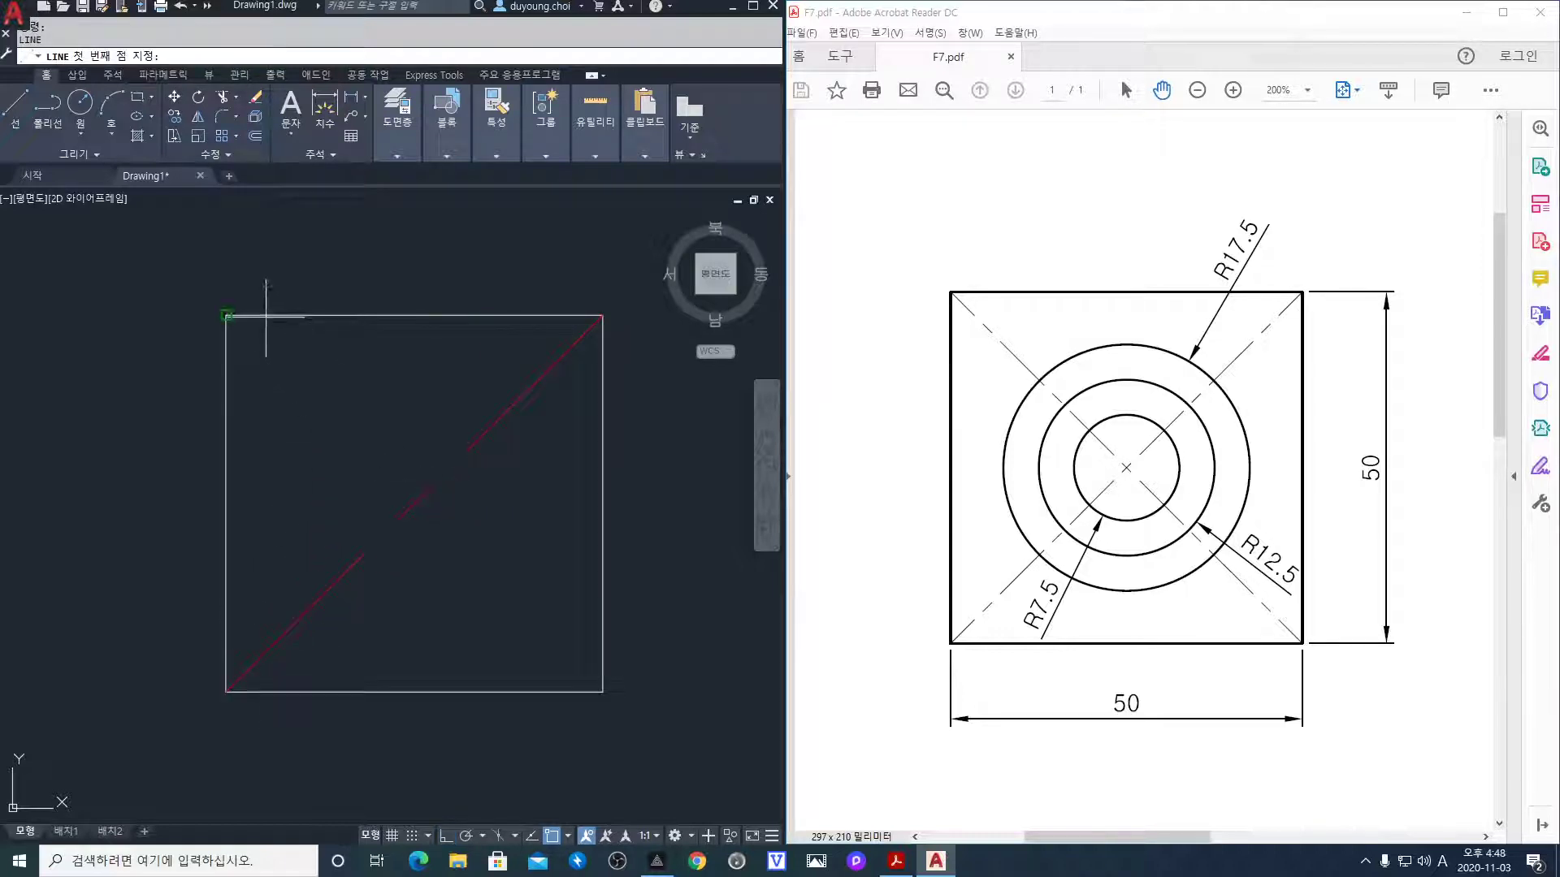
pyautogui.click(227, 316)
pyautogui.click(601, 690)
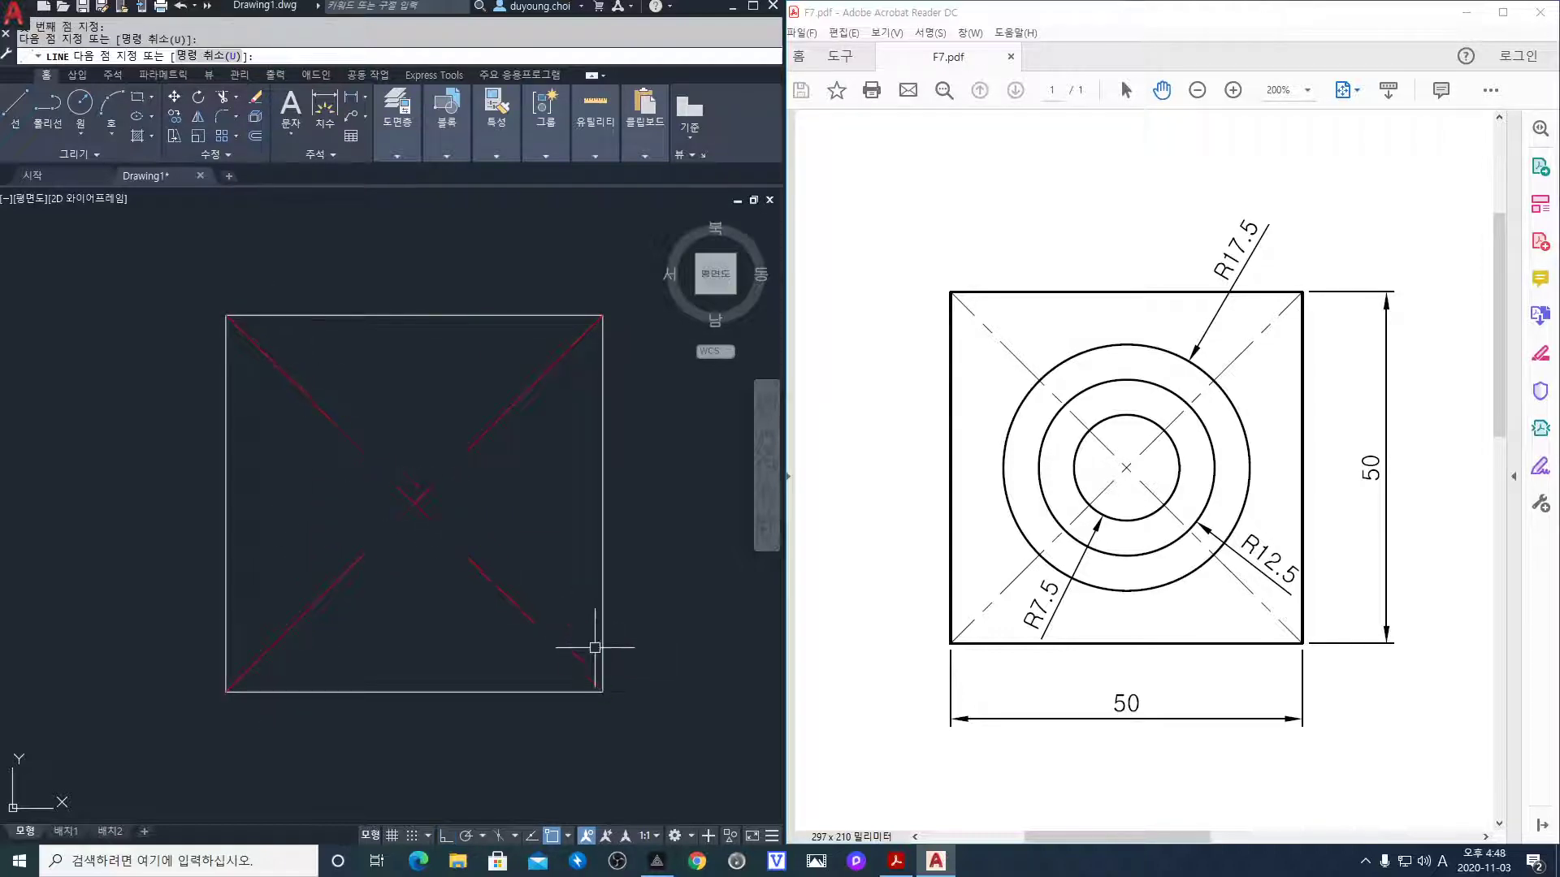
pyautogui.press('Return')
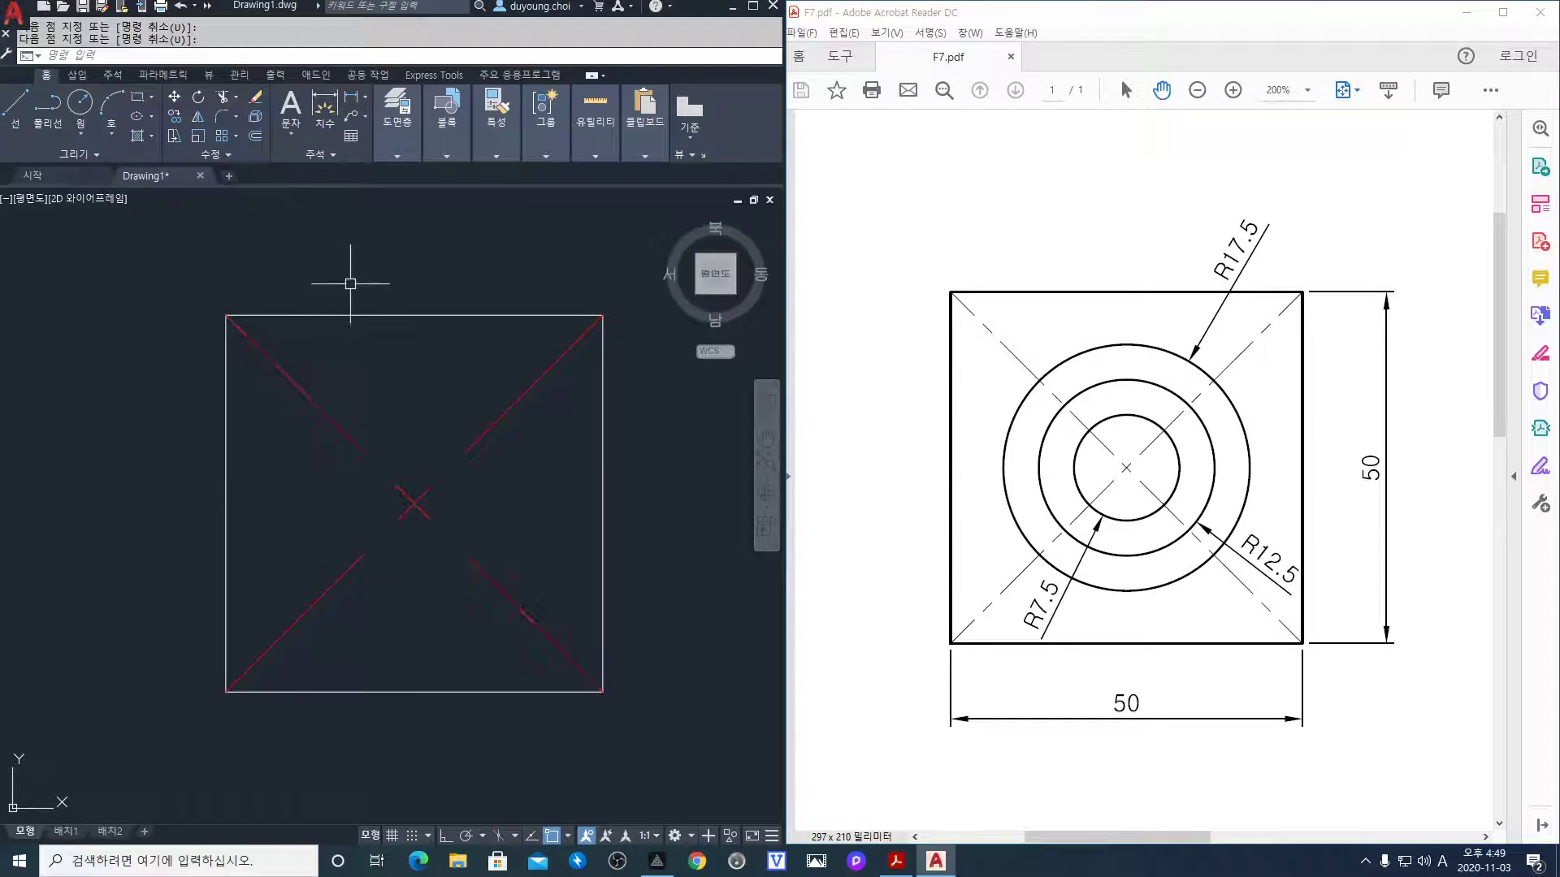
# Set the linetype scale to 0.4 with the LTS command
pyautogui.write('1')
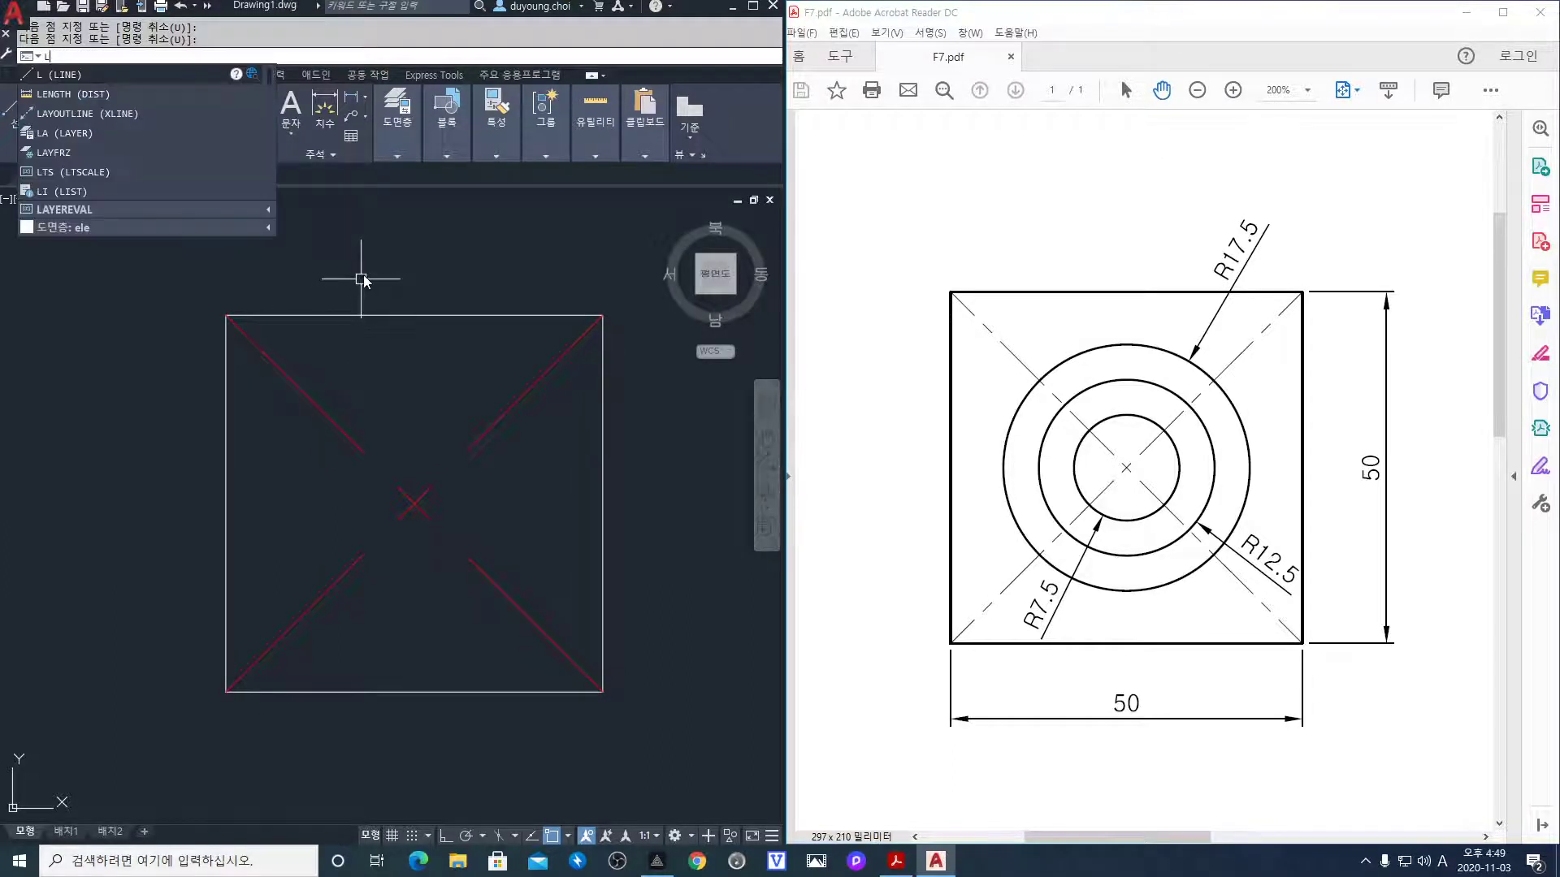
pyautogui.write('ts')
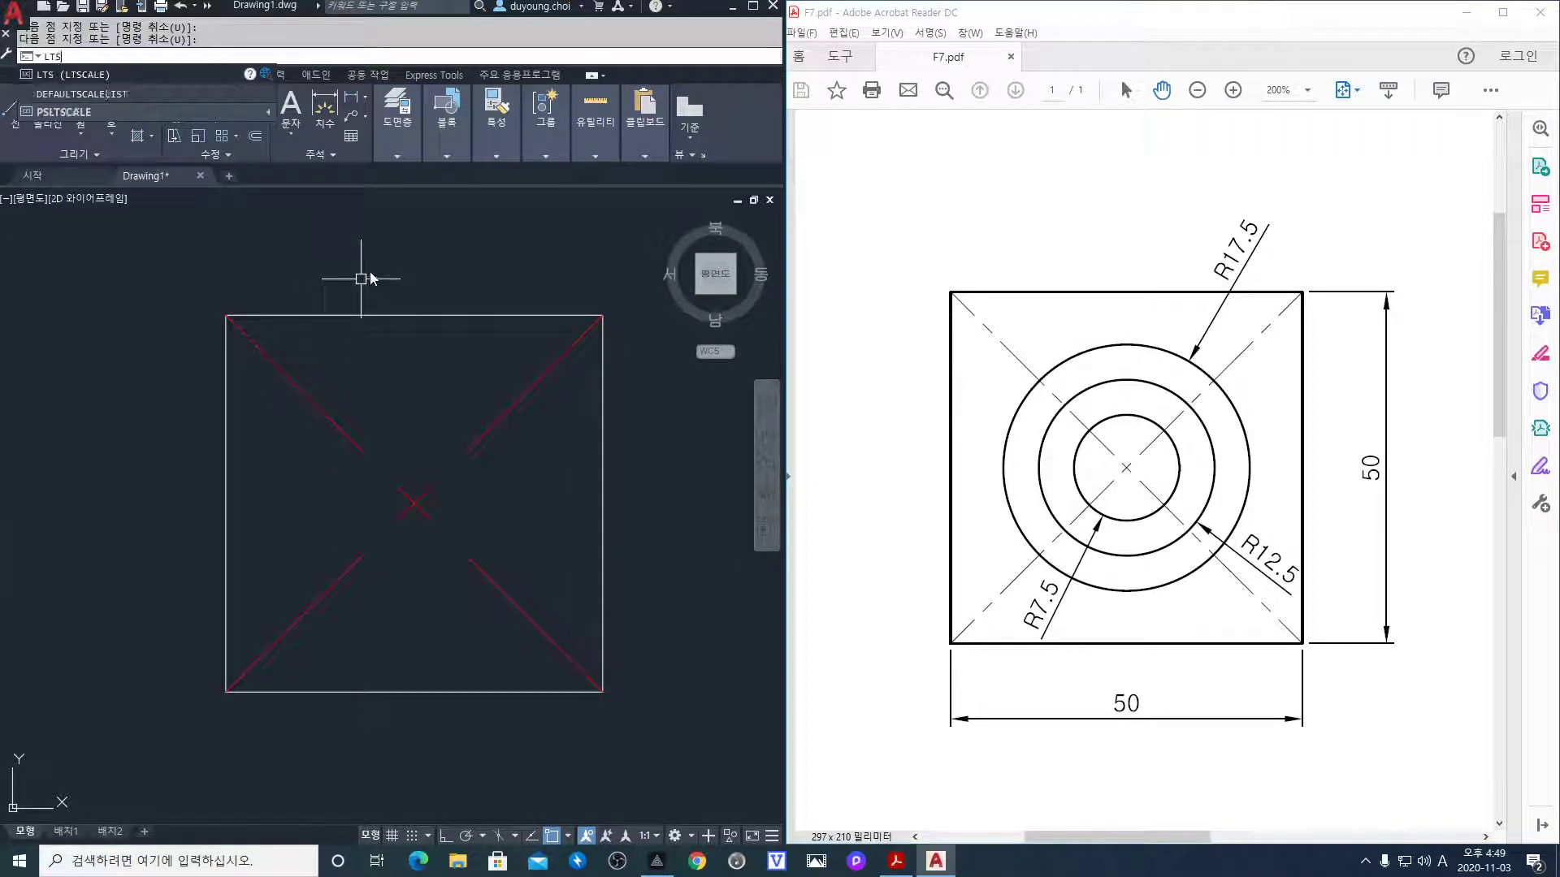
pyautogui.press('Return')
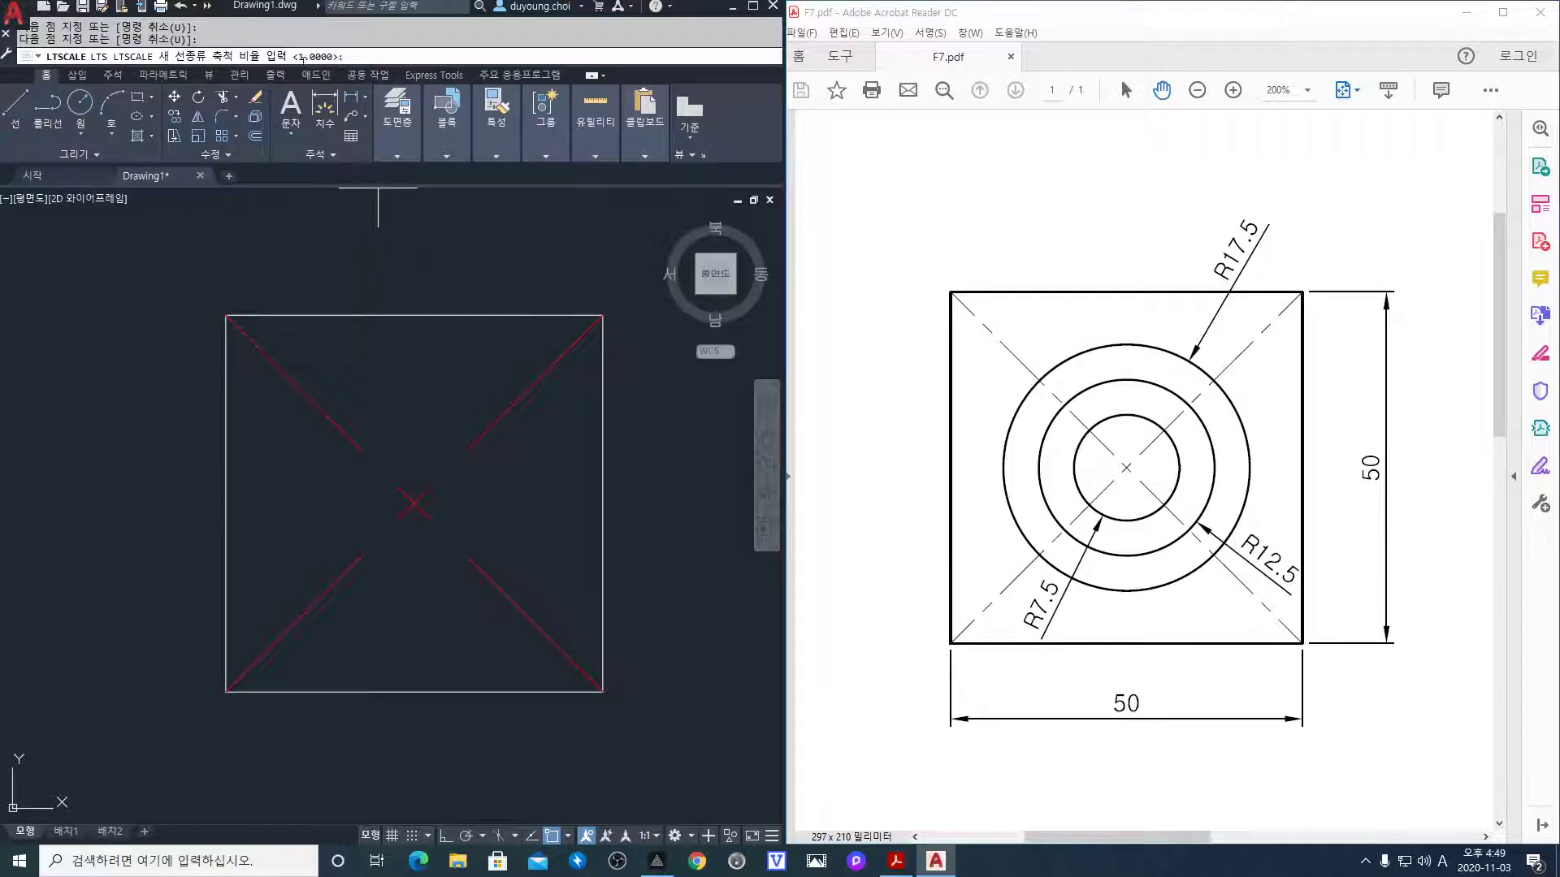
pyautogui.write('.')
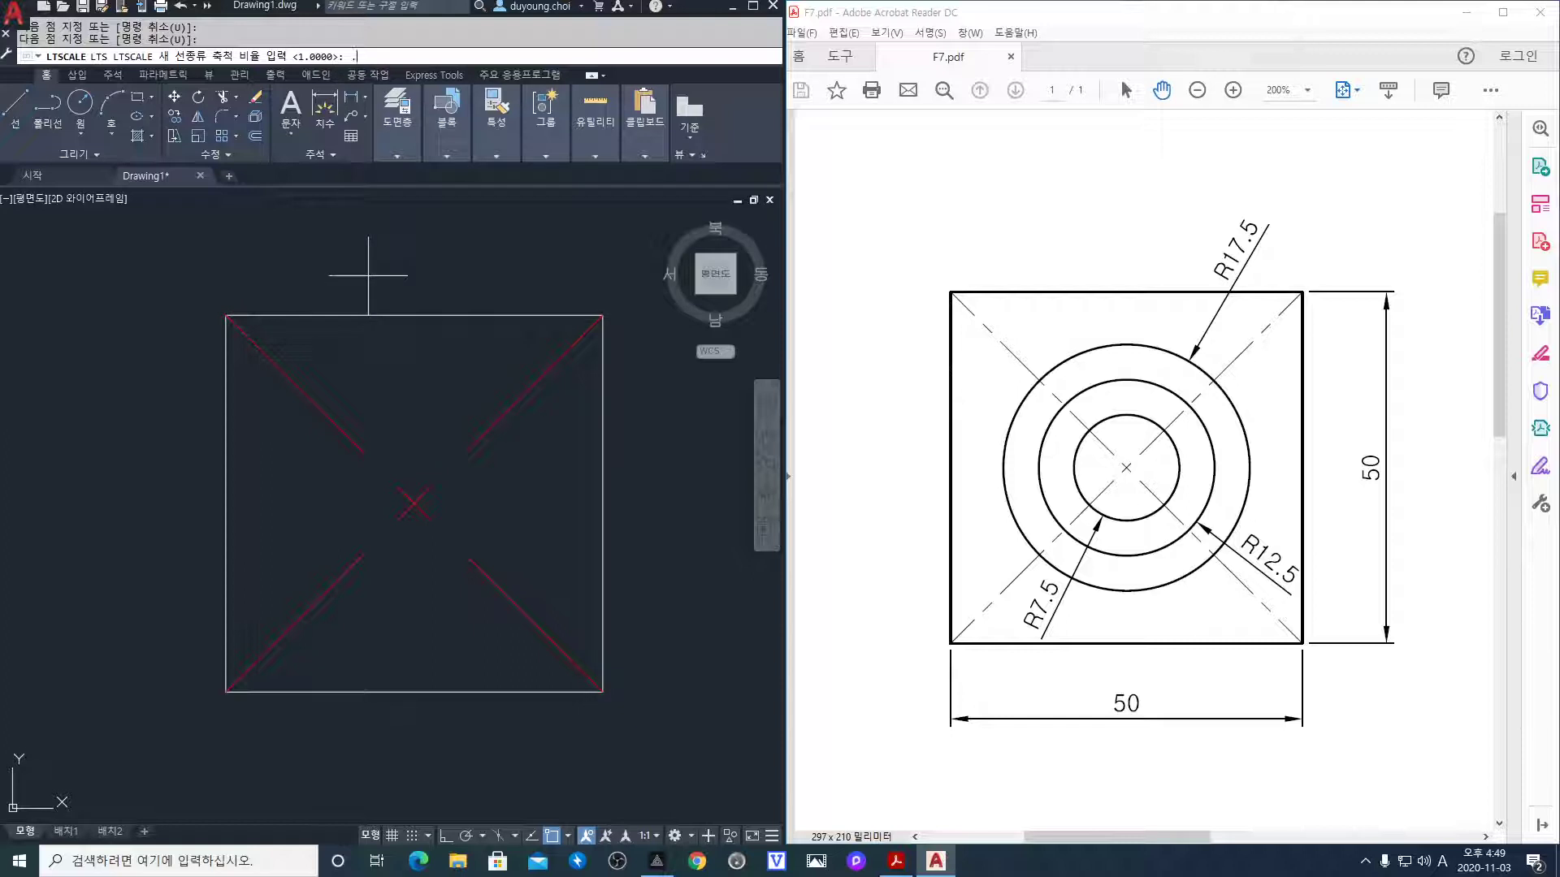
pyautogui.write('4')
pyautogui.press('Return')
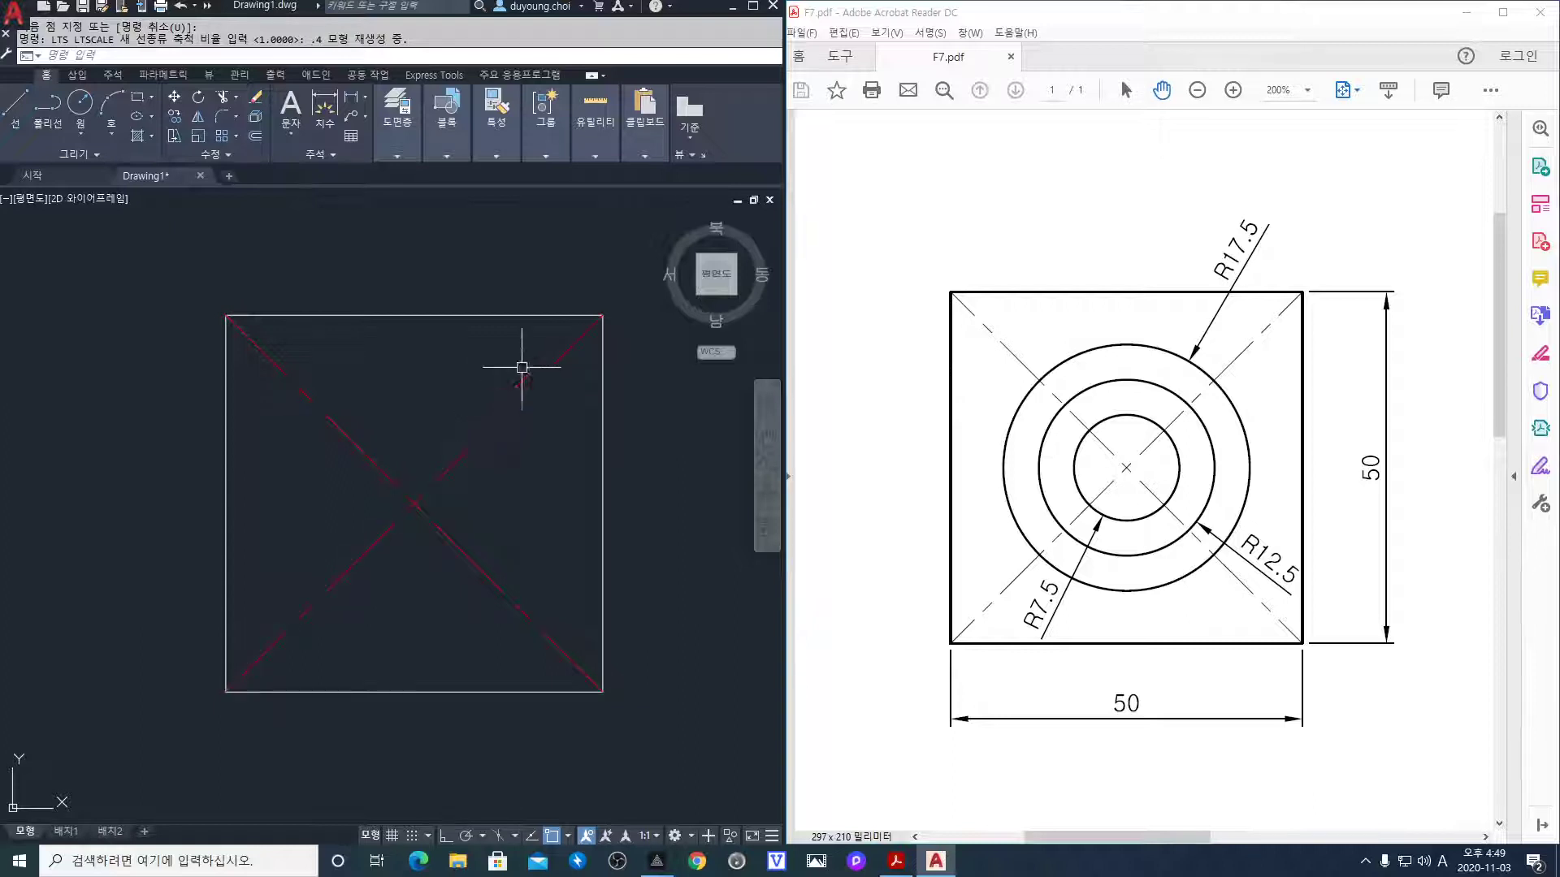
# Switch the current layer from cen to ele so the circles can be drawn
pyautogui.click(406, 155)
pyautogui.click(533, 178)
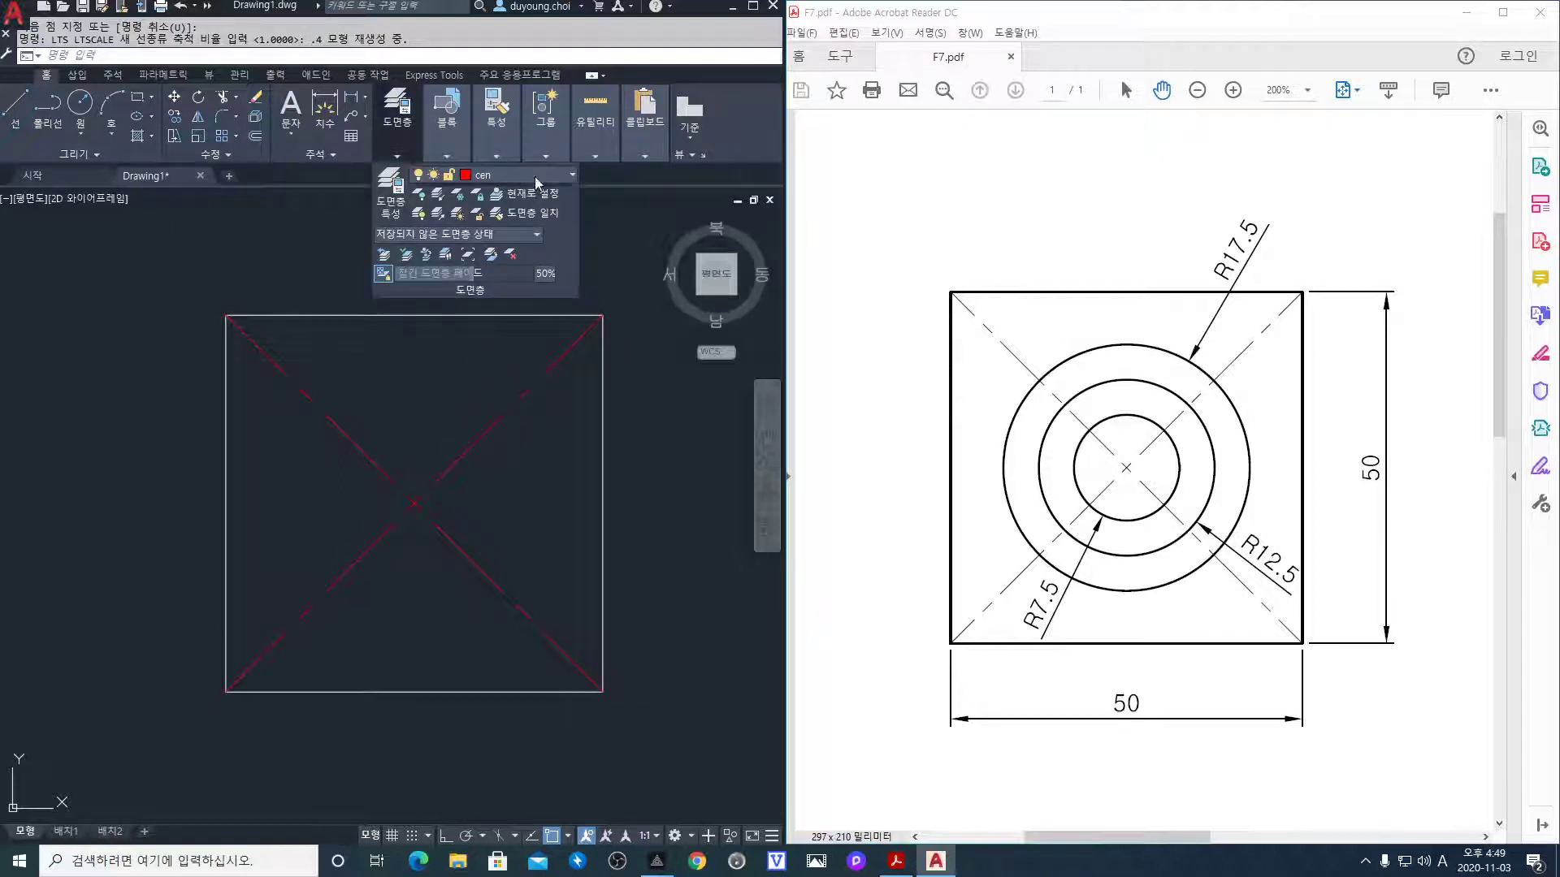
pyautogui.click(520, 234)
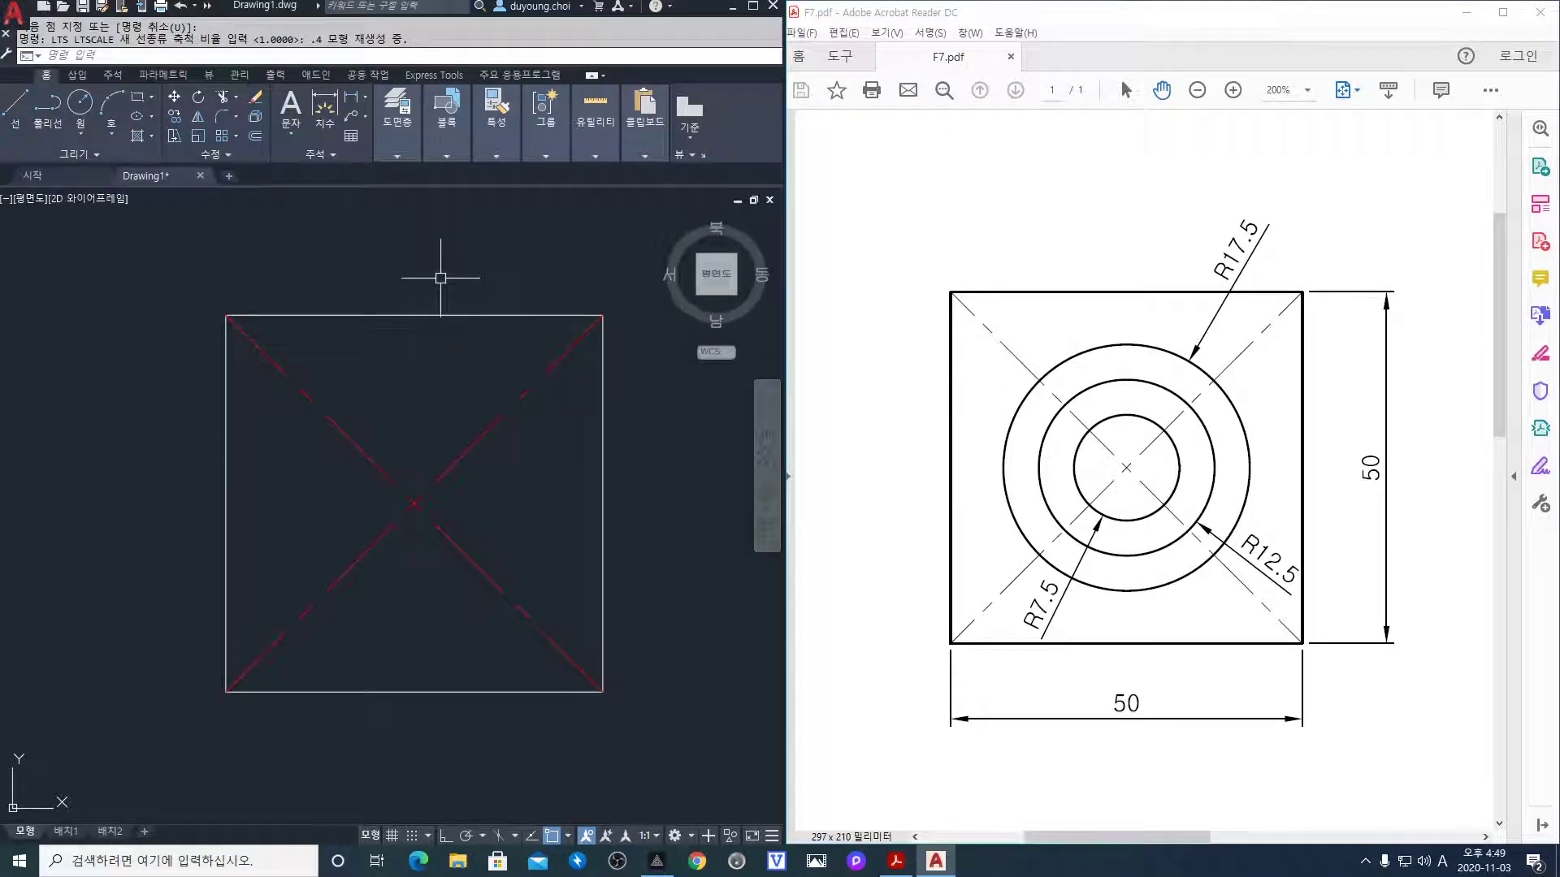
pyautogui.press('Return')
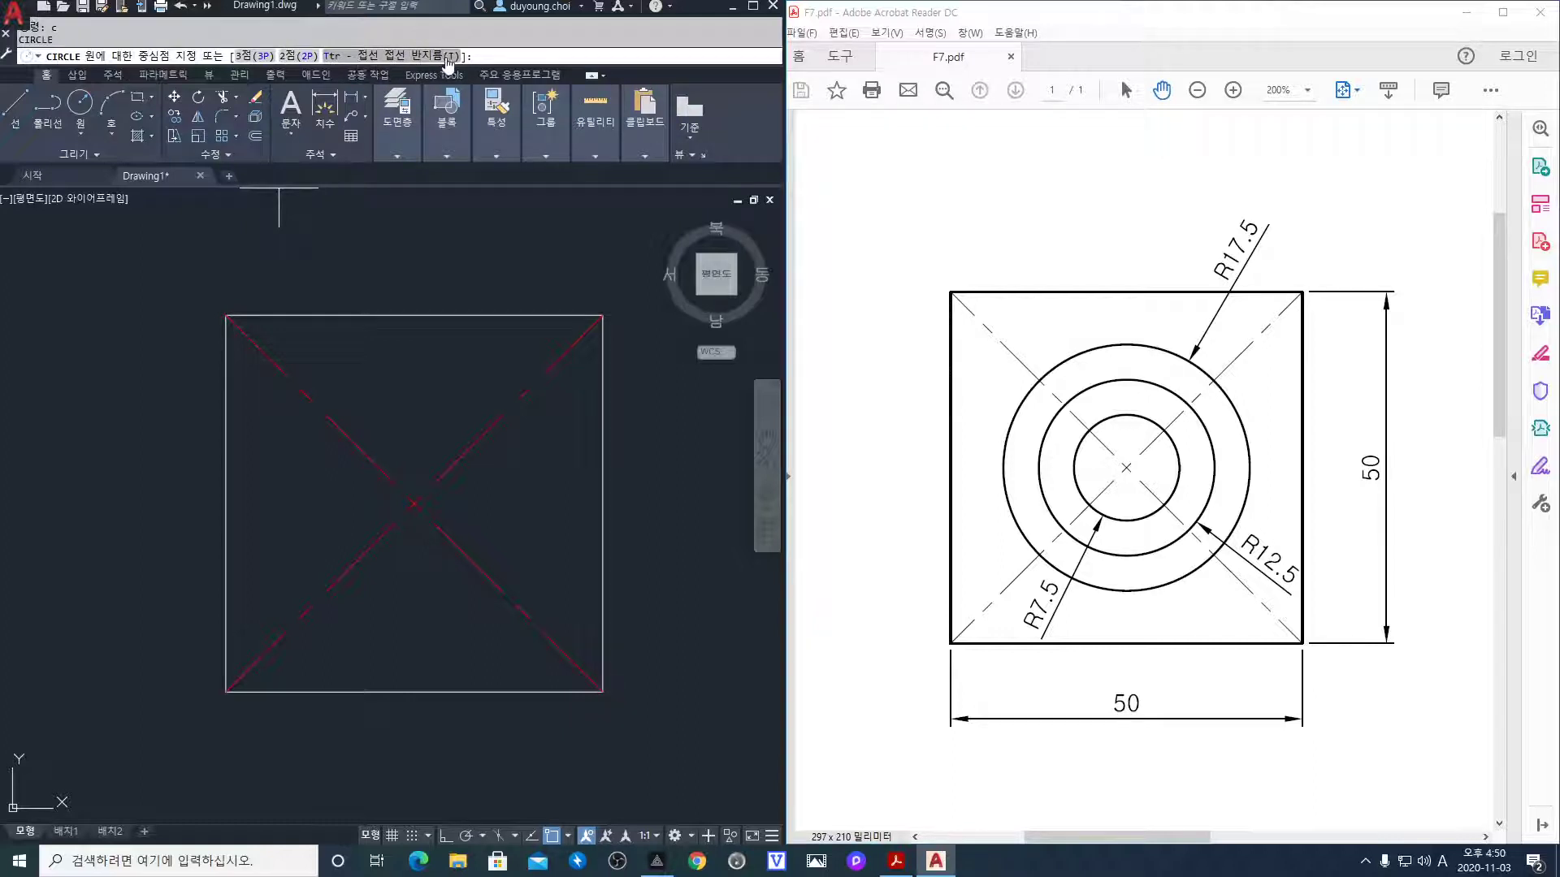
# Draw circles of radius 17.5, 12.5 and 7.5, all centred where the square's diagonals cross
pyautogui.moveTo(380, 103)
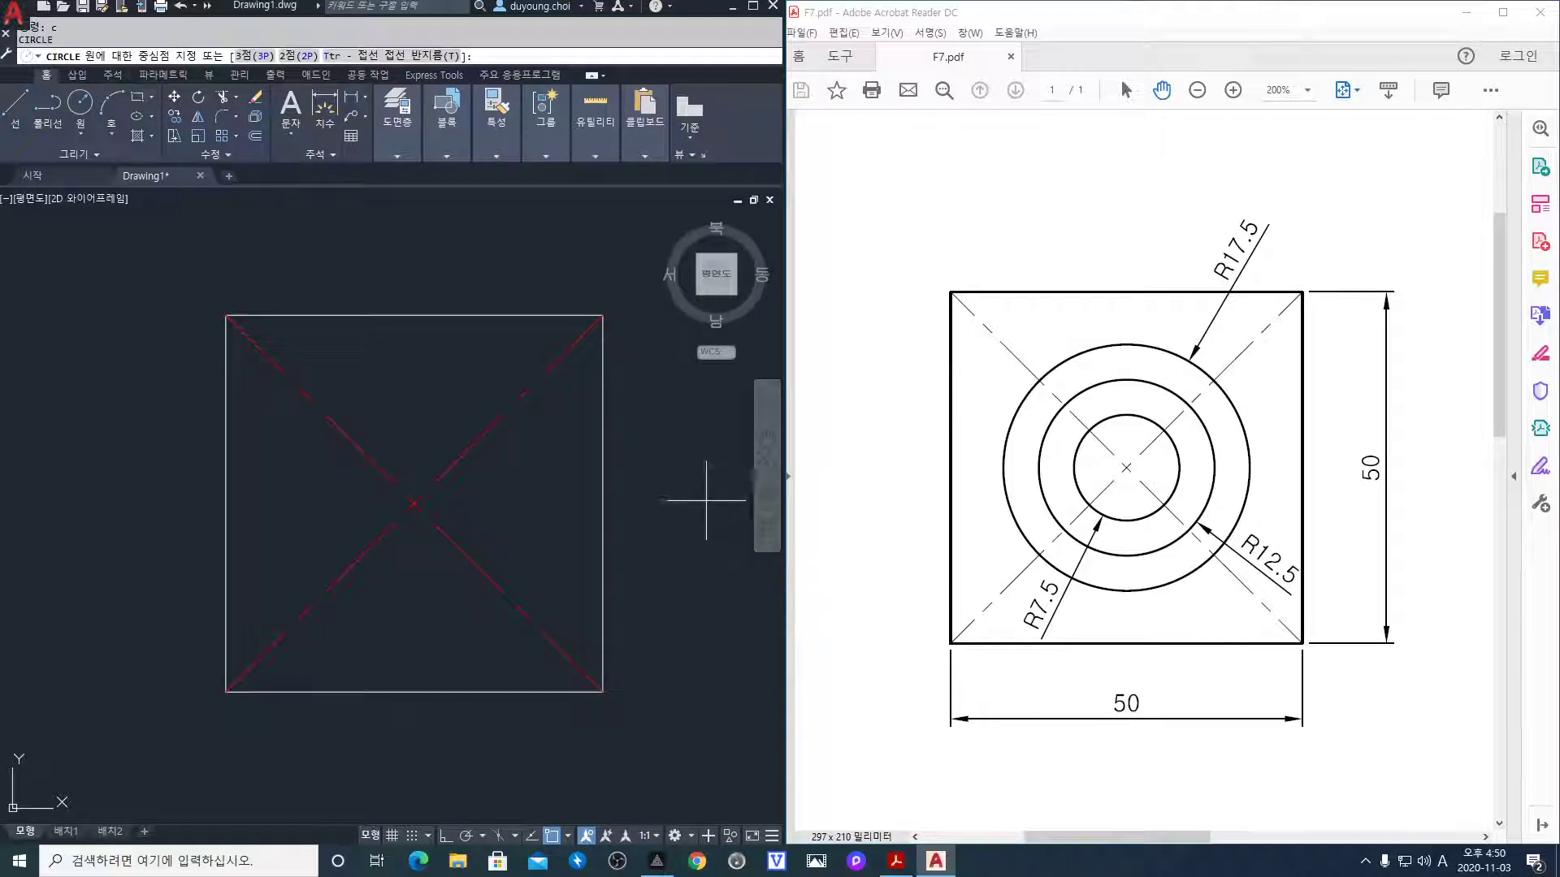
pyautogui.click(415, 504)
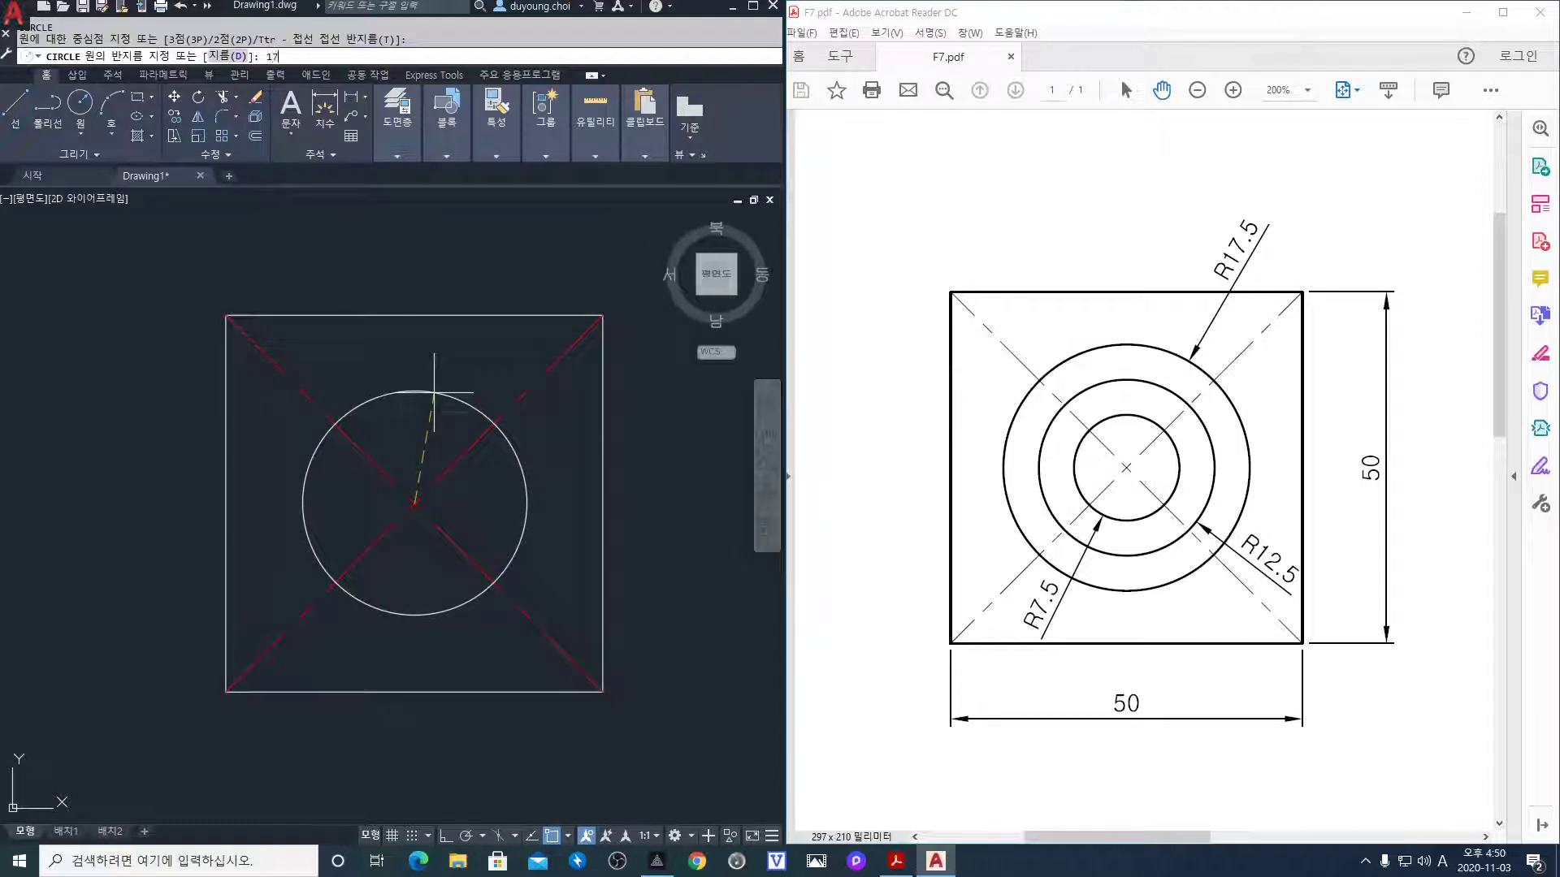
pyautogui.press('Return')
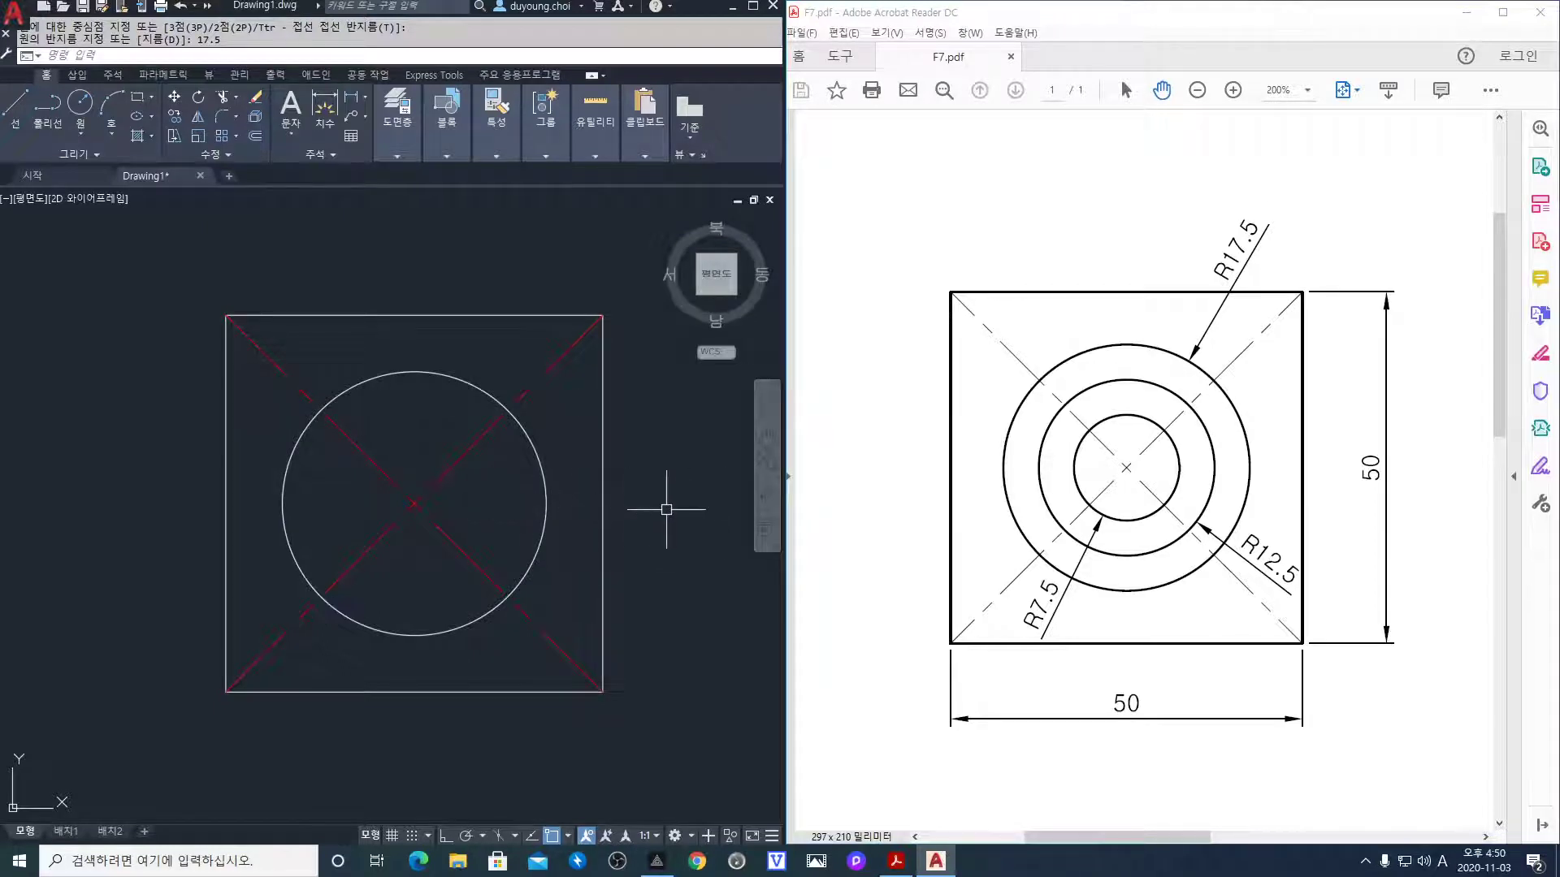
pyautogui.press('Return')
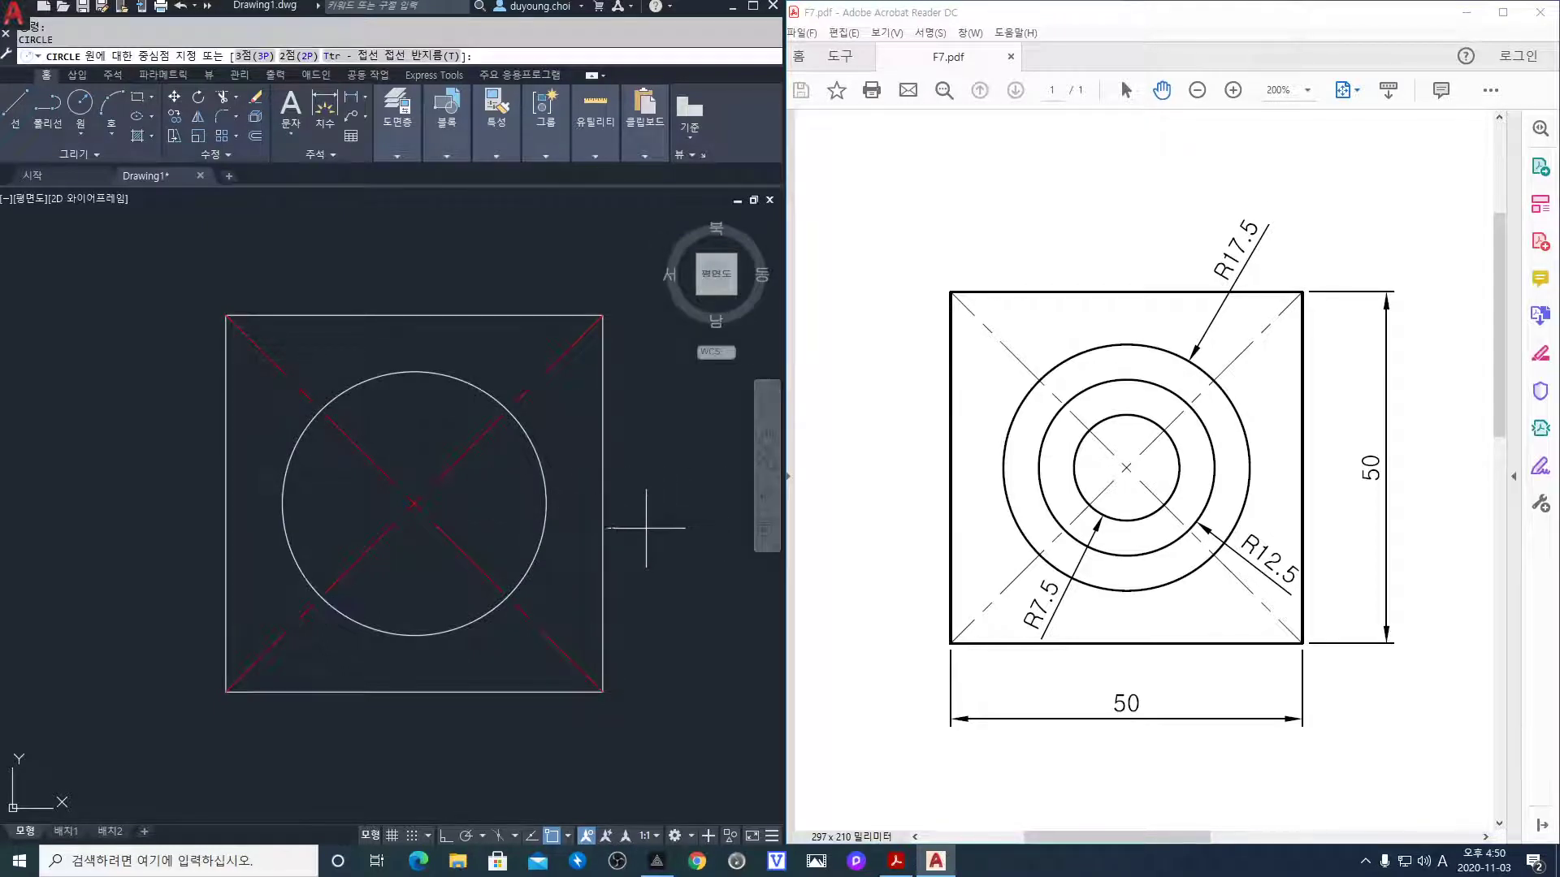
pyautogui.click(413, 505)
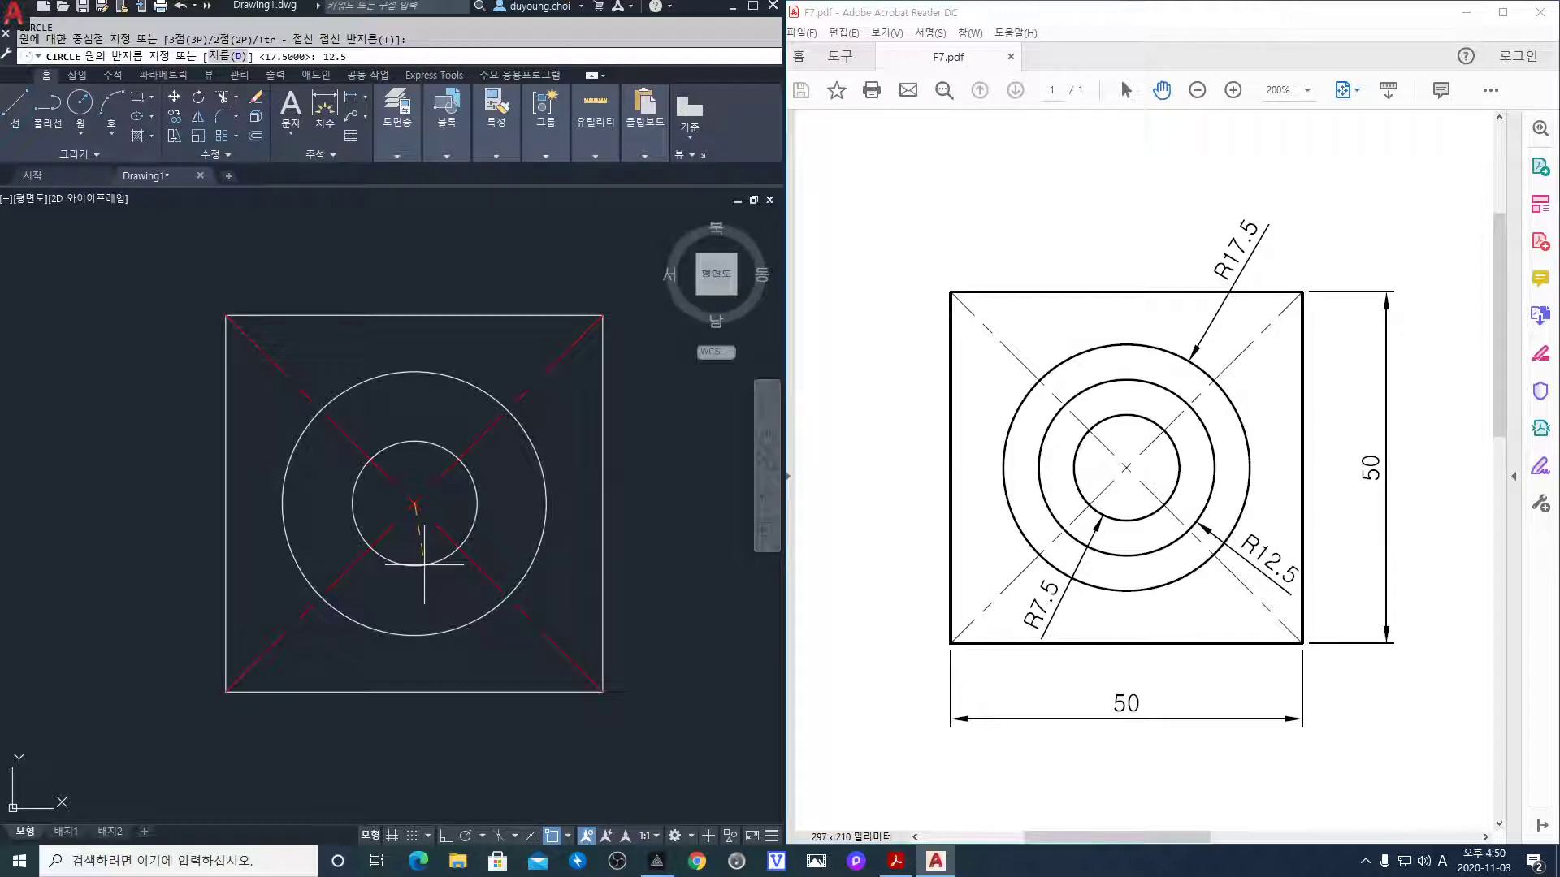
pyautogui.press('Return')
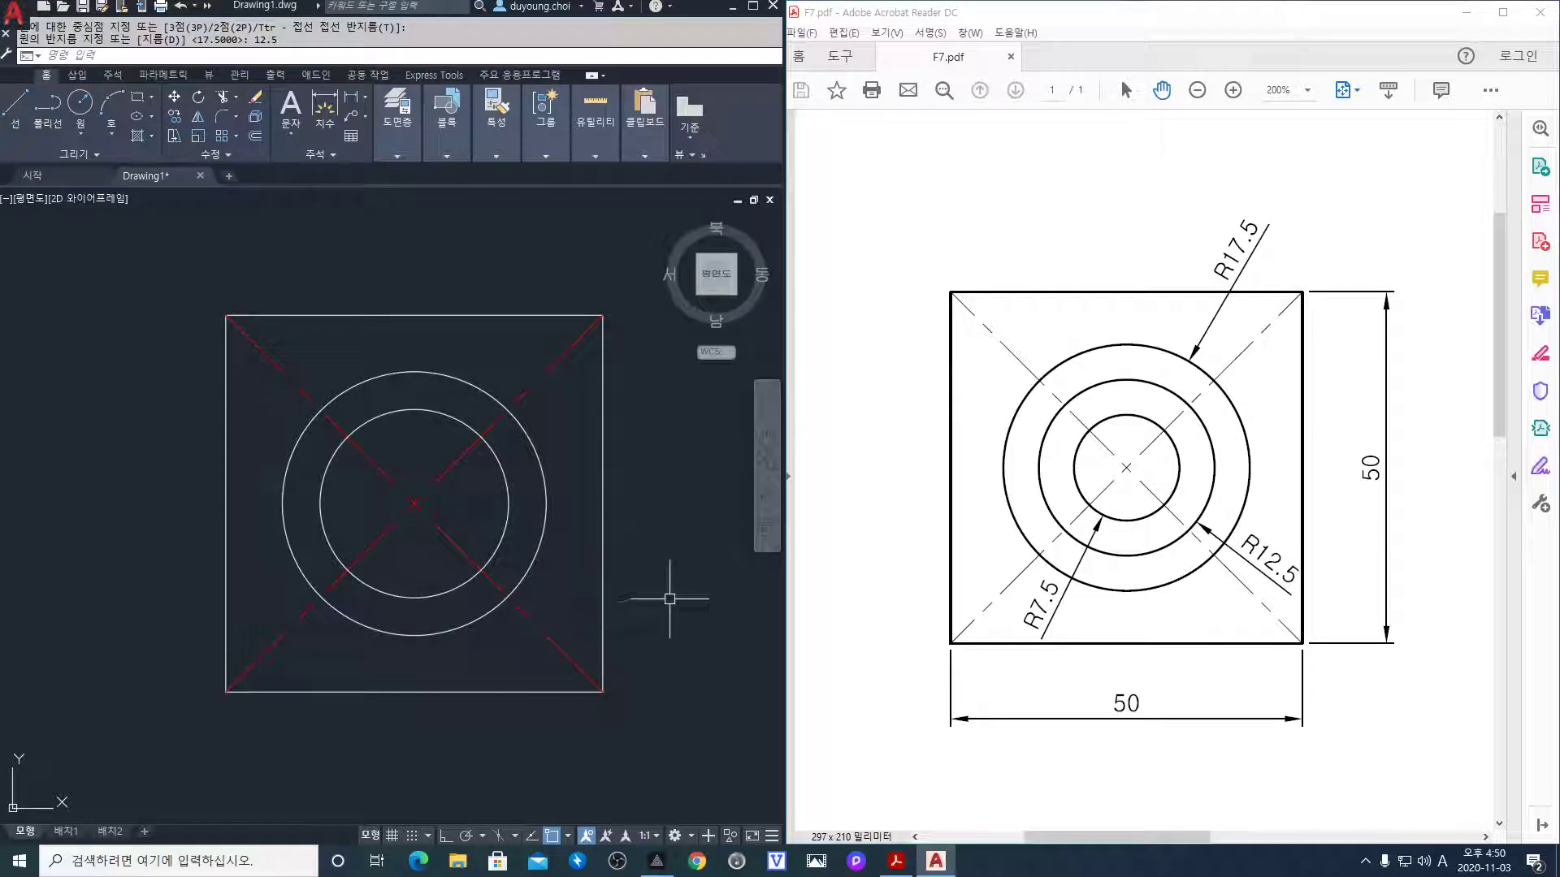
pyautogui.press('space')
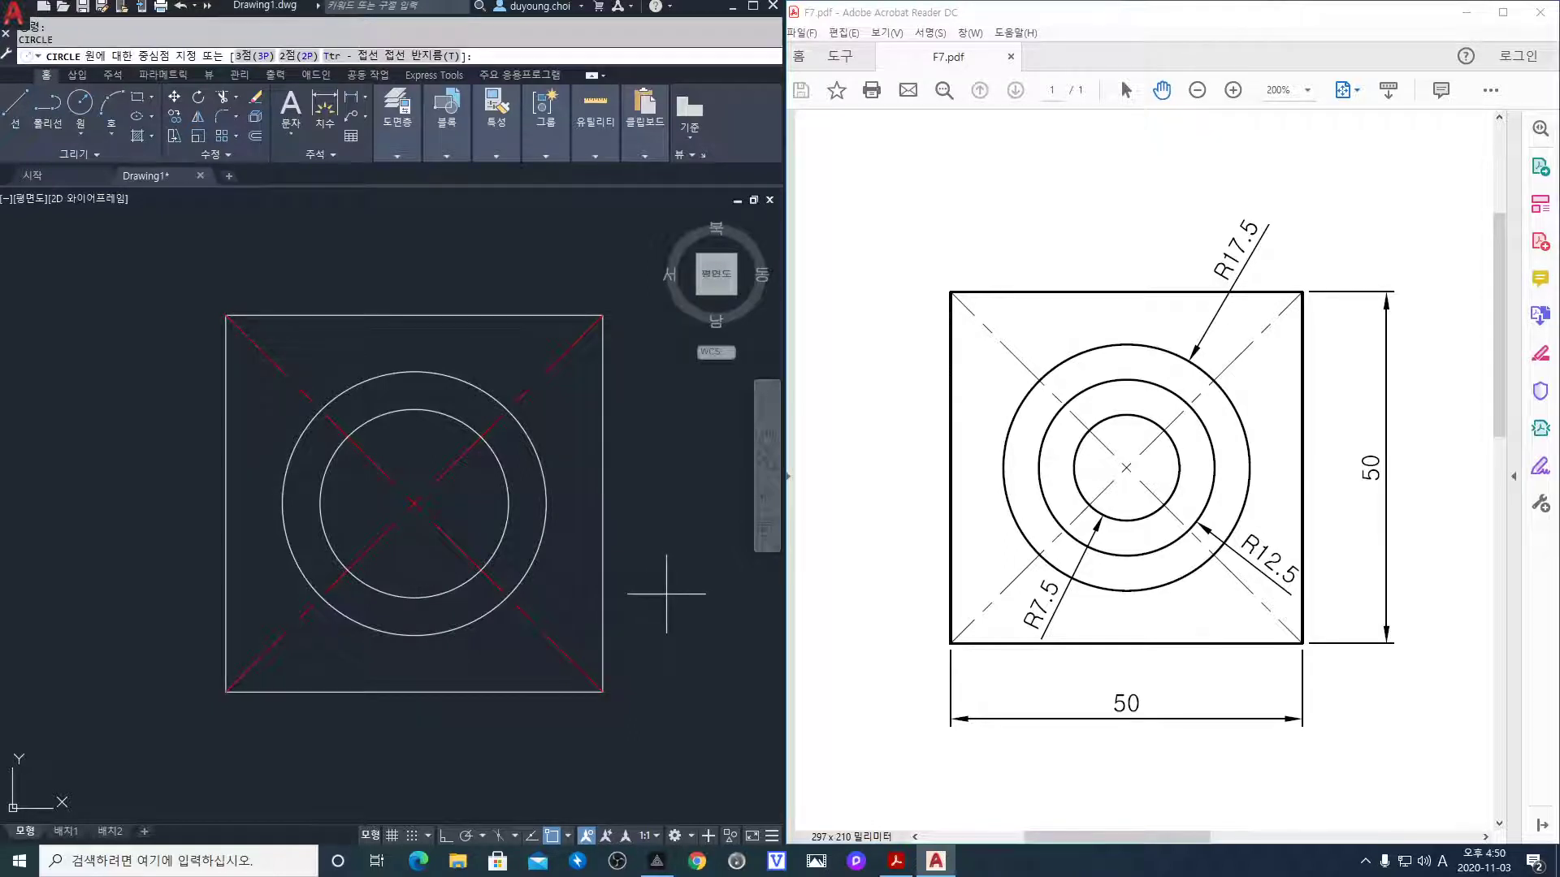
pyautogui.click(415, 502)
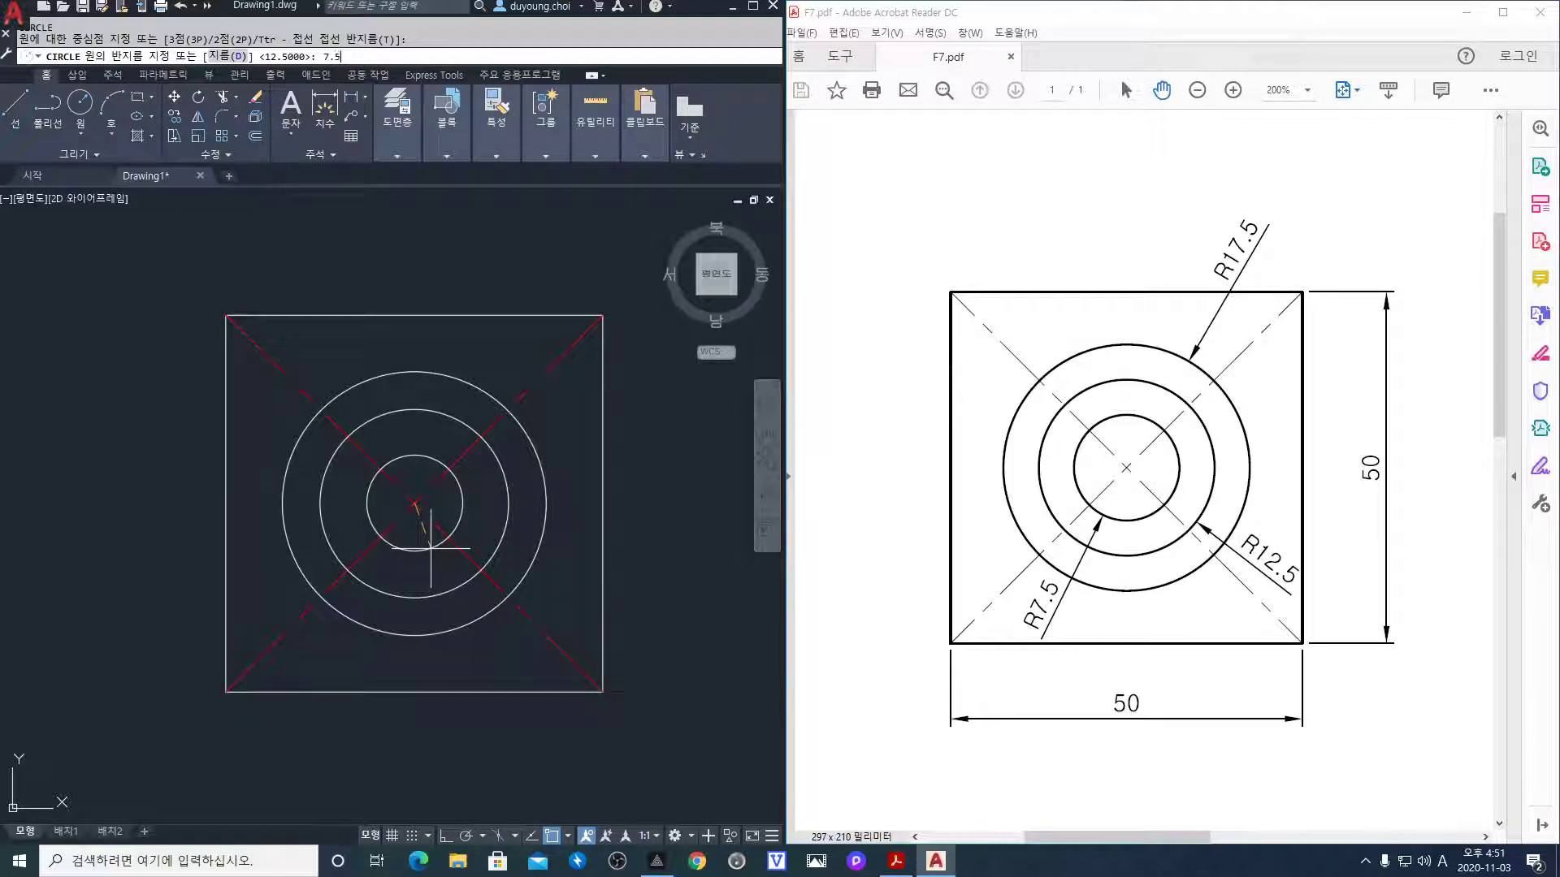
pyautogui.press('Return')
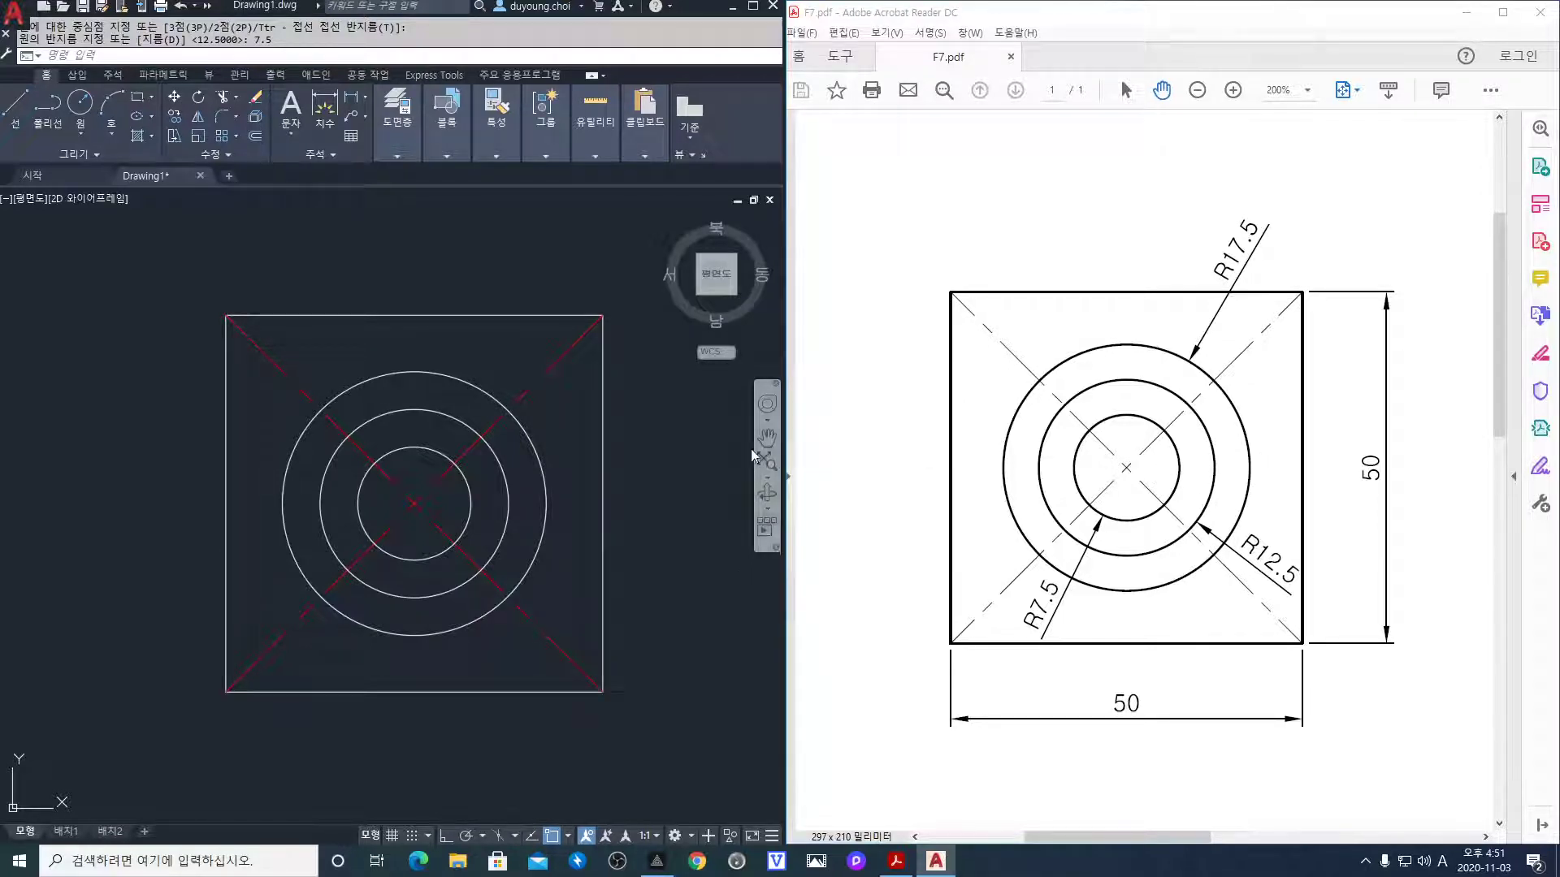
# Zoom out and shift the square left in AutoCAD, and pan the PDF to the Ø50 circles view
pyautogui.scroll(-4, 420, 453)
pyautogui.moveTo(462, 466); pyautogui.dragTo(399, 451, button='middle')
pyautogui.moveTo(1193, 451); pyautogui.dragTo(894, 433)
pyautogui.moveTo(1360, 452); pyautogui.dragTo(1046, 457)
pyautogui.click(508, 458)
pyautogui.moveTo(508, 459); pyautogui.dragTo(389, 459, button='middle')
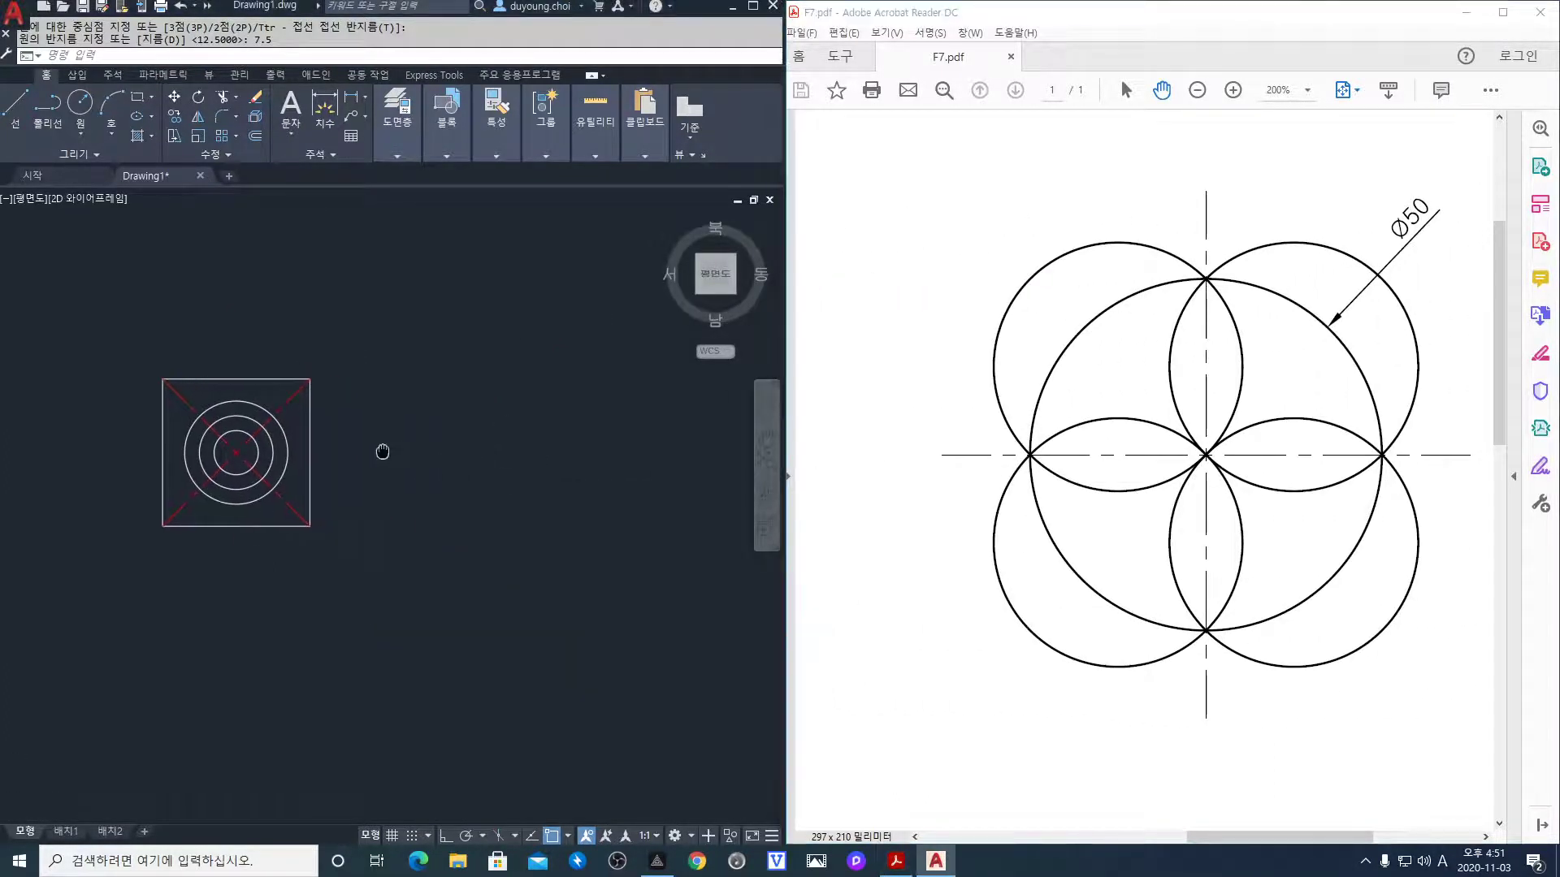
pyautogui.scroll(2, 299, 438)
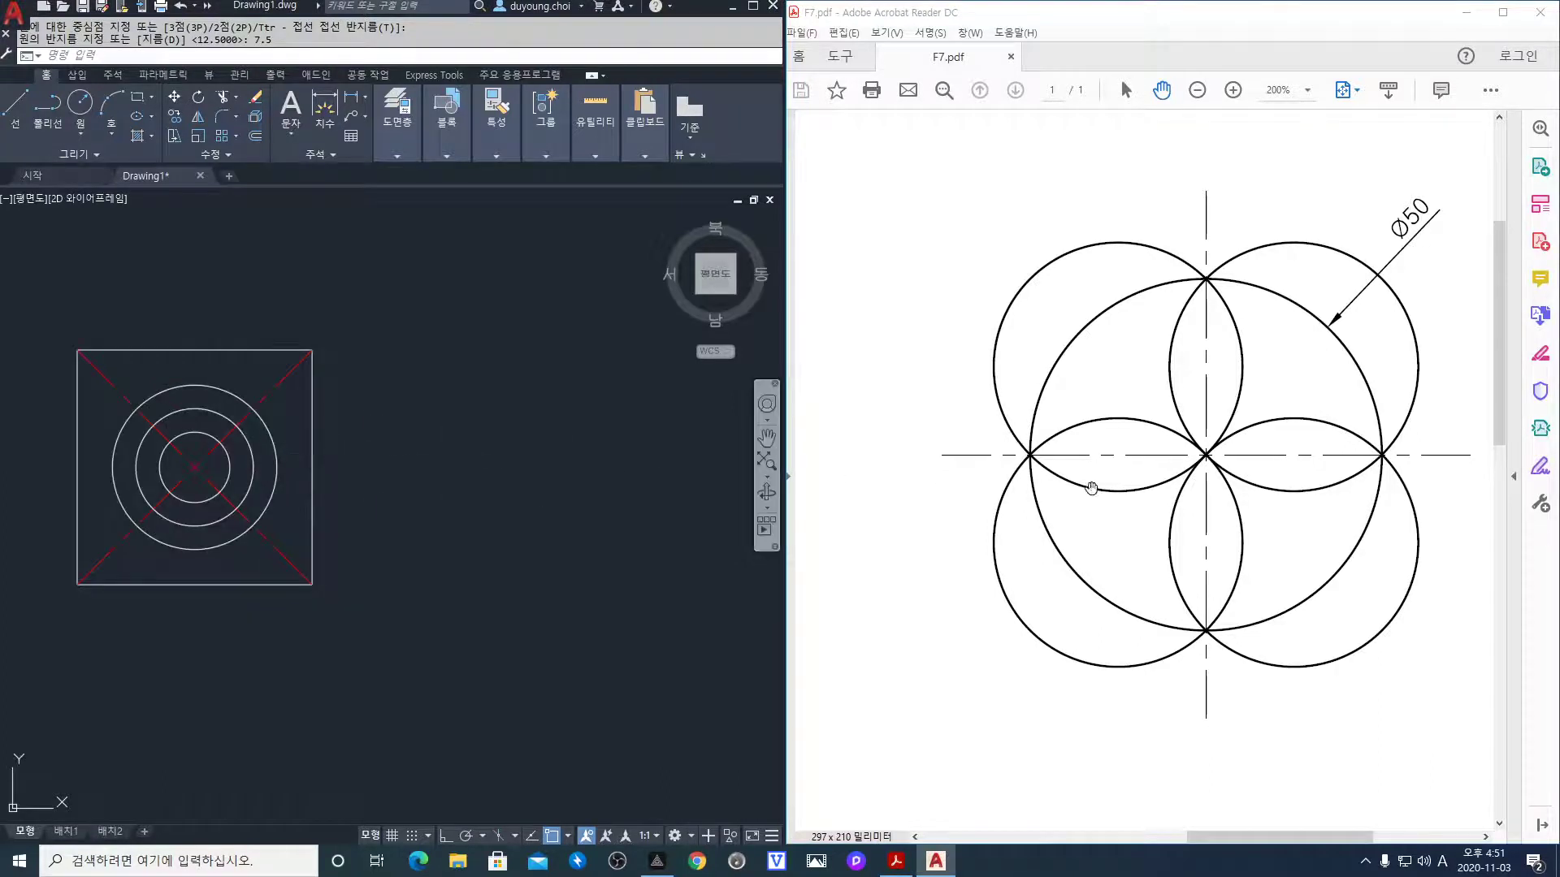
pyautogui.moveTo(1050, 512); pyautogui.dragTo(989, 519)
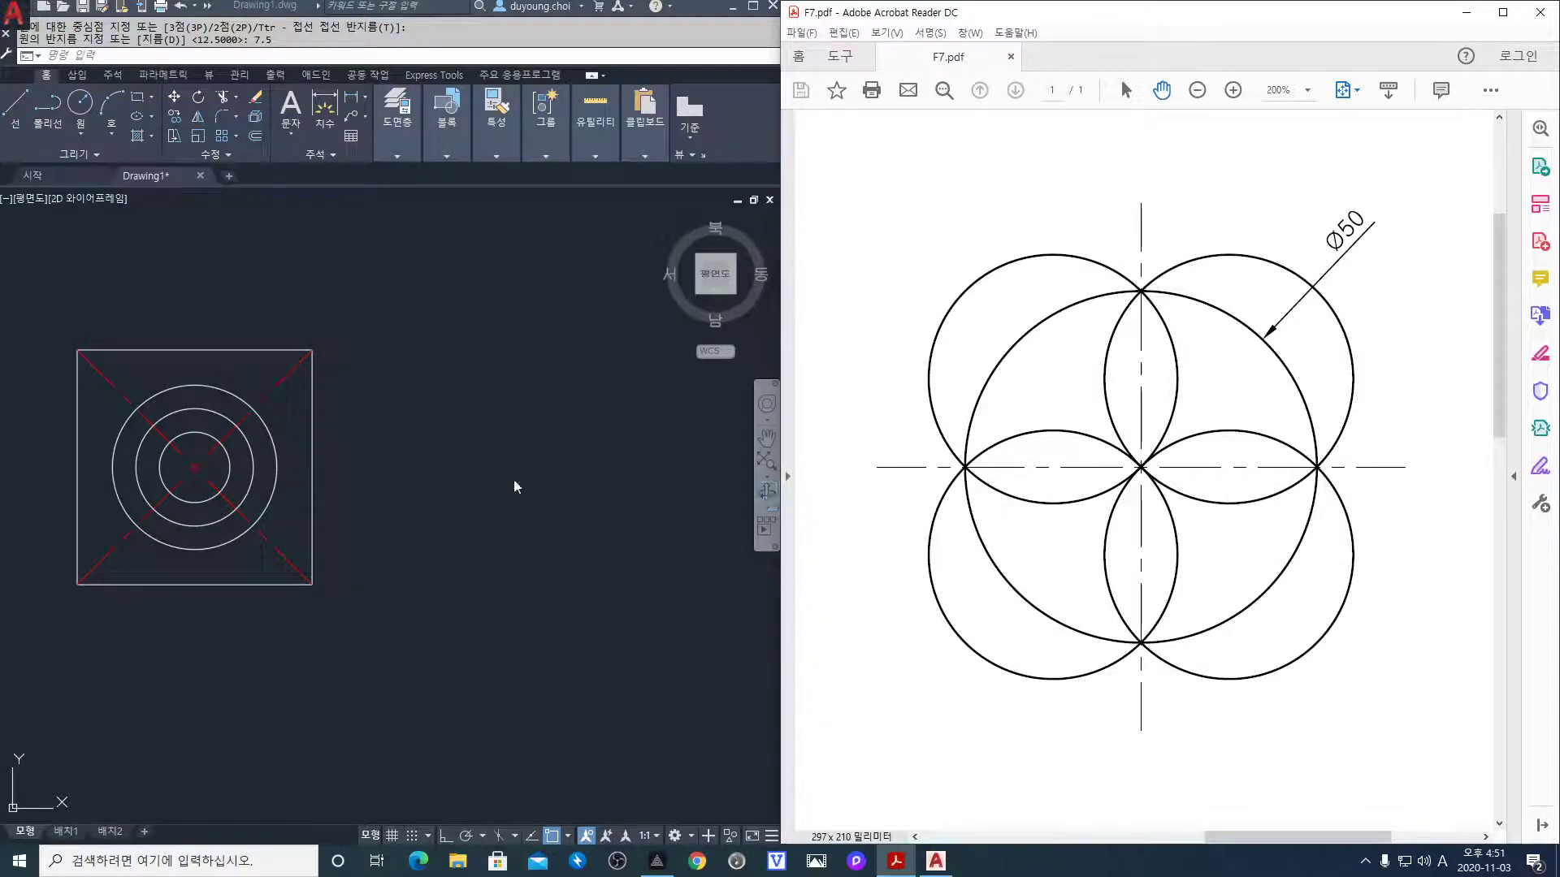
pyautogui.scroll(-2, 426, 488)
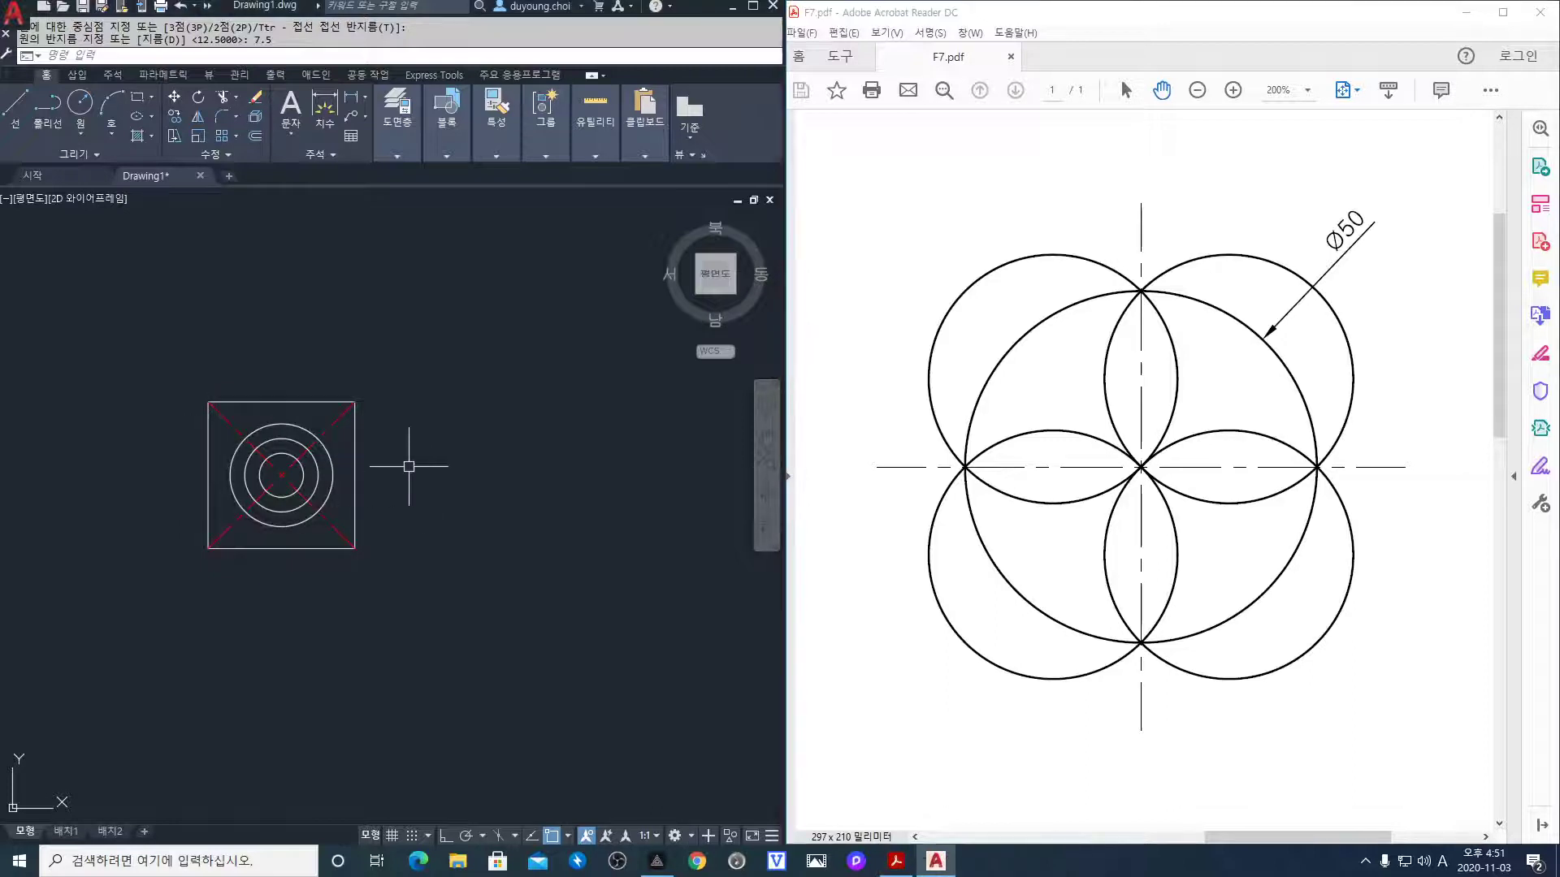
pyautogui.moveTo(411, 456); pyautogui.dragTo(365, 446, button='middle')
# Make cen the current layer
pyautogui.click(411, 154)
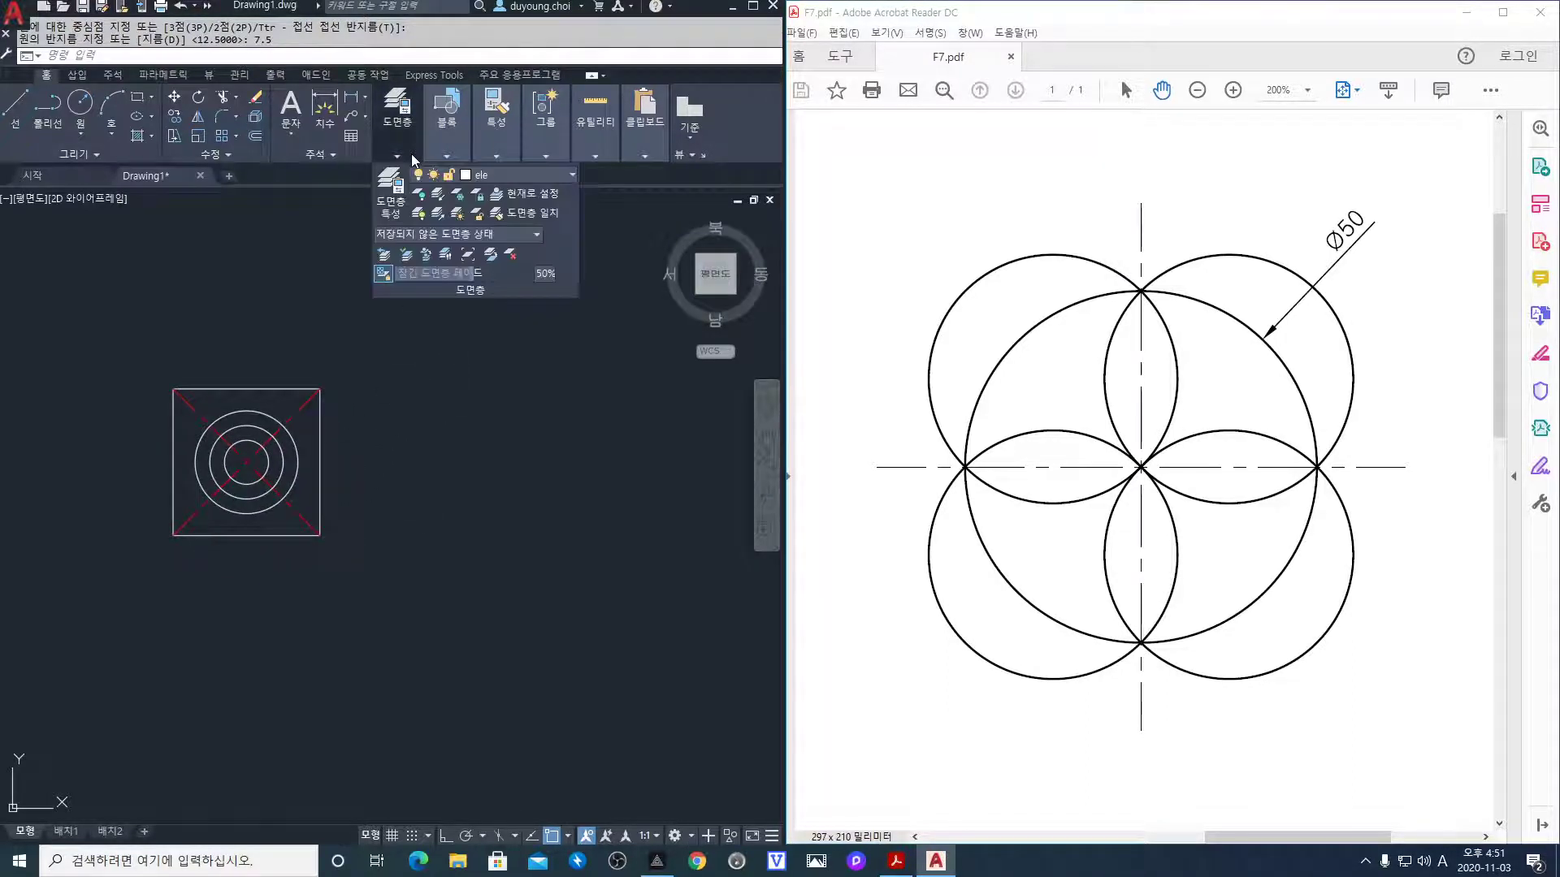
pyautogui.click(517, 179)
pyautogui.click(512, 198)
# With Ortho on, draw a horizontal and a vertical centre line crossing in free space
pyautogui.write('l')
pyautogui.press('Return')
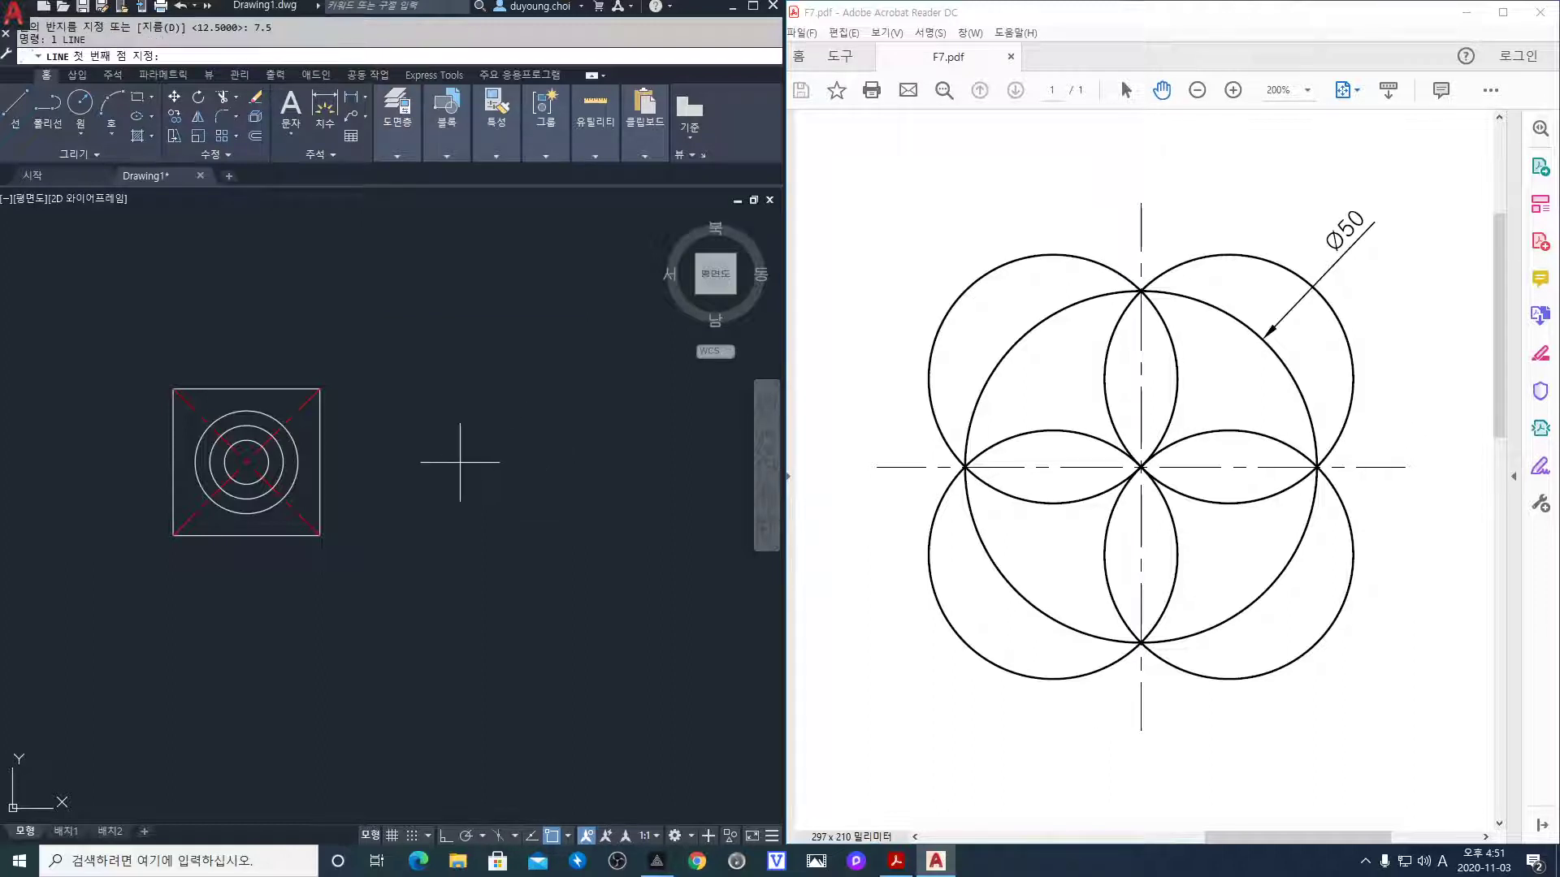
pyautogui.click(449, 459)
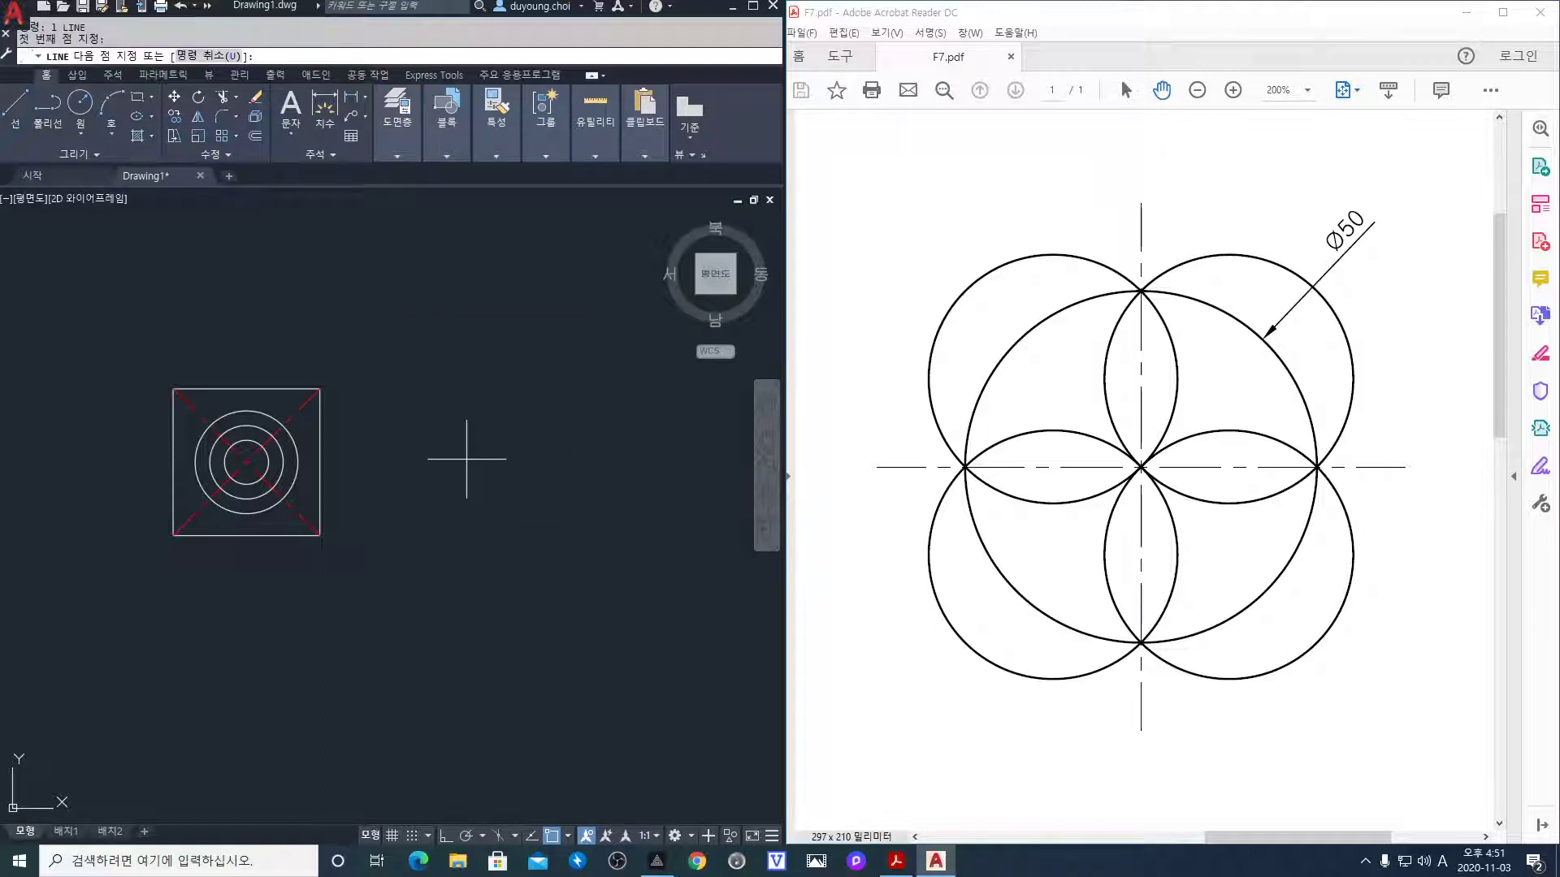
pyautogui.press('F8')
pyautogui.click(699, 451)
pyautogui.press('Return')
pyautogui.press('Return')
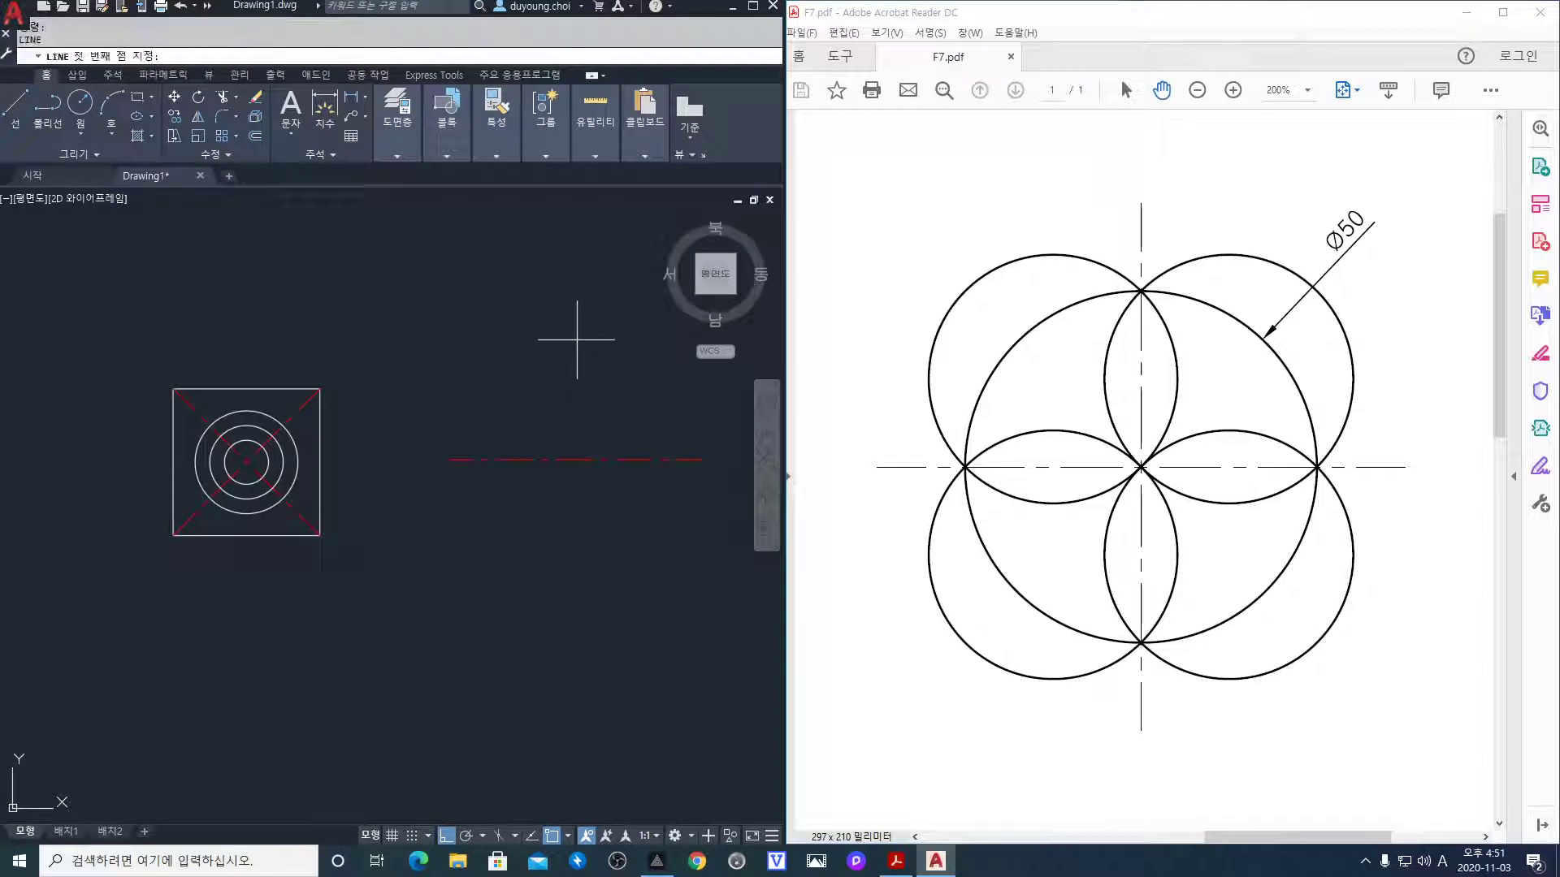
pyautogui.click(574, 340)
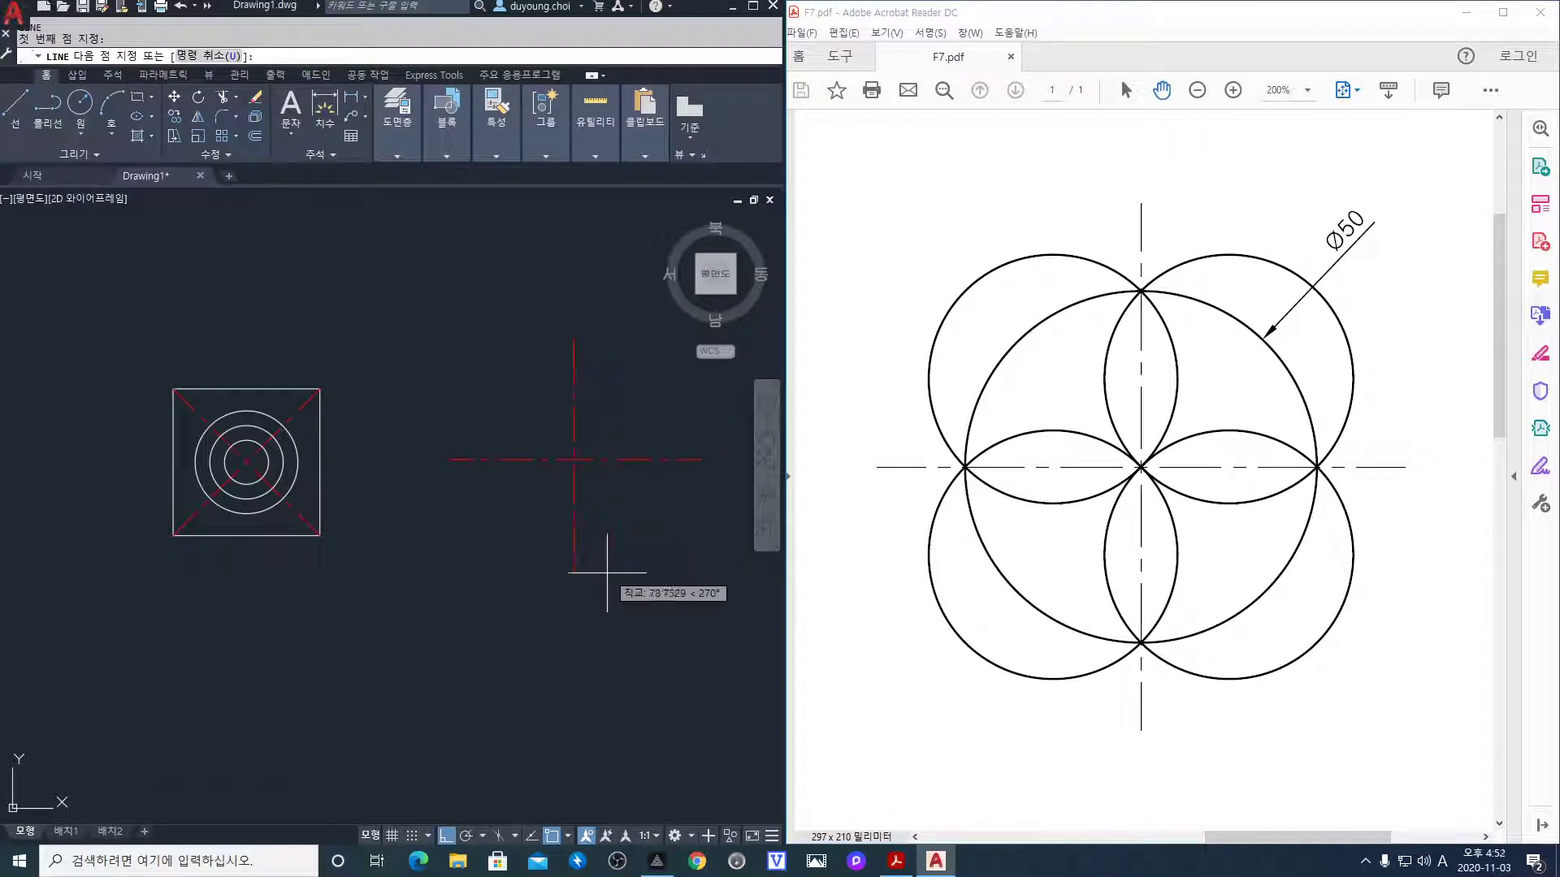
pyautogui.click(574, 575)
pyautogui.press('Return')
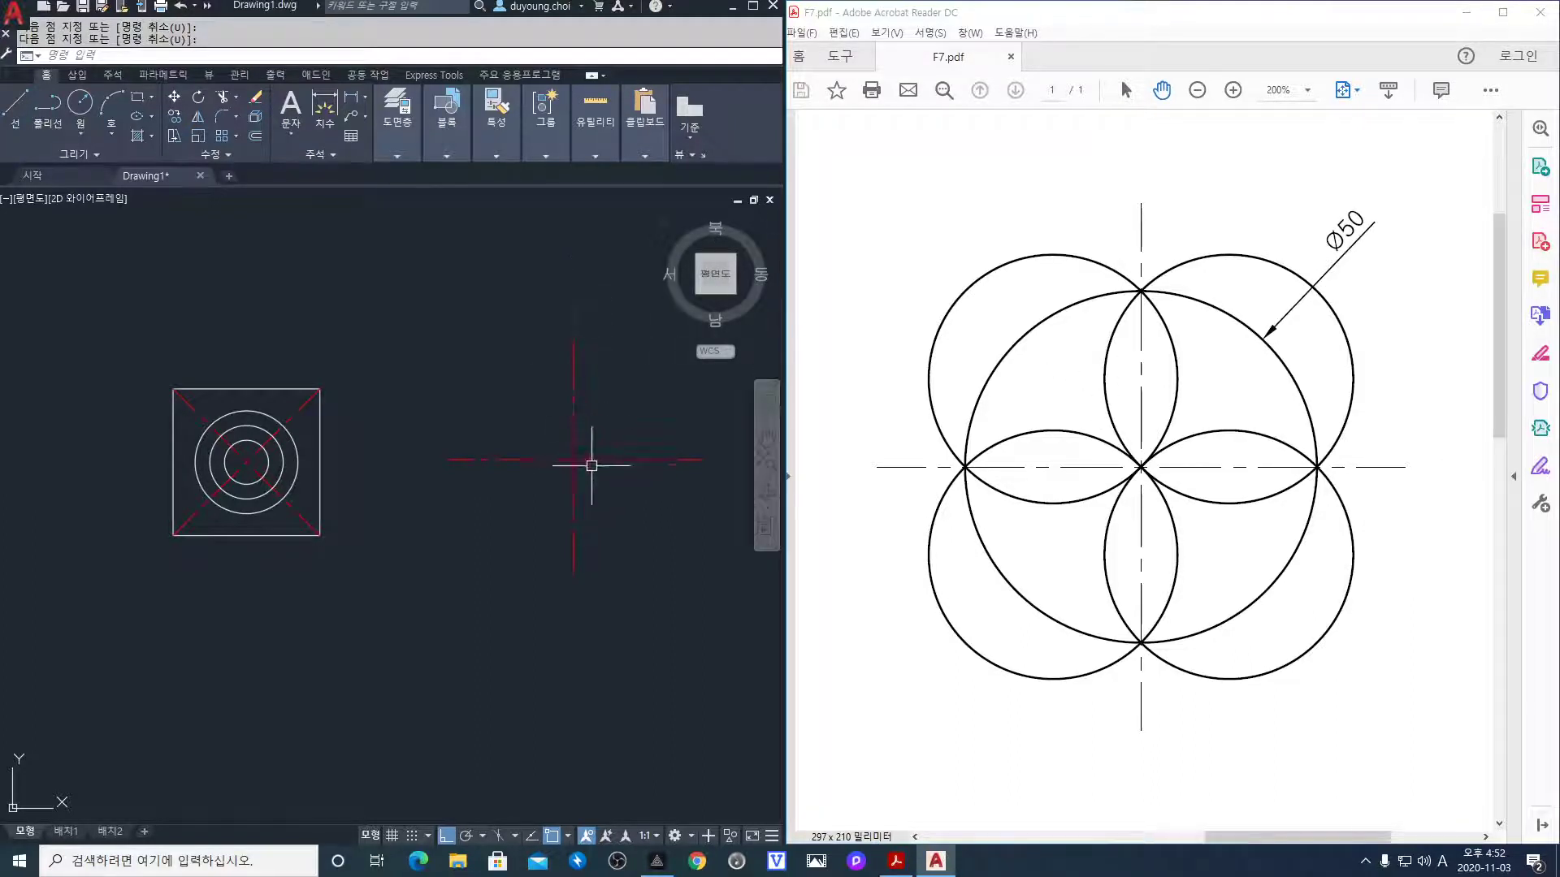
# Centre and zoom in on the new centre lines and expand the layer controls
pyautogui.moveTo(589, 458)
pyautogui.mouseDown(button='middle')
pyautogui.moveTo(488, 441)
pyautogui.moveTo(498, 454)
pyautogui.mouseUp(button='middle')
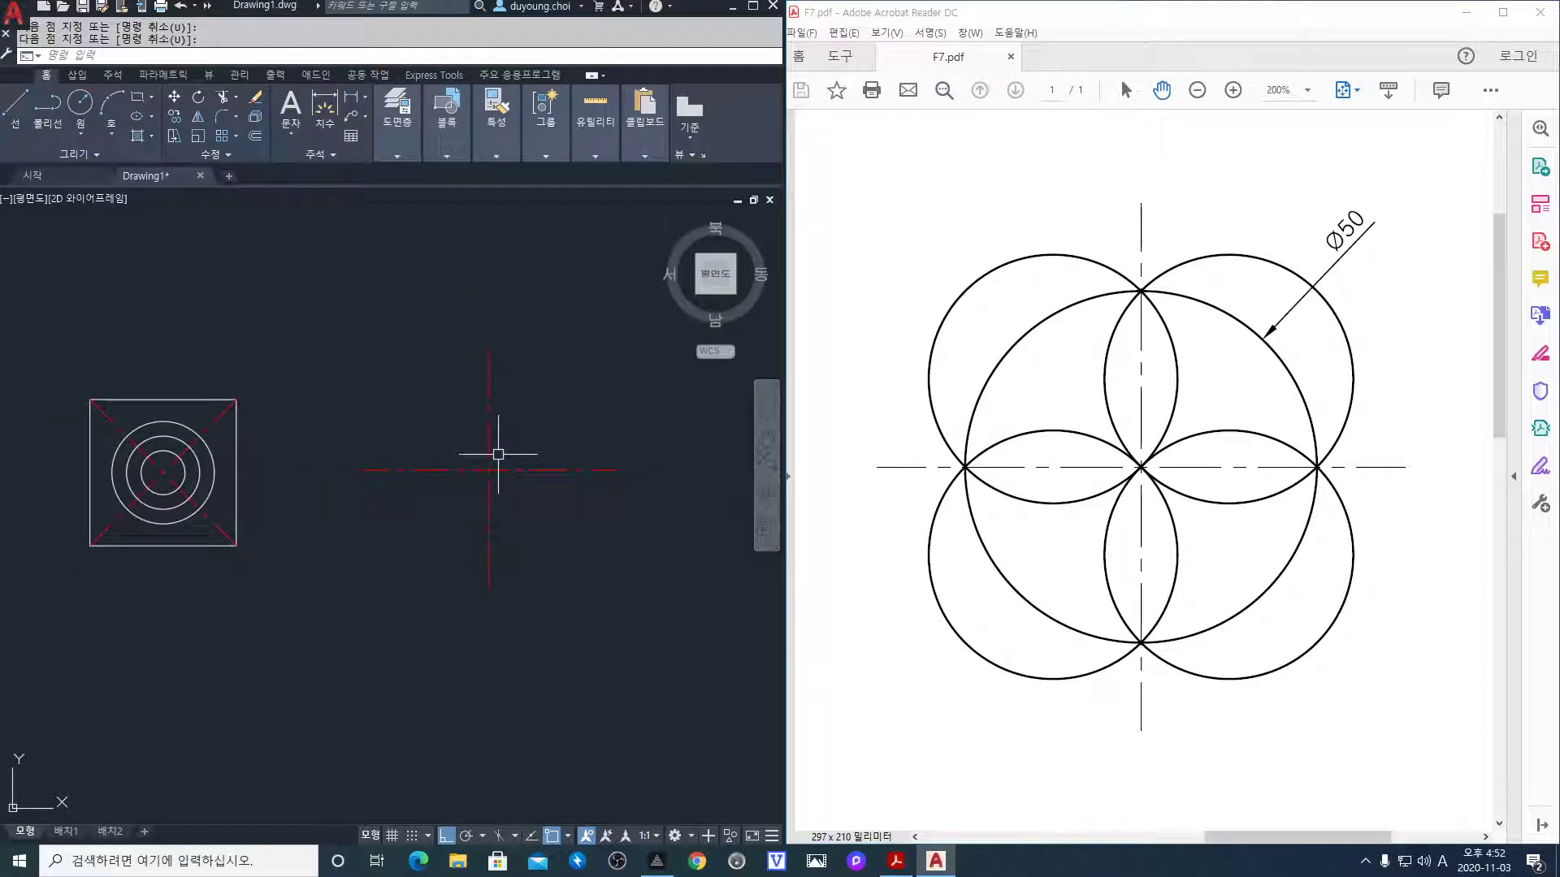
pyautogui.scroll(1, 514, 475)
pyautogui.click(413, 160)
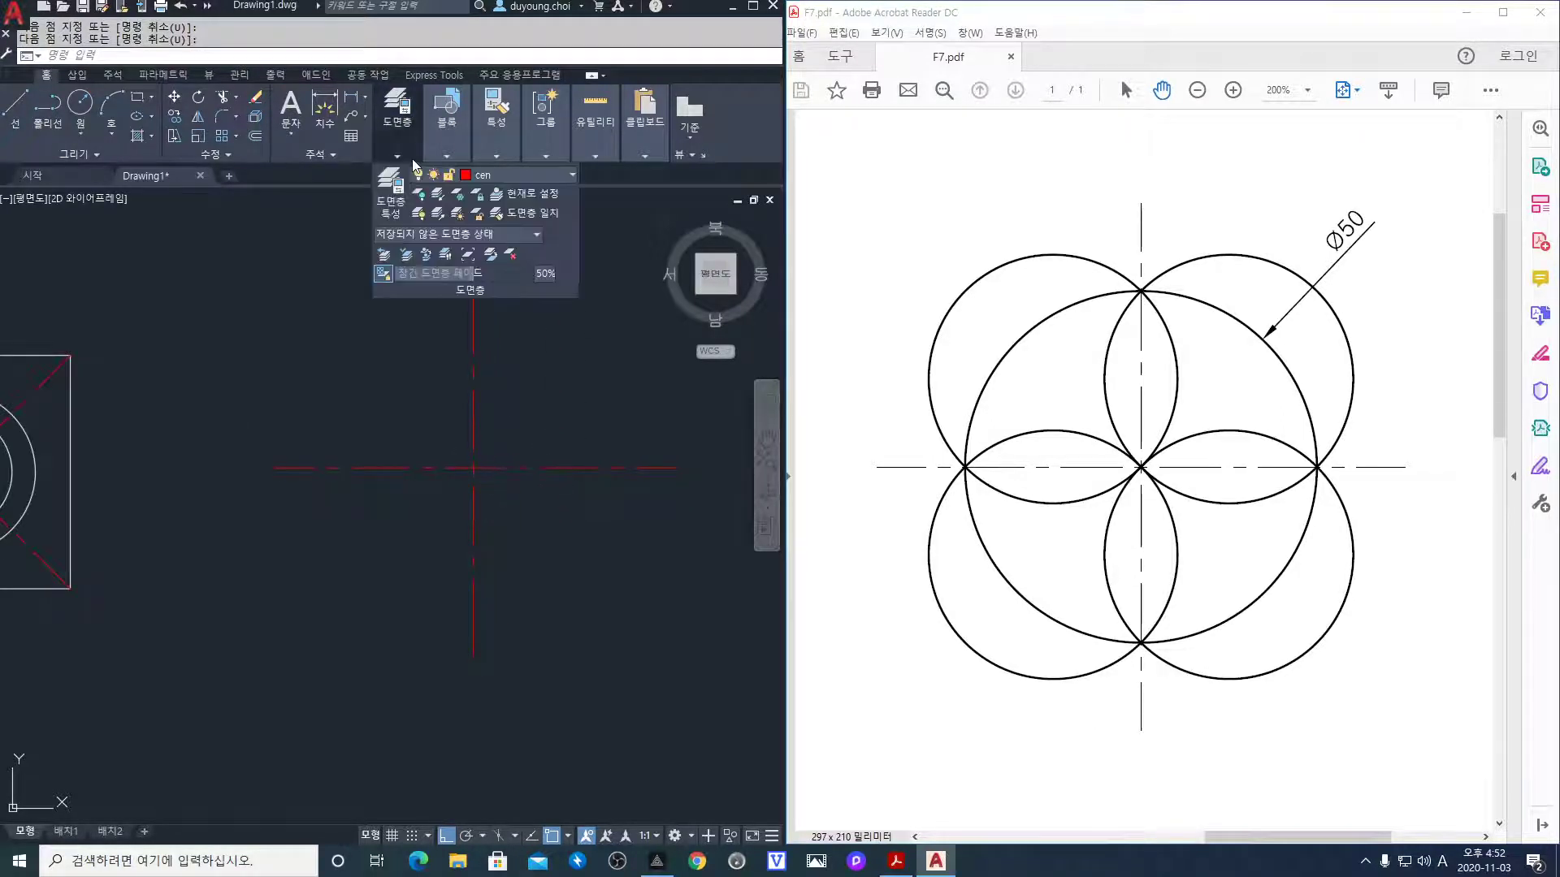
# Make ele the current layer
pyautogui.click(516, 178)
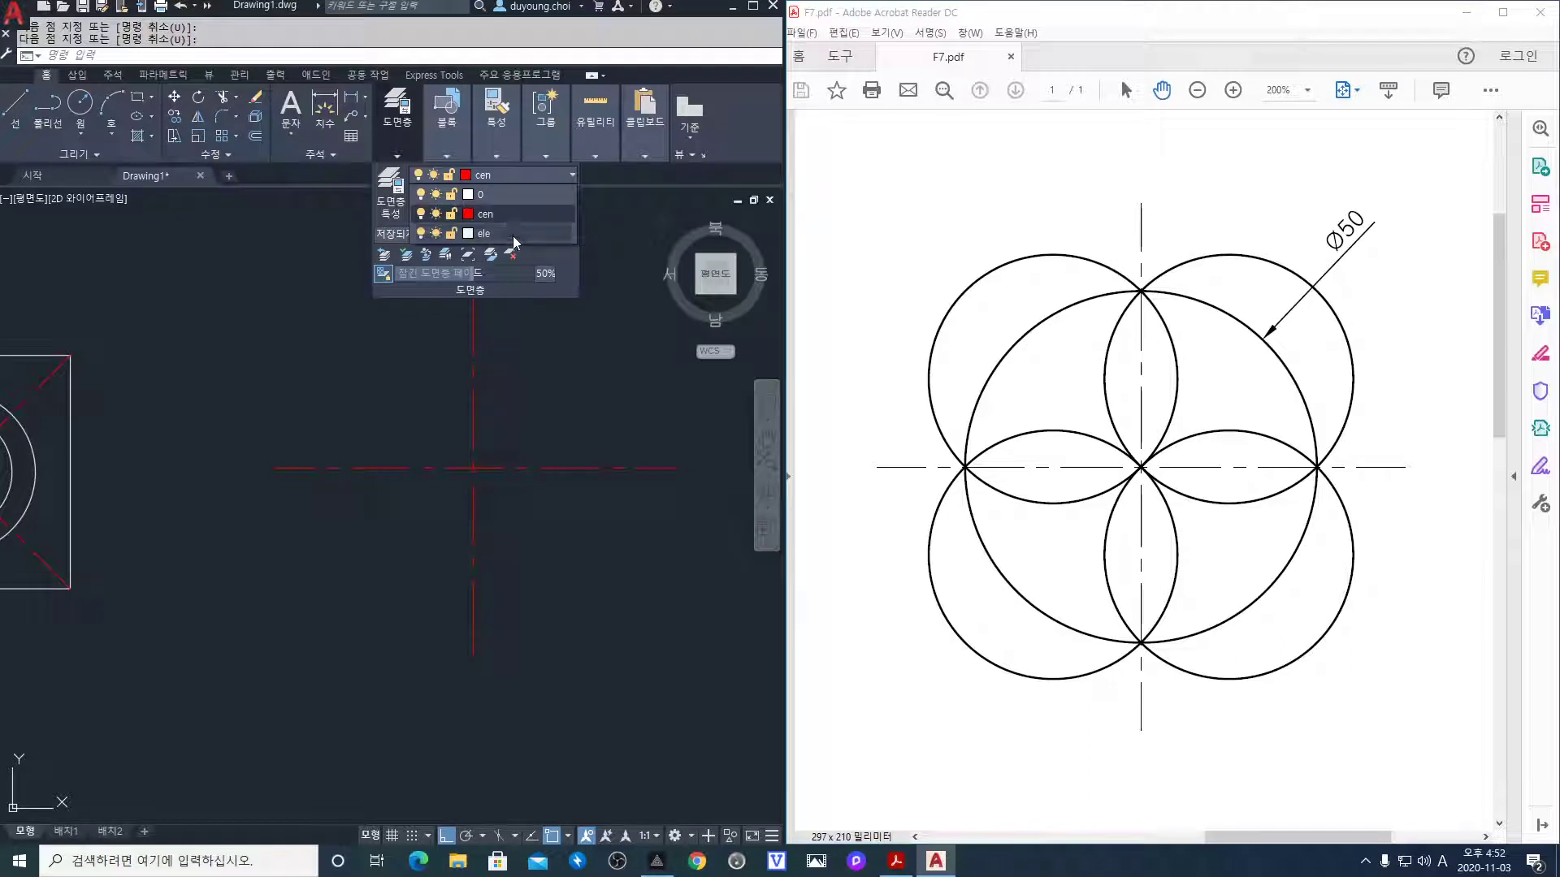
pyautogui.click(513, 234)
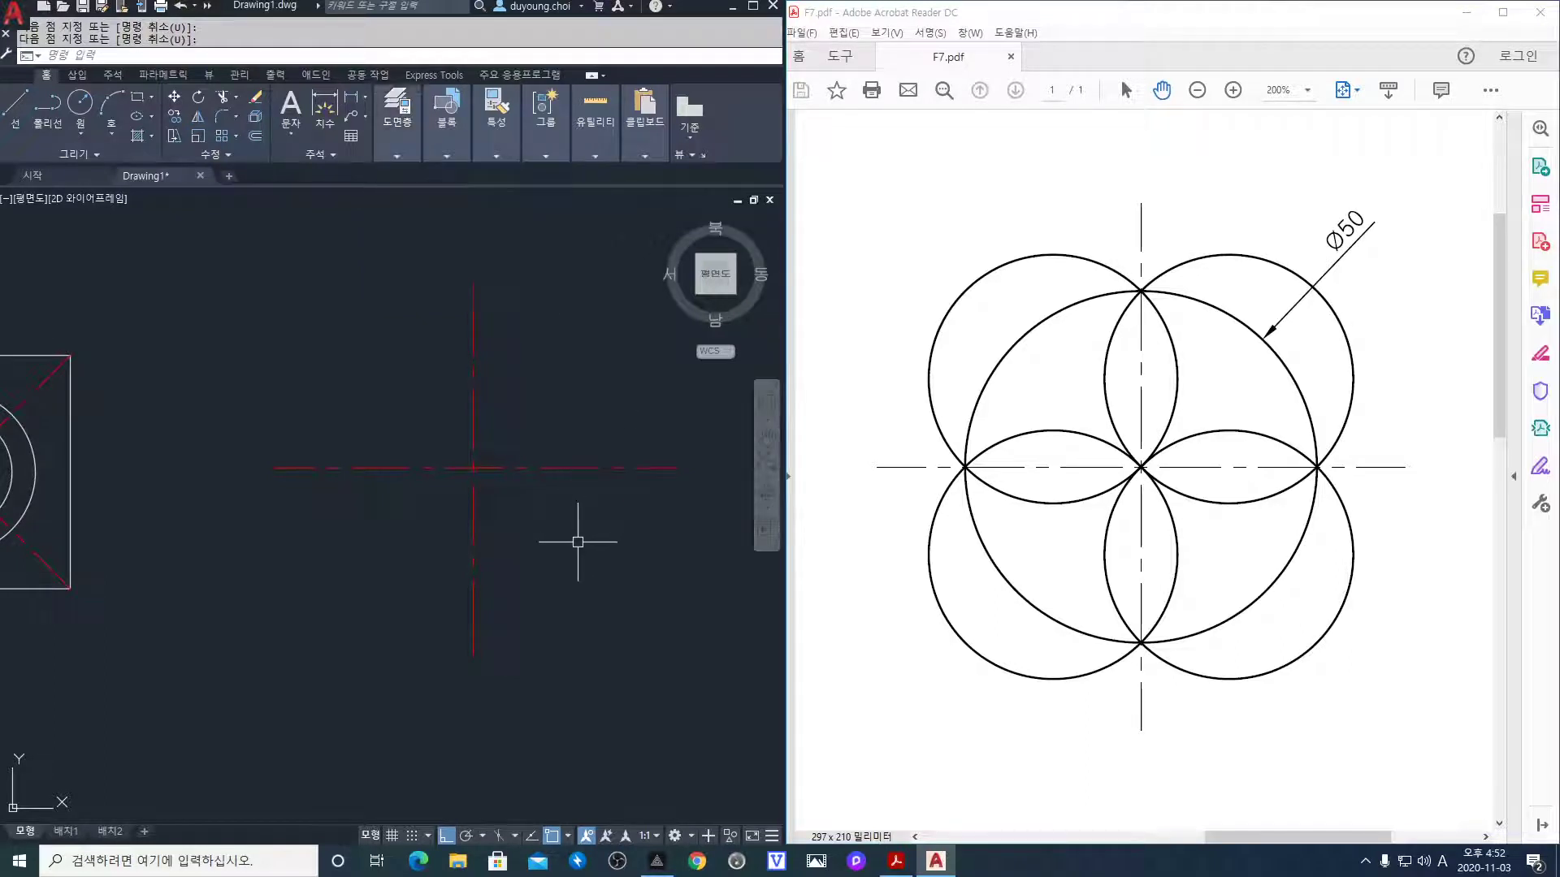
pyautogui.press('Return')
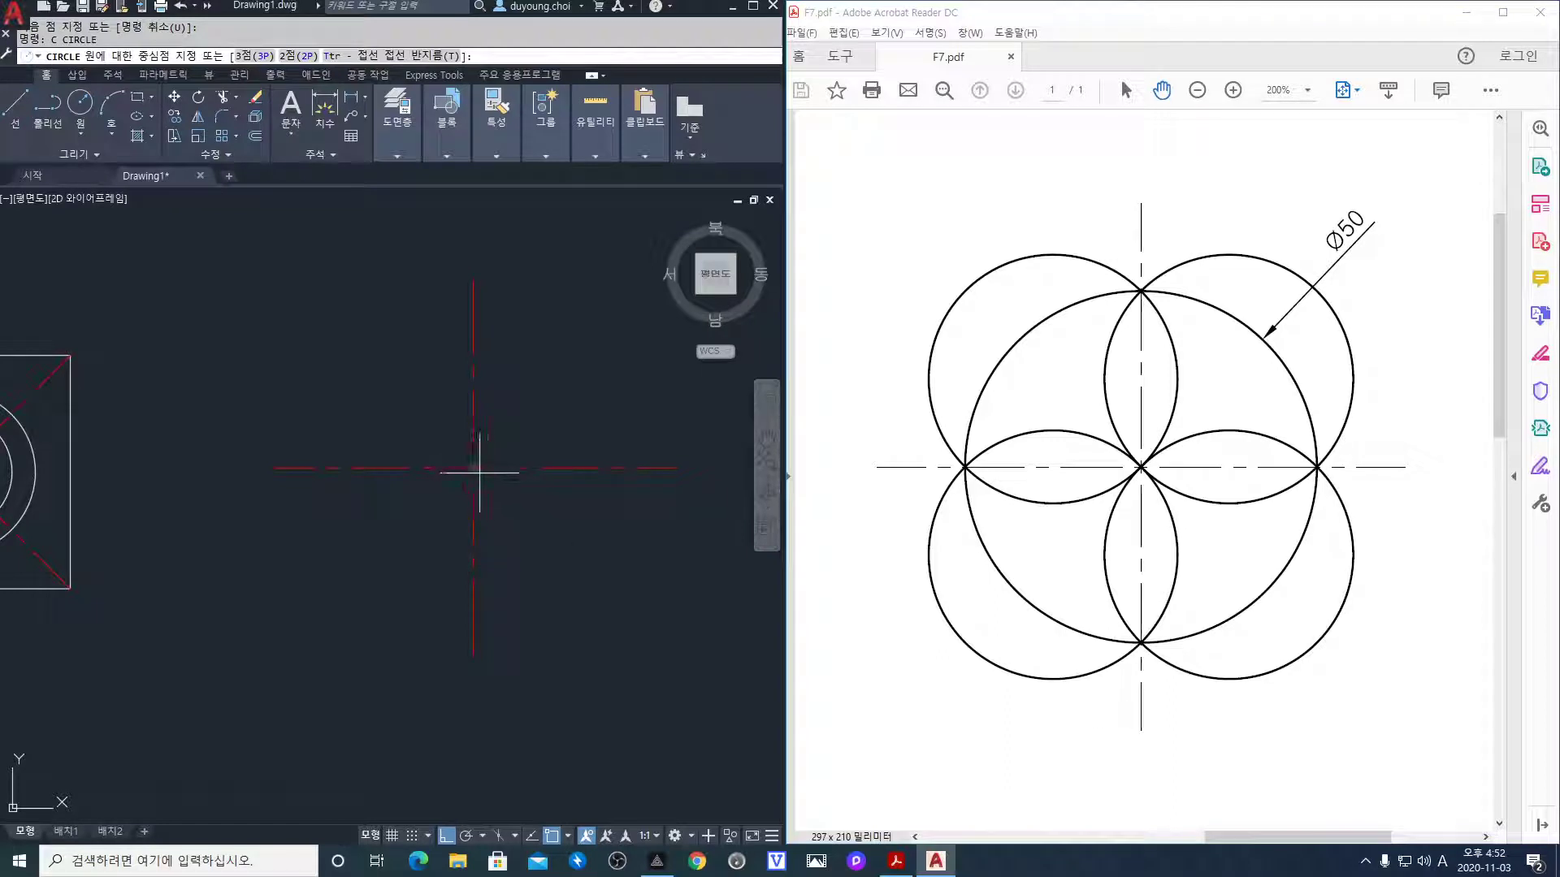
# Draw a circle of diameter 50 centred on the centre-line intersection
pyautogui.click(474, 468)
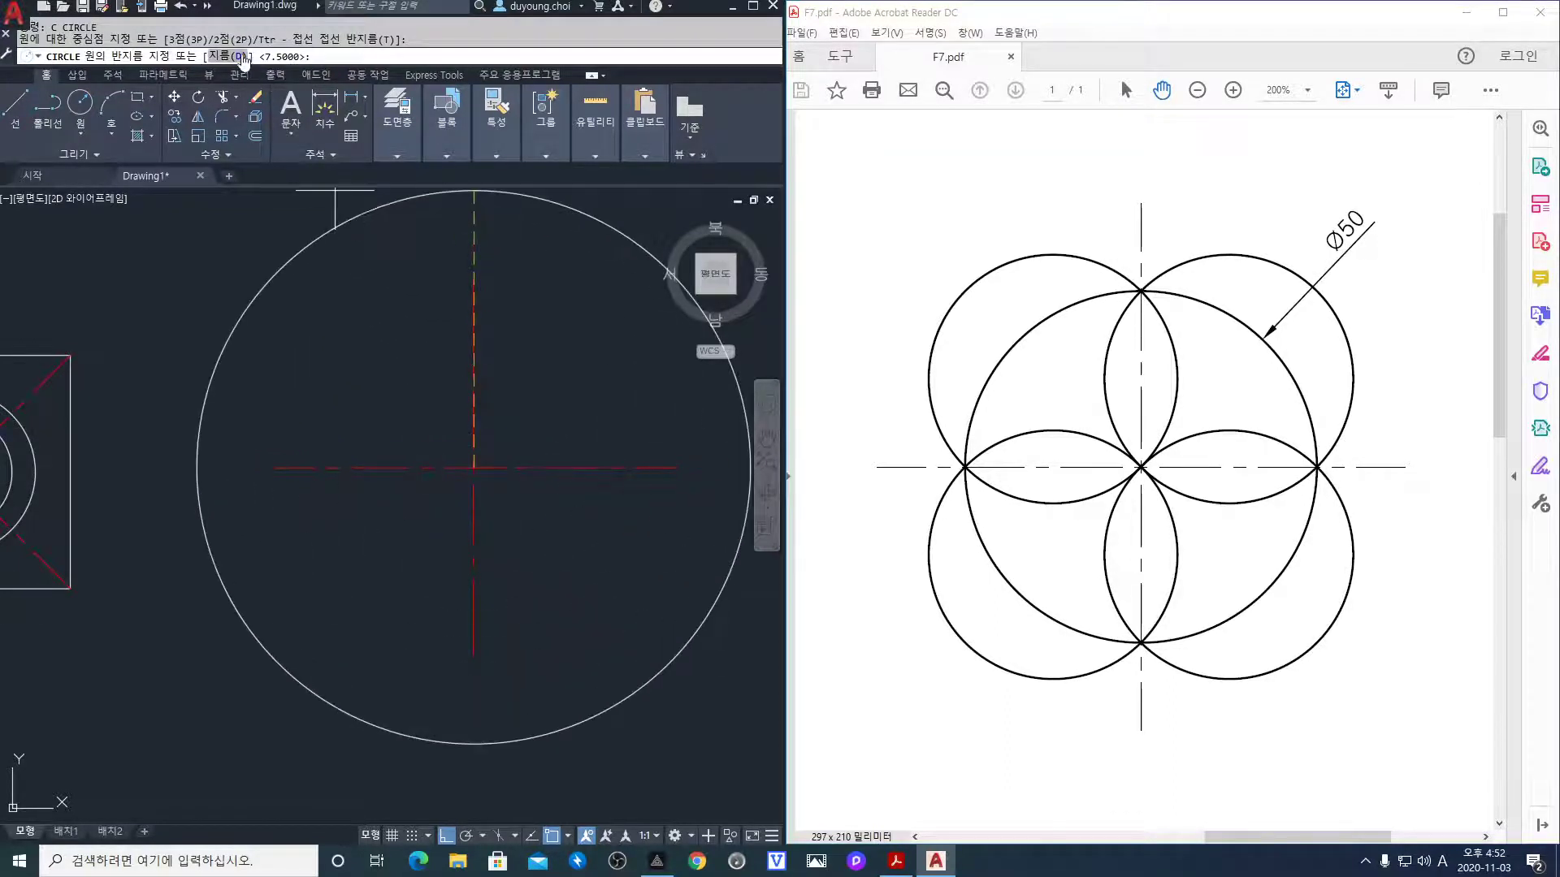
pyautogui.click(235, 59)
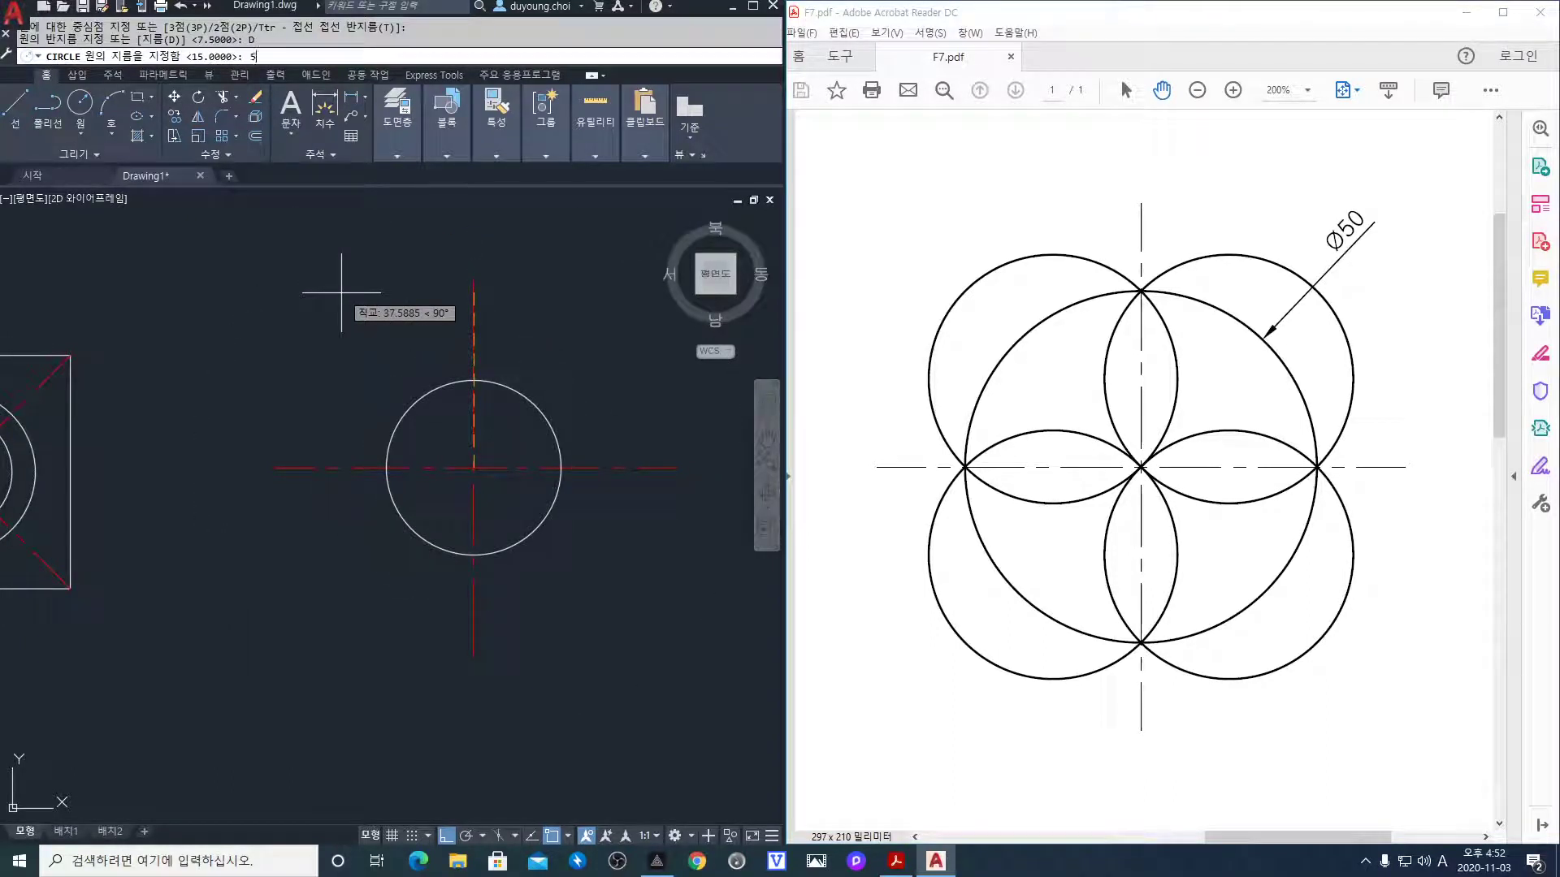
pyautogui.write('50')
pyautogui.press('Return')
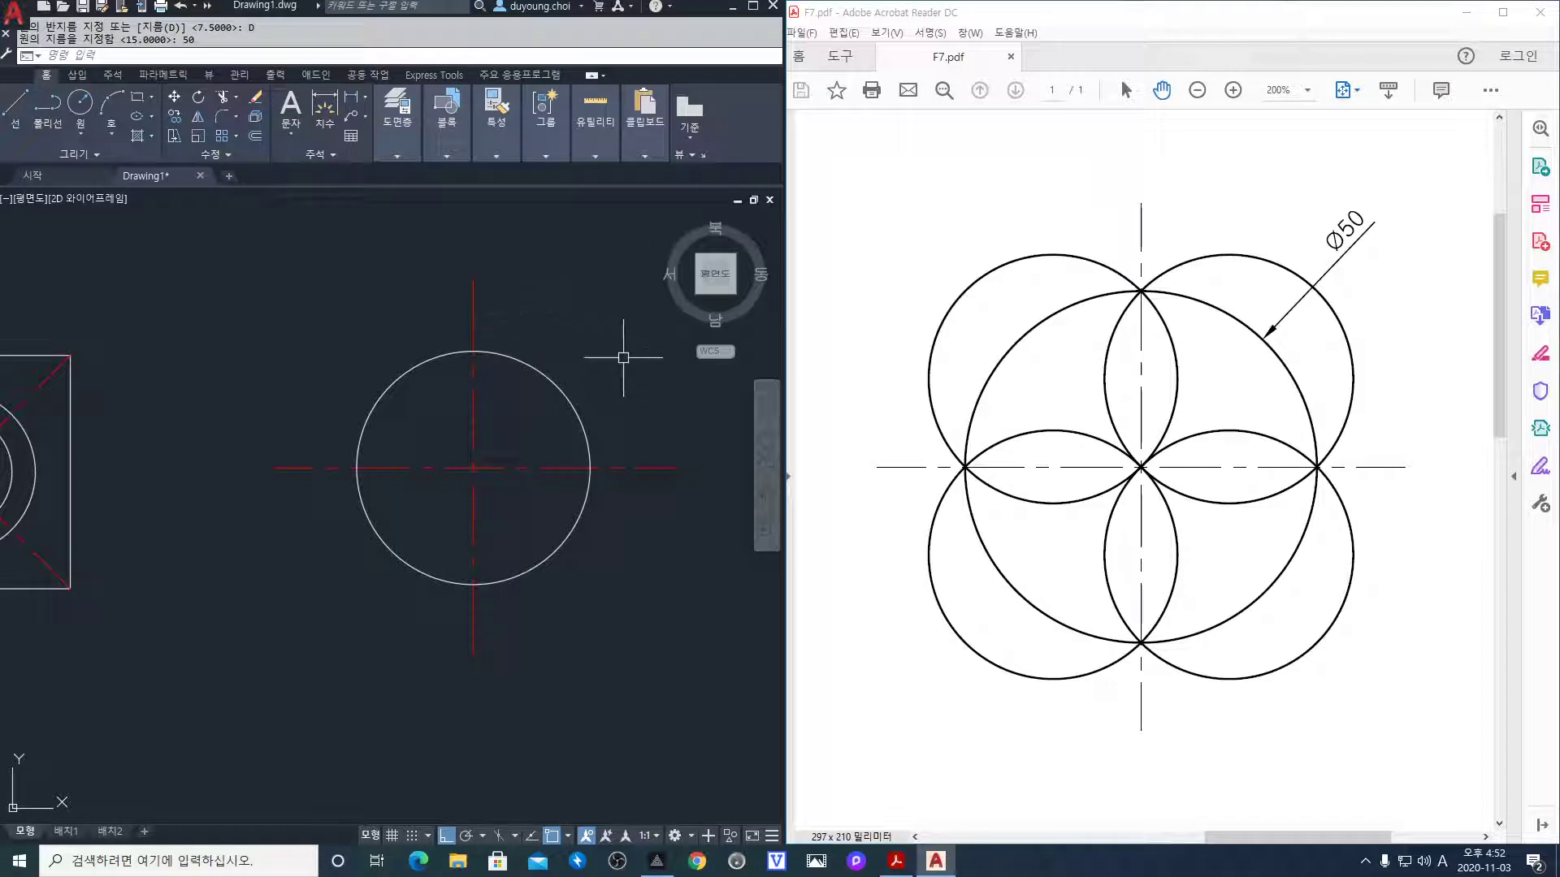
pyautogui.write('c')
pyautogui.press('Return')
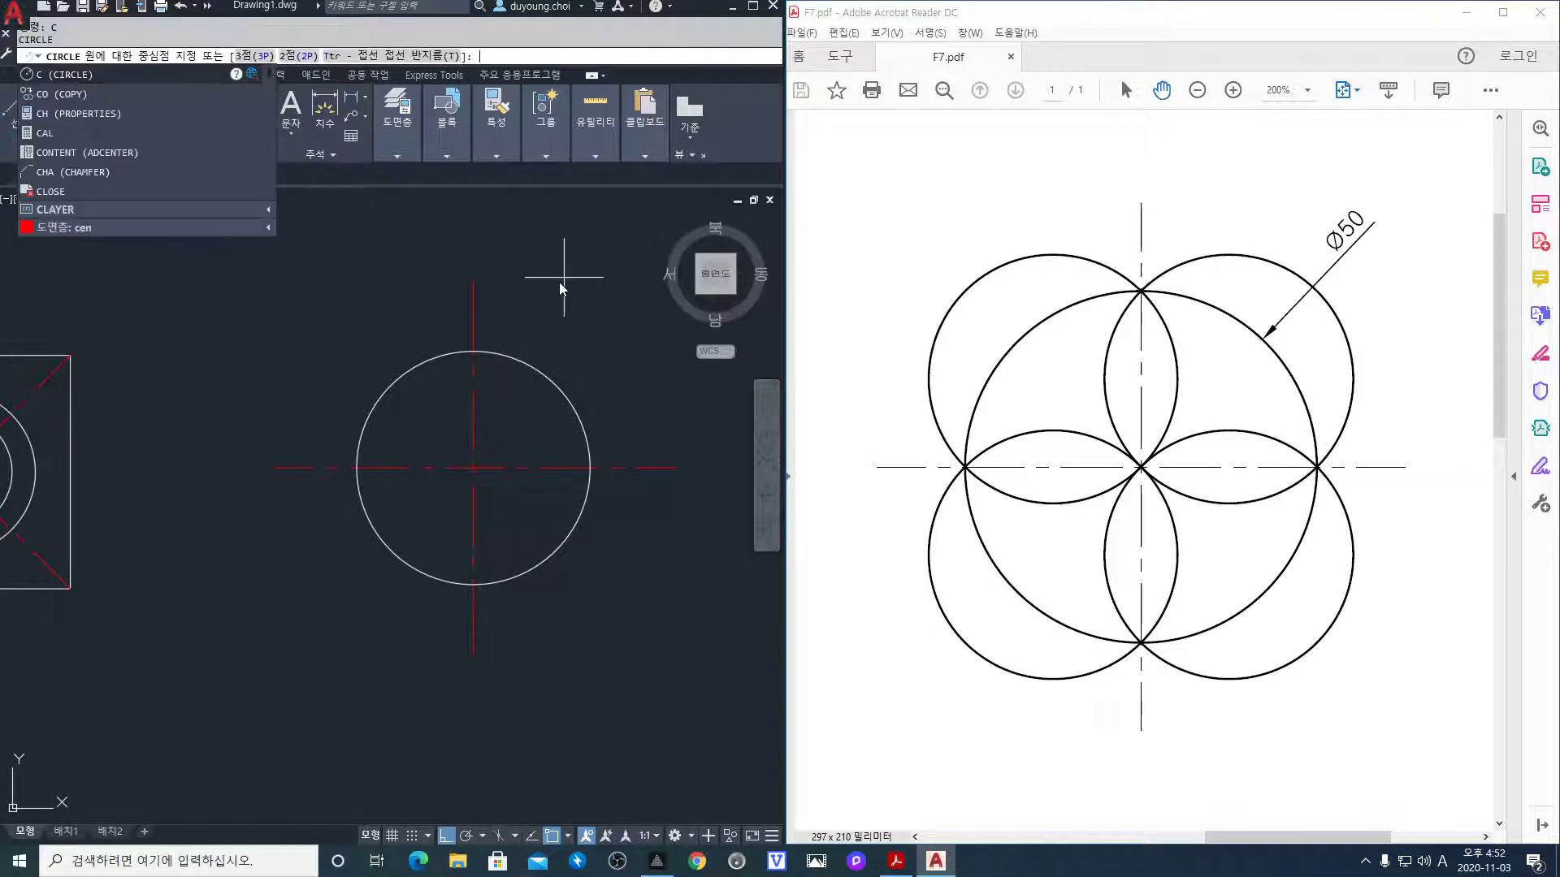
# Draw the upper-right and upper-left 2P circles from the Ø50 circle's top quadrant to each side quadrant
pyautogui.click(299, 56)
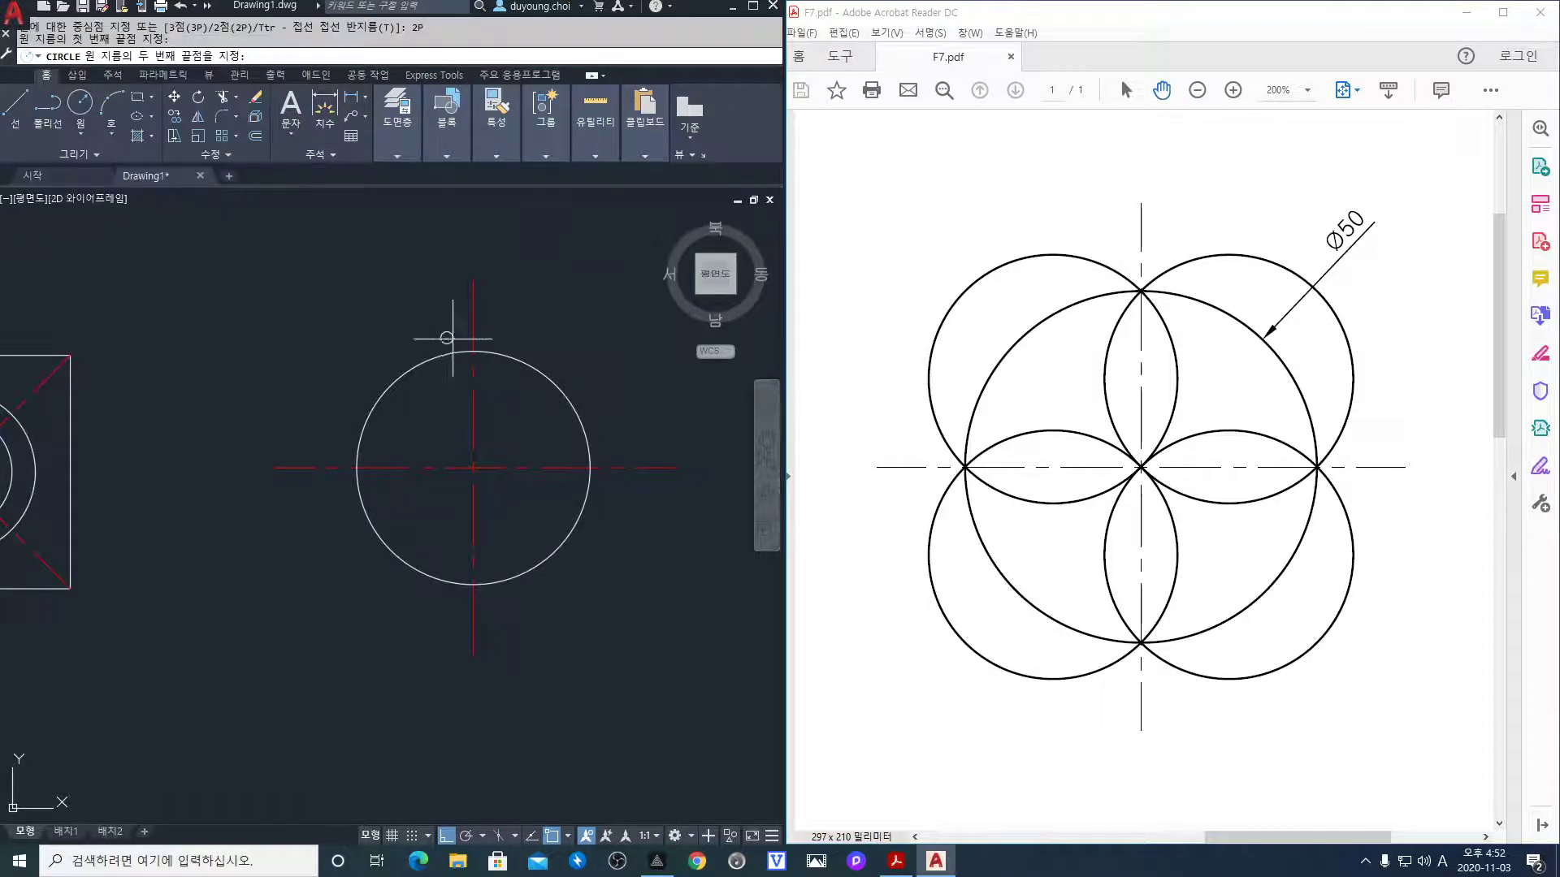
pyautogui.click(473, 351)
pyautogui.press('Escape')
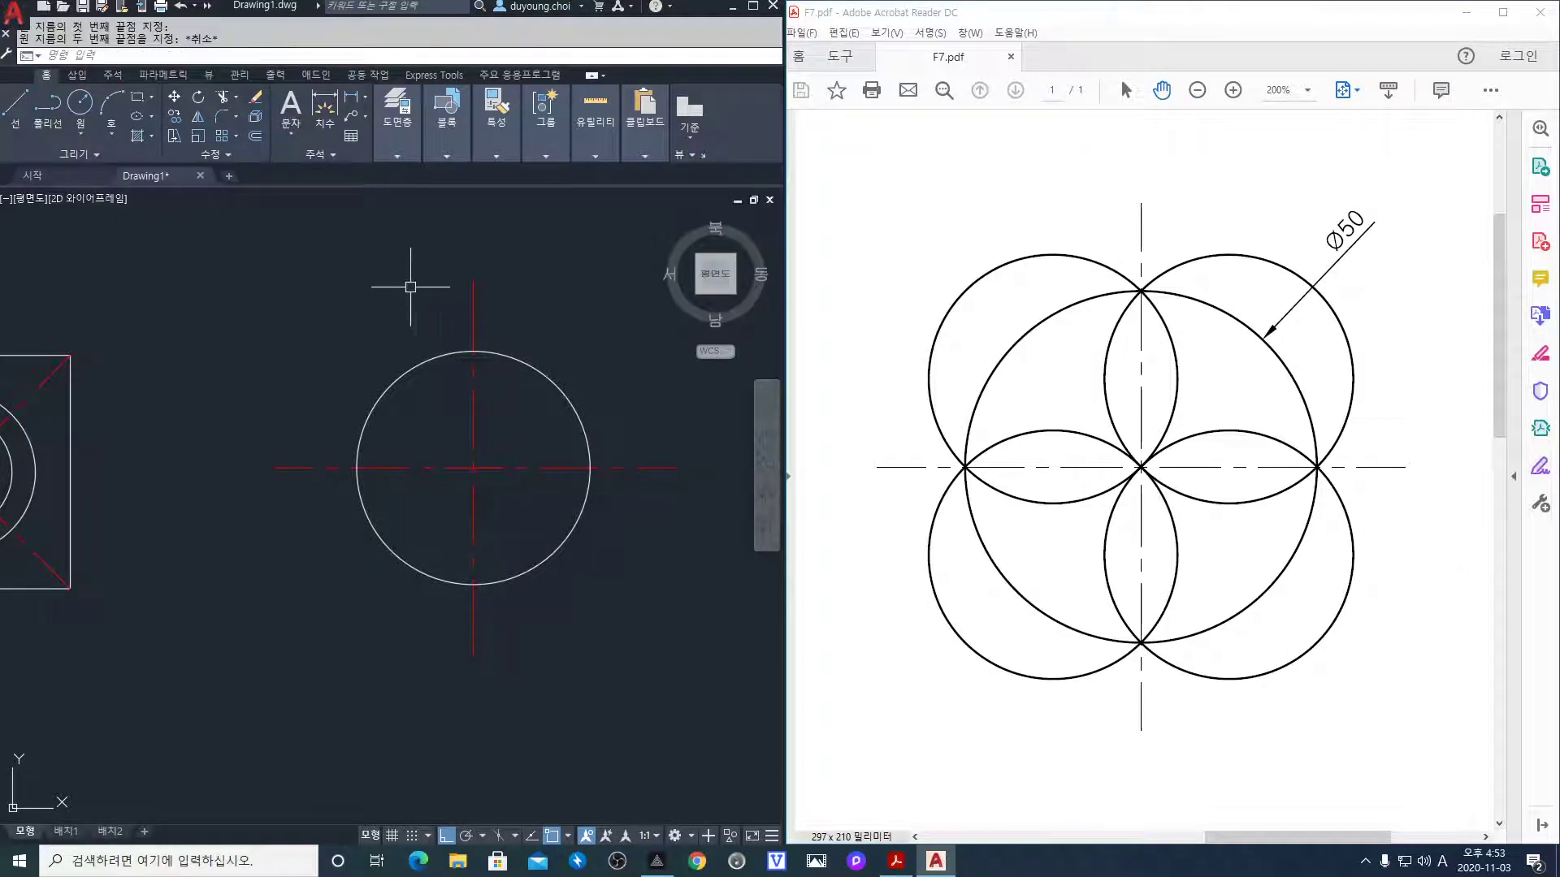
pyautogui.press('Return')
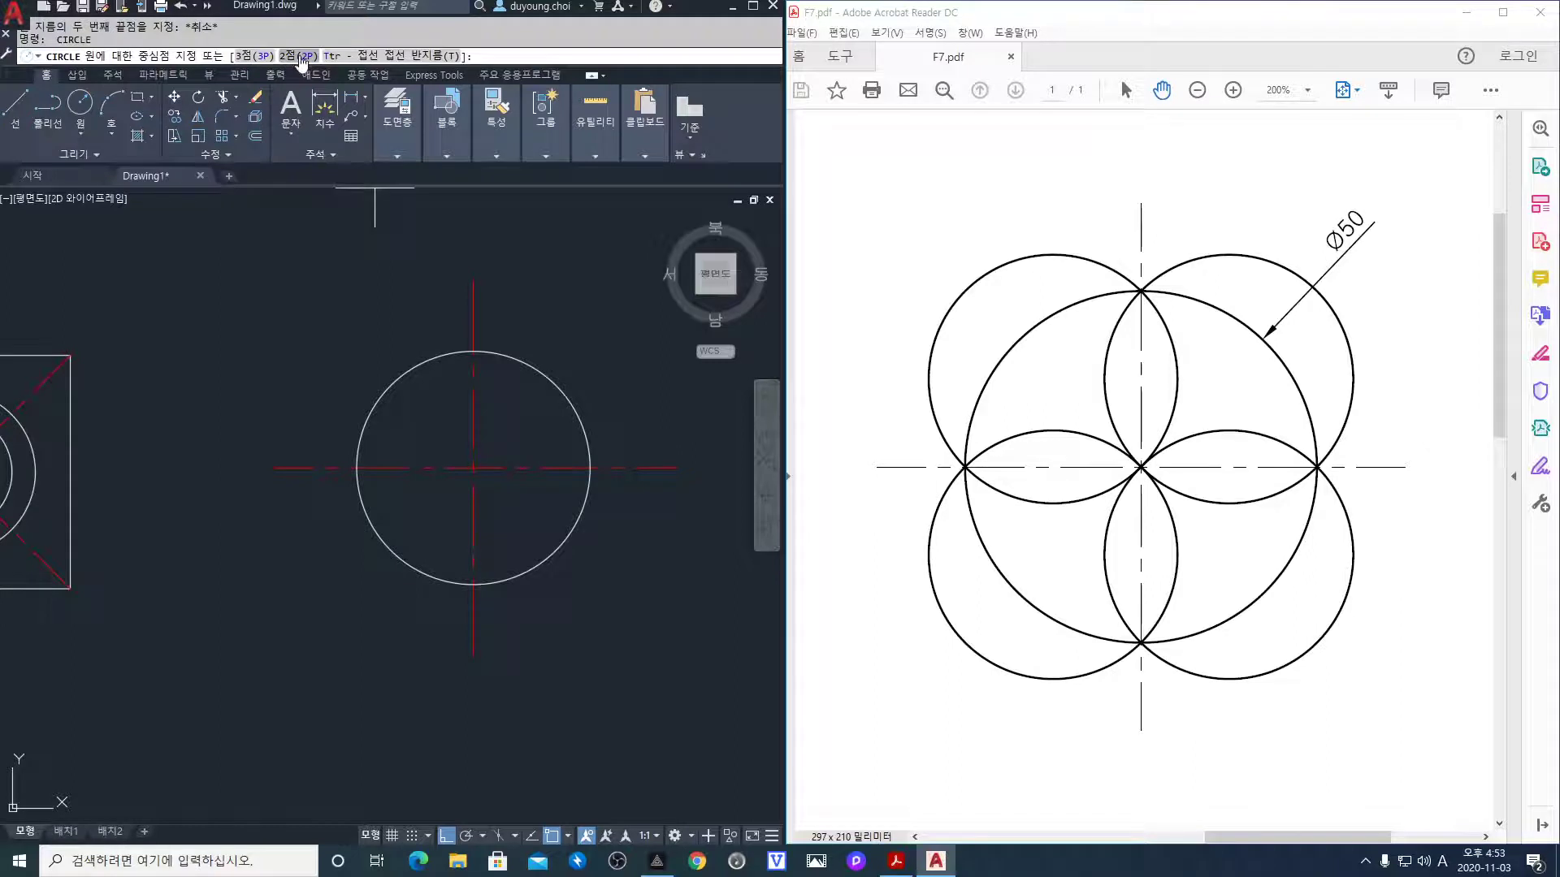
pyautogui.click(302, 56)
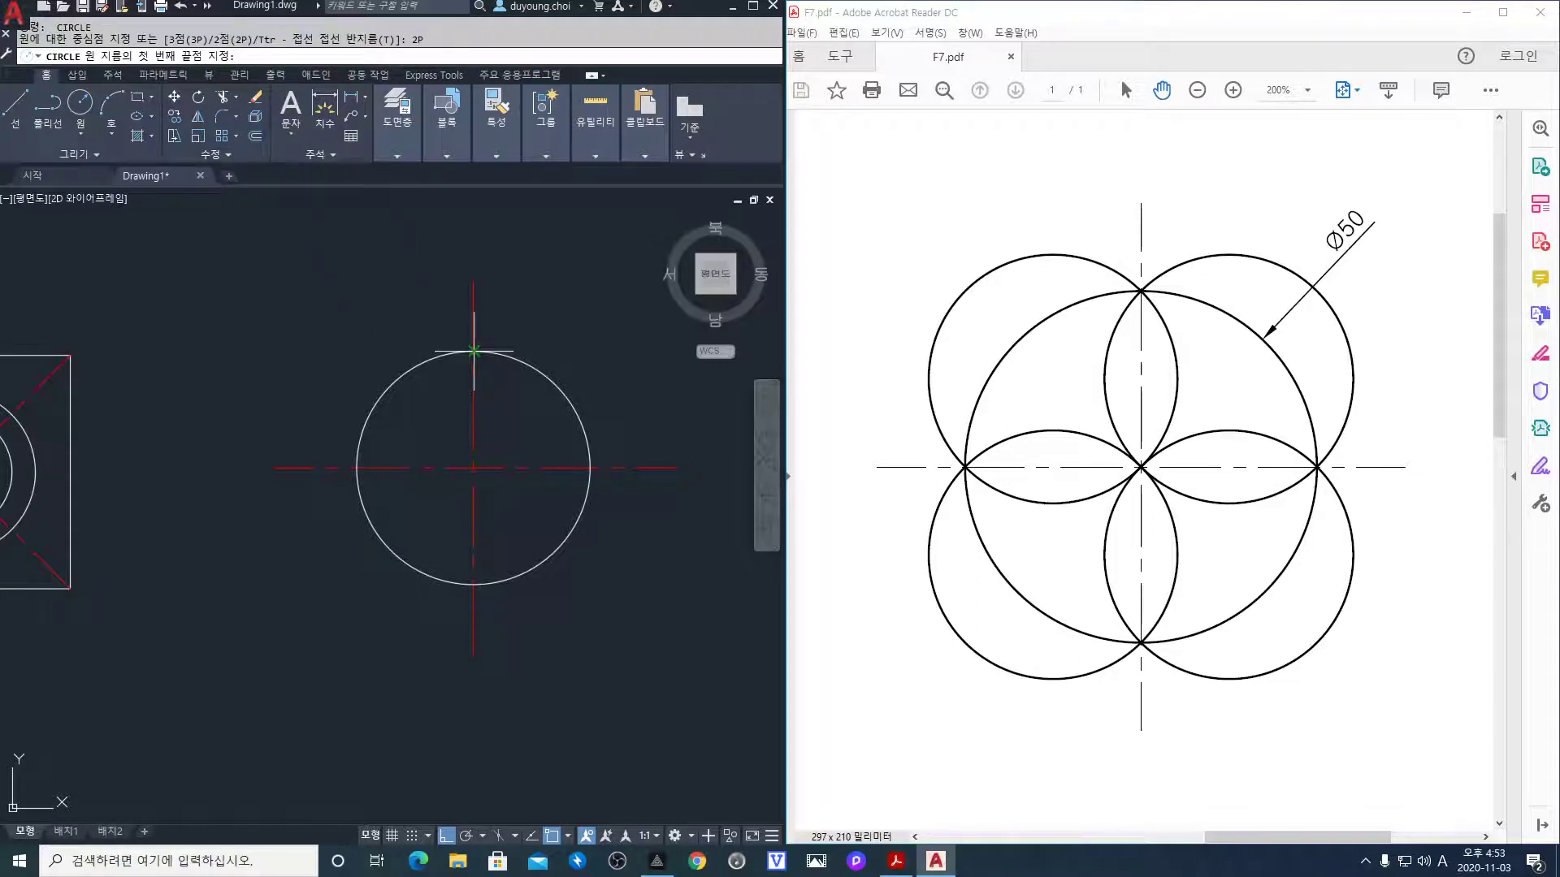
pyautogui.click(473, 351)
pyautogui.click(590, 467)
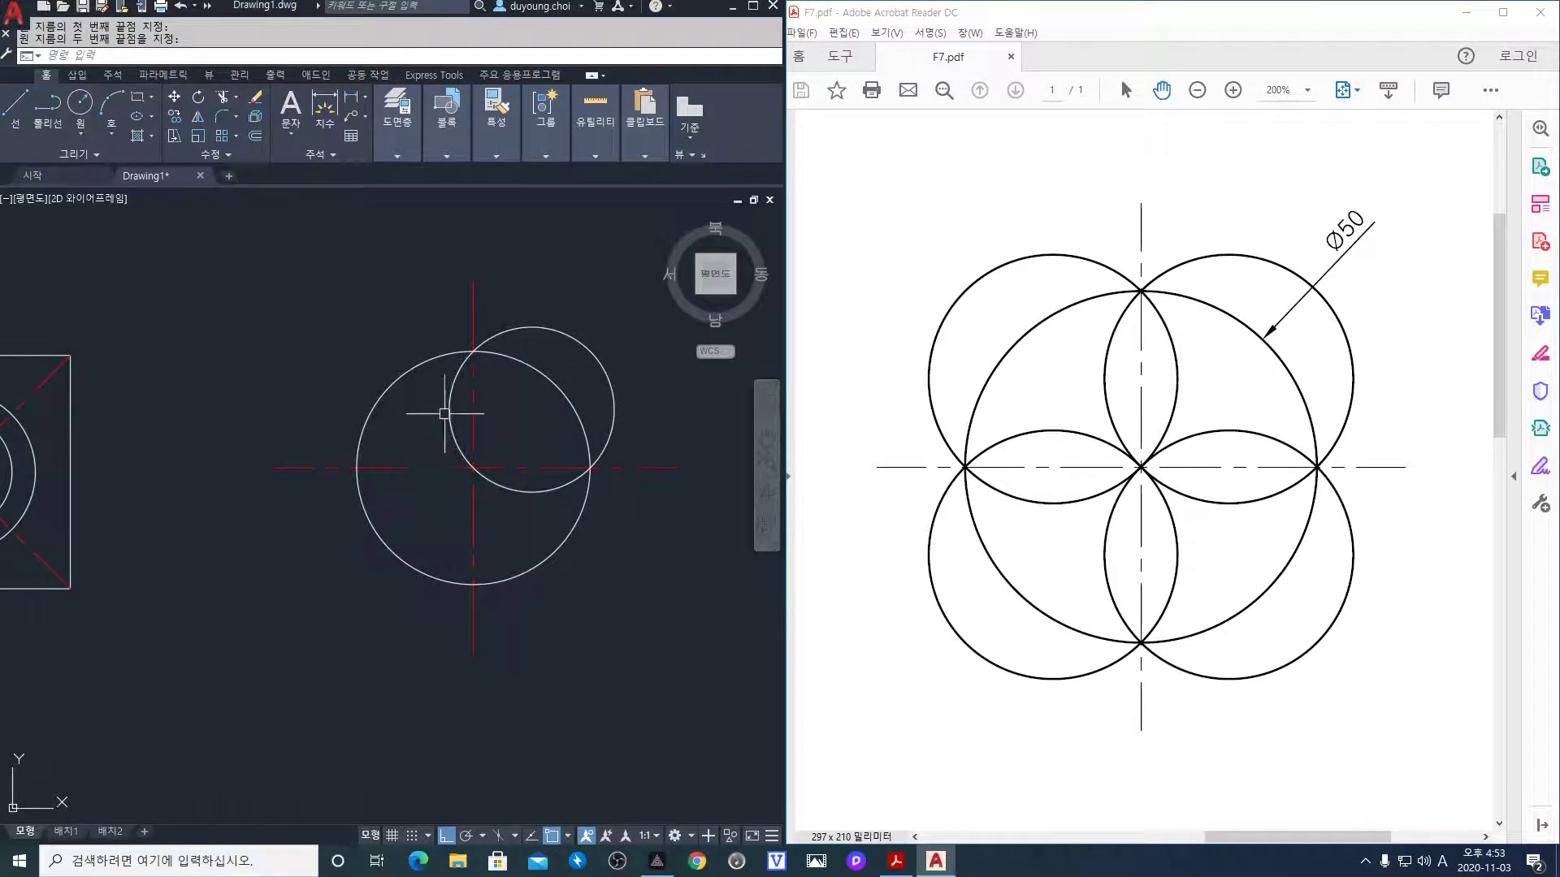
pyautogui.press('space')
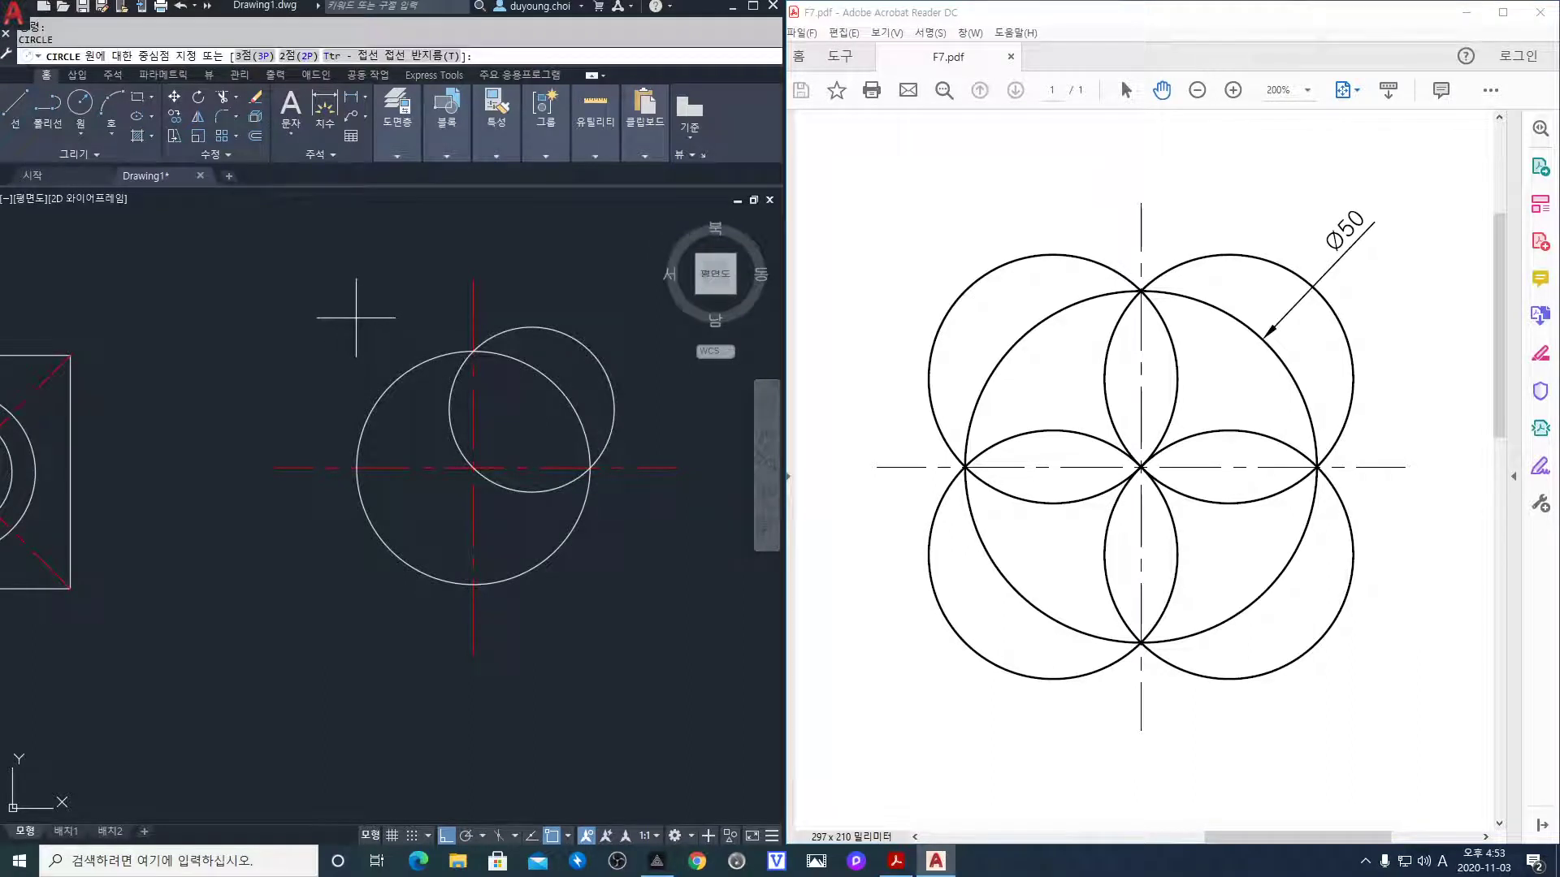
pyautogui.write('2p')
pyautogui.press('Return')
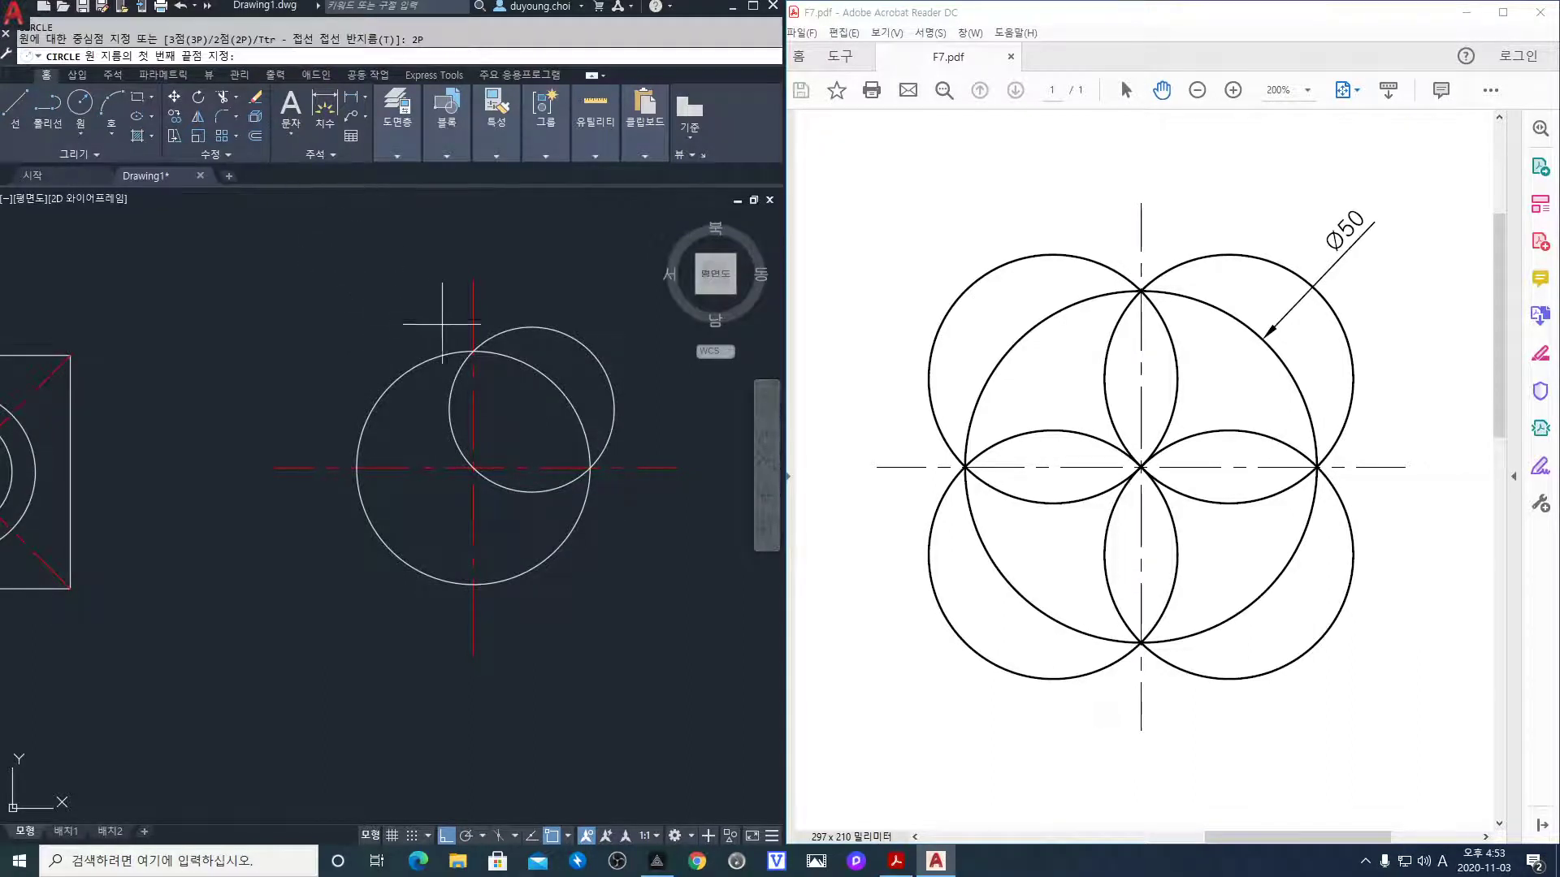
pyautogui.click(473, 351)
pyautogui.click(356, 468)
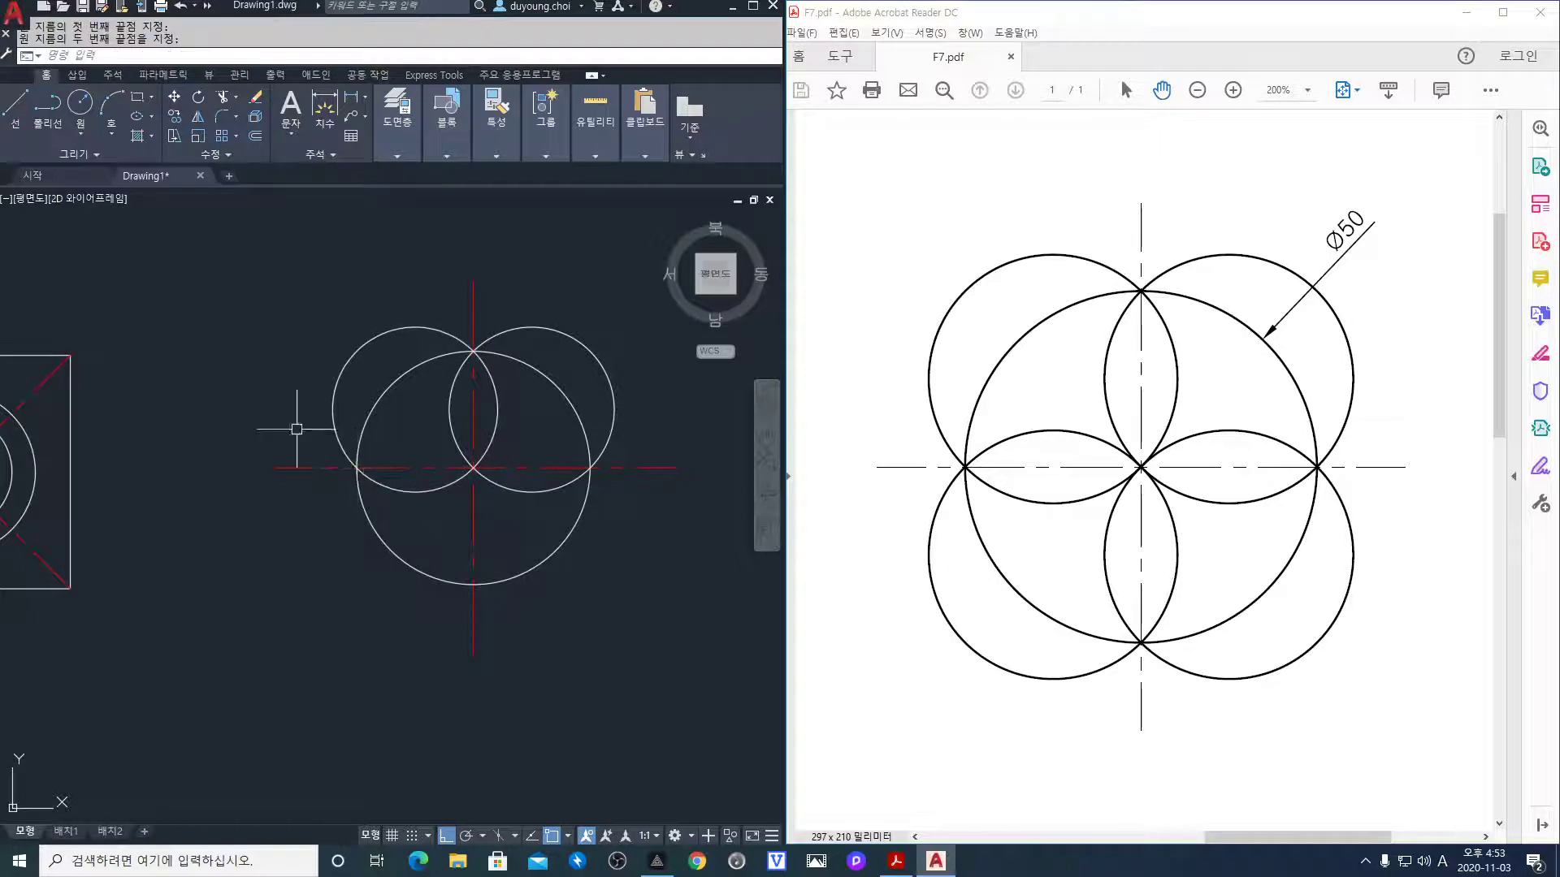
# Draw the lower-left and lower-right 2P circles from each side quadrant to the bottom quadrant
pyautogui.press('space')
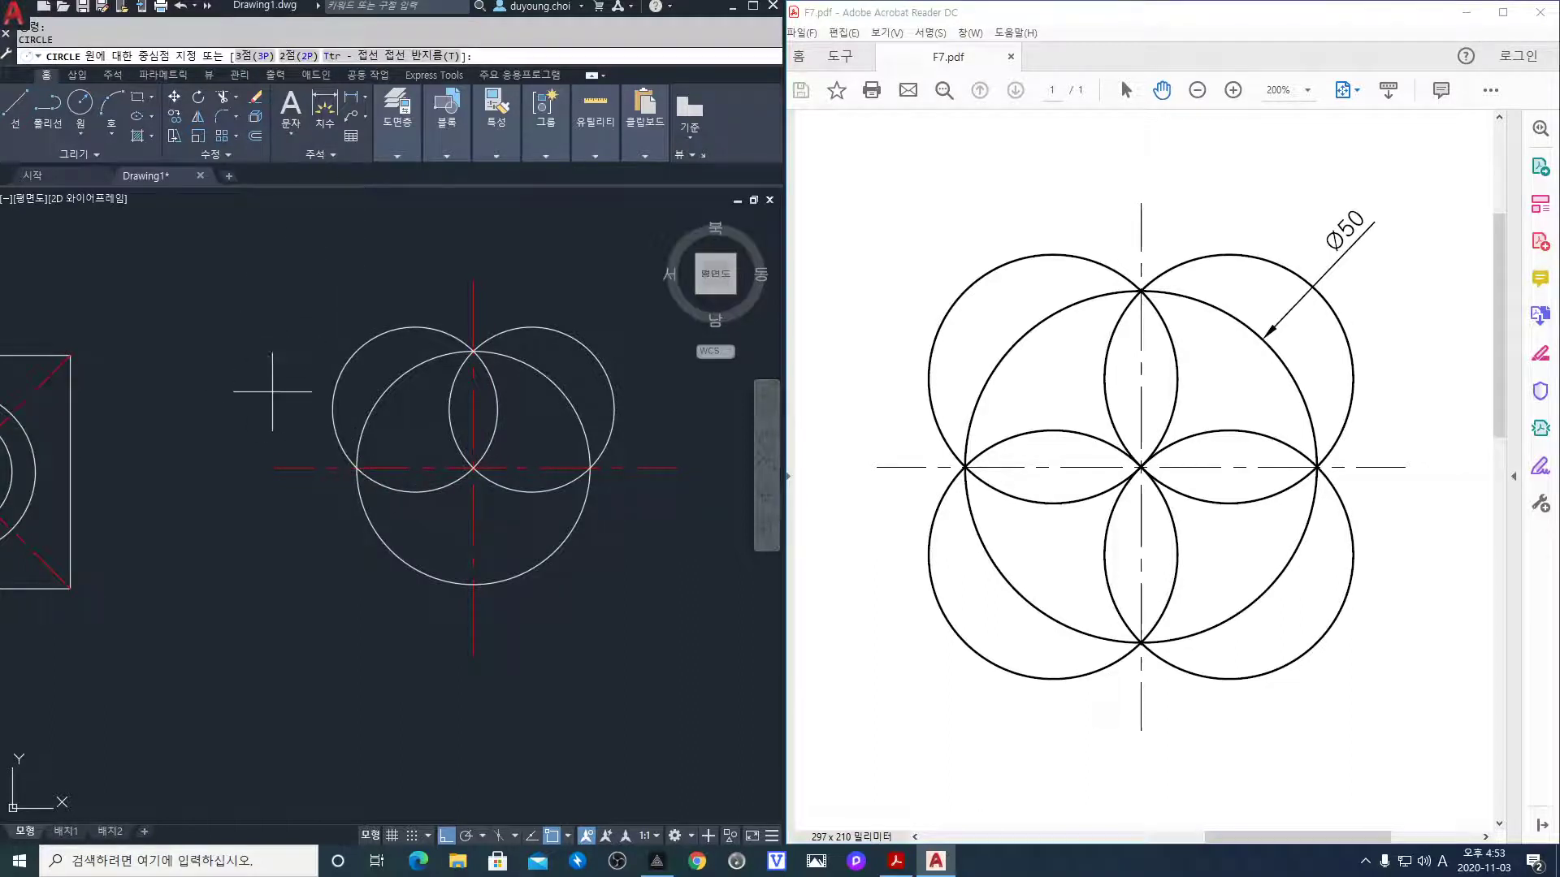
pyautogui.click(356, 468)
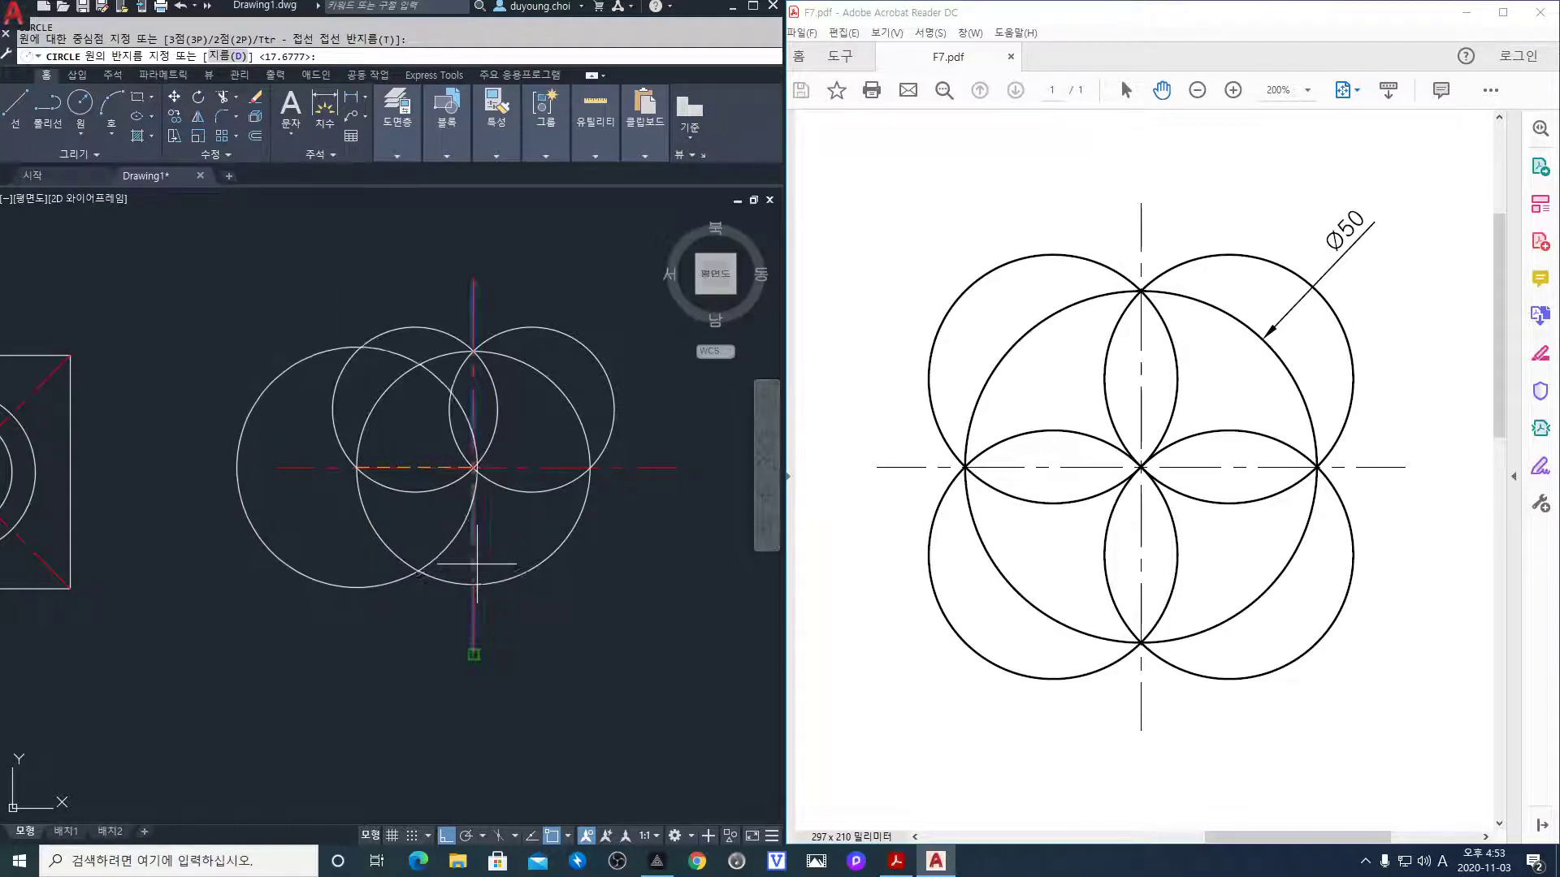
pyautogui.press('Escape')
pyautogui.press('space')
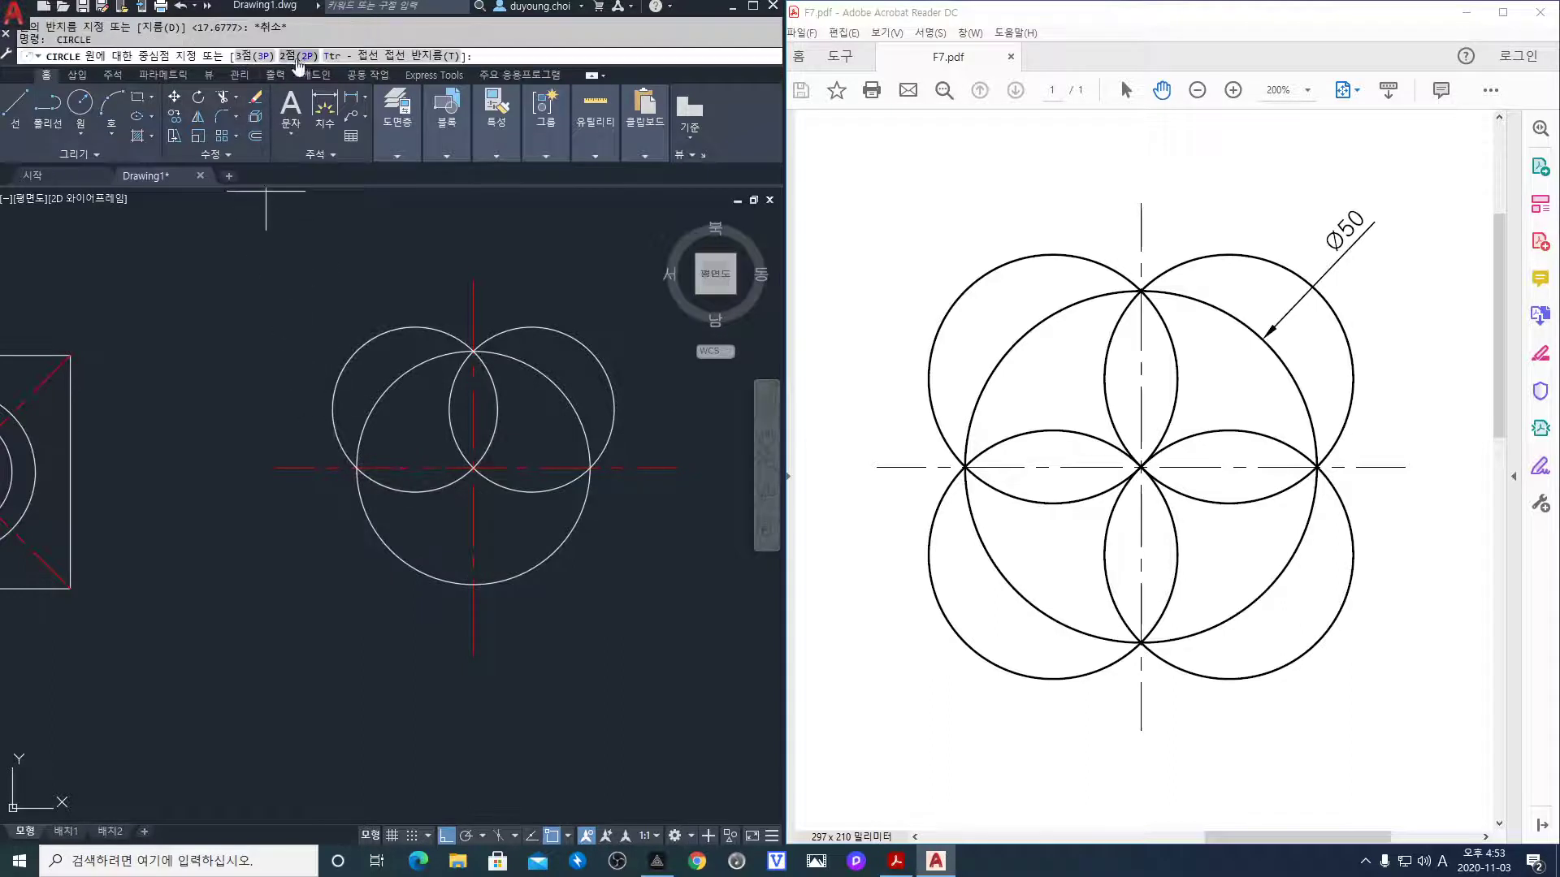
pyautogui.click(298, 56)
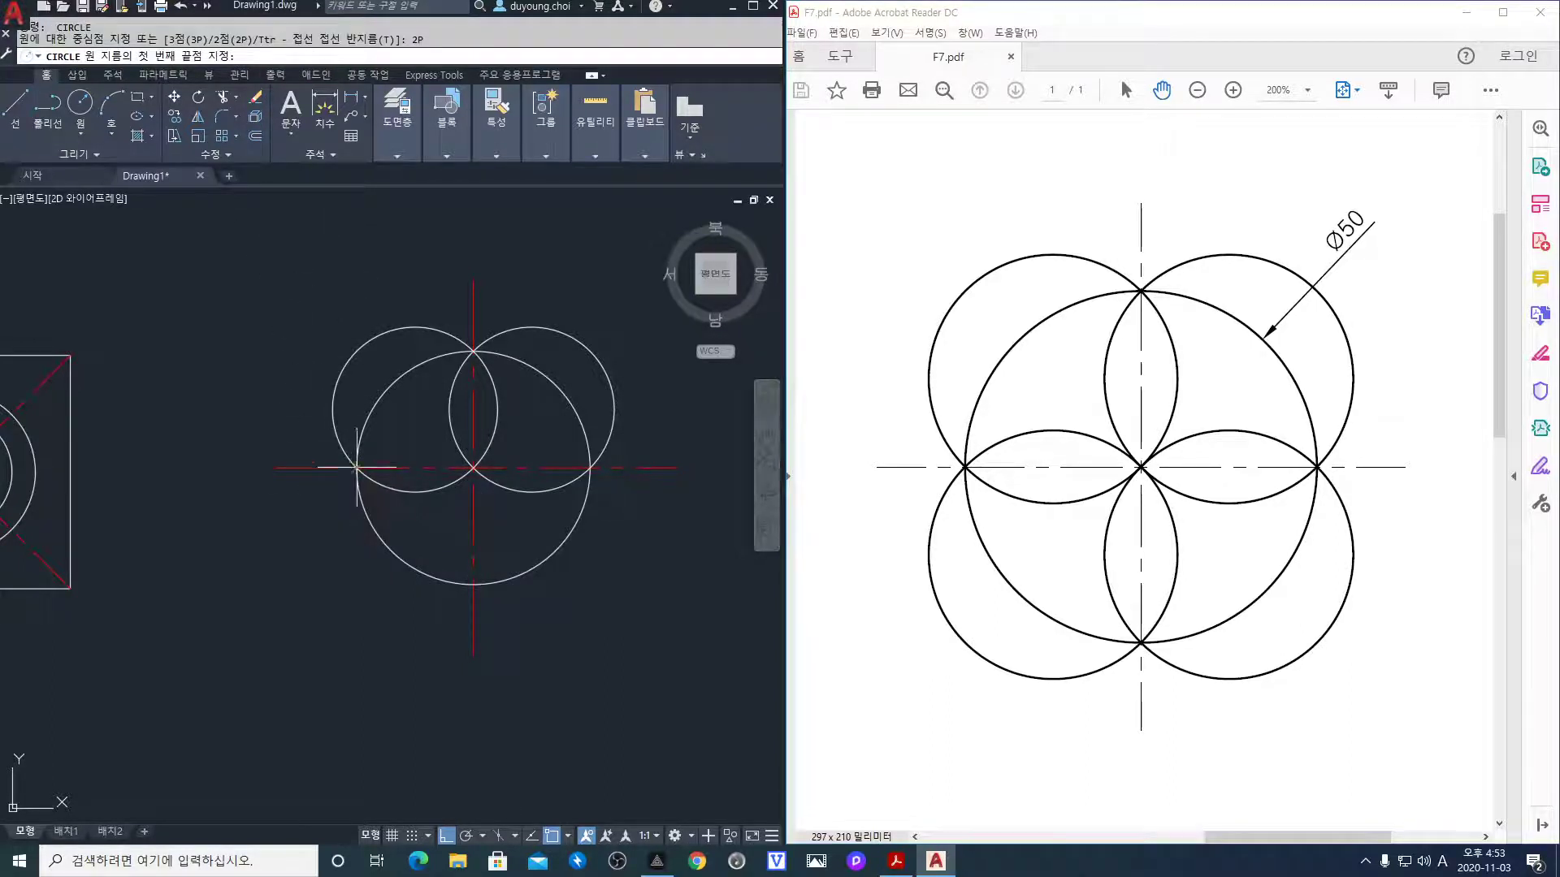
pyautogui.click(356, 468)
pyautogui.click(473, 585)
pyautogui.press('space')
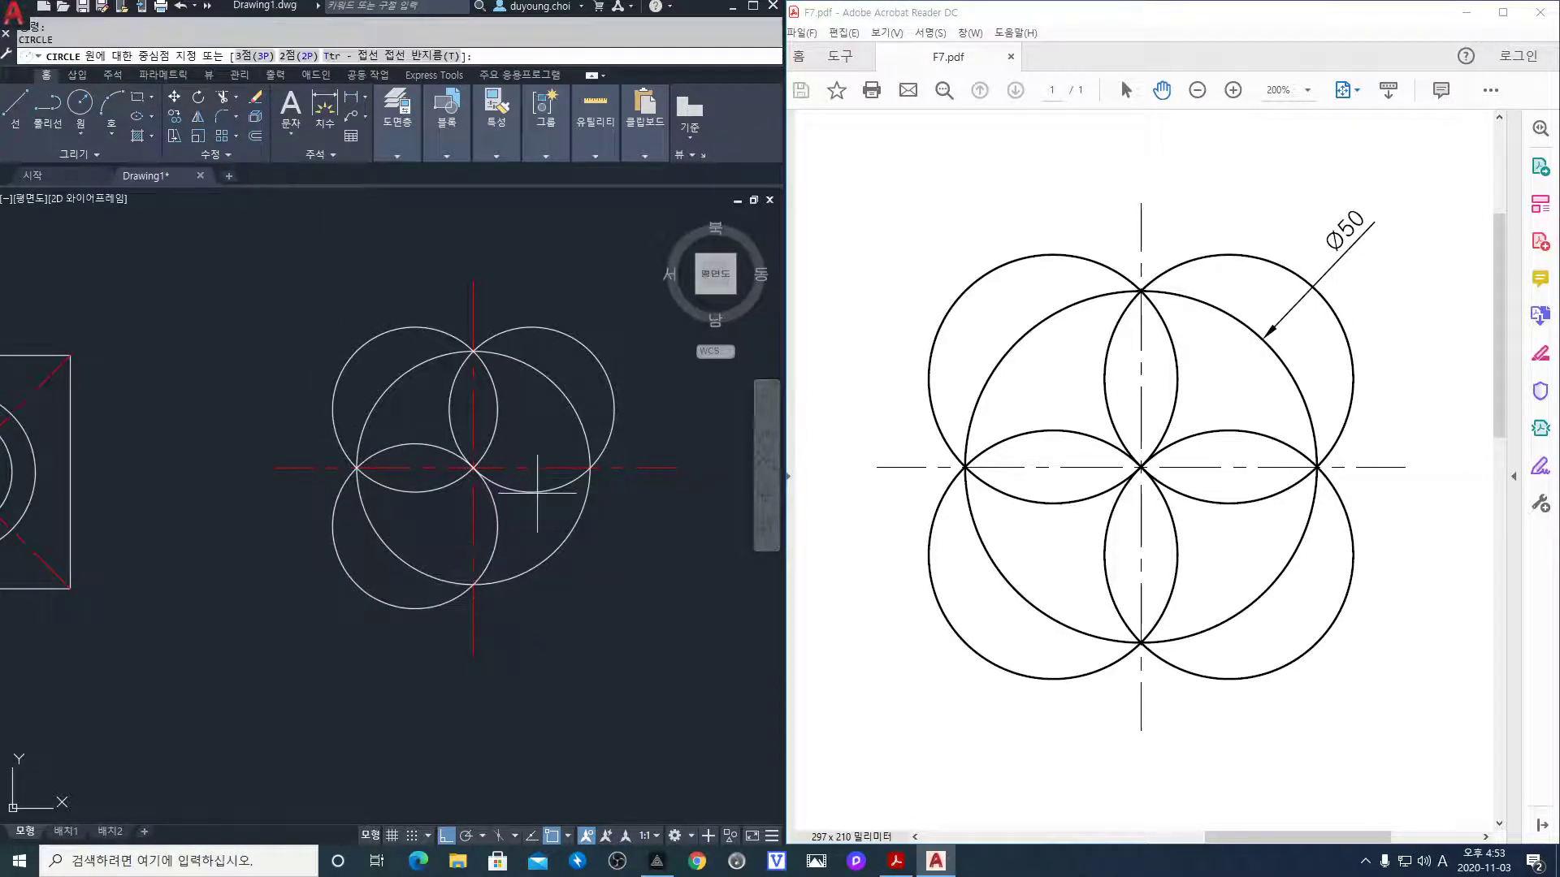
pyautogui.click(298, 57)
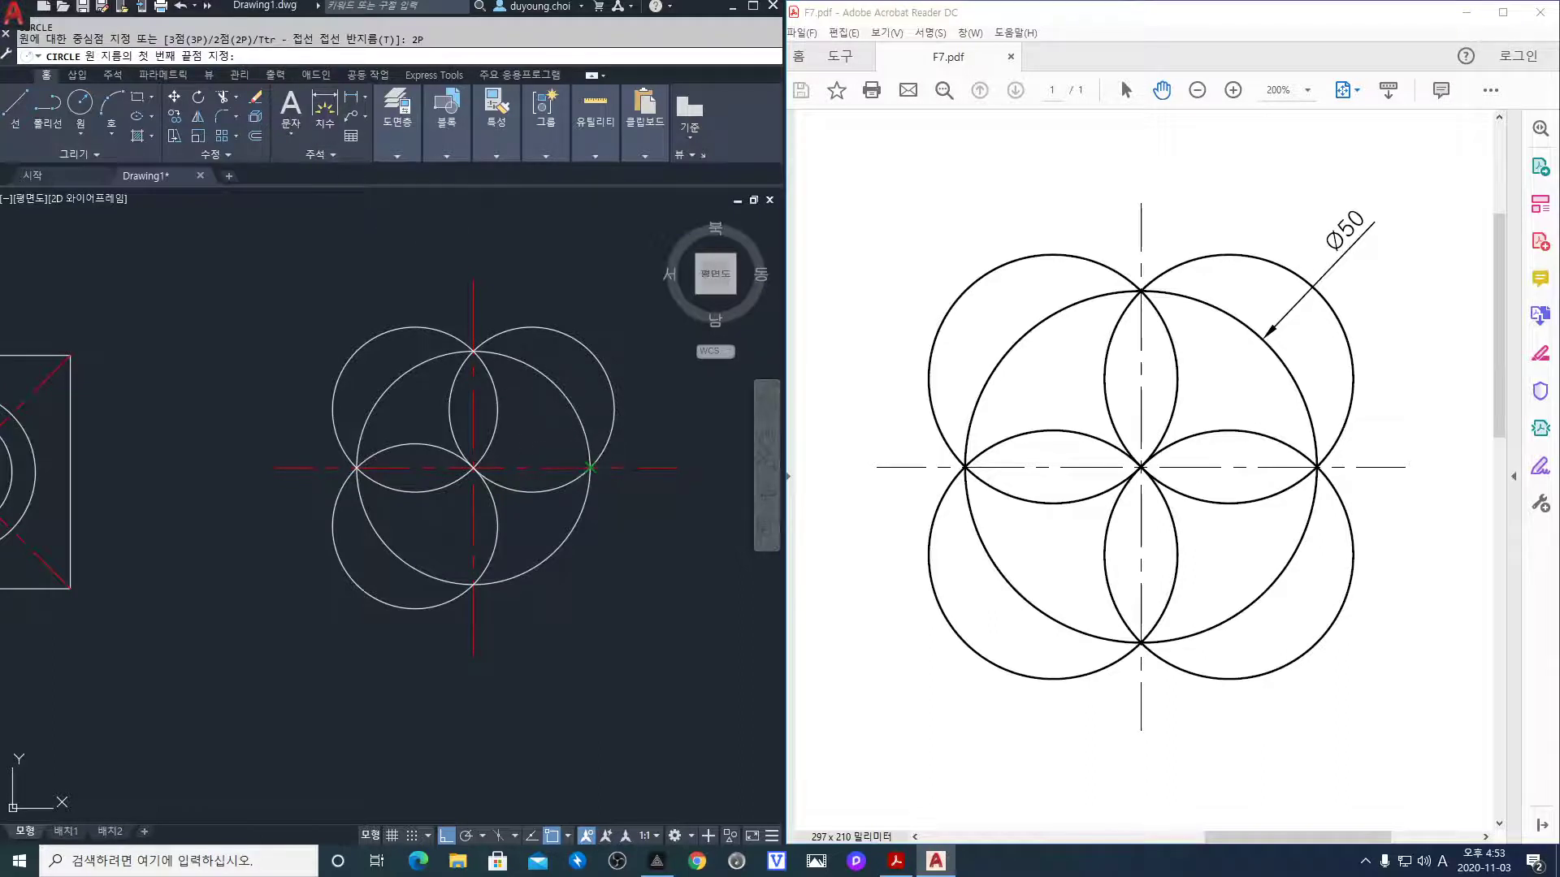
pyautogui.click(590, 468)
pyautogui.click(472, 585)
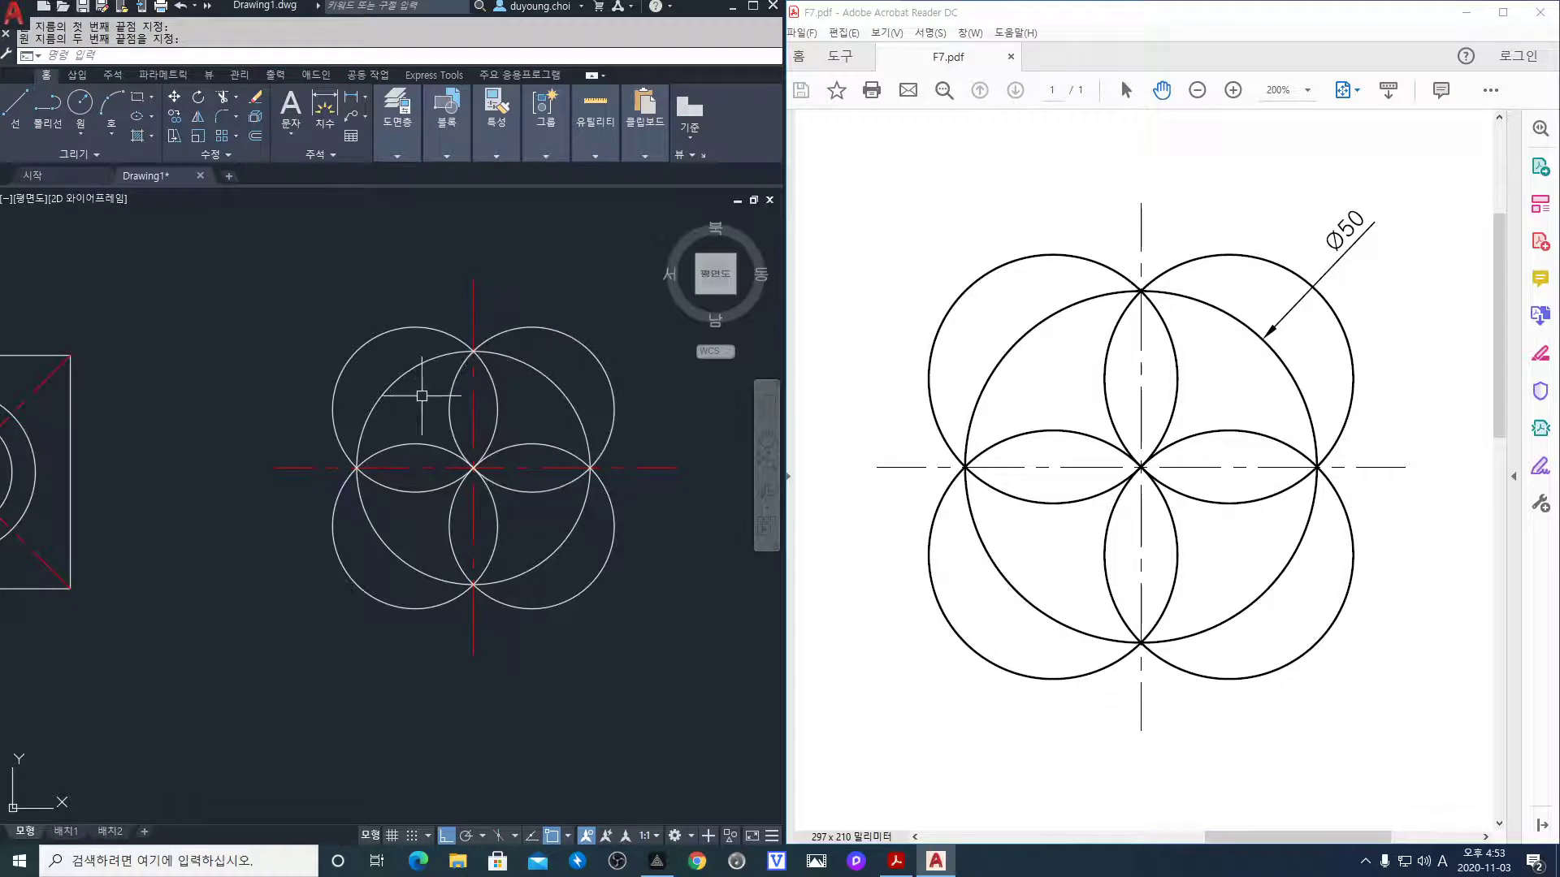
# Pan the PDF to the notched block figure and bring empty space below the AutoCAD views into sight
pyautogui.scroll(-4, 345, 370)
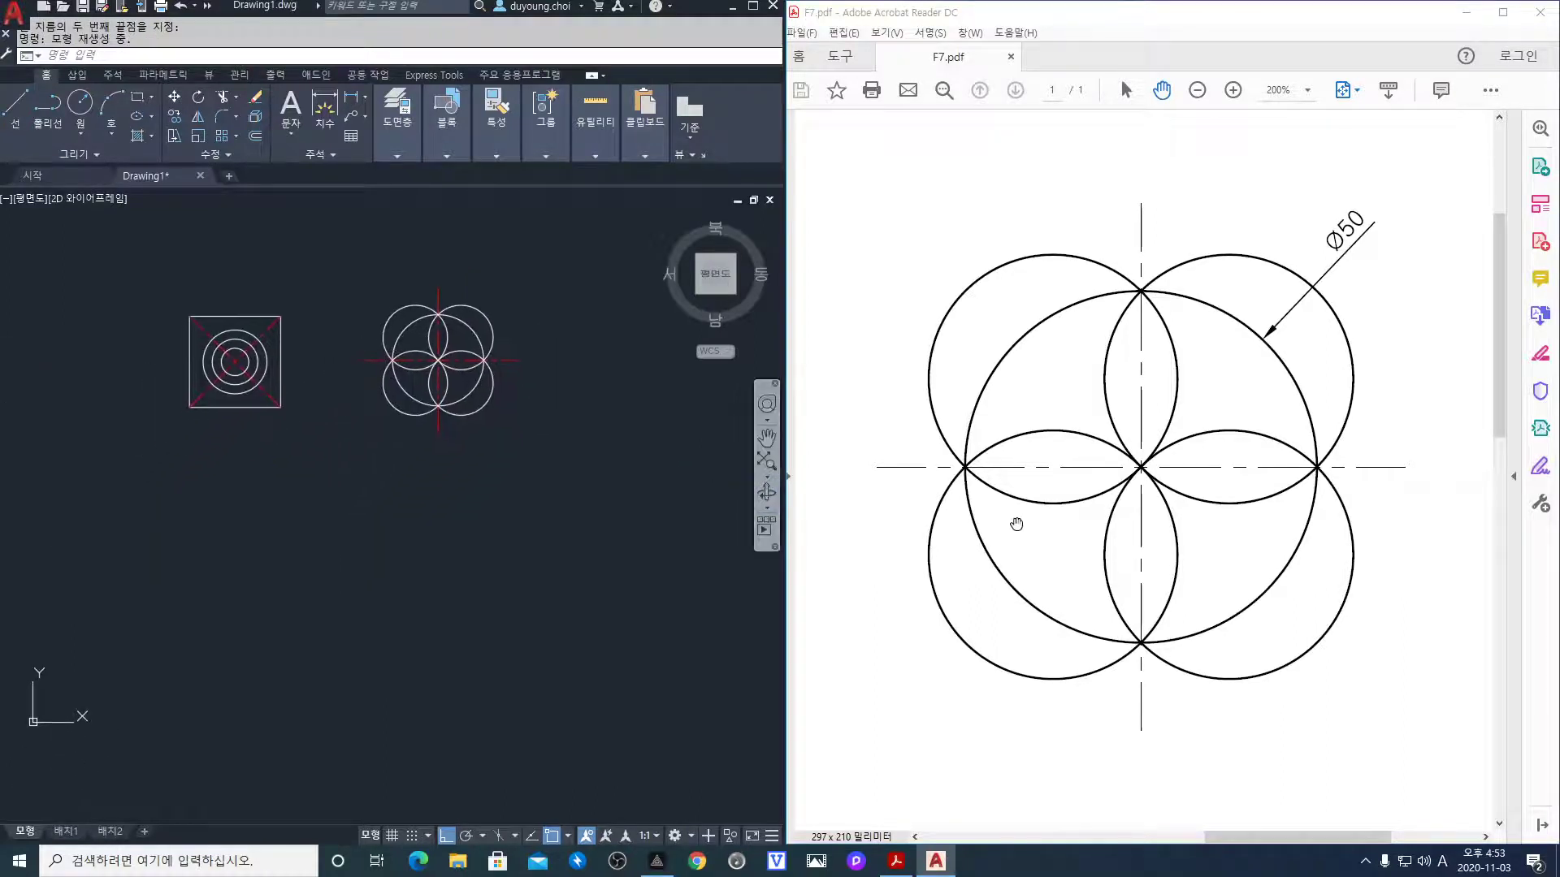
pyautogui.moveTo(1016, 521); pyautogui.dragTo(1241, 469)
pyautogui.moveTo(1016, 553); pyautogui.dragTo(1370, 268)
pyautogui.moveTo(1149, 425); pyautogui.dragTo(1199, 346)
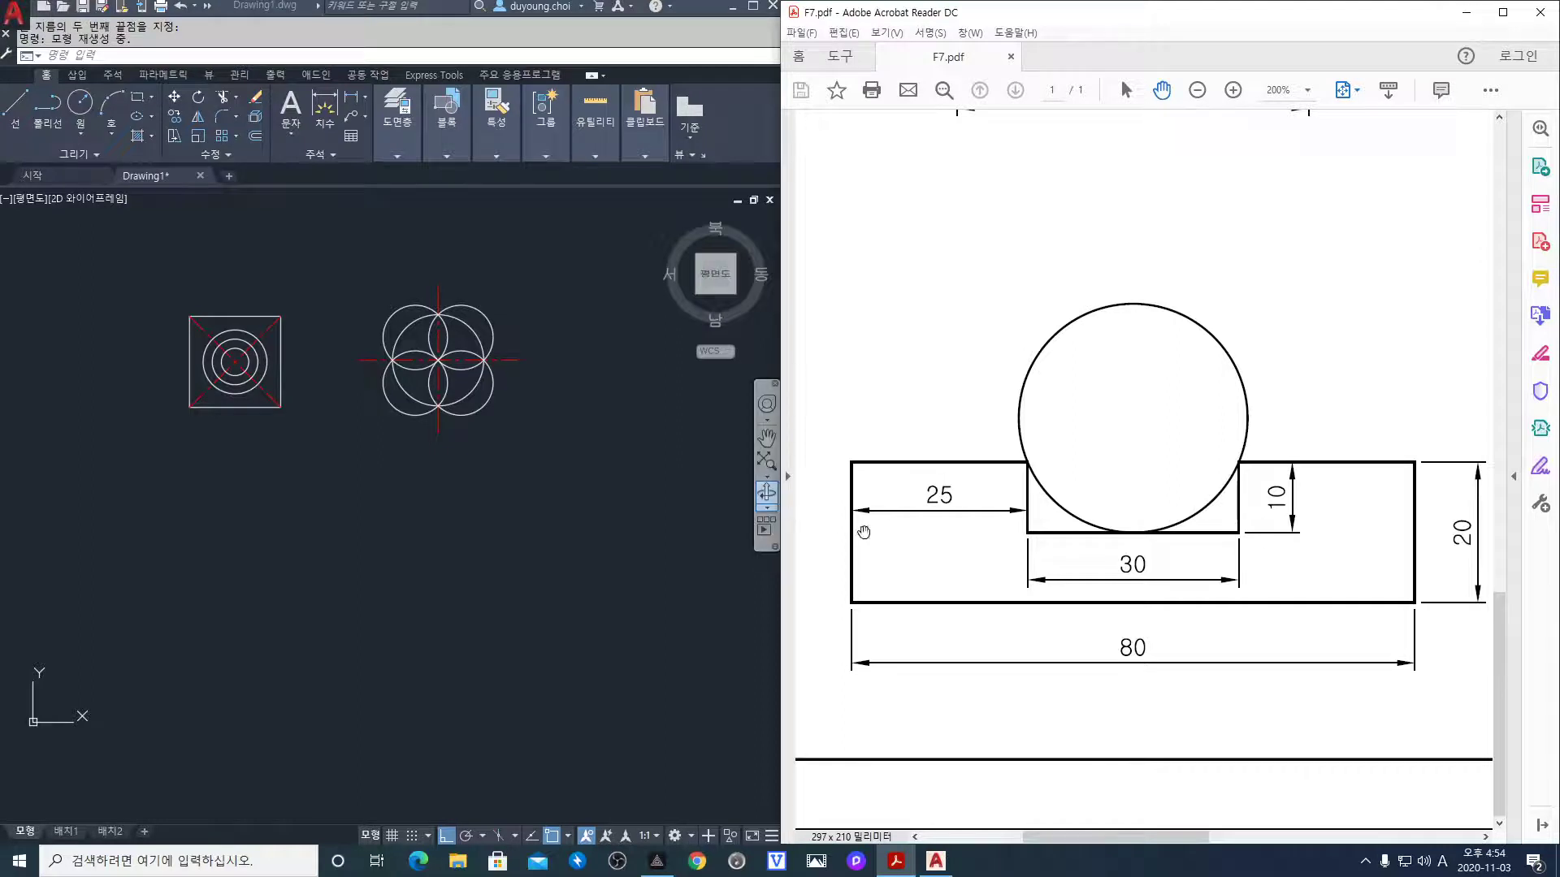
pyautogui.click(195, 575)
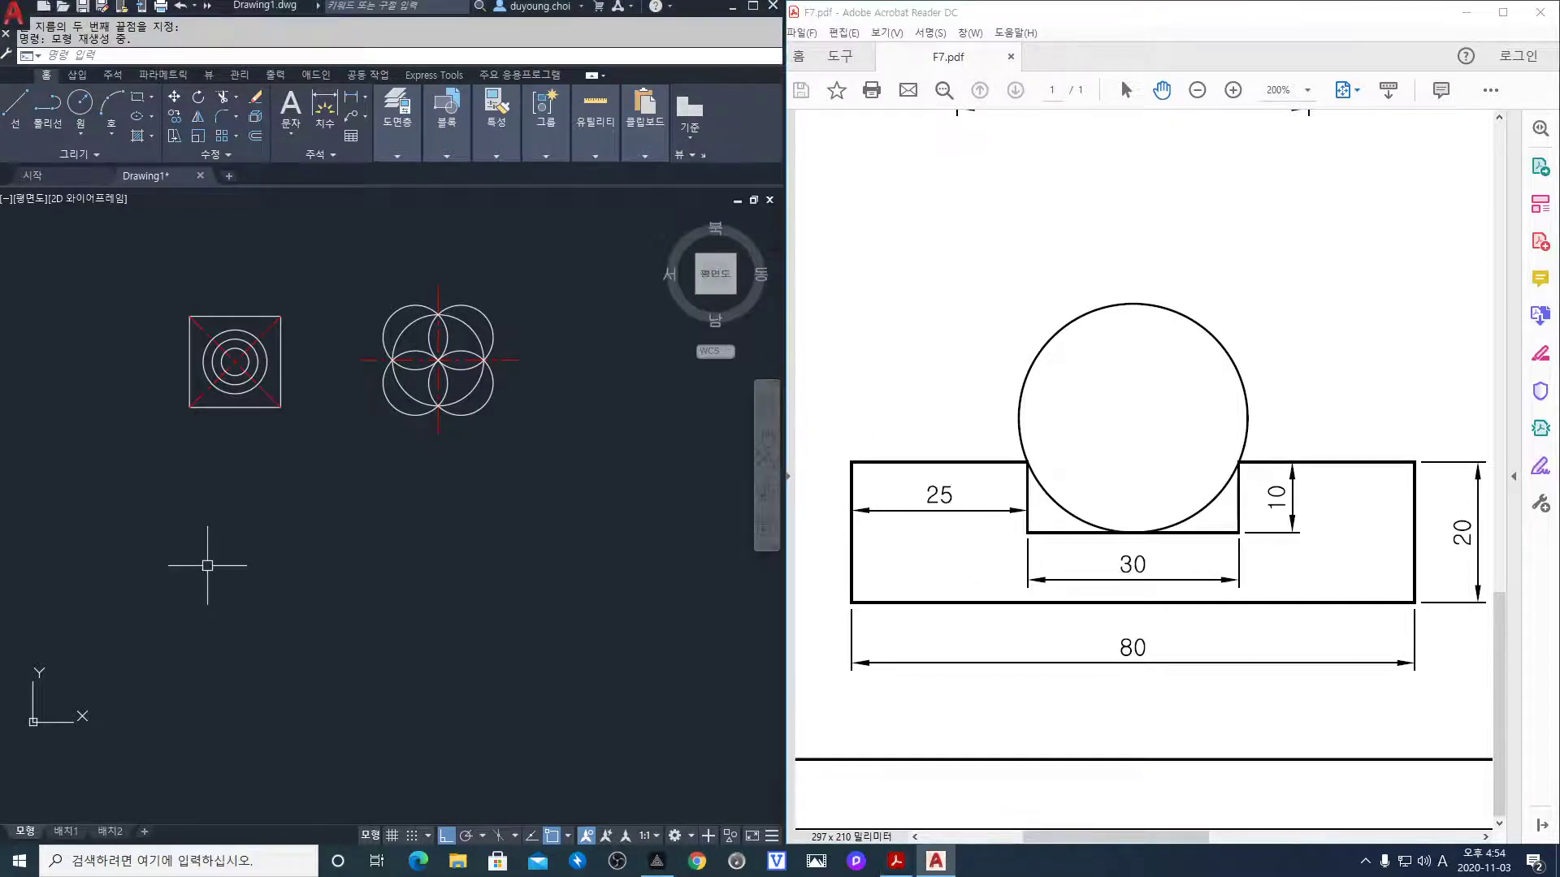
pyautogui.scroll(2, 193, 565)
pyautogui.moveTo(193, 564); pyautogui.dragTo(173, 527, button='middle')
# Start the block outline with a LINE of edges 20, 80 and 20
pyautogui.write('l')
pyautogui.press('Return')
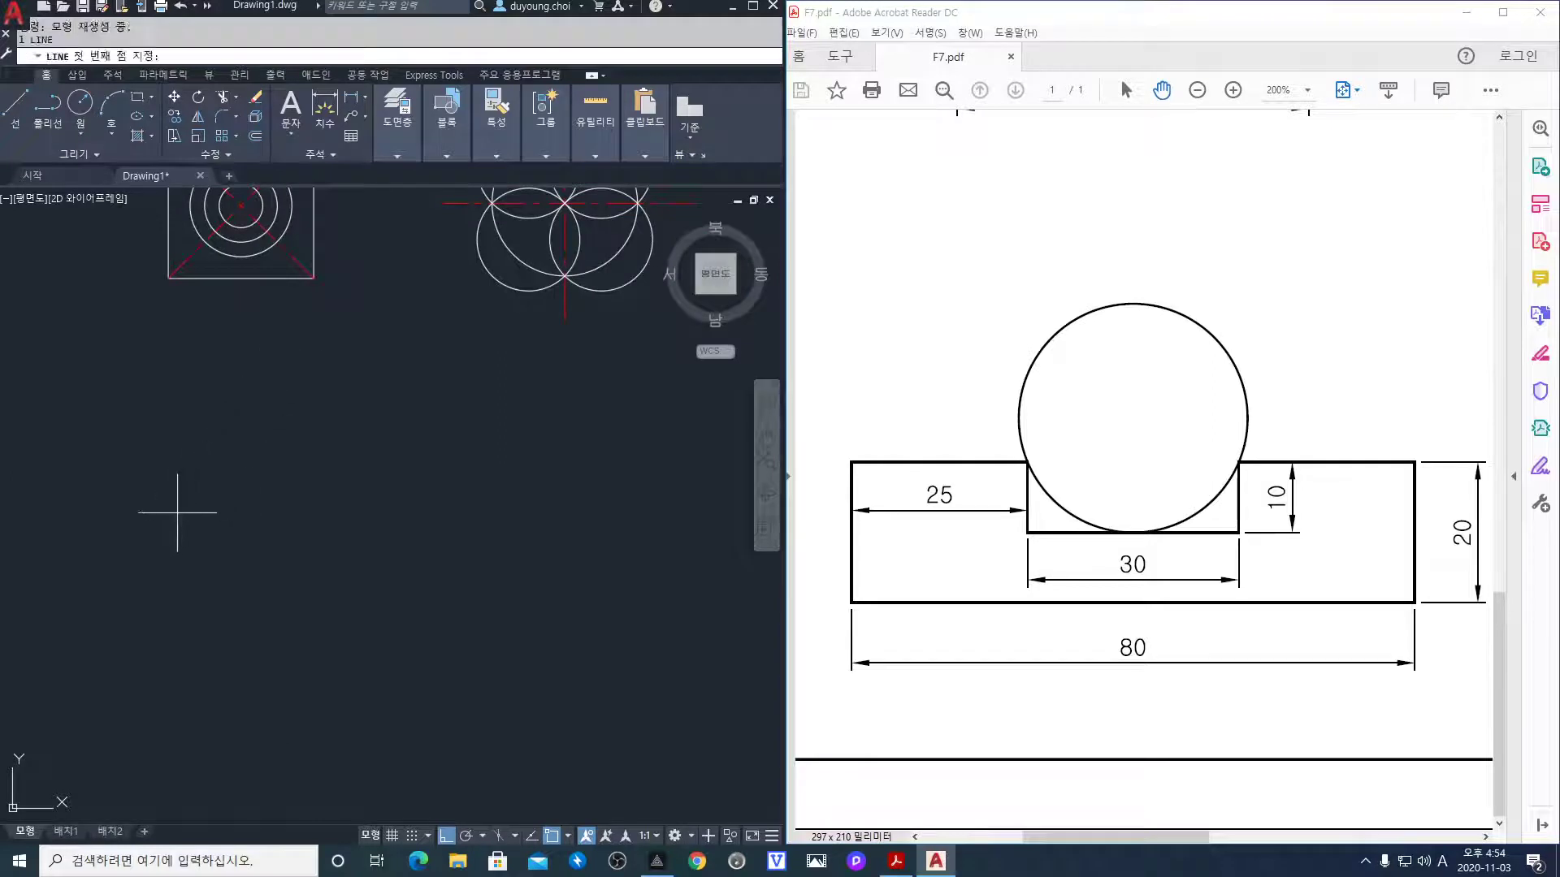
pyautogui.click(156, 516)
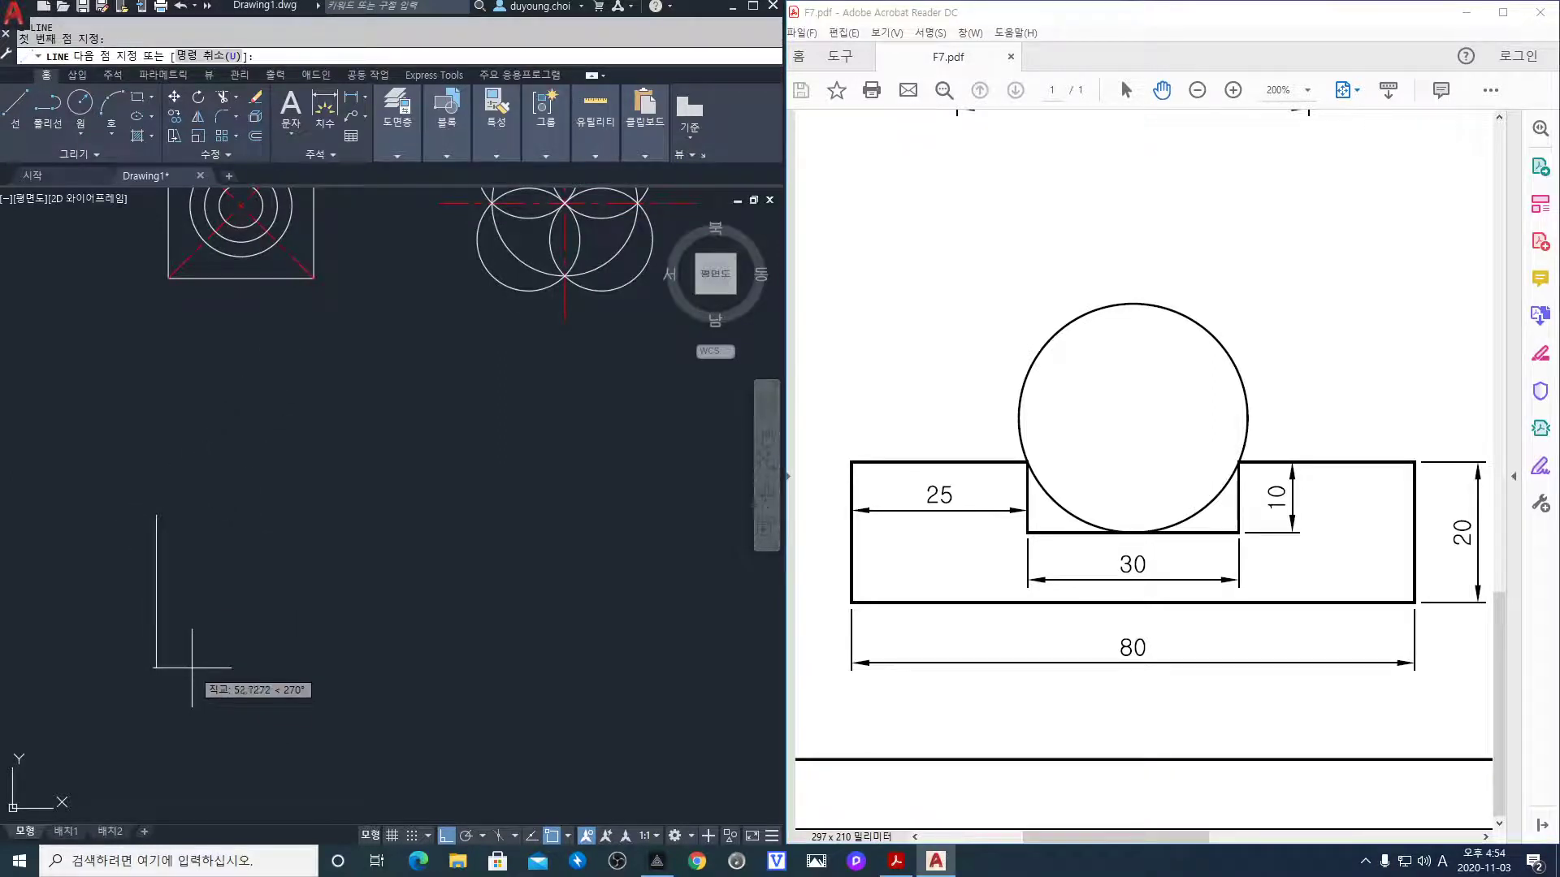
pyautogui.write('20')
pyautogui.press('Return')
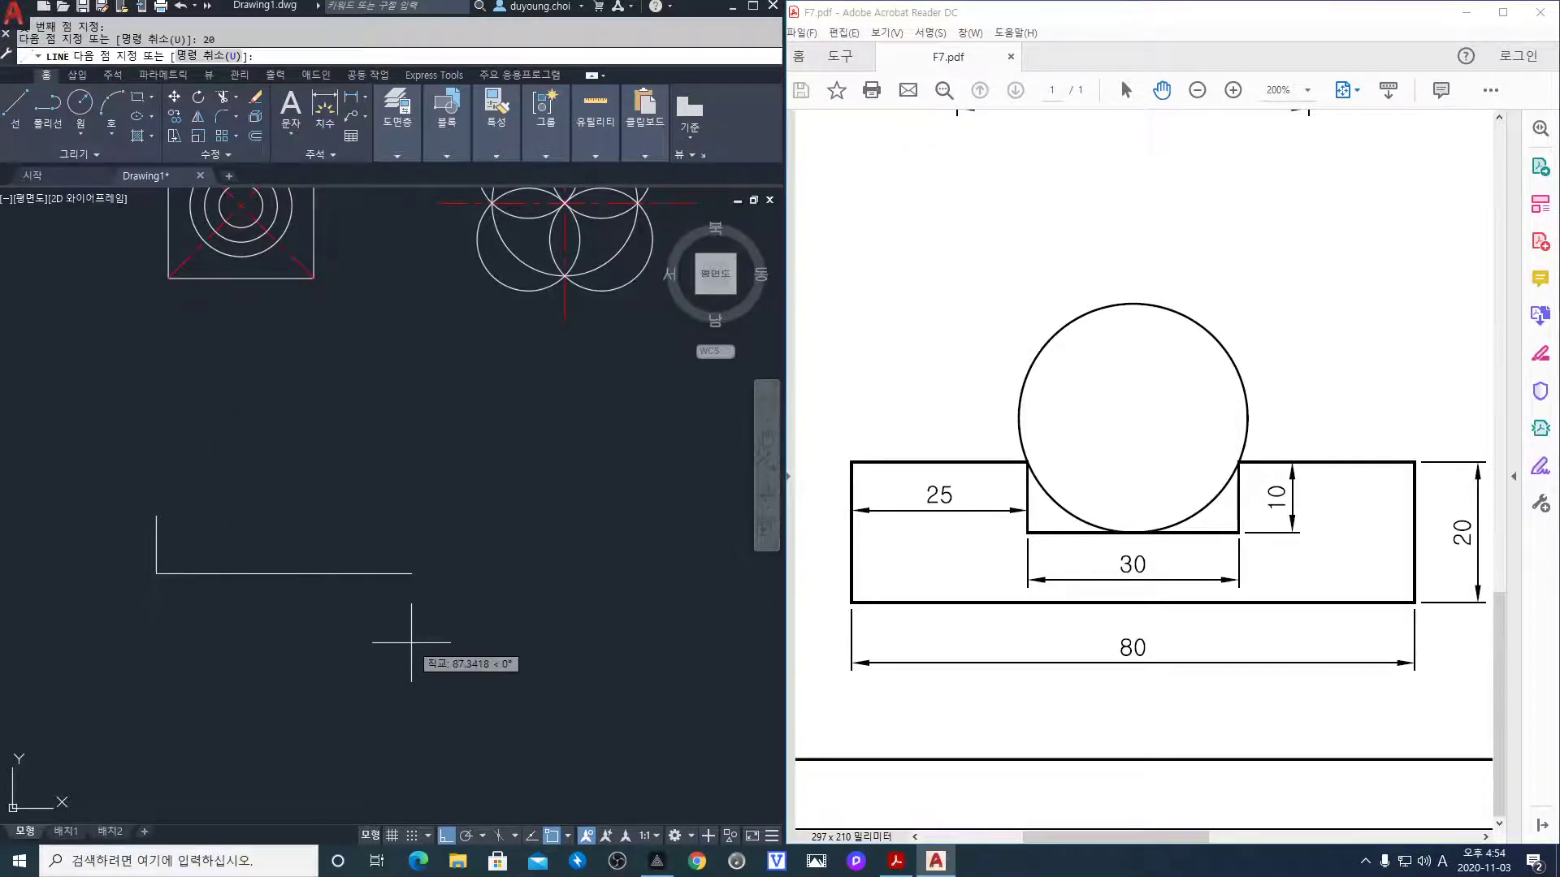
pyautogui.write('80')
pyautogui.press('Return')
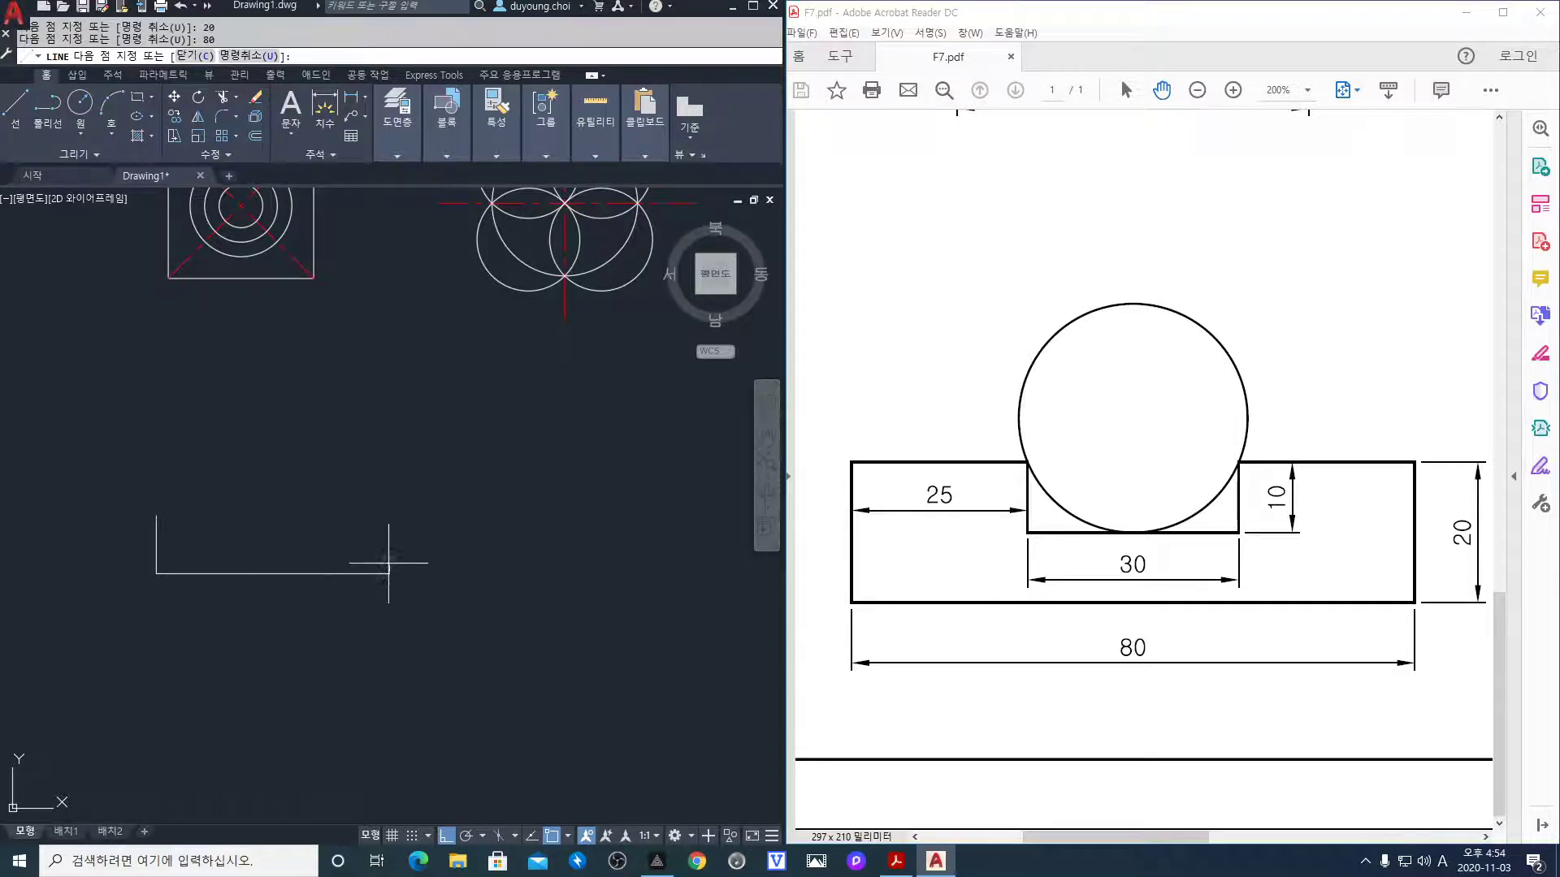
pyautogui.write('20')
pyautogui.press('Return')
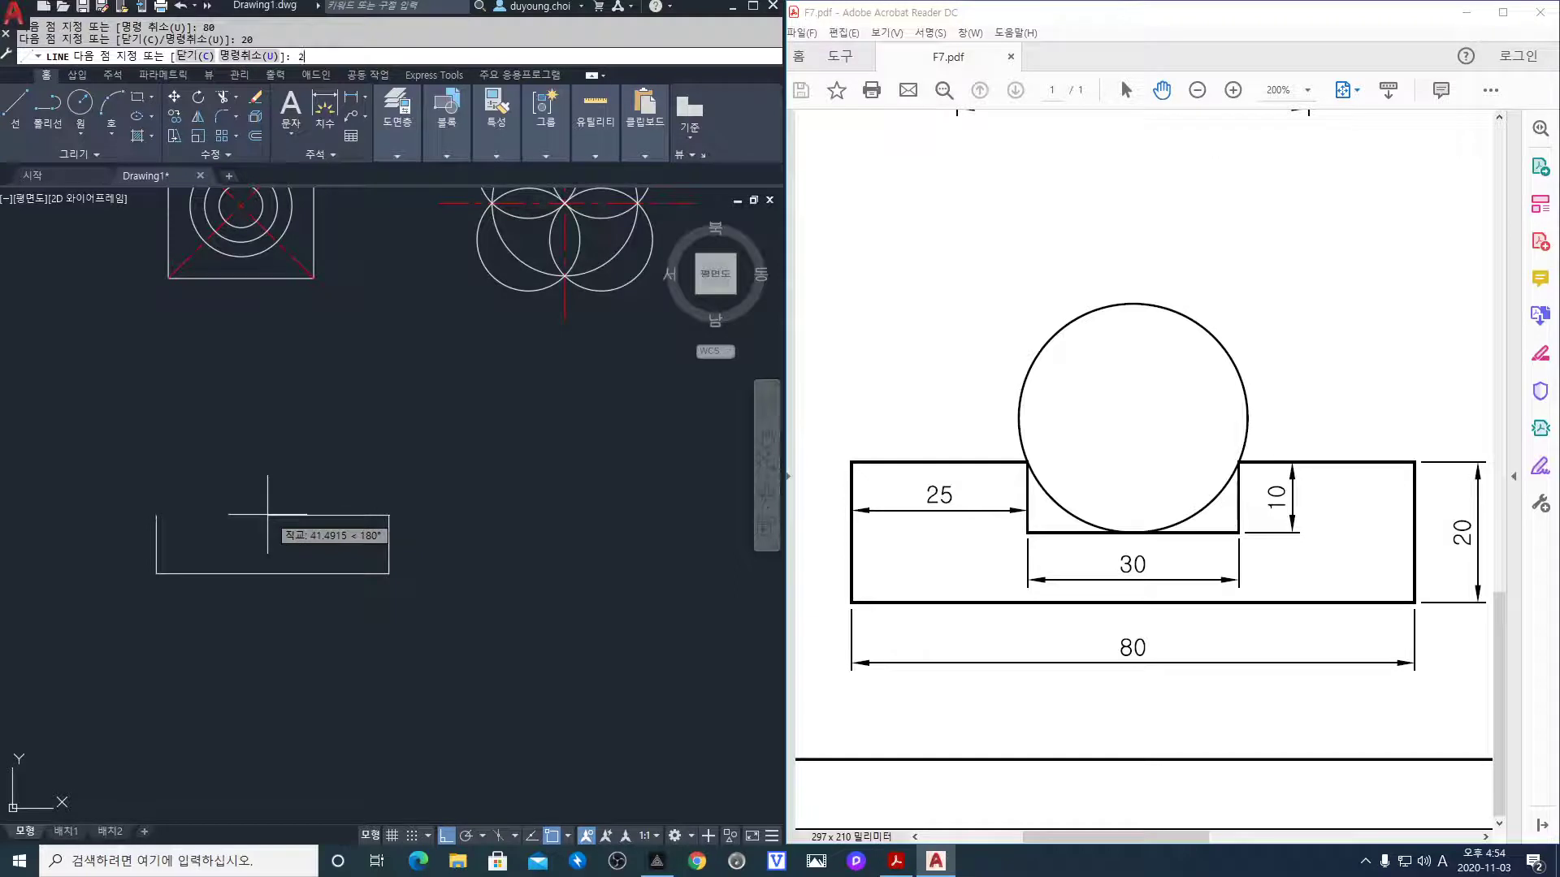
# Add top edges 25, 10, 30 and 10 forming the notch, and close the outline
pyautogui.write('25')
pyautogui.press('Return')
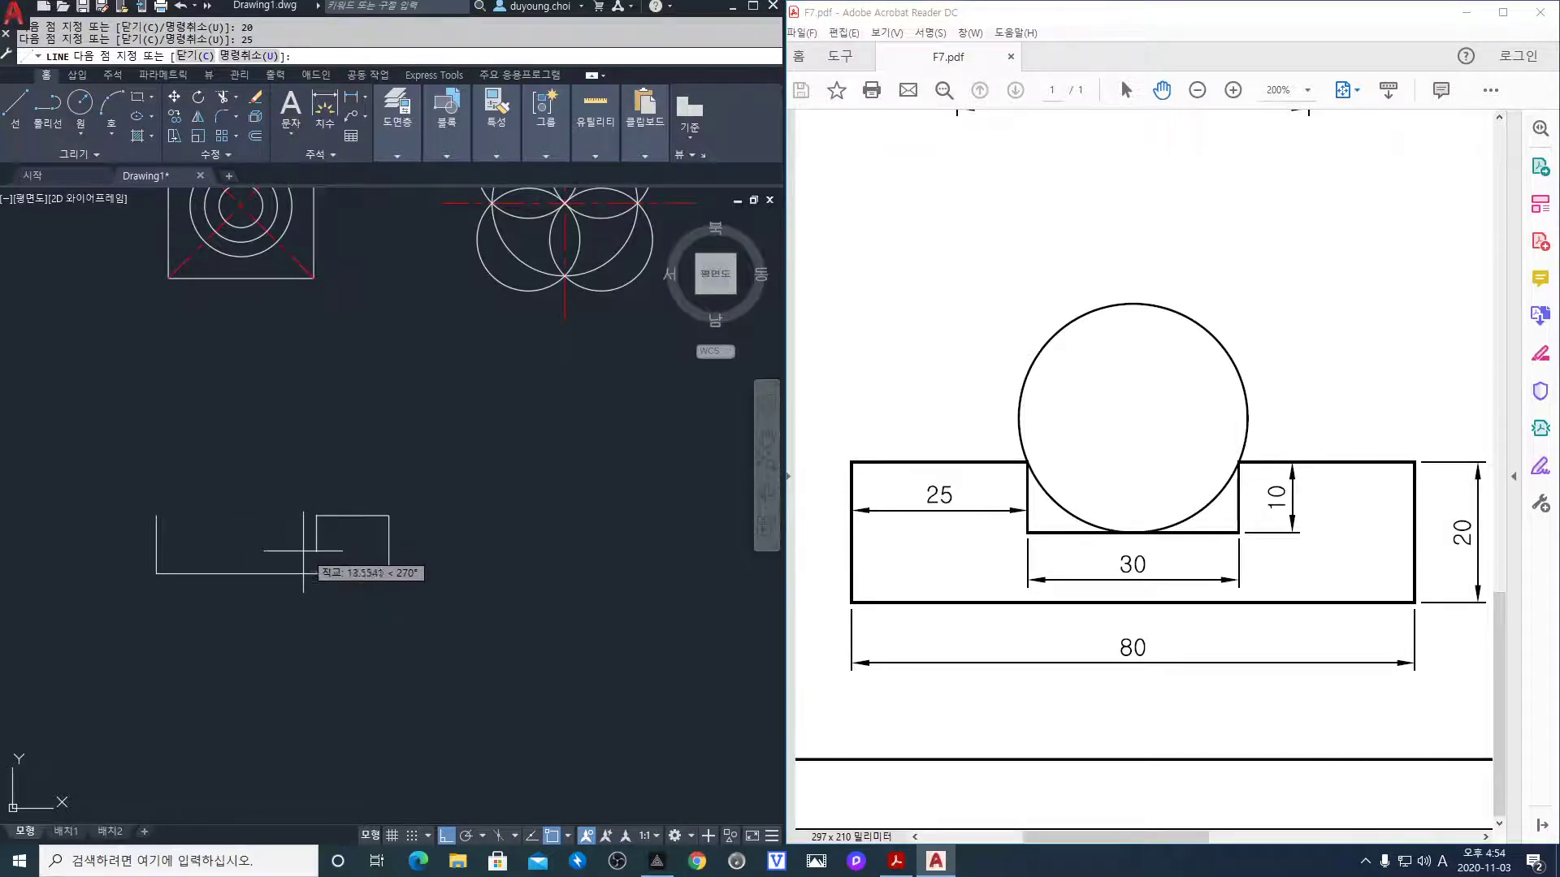
pyautogui.write('10')
pyautogui.press('Return')
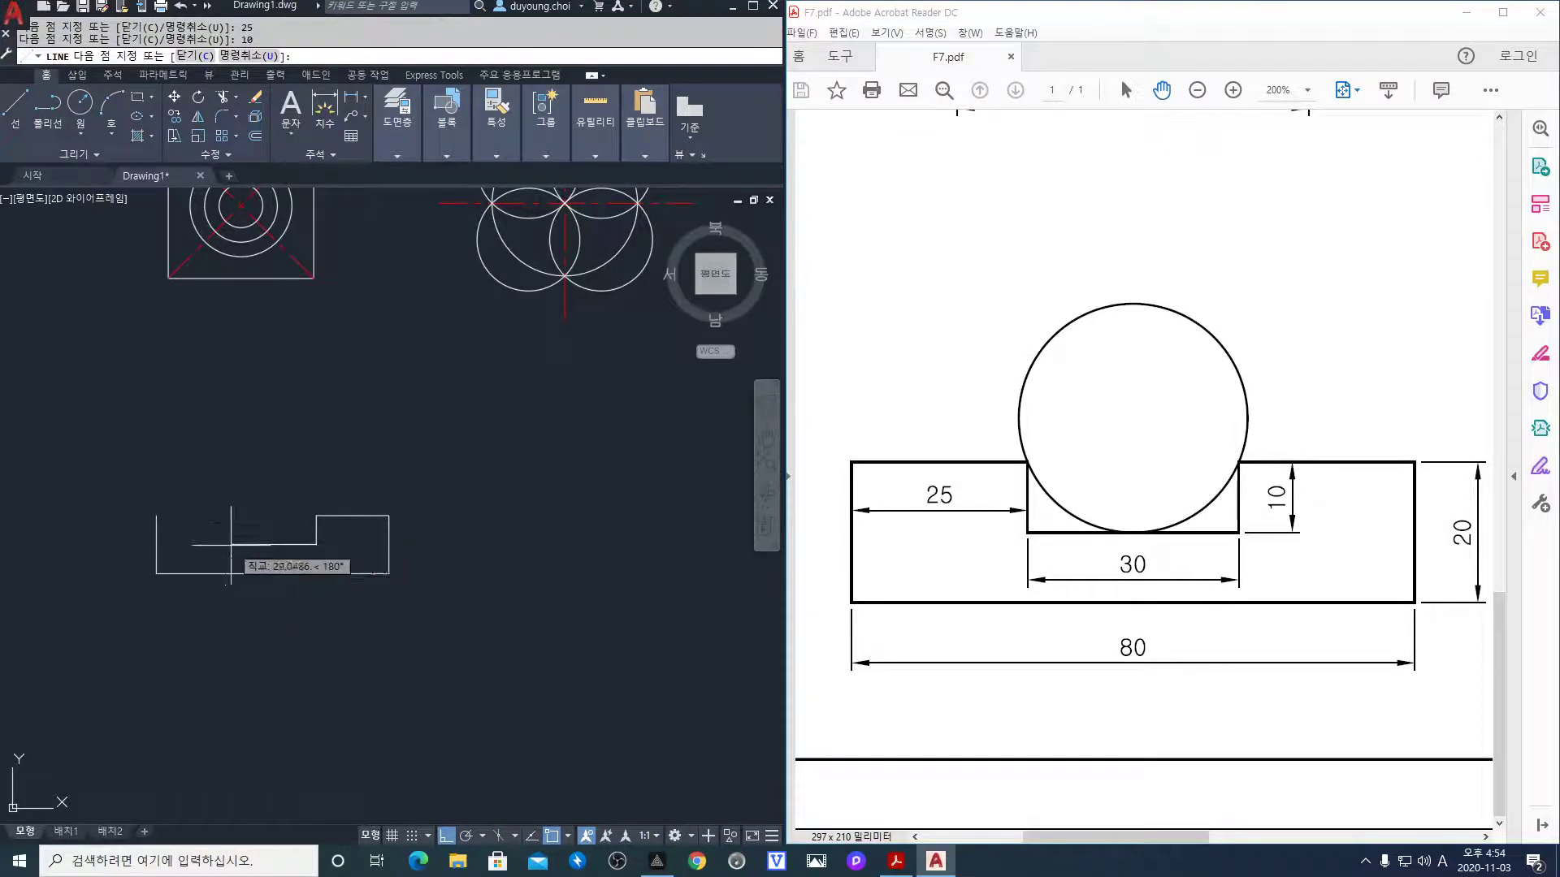
pyautogui.write('30')
pyautogui.press('Return')
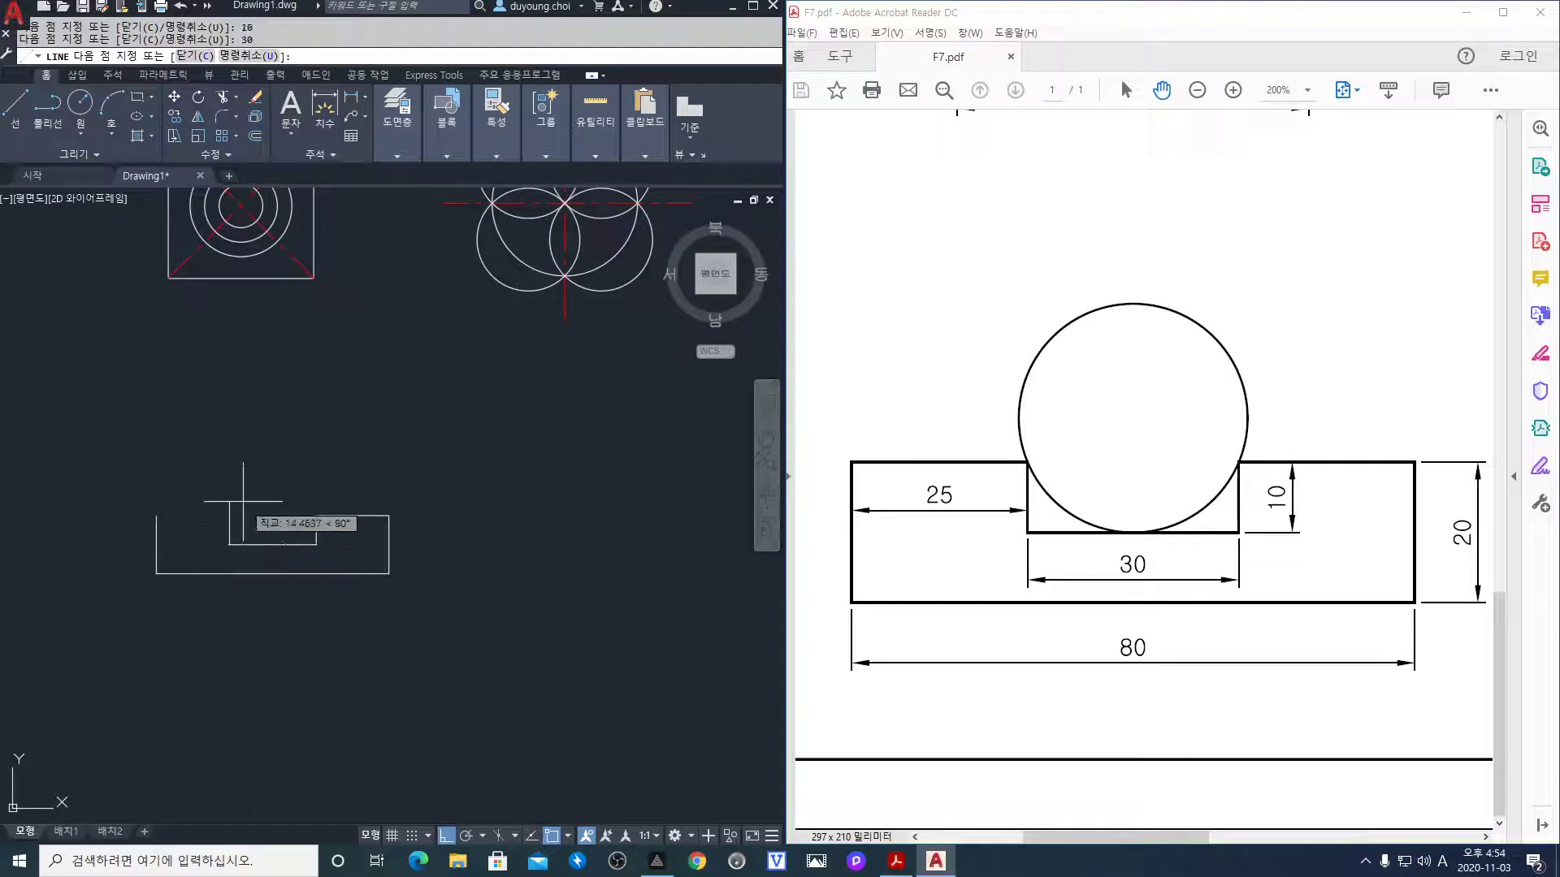
pyautogui.write('1')
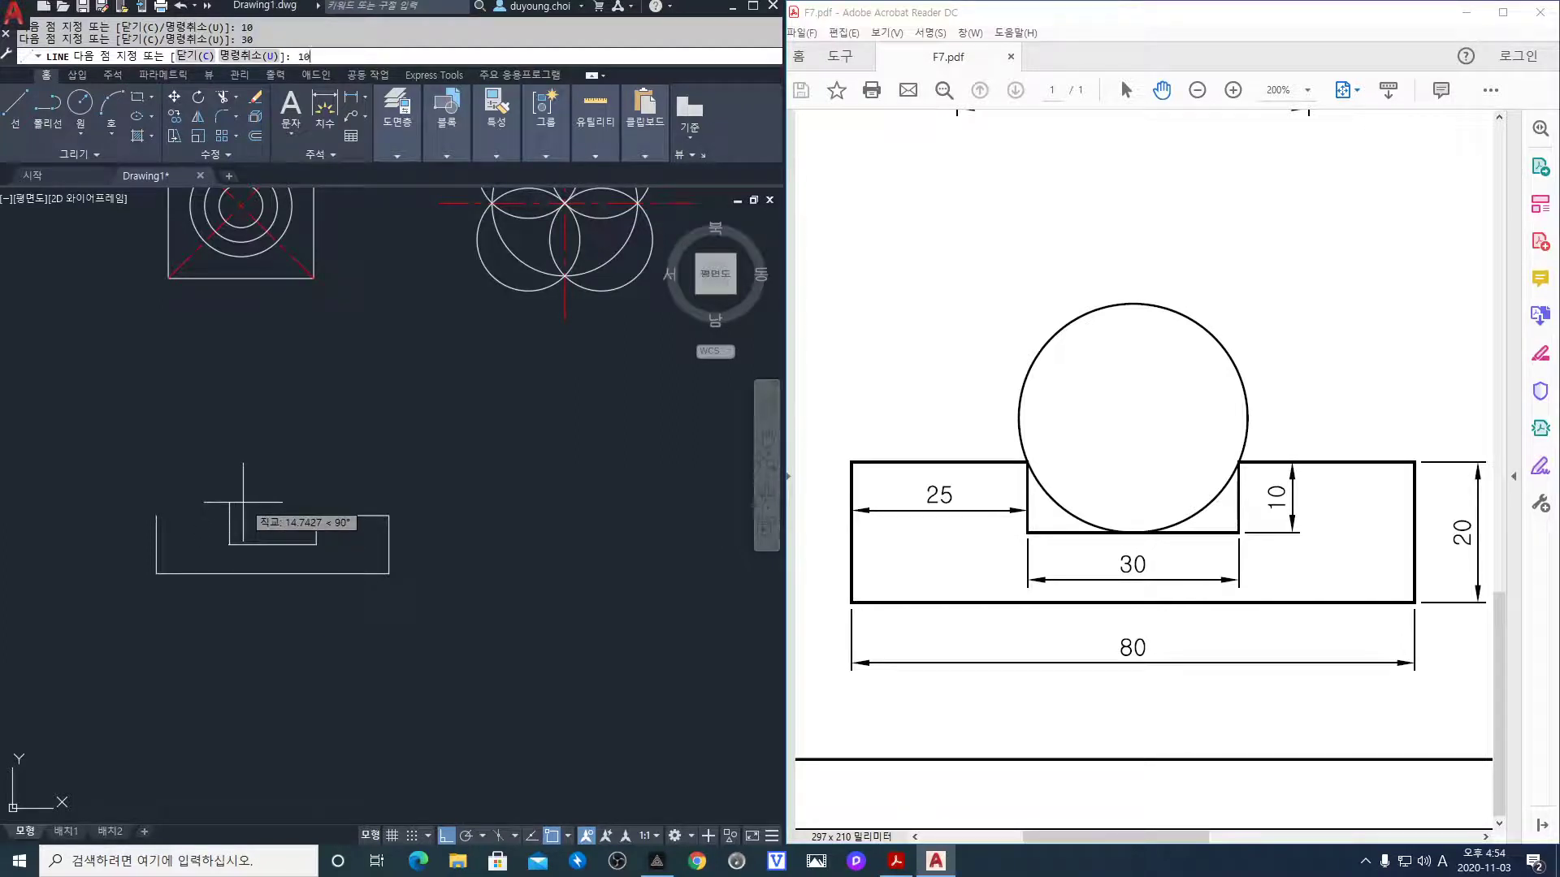
pyautogui.write('0')
pyautogui.press('Return')
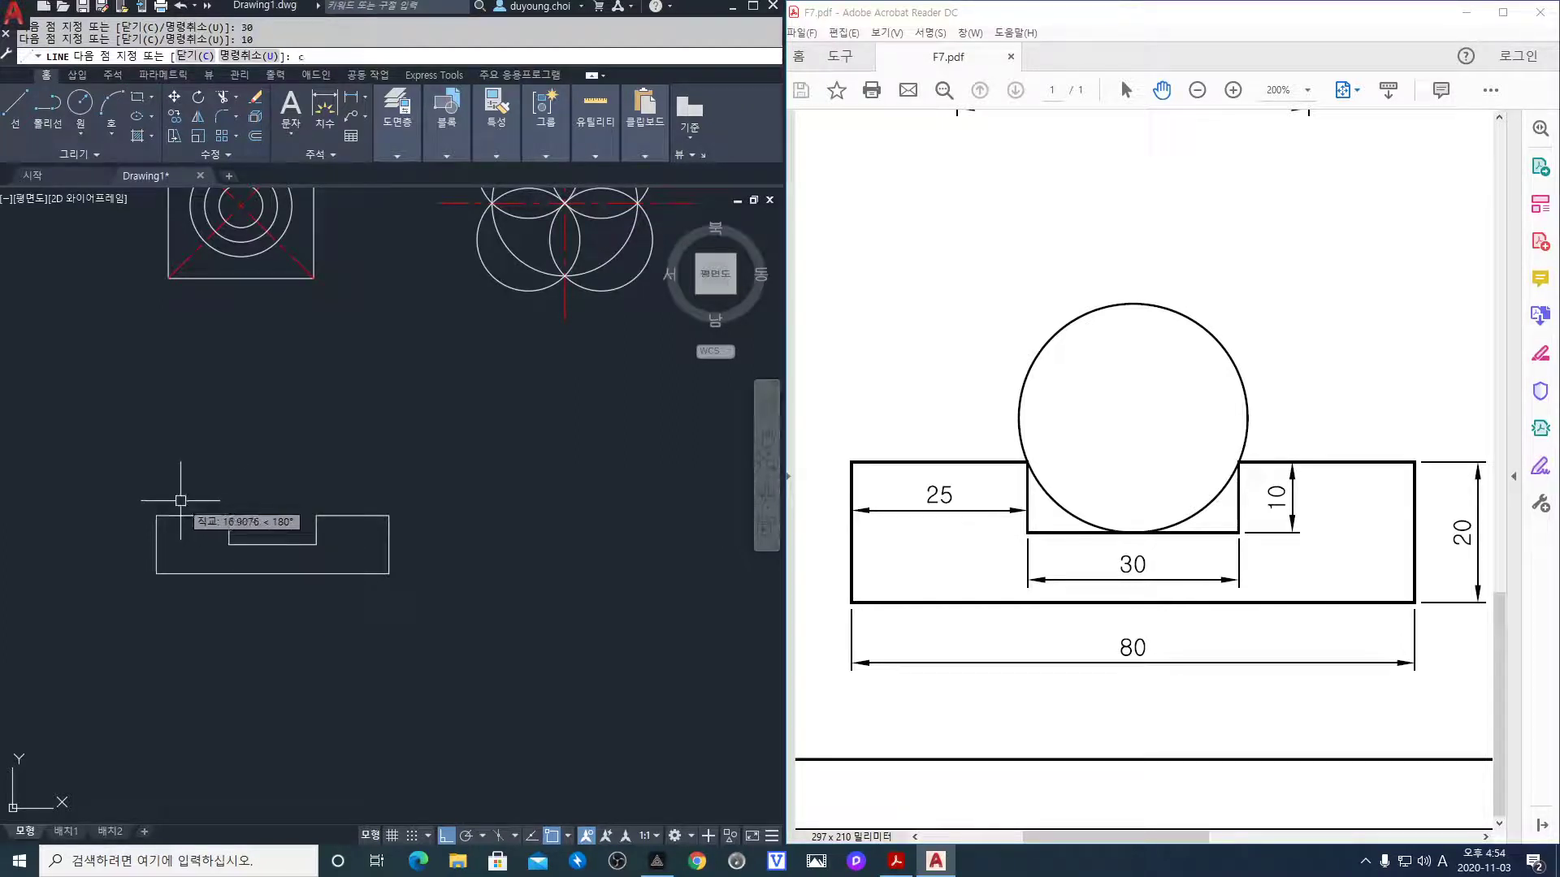
pyautogui.write('c')
pyautogui.press('Return')
pyautogui.scroll(2, 228, 512)
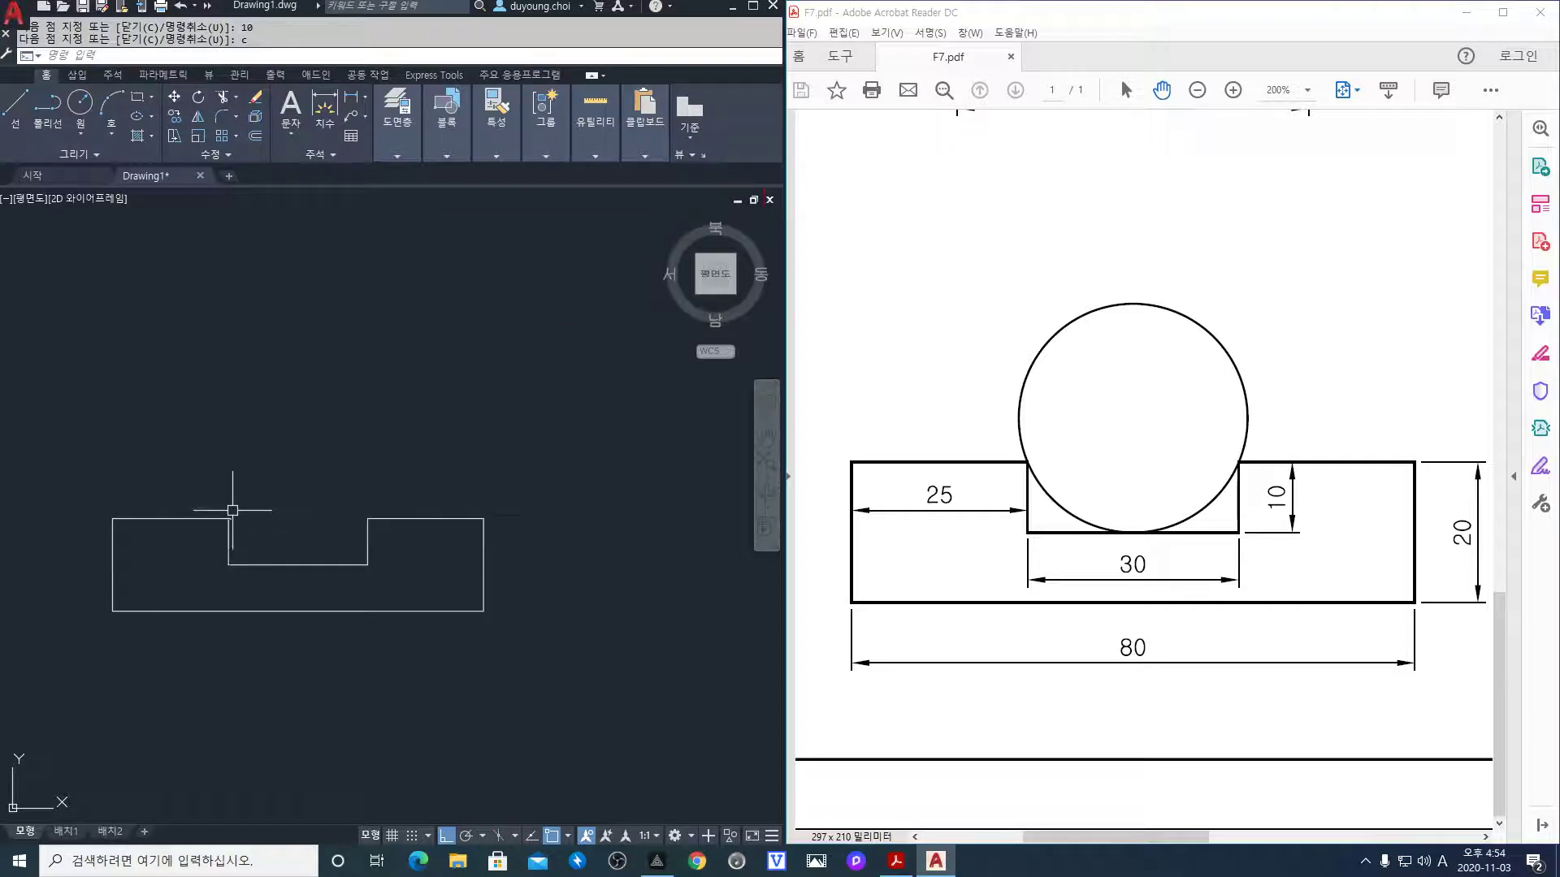
pyautogui.scroll(2, 230, 512)
pyautogui.moveTo(367, 556); pyautogui.dragTo(389, 496, button='middle')
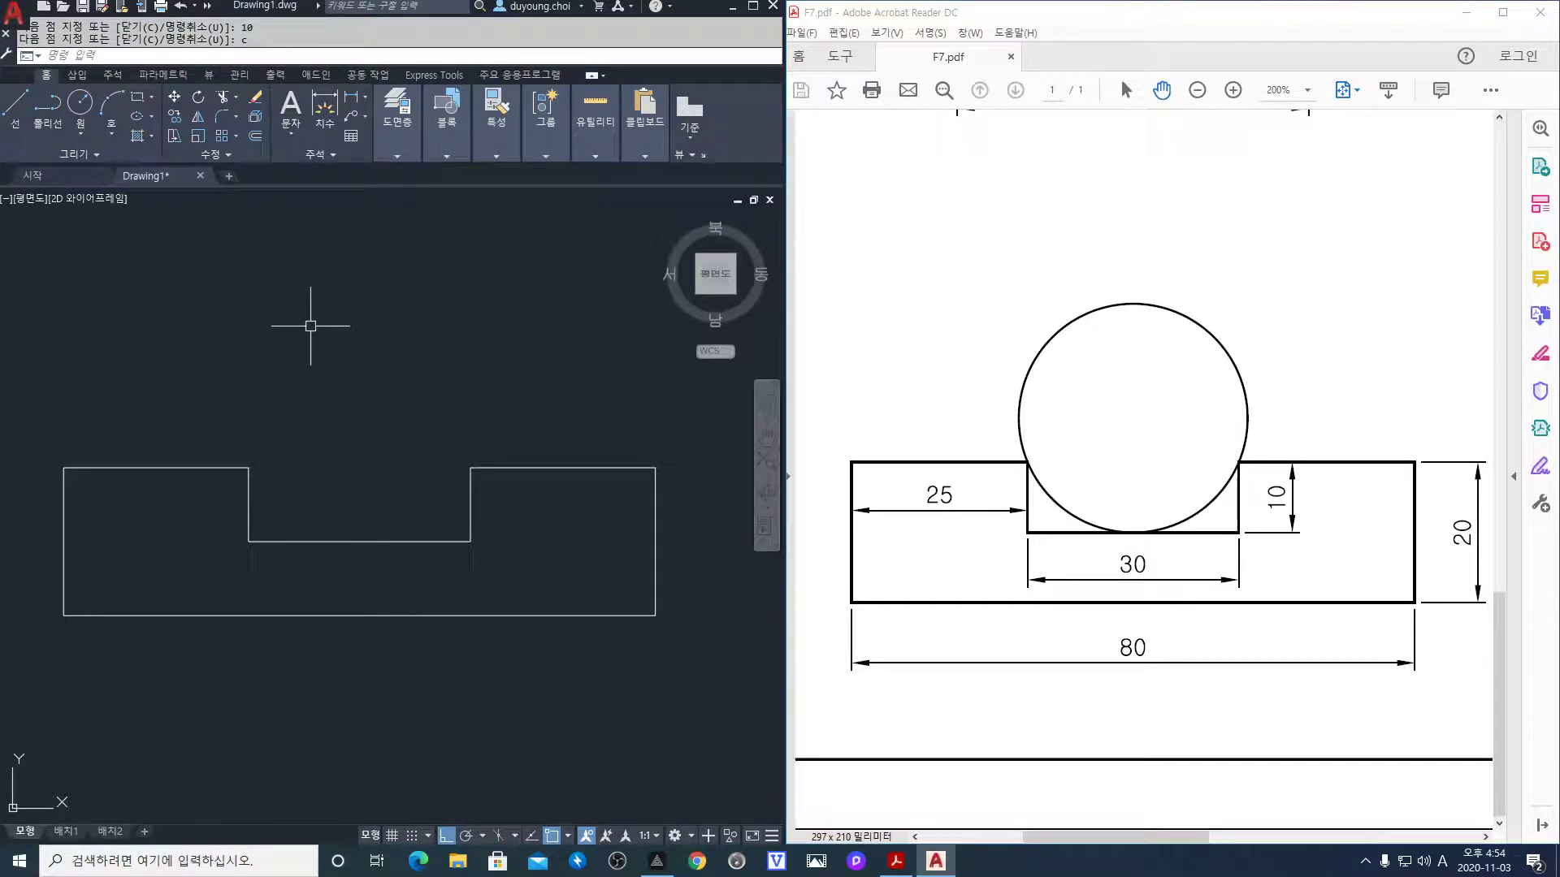
# Draw a 3P circle through the notch's two top corners and the midpoint of its floor
pyautogui.write('c')
pyautogui.press('Return')
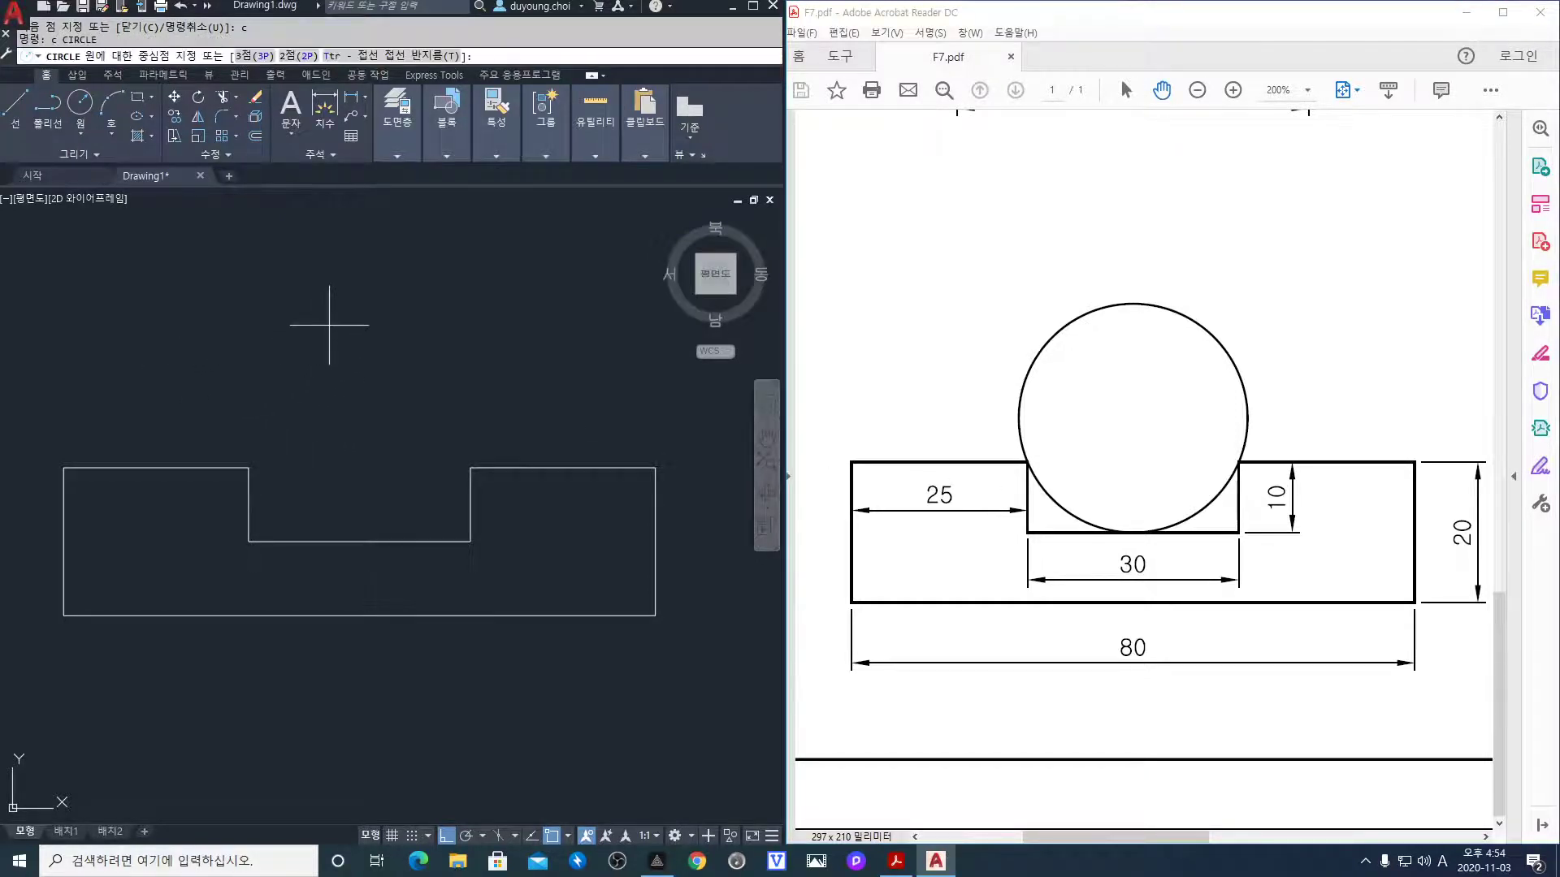
pyautogui.click(266, 59)
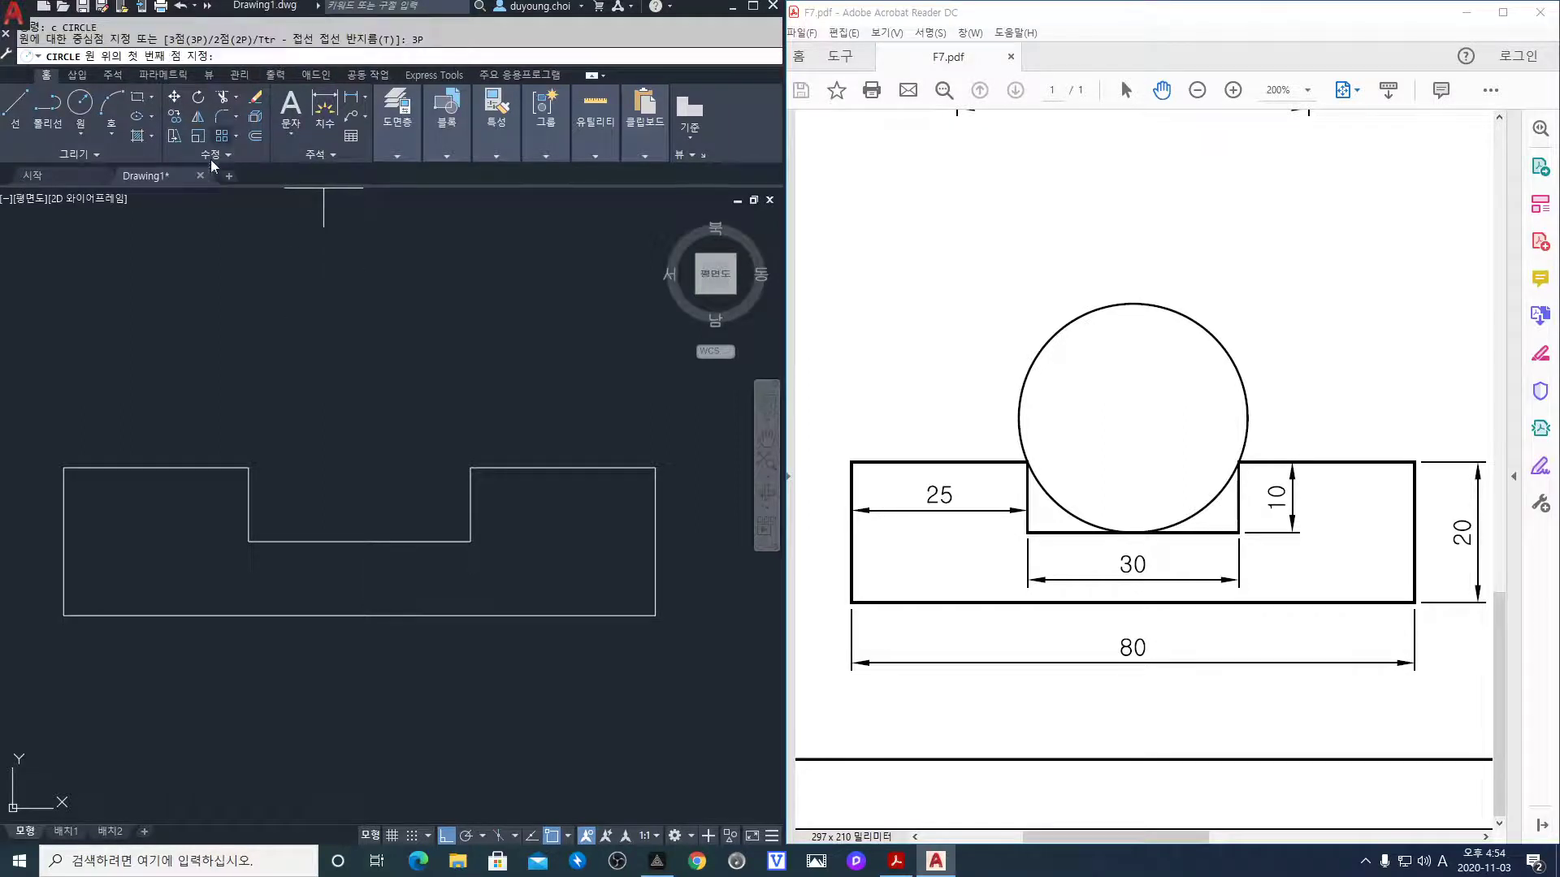
pyautogui.click(248, 468)
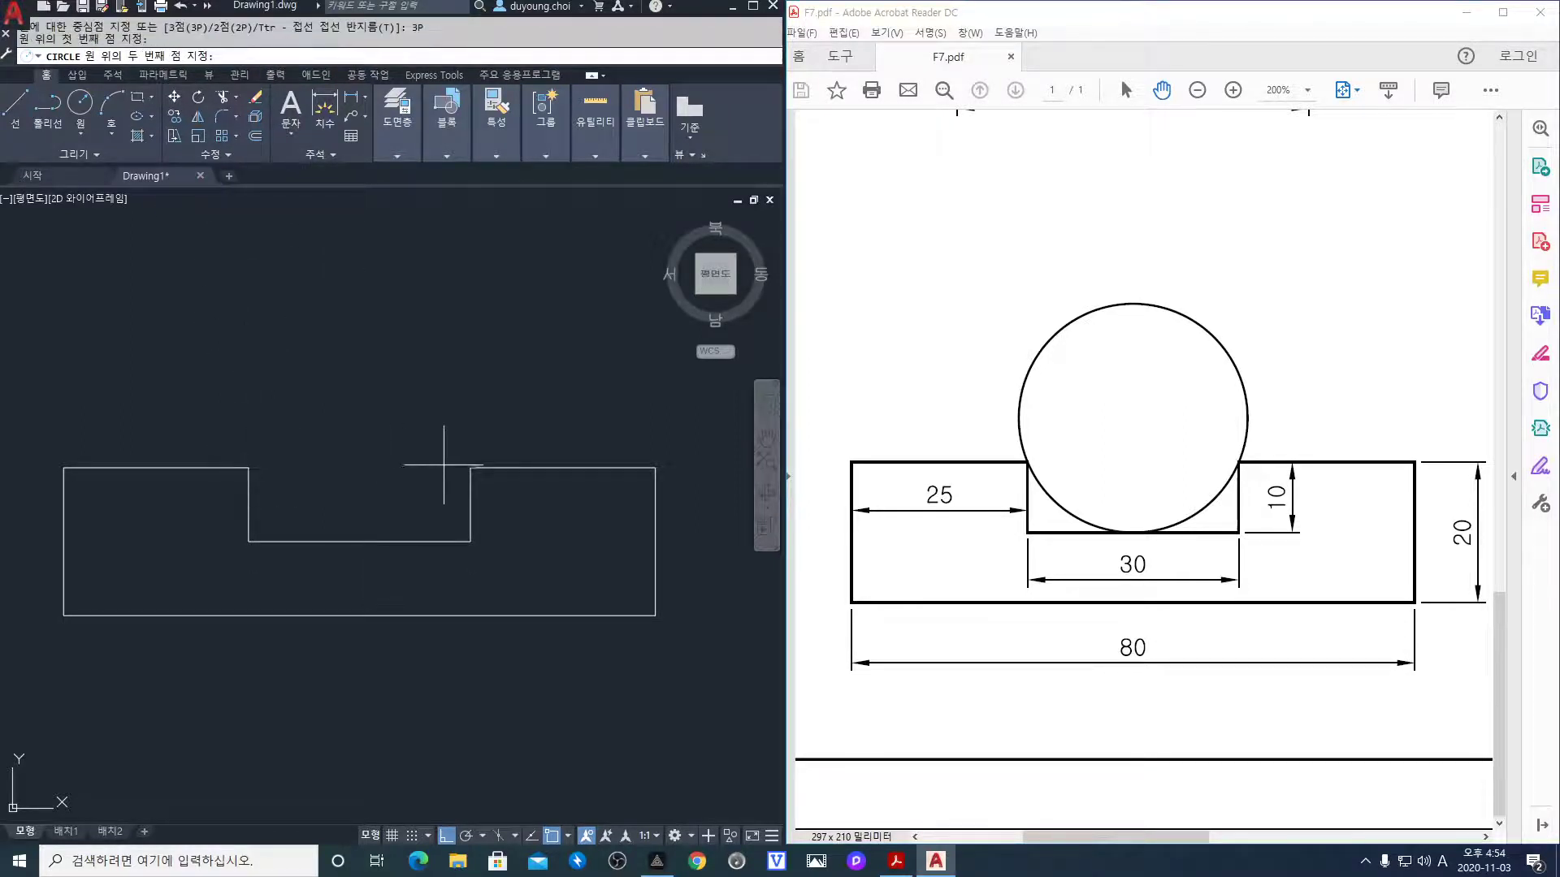
pyautogui.click(470, 468)
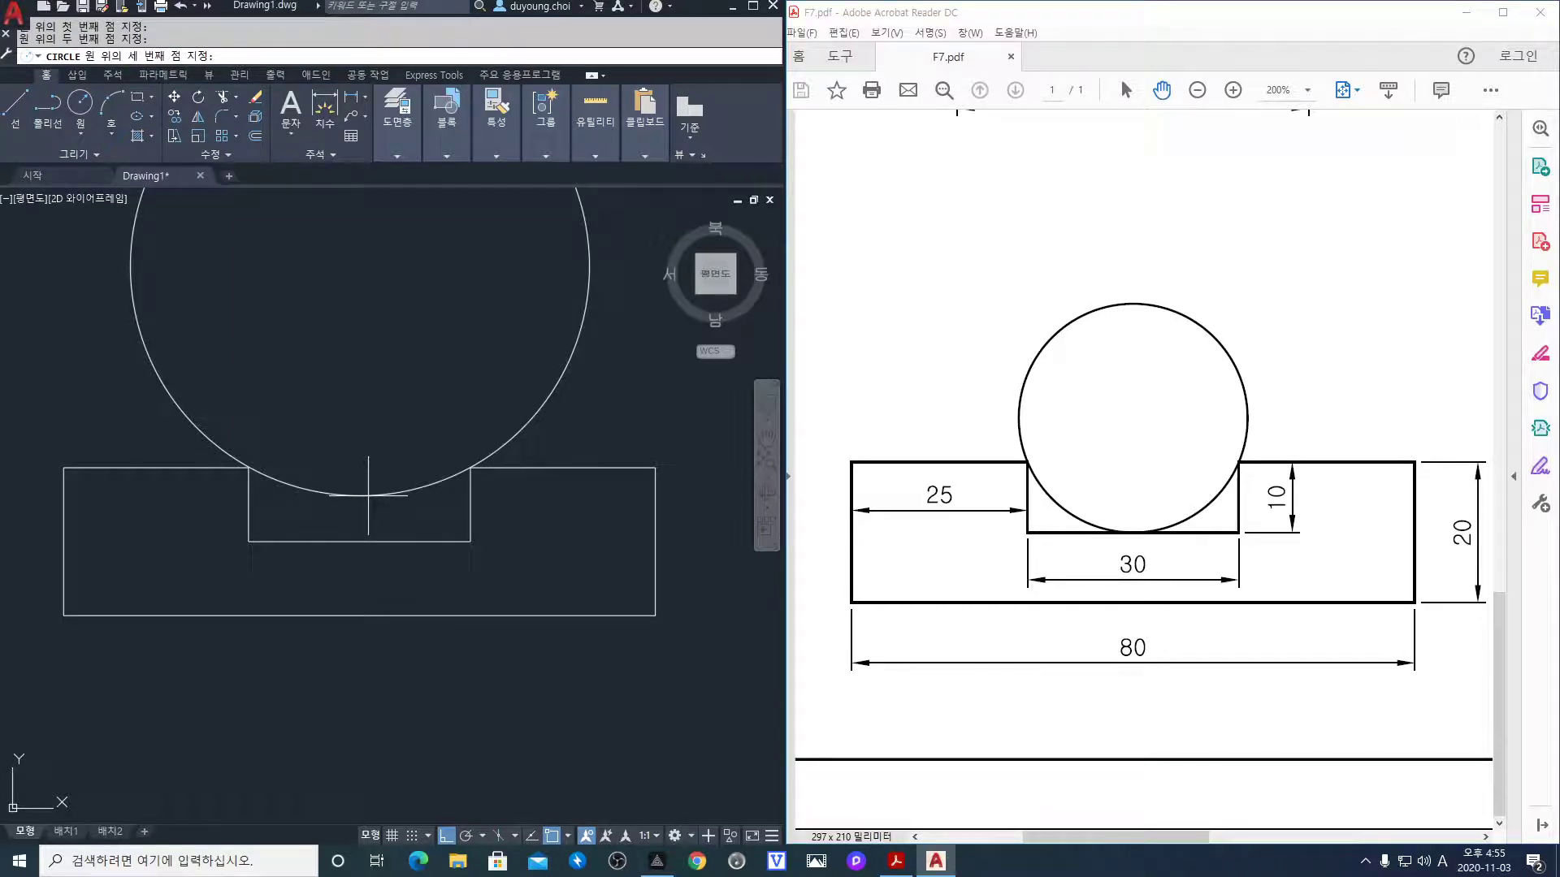
pyautogui.press('F8')
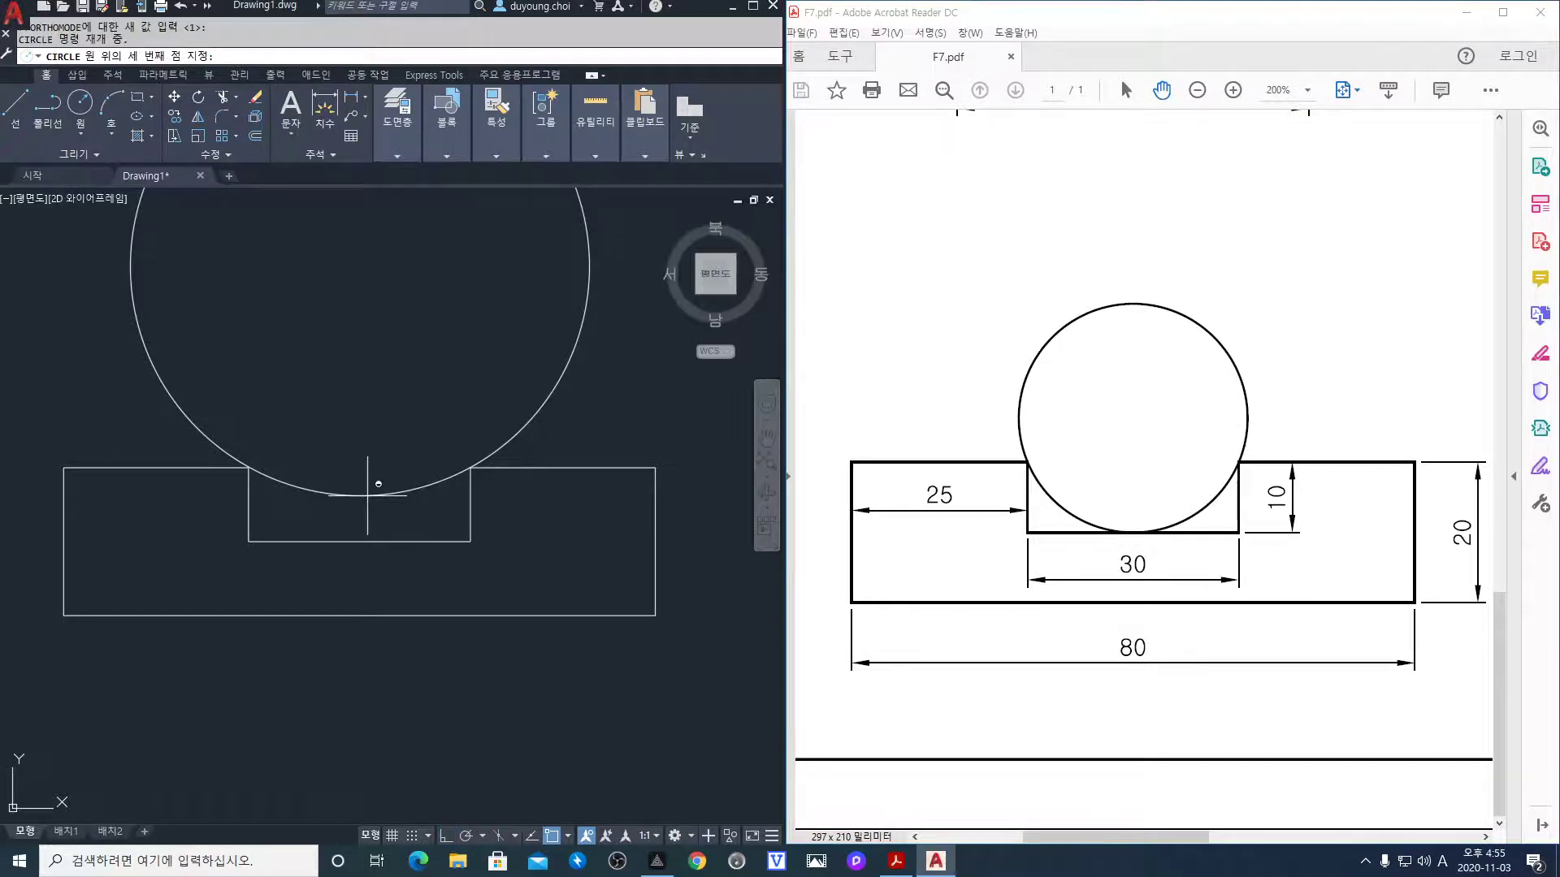
pyautogui.keyDown('shift'); pyautogui.rightClick(367, 496); pyautogui.keyUp('shift')
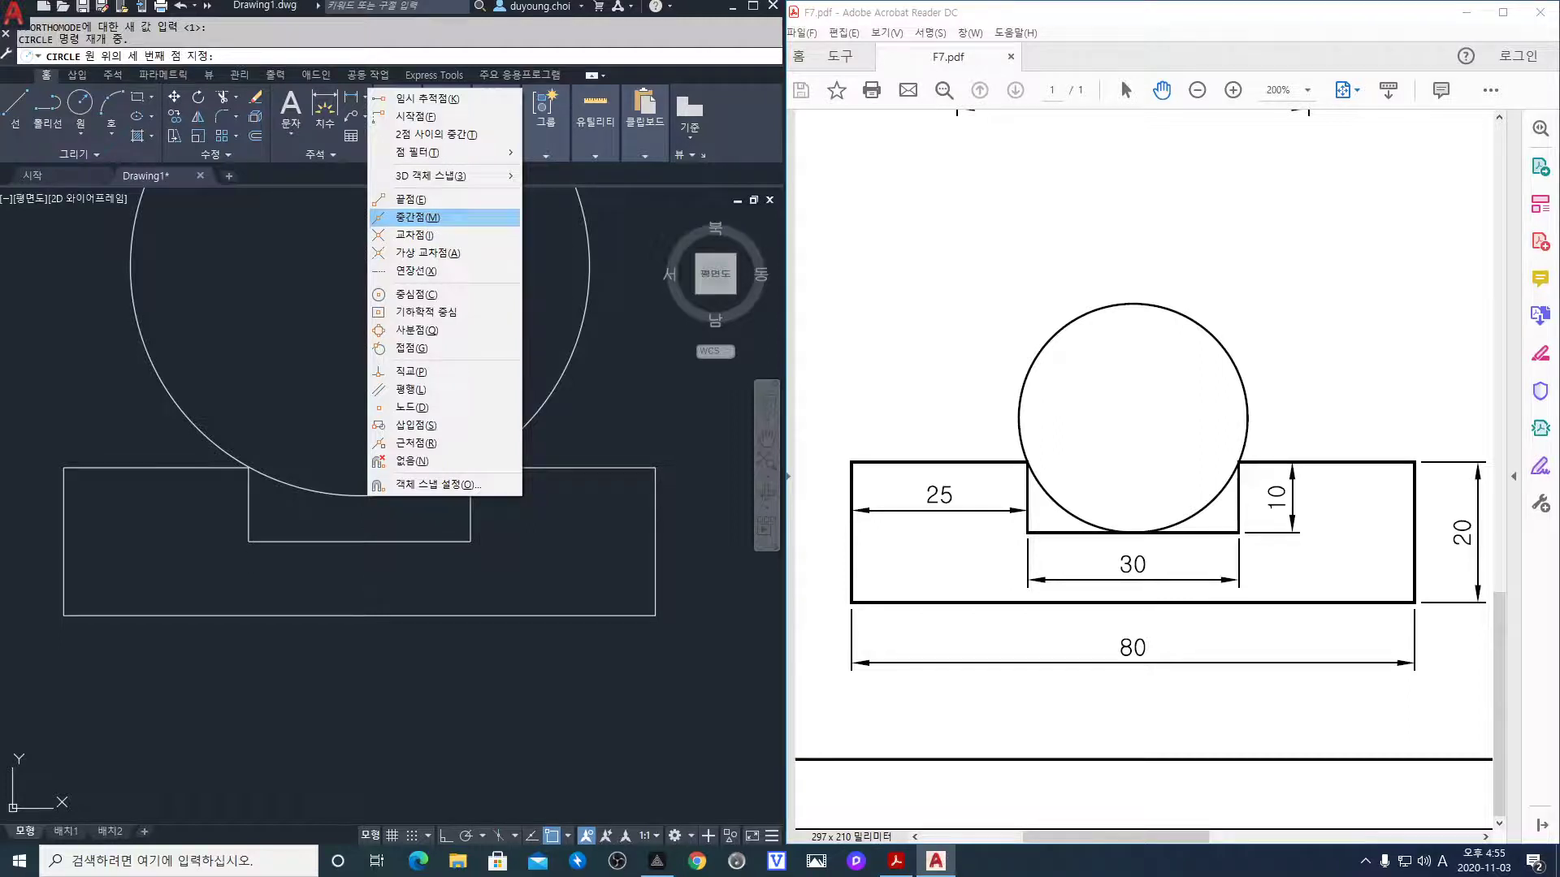
pyautogui.click(417, 217)
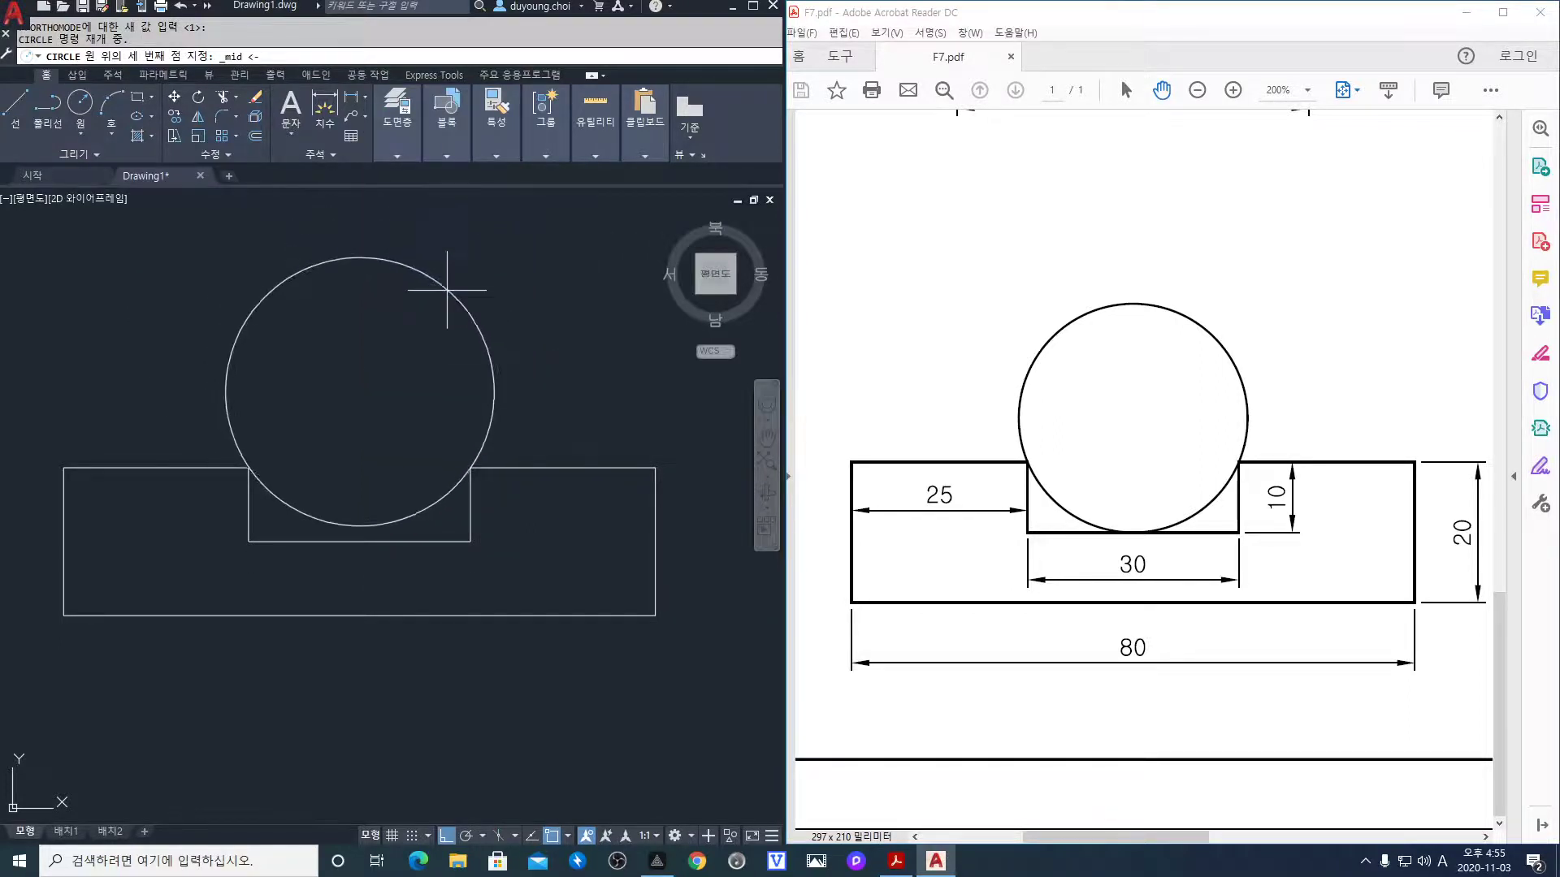
pyautogui.click(410, 536)
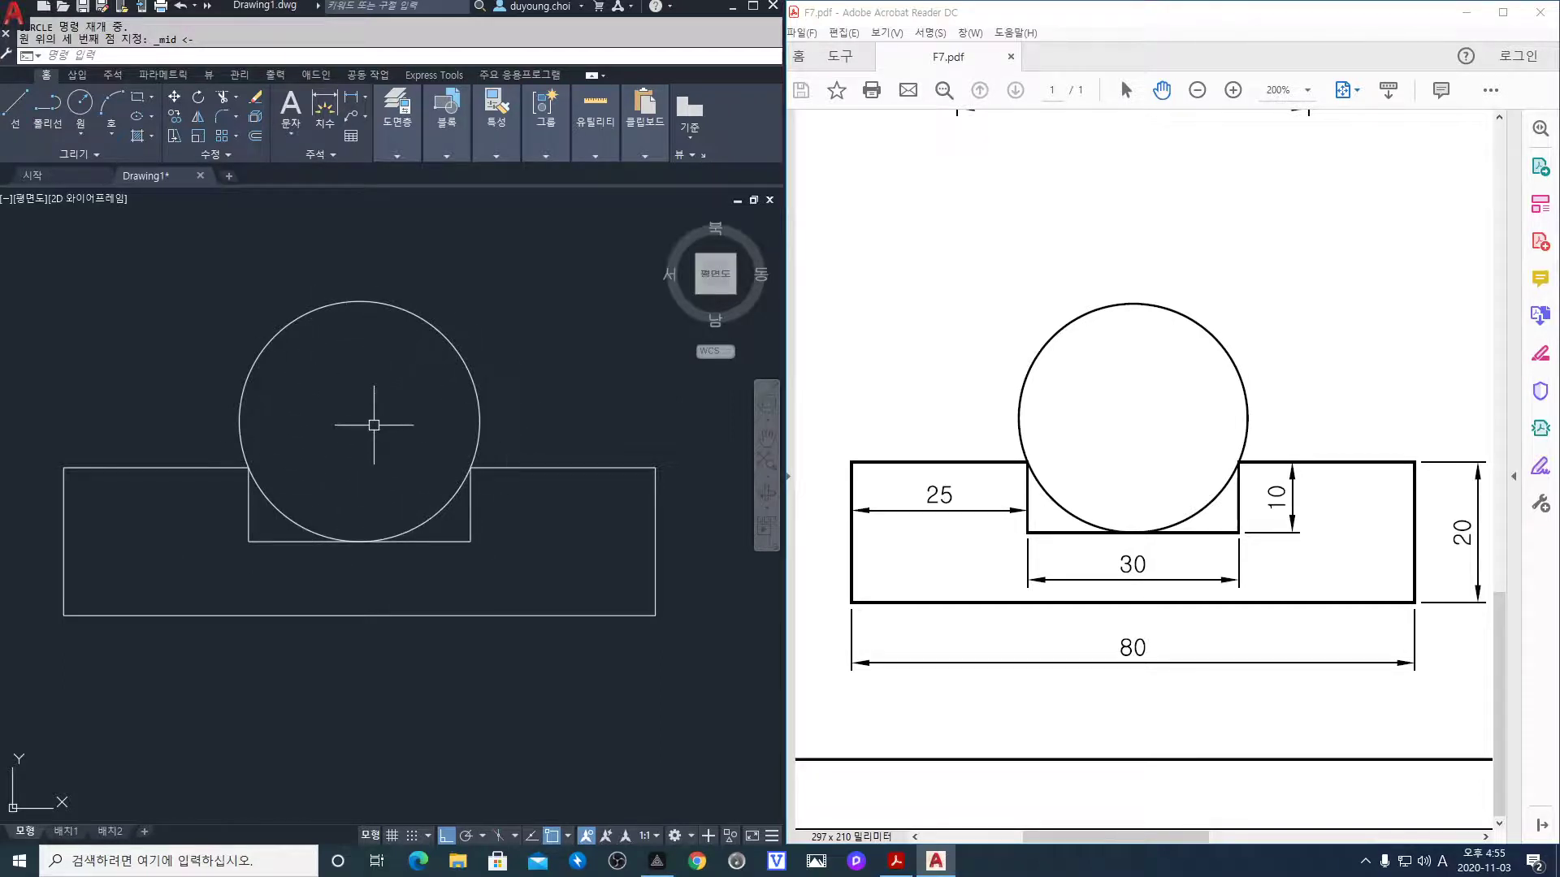
# Pan the PDF to the 70×60 triangle view and move AutoCAD's view to empty space
pyautogui.moveTo(1175, 472); pyautogui.dragTo(860, 475)
pyautogui.moveTo(1384, 476); pyautogui.dragTo(1018, 417)
pyautogui.click(501, 461)
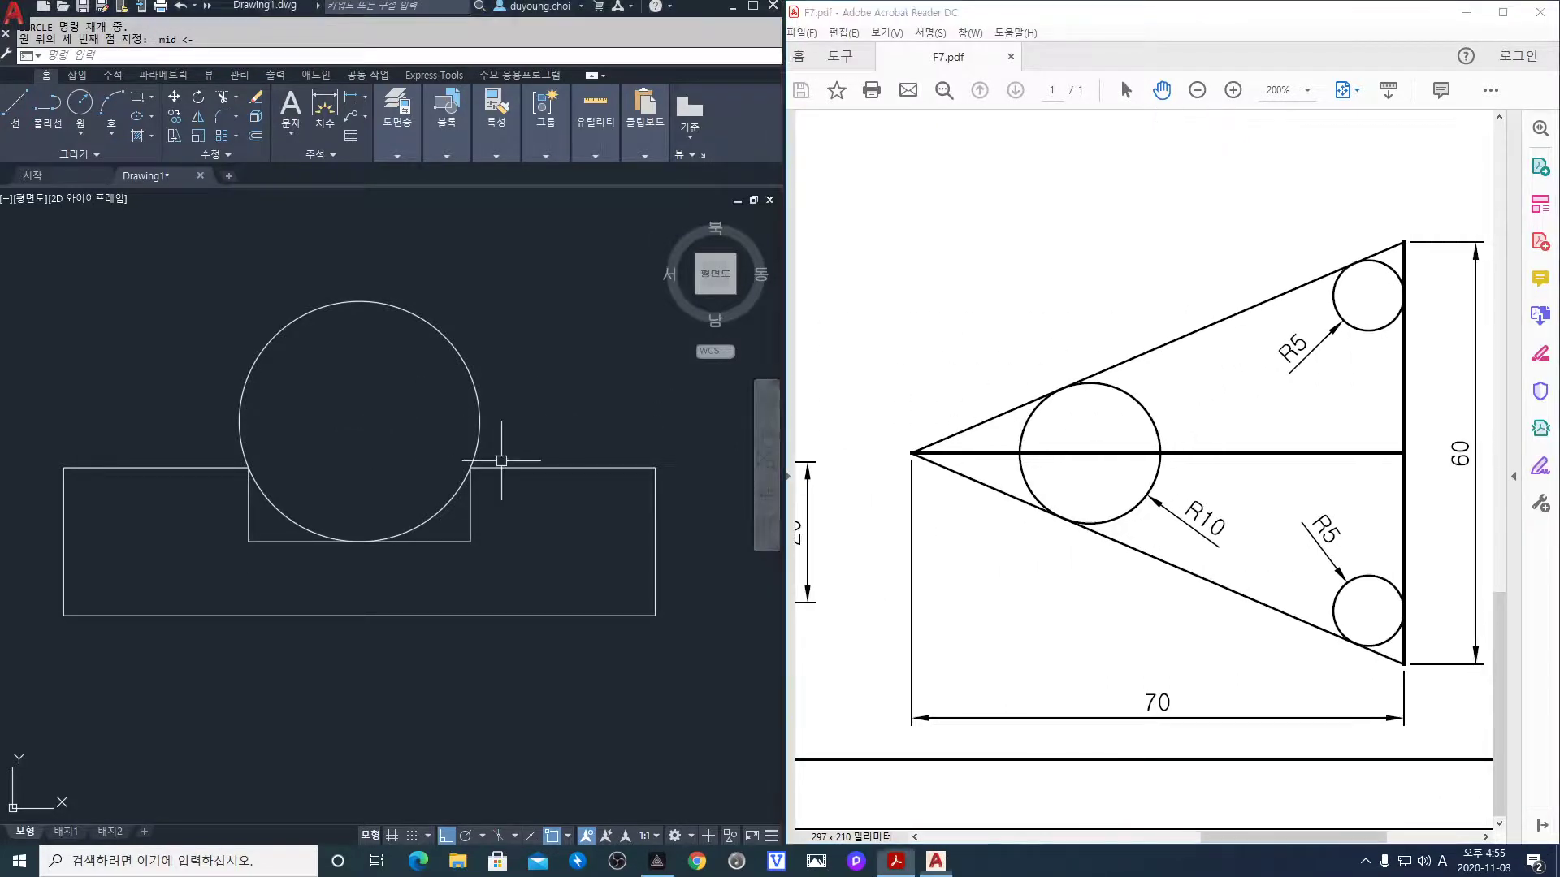
pyautogui.scroll(-4, 501, 460)
pyautogui.moveTo(609, 446); pyautogui.dragTo(252, 525, button='middle')
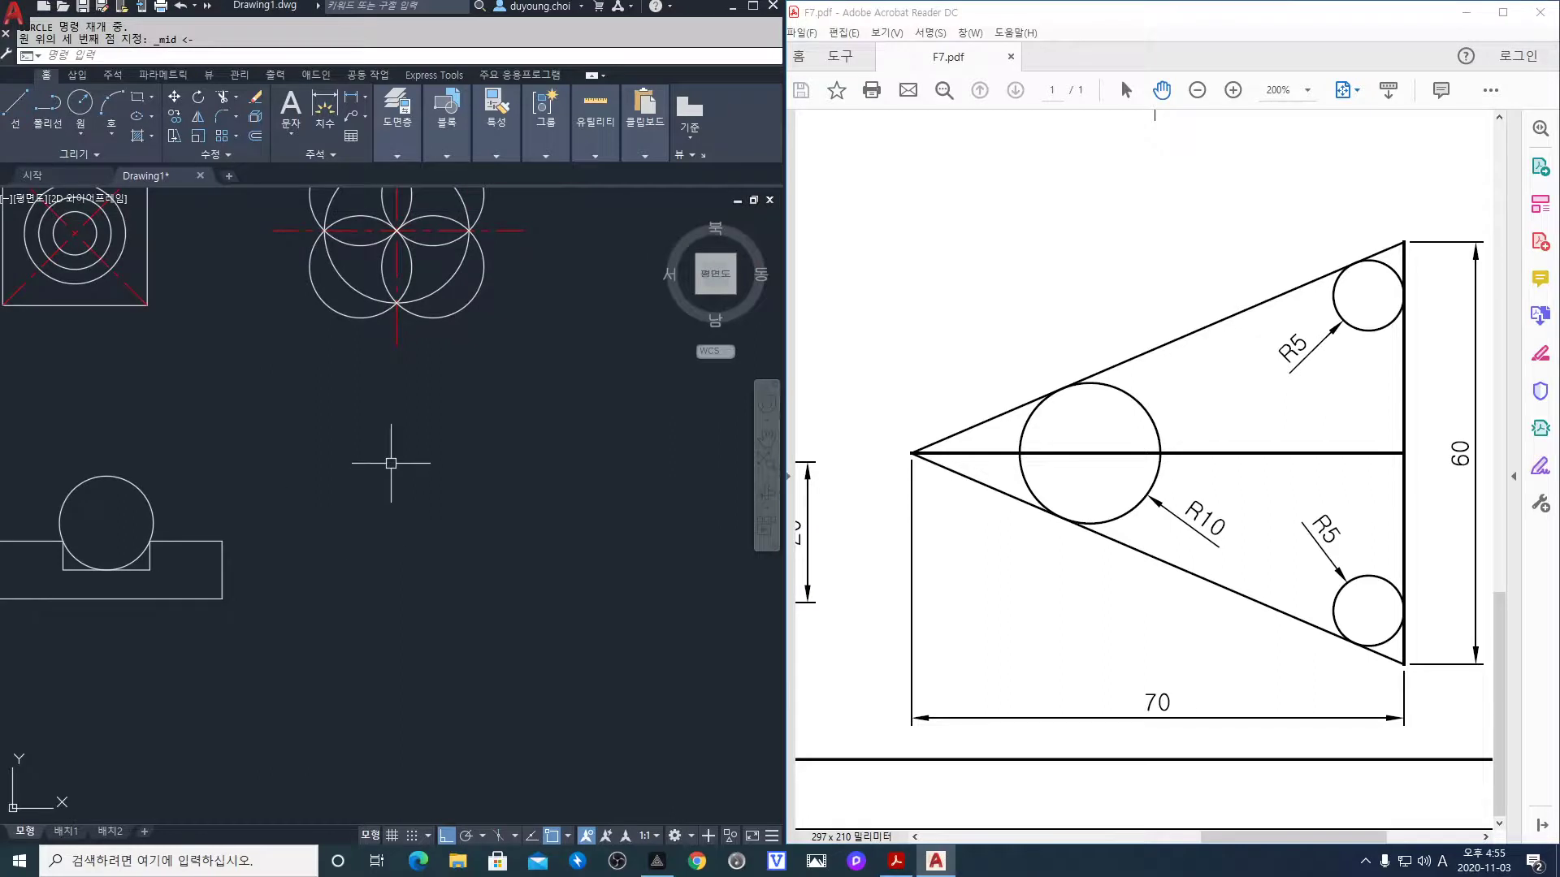
pyautogui.moveTo(824, 487); pyautogui.dragTo(1159, 488)
pyautogui.moveTo(912, 452); pyautogui.dragTo(1211, 480)
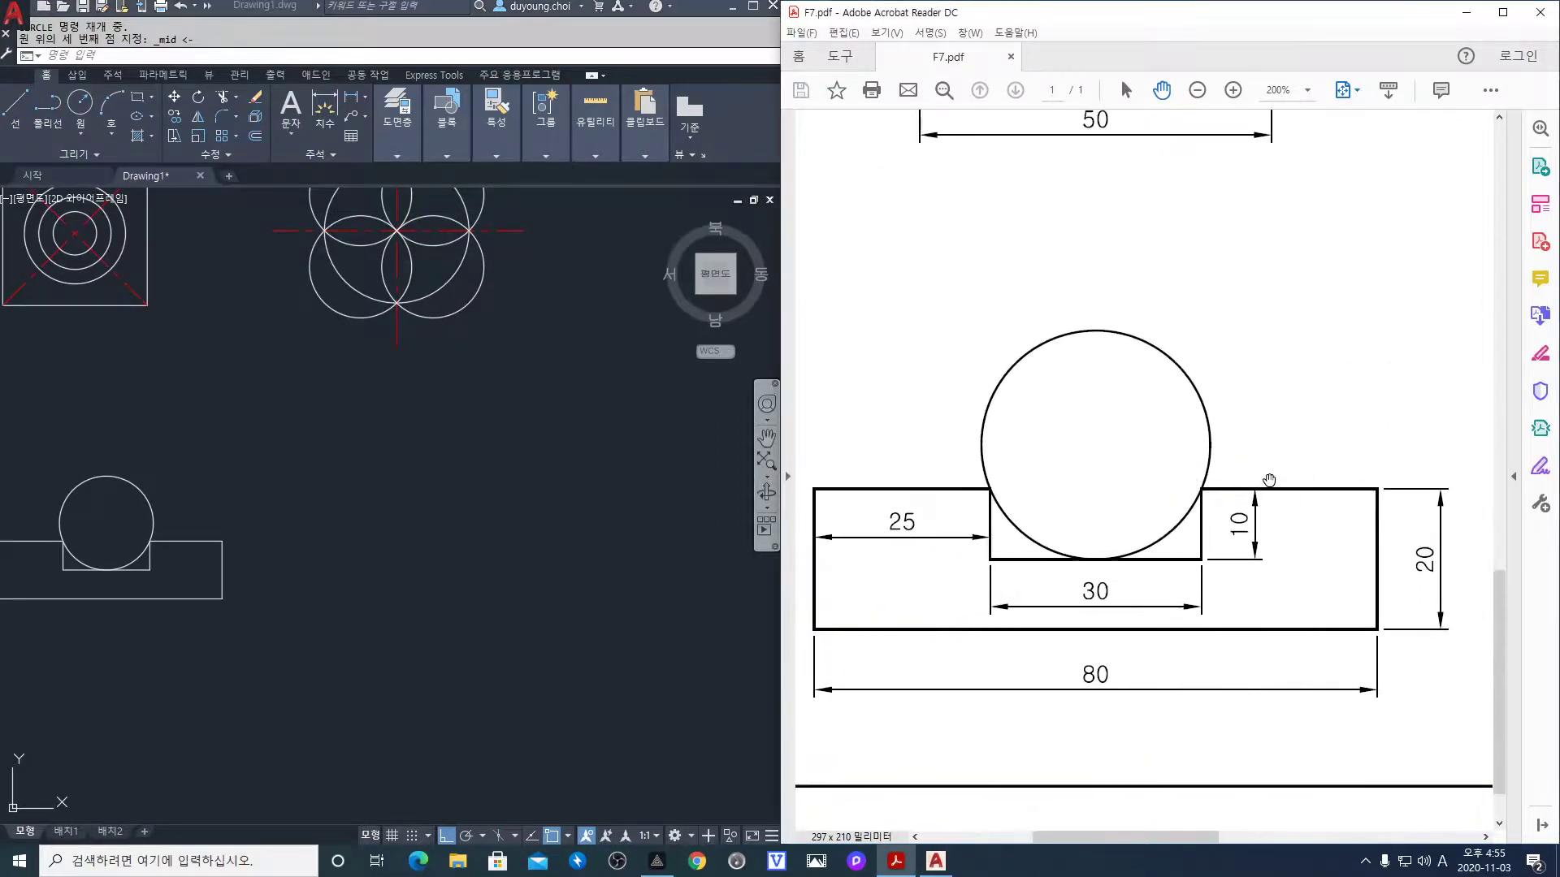
pyautogui.moveTo(1471, 481); pyautogui.dragTo(1041, 449)
pyautogui.moveTo(1239, 455); pyautogui.dragTo(1017, 419)
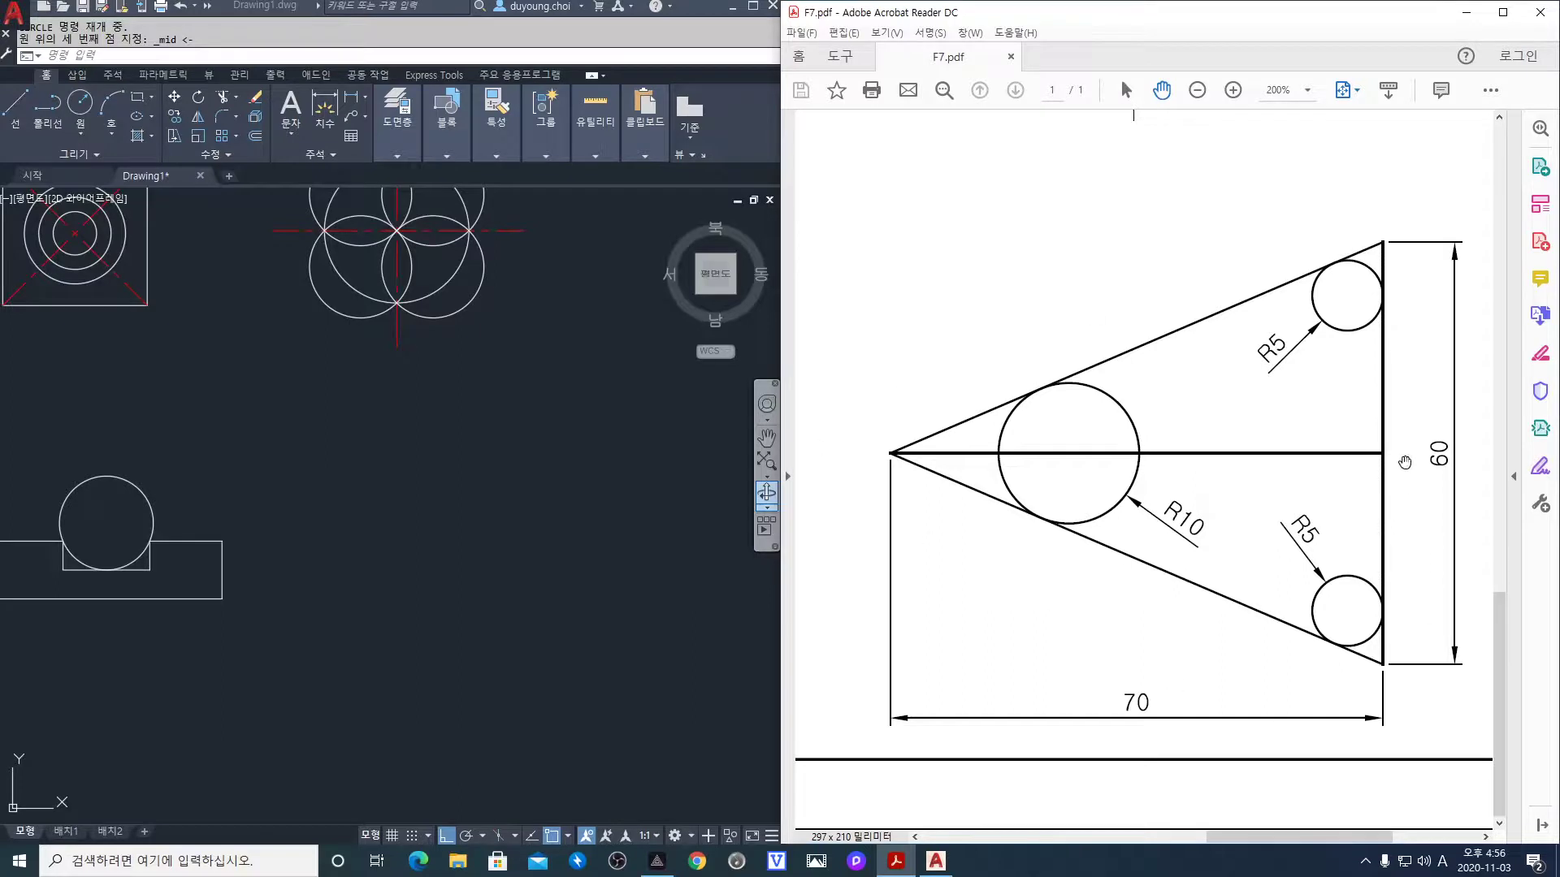
pyautogui.click(500, 524)
pyautogui.write('l')
pyautogui.press('Return')
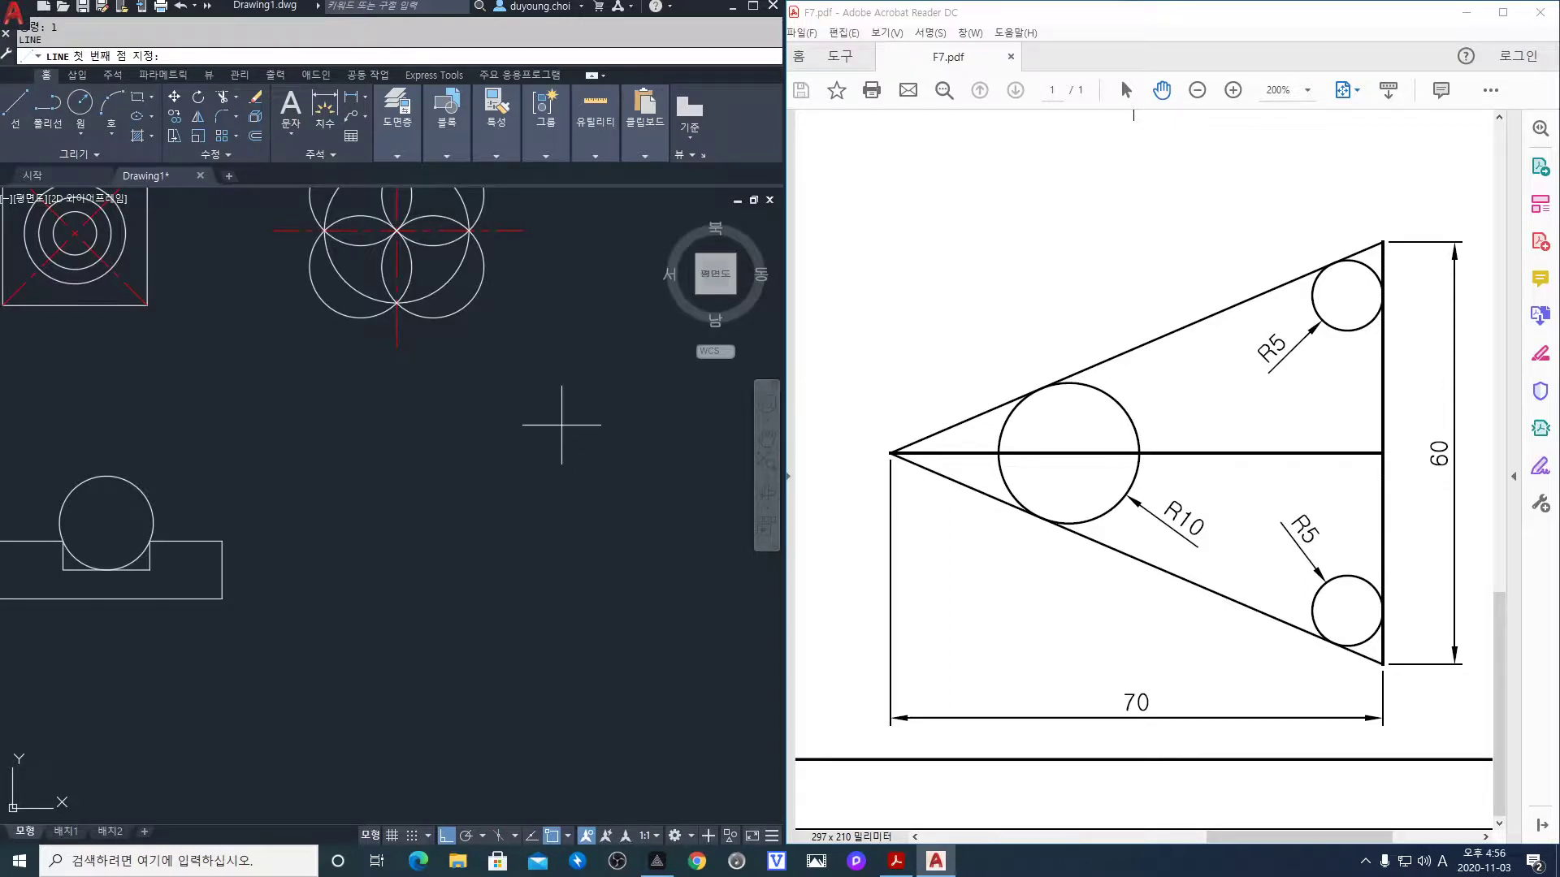
# Cancel the current line and turn on intersection object snapping
pyautogui.press('Escape')
pyautogui.click(568, 837)
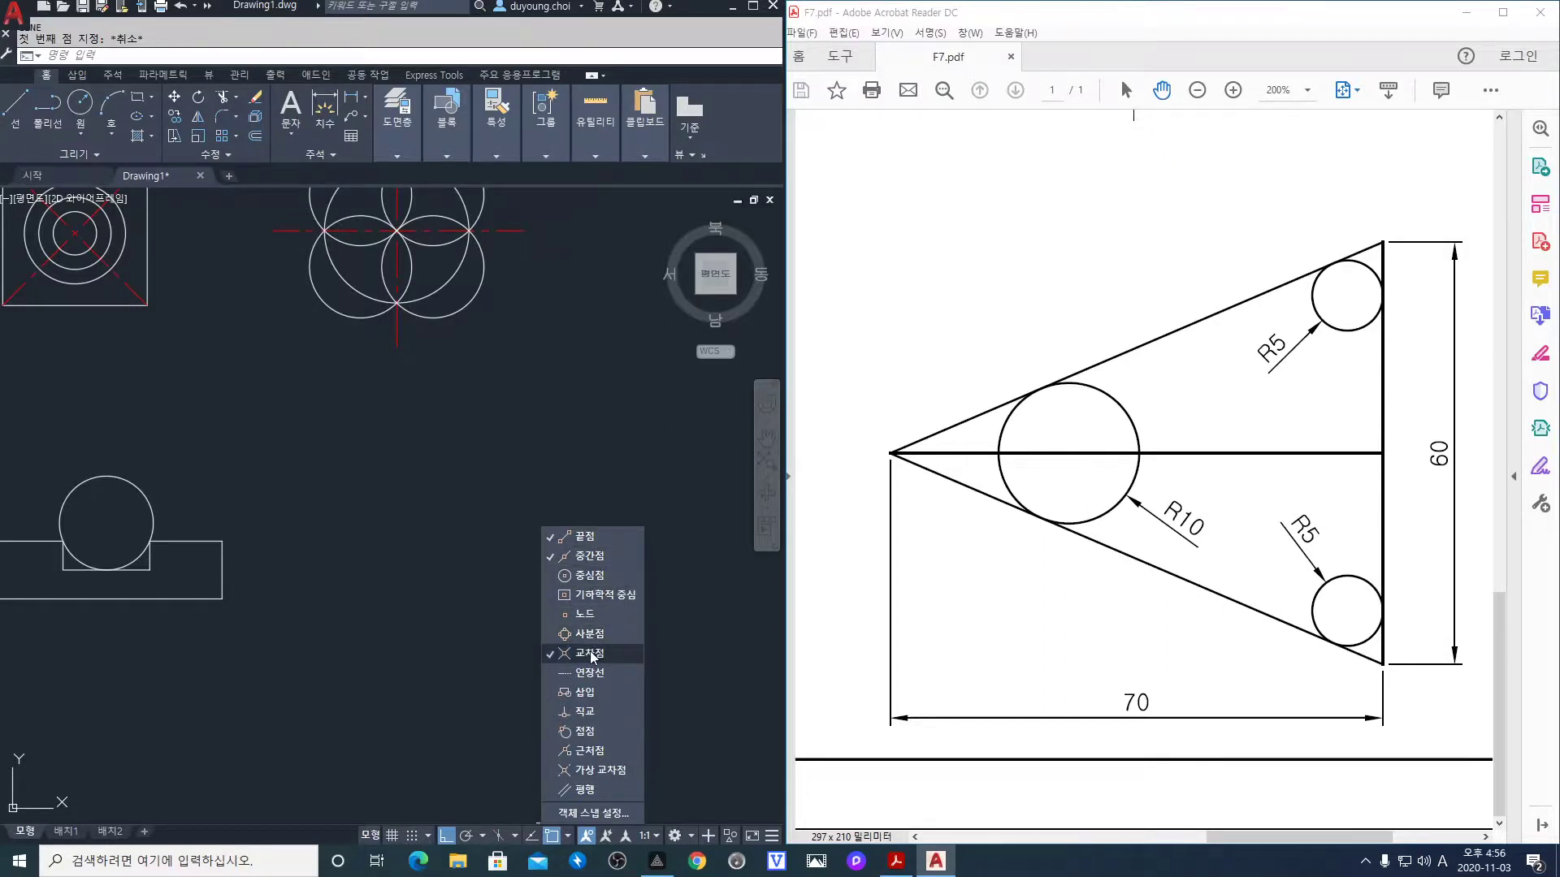
pyautogui.click(487, 643)
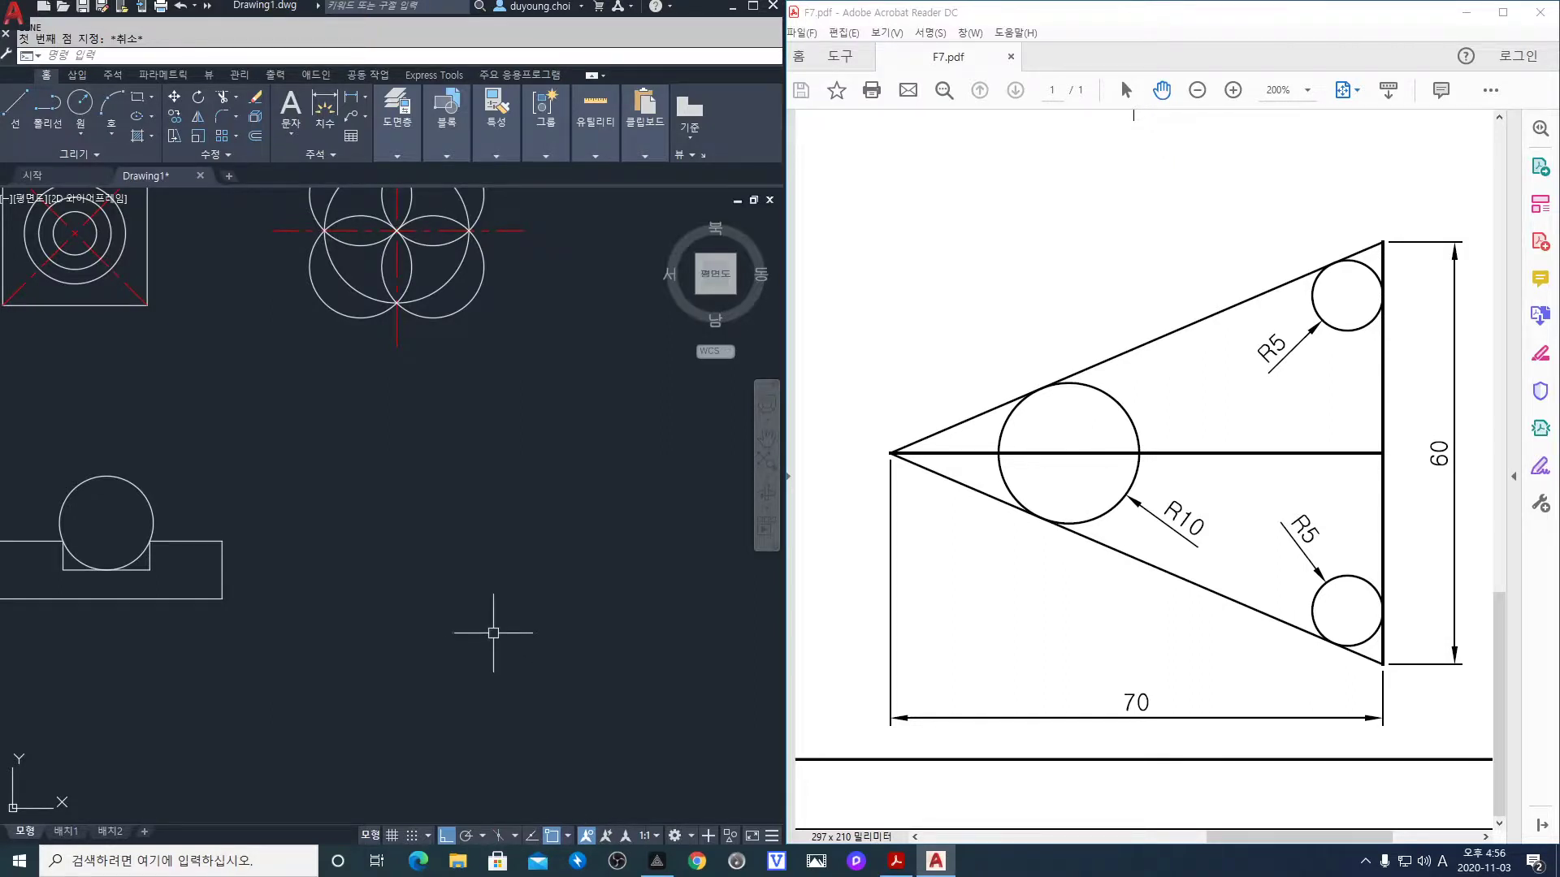
# Draw a 60-unit vertical line, then a 70-unit line from its midpoint to the apex
pyautogui.write('l')
pyautogui.press('Return')
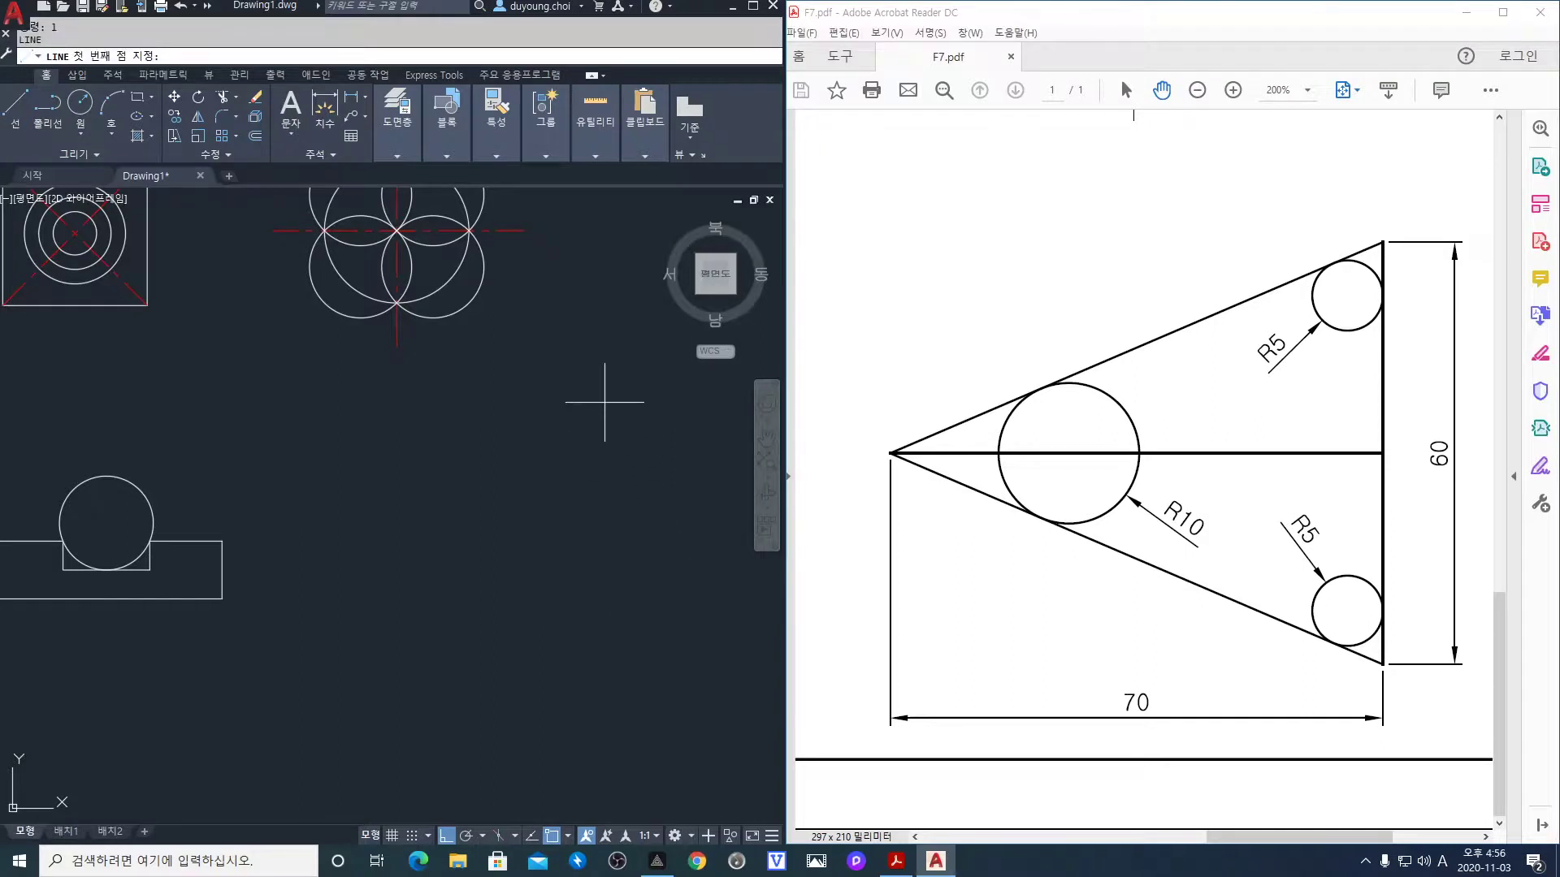
pyautogui.click(603, 397)
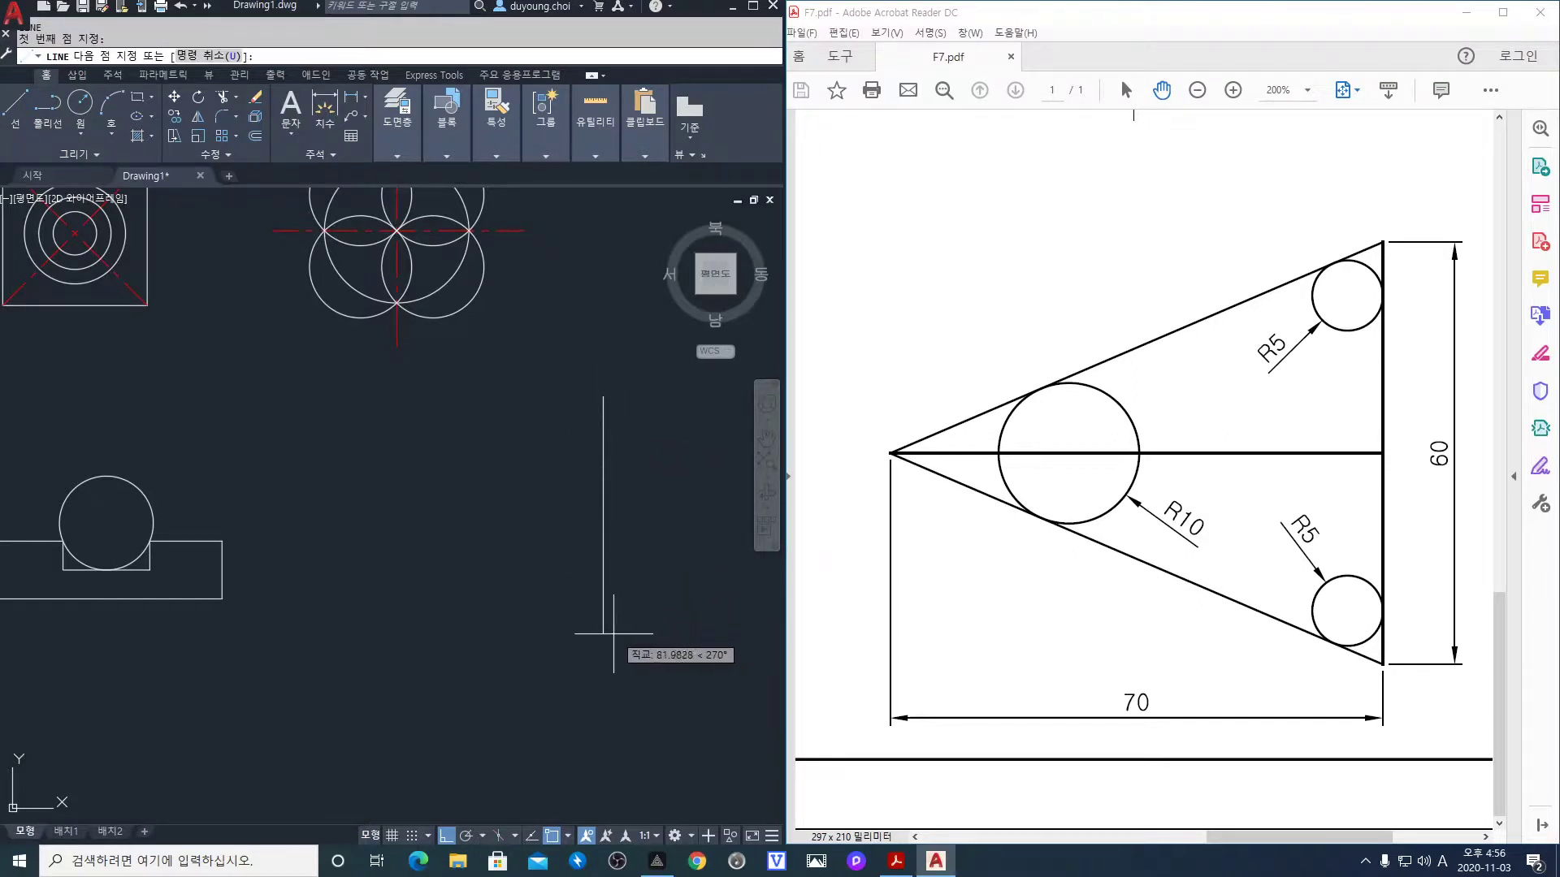
pyautogui.write('60')
pyautogui.press('Return')
pyautogui.press('Return')
pyautogui.press('Return')
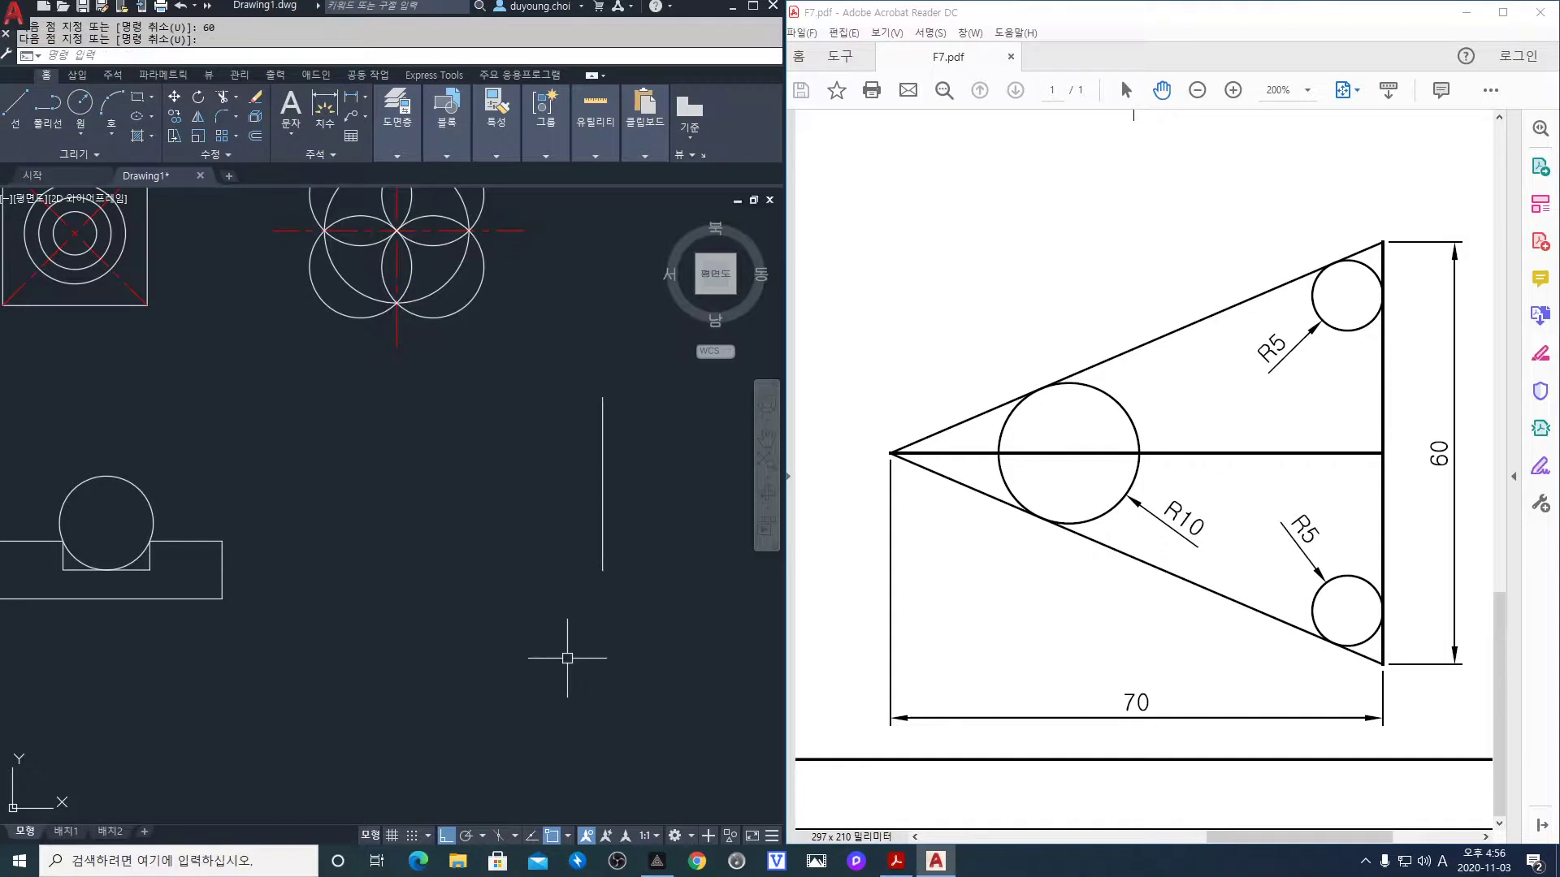
pyautogui.click(603, 484)
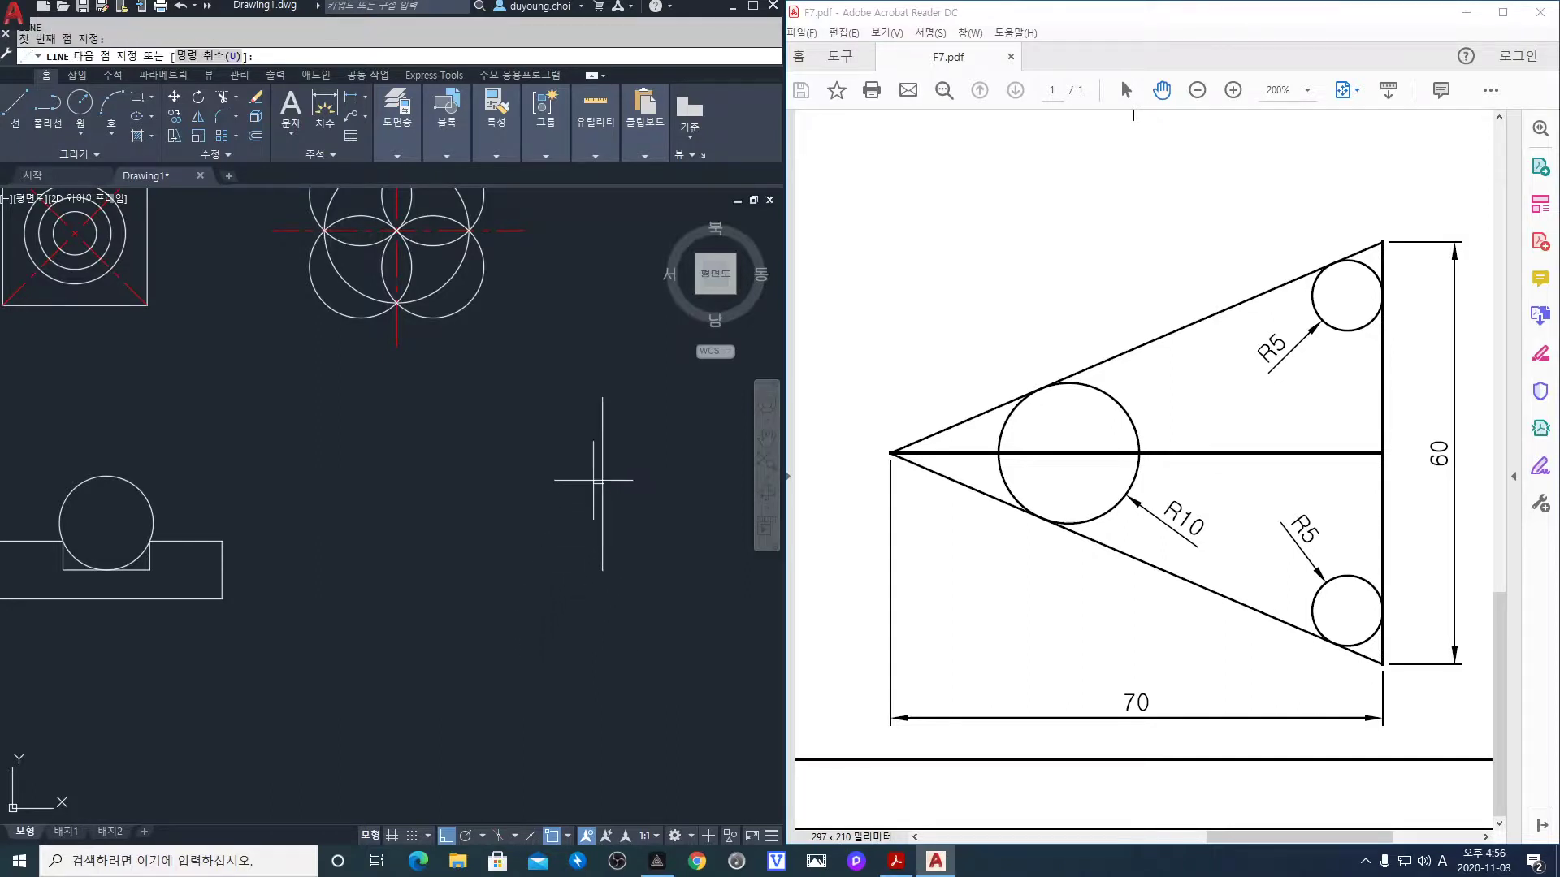
pyautogui.write('7')
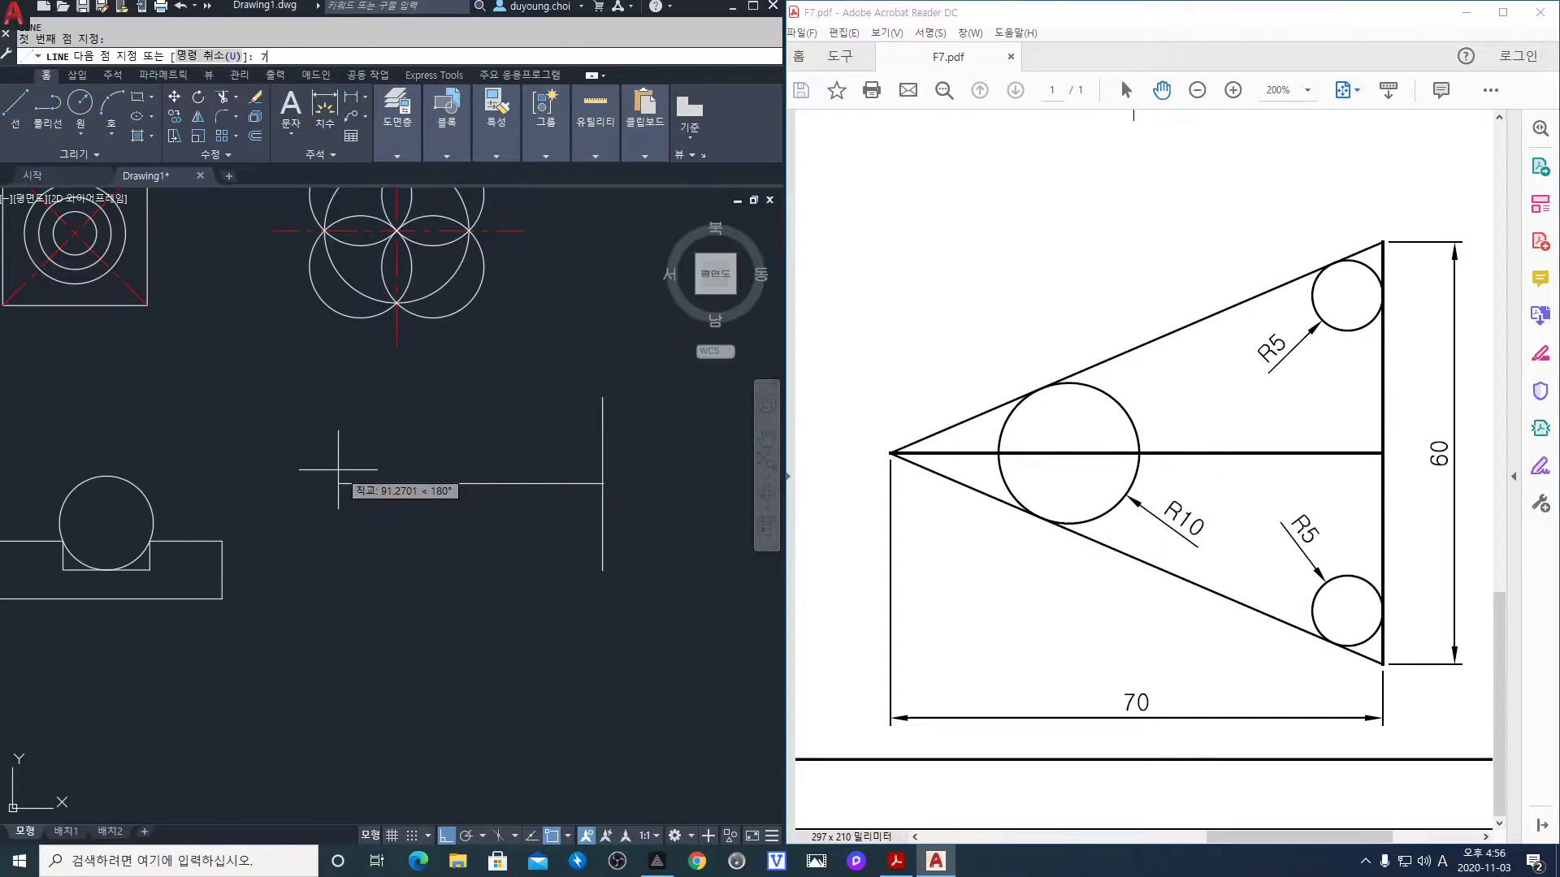
pyautogui.write('0')
pyautogui.press('Return')
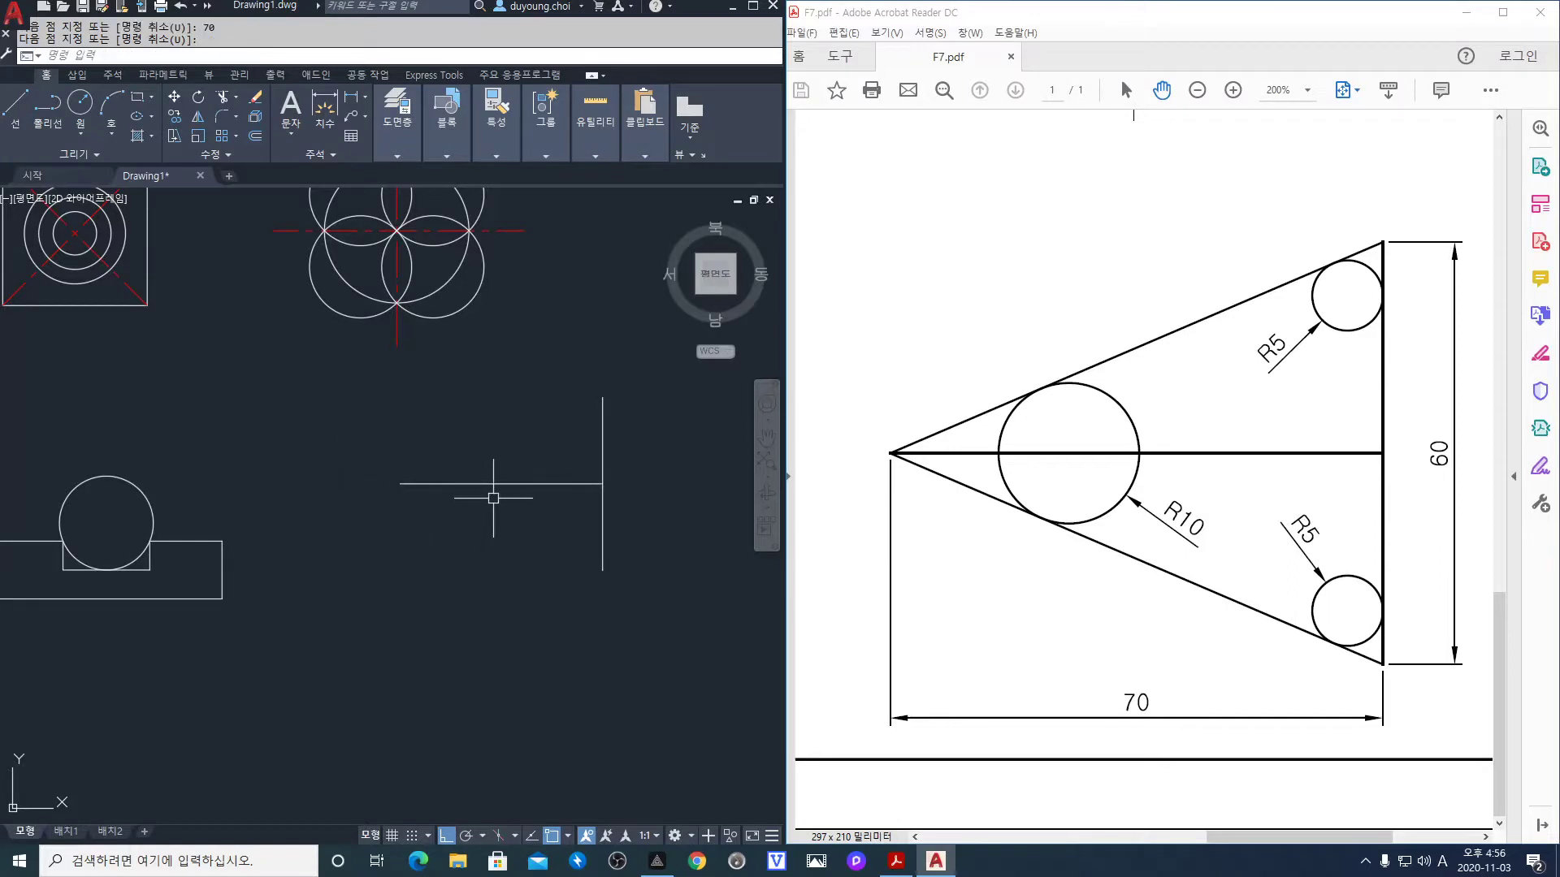
pyautogui.scroll(2, 506, 495)
pyautogui.moveTo(505, 511); pyautogui.dragTo(447, 569, button='middle')
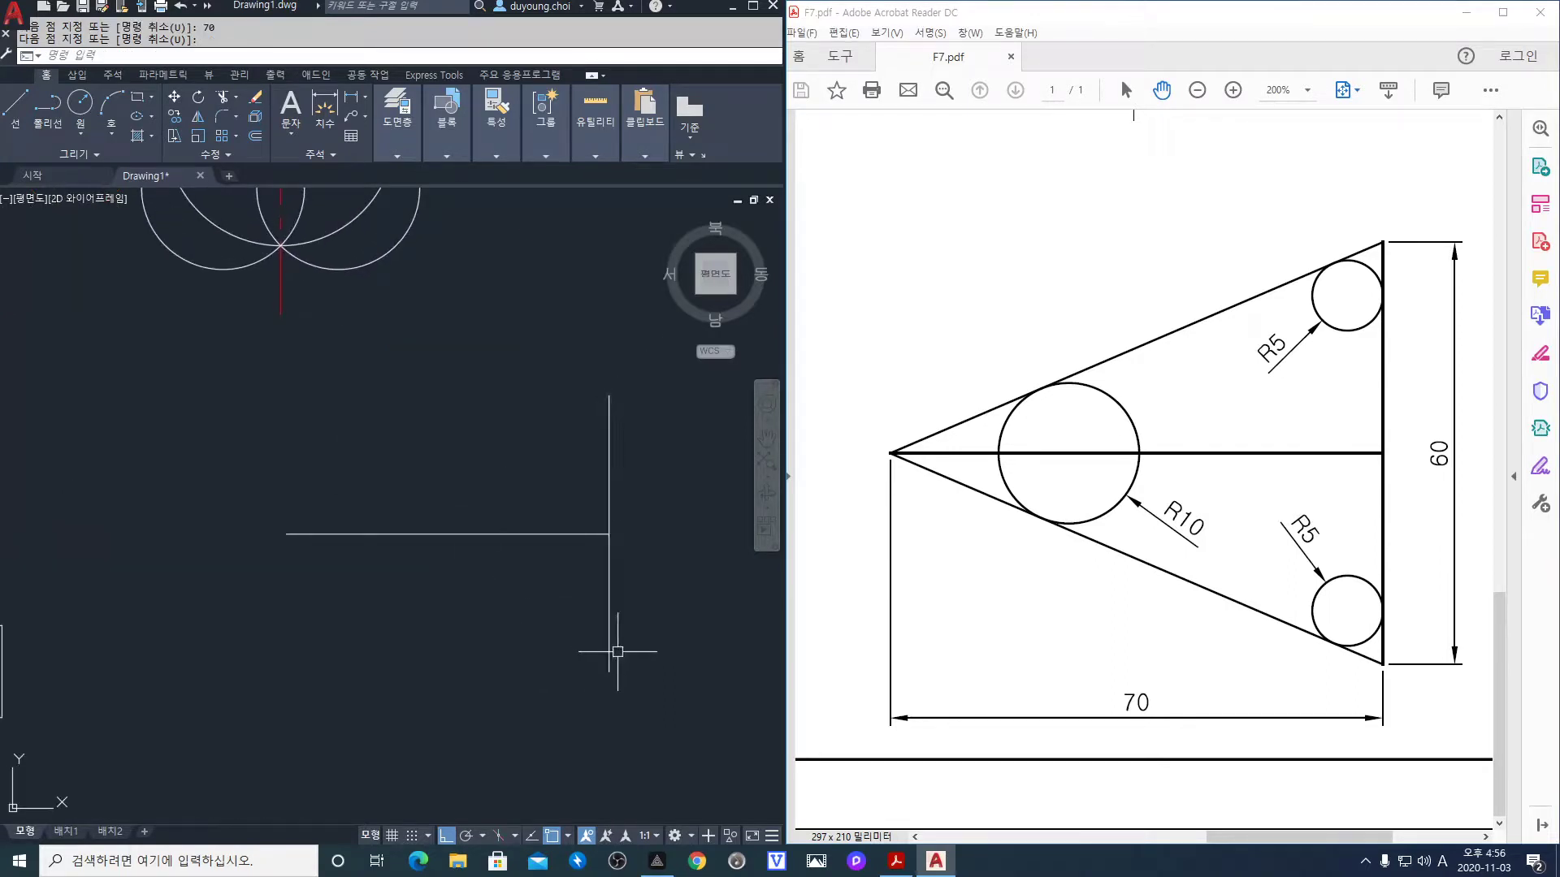
# With Ortho off, draw the two slanted sides from the vertical line's ends to the apex
pyautogui.press('F8')
pyautogui.write('l')
pyautogui.press('Return')
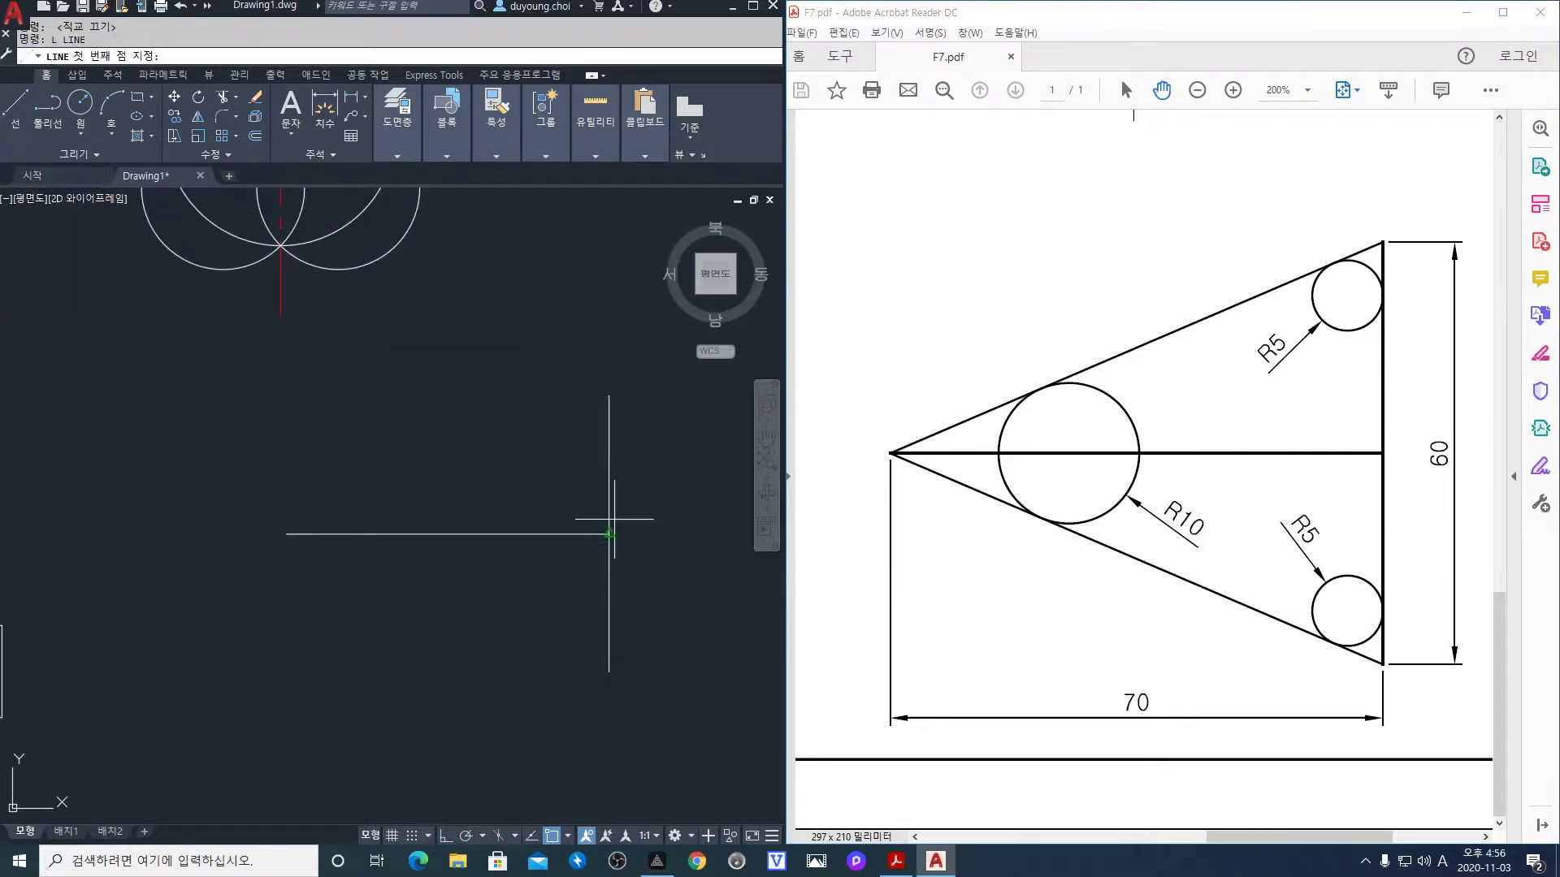
pyautogui.click(608, 397)
pyautogui.click(286, 534)
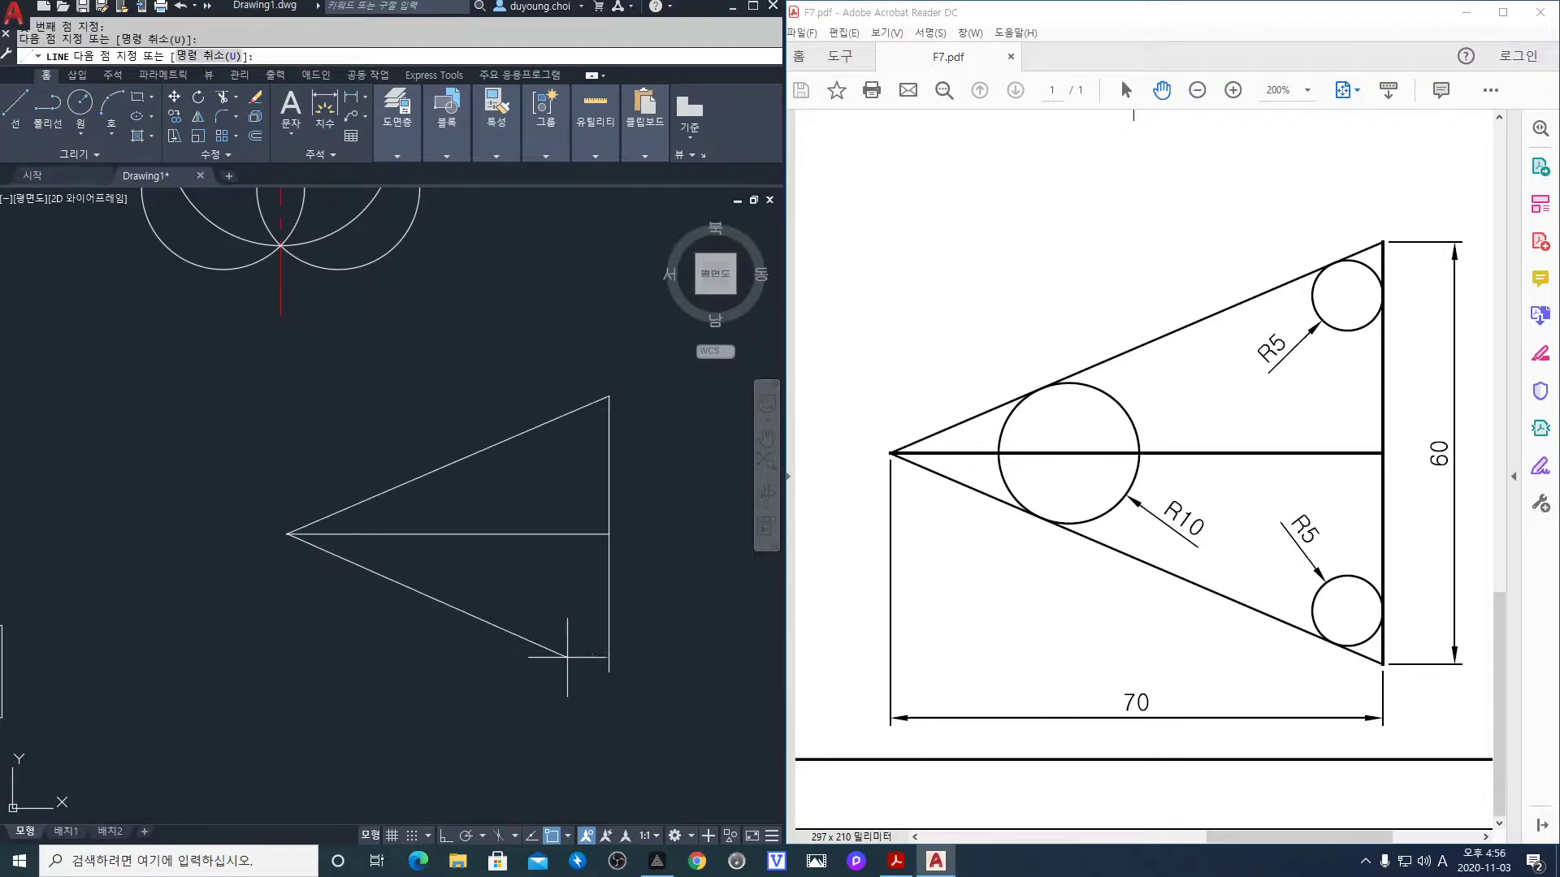
pyautogui.click(609, 671)
pyautogui.press('Return')
pyautogui.moveTo(503, 550); pyautogui.dragTo(485, 559, button='middle')
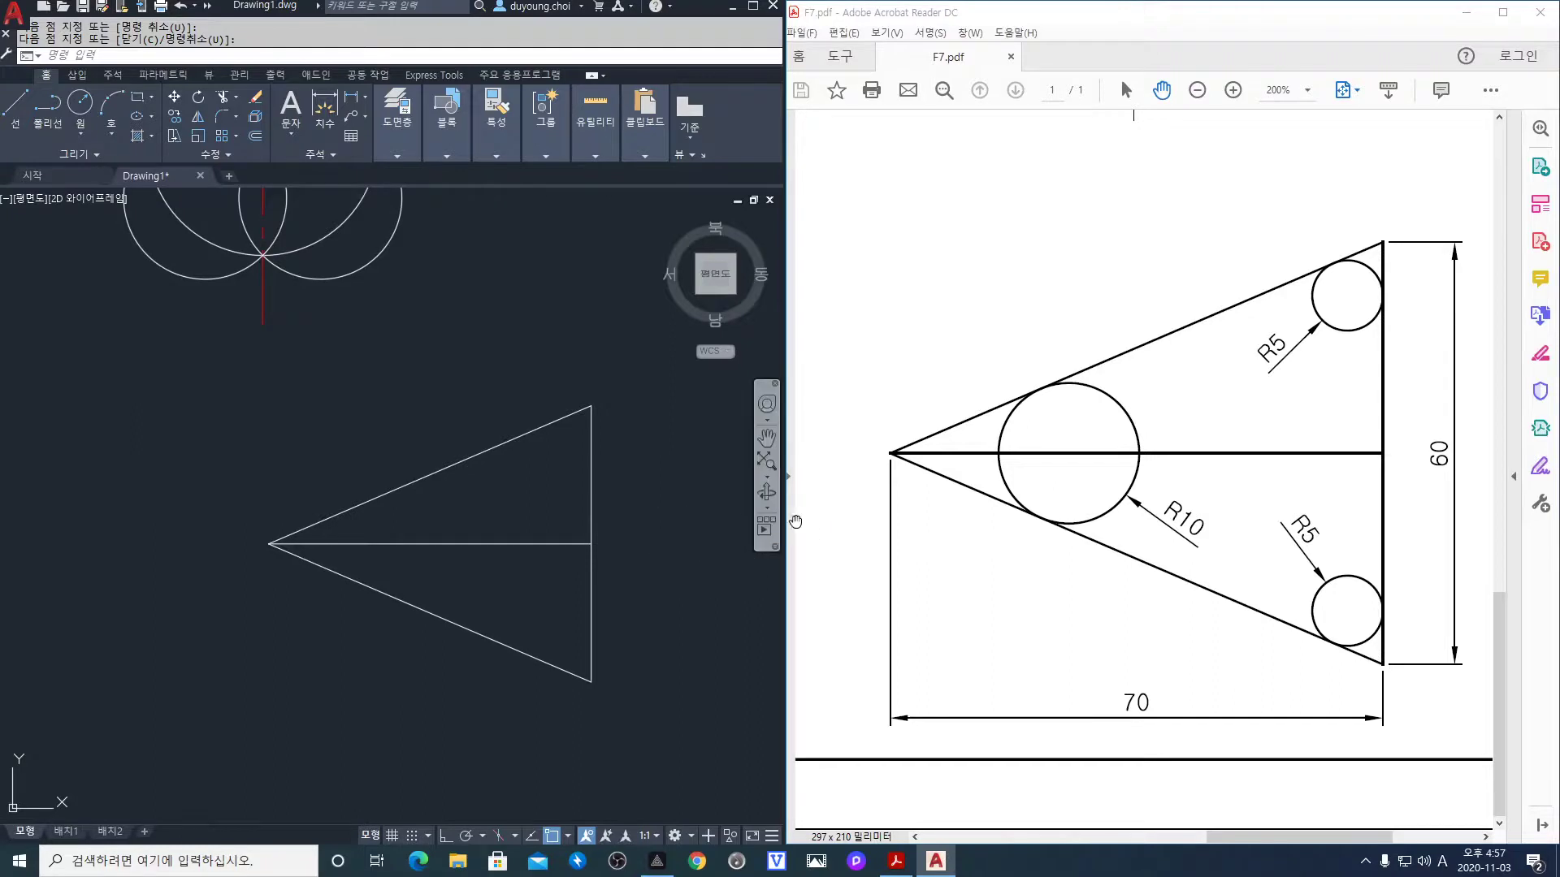
# Draw an R10 circle tangent to the triangle's upper and lower slanted sides
pyautogui.write('c')
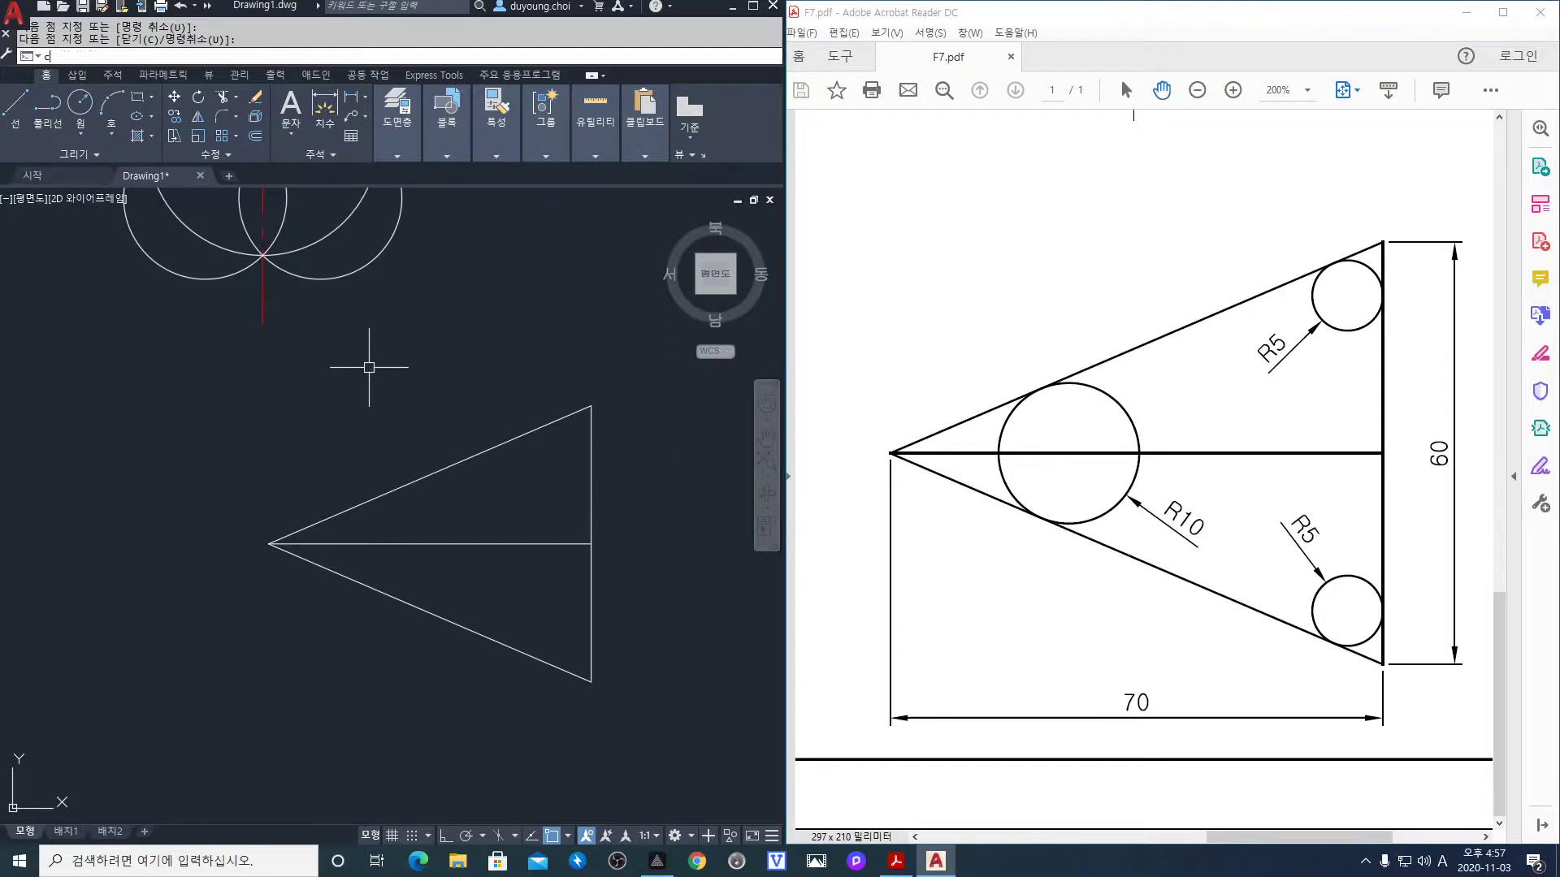
pyautogui.press('Return')
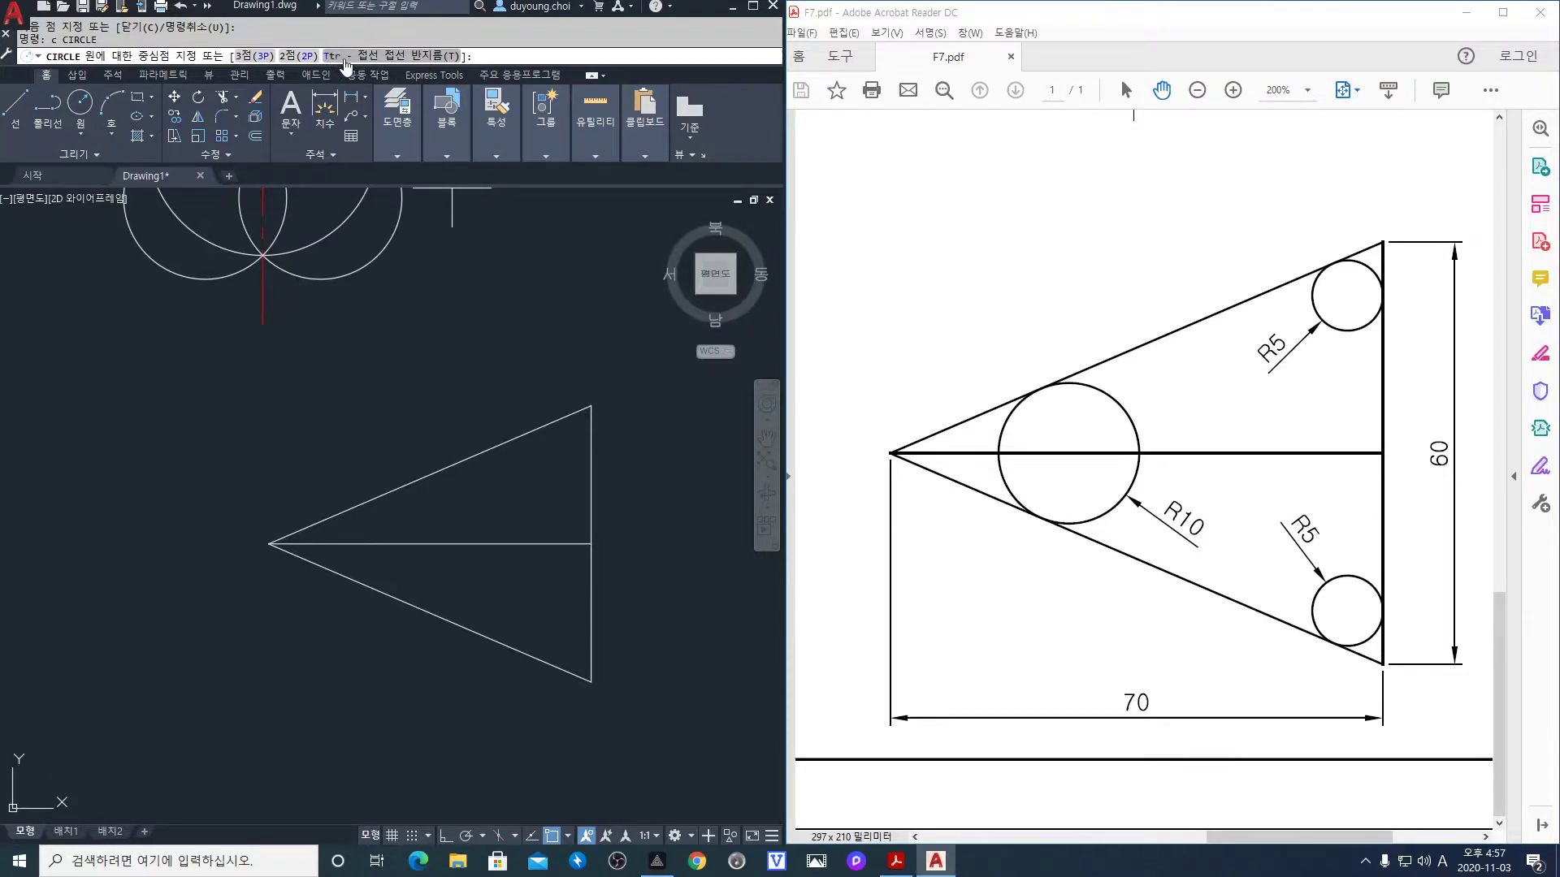
pyautogui.click(388, 55)
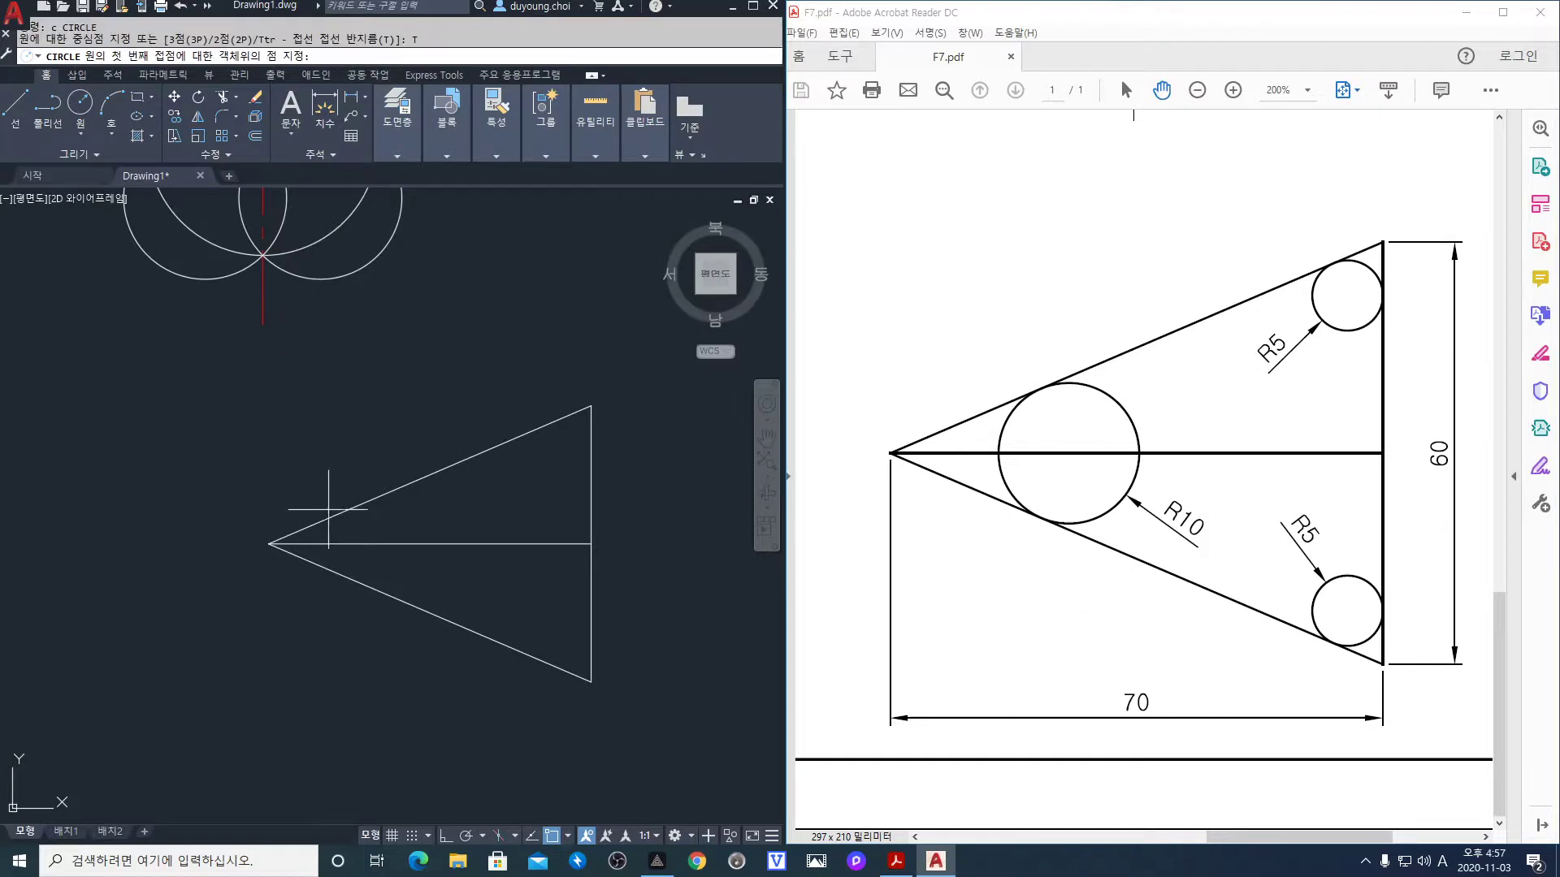
pyautogui.click(386, 554)
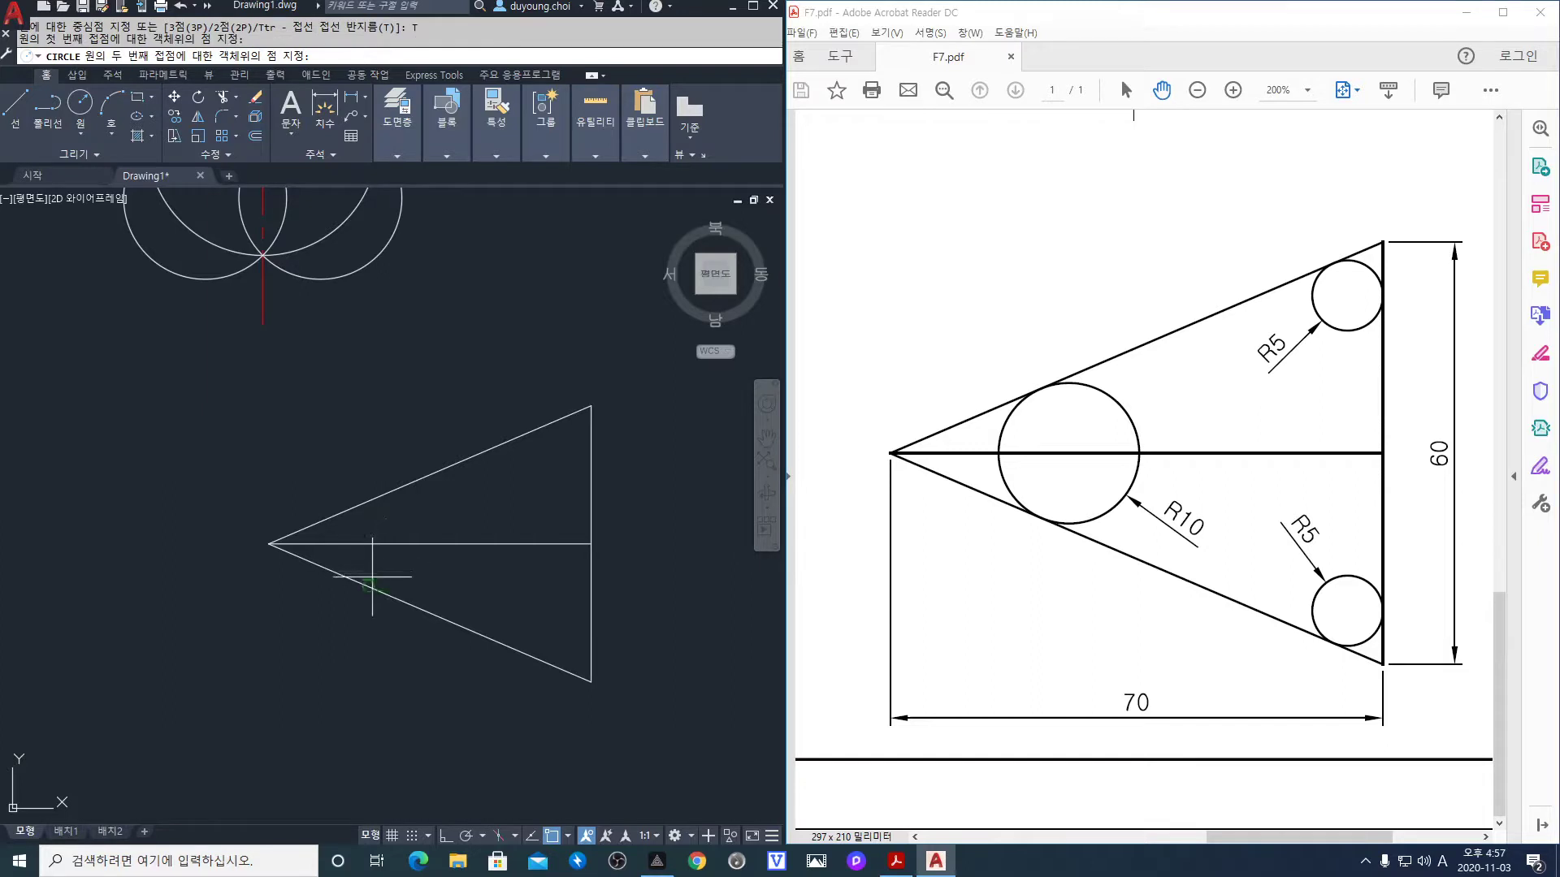
pyautogui.click(371, 579)
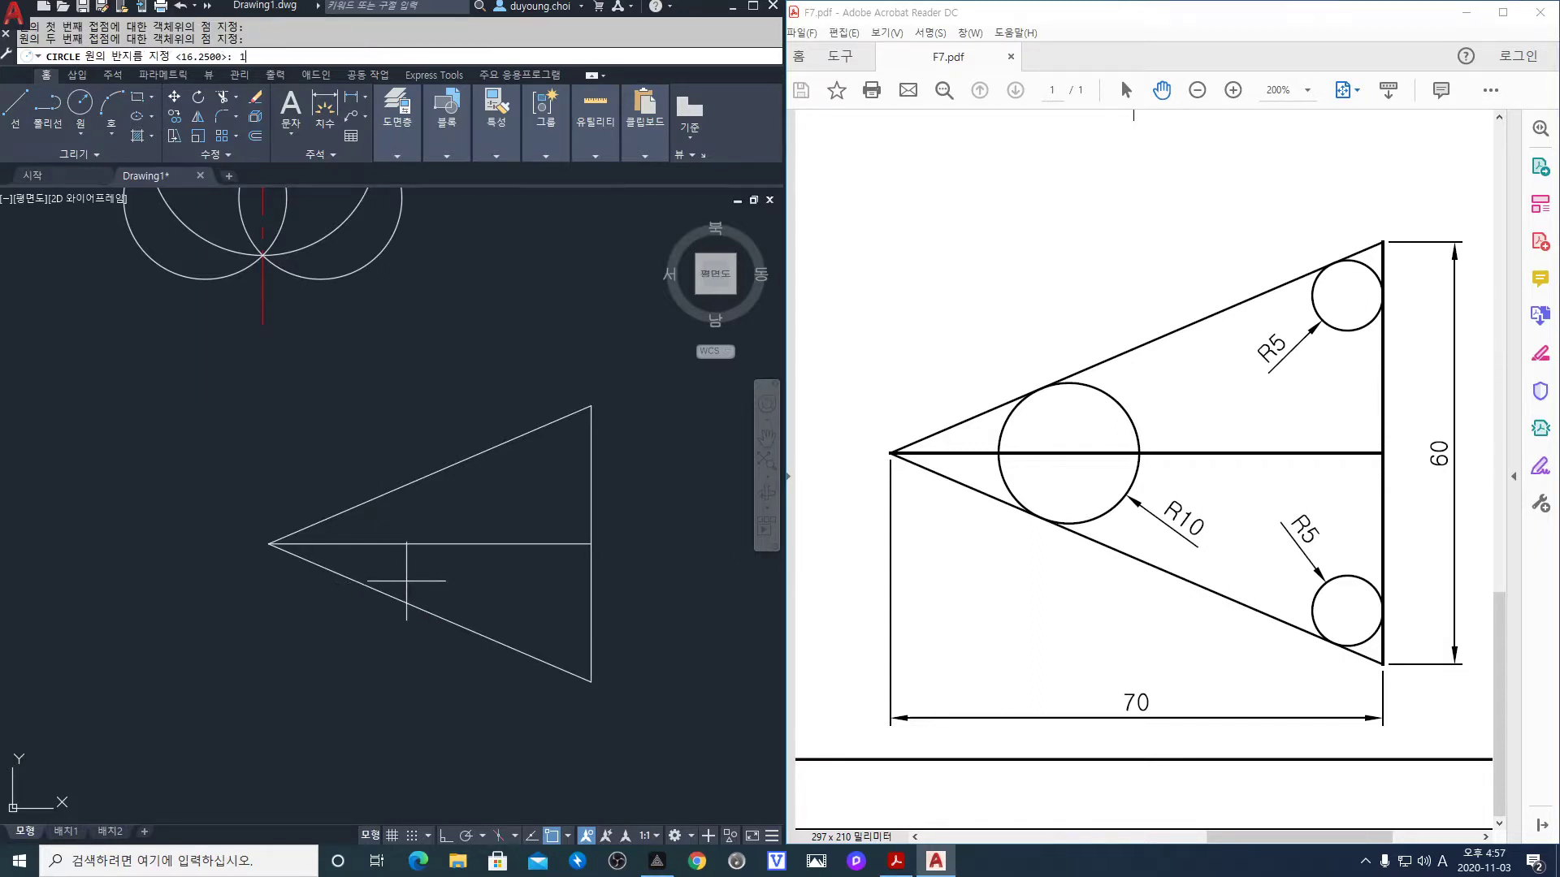
pyautogui.write('10')
pyautogui.press('Return')
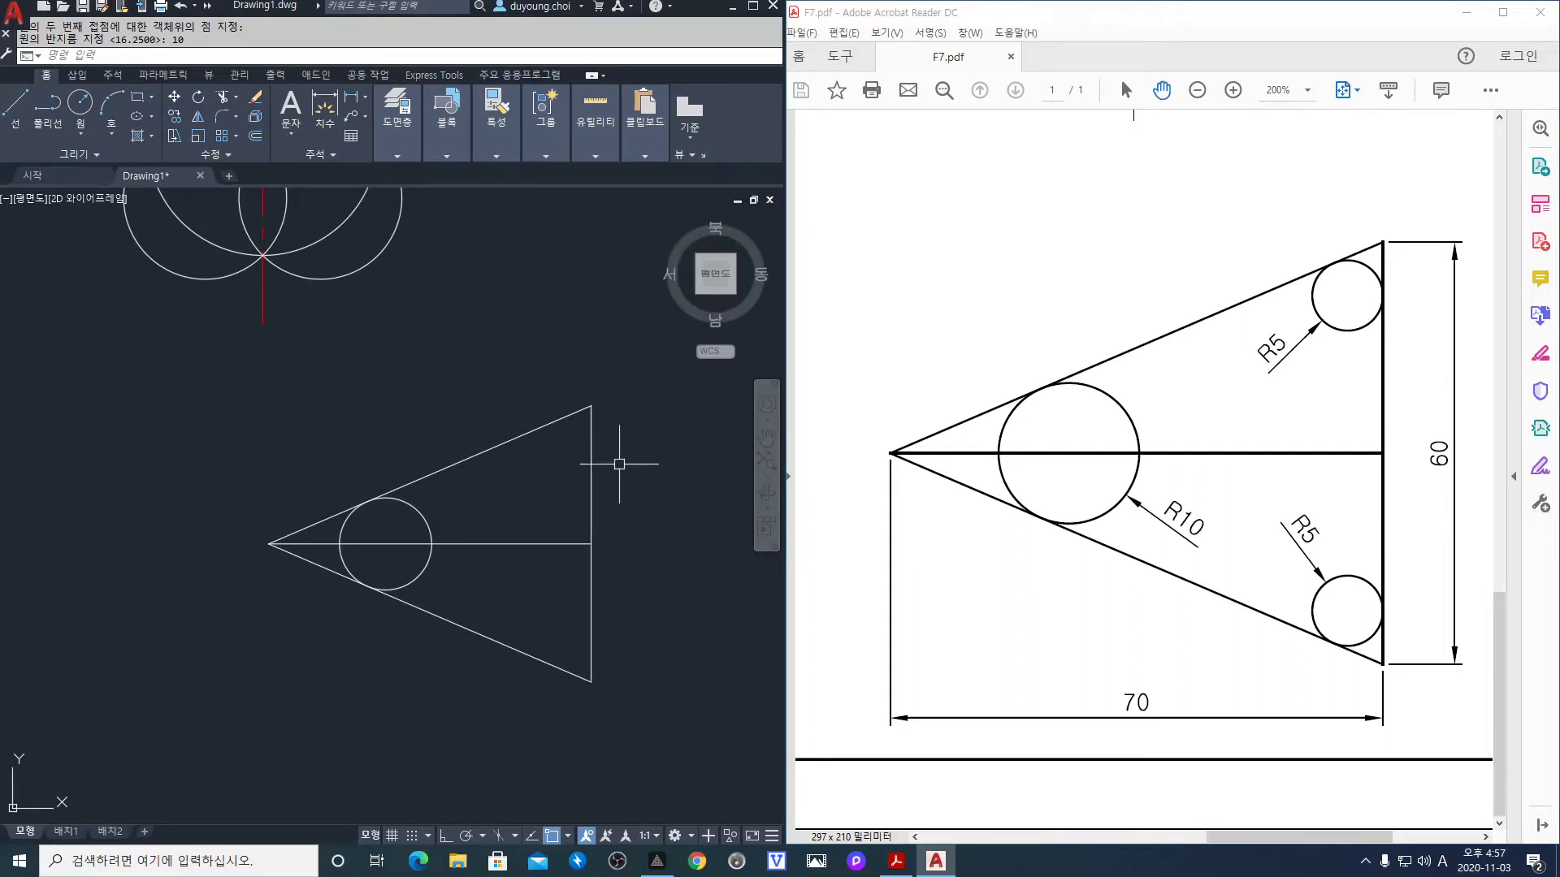
# Add an R5 circle tangent to the upper edge and right side in the upper-right corner
pyautogui.press('Return')
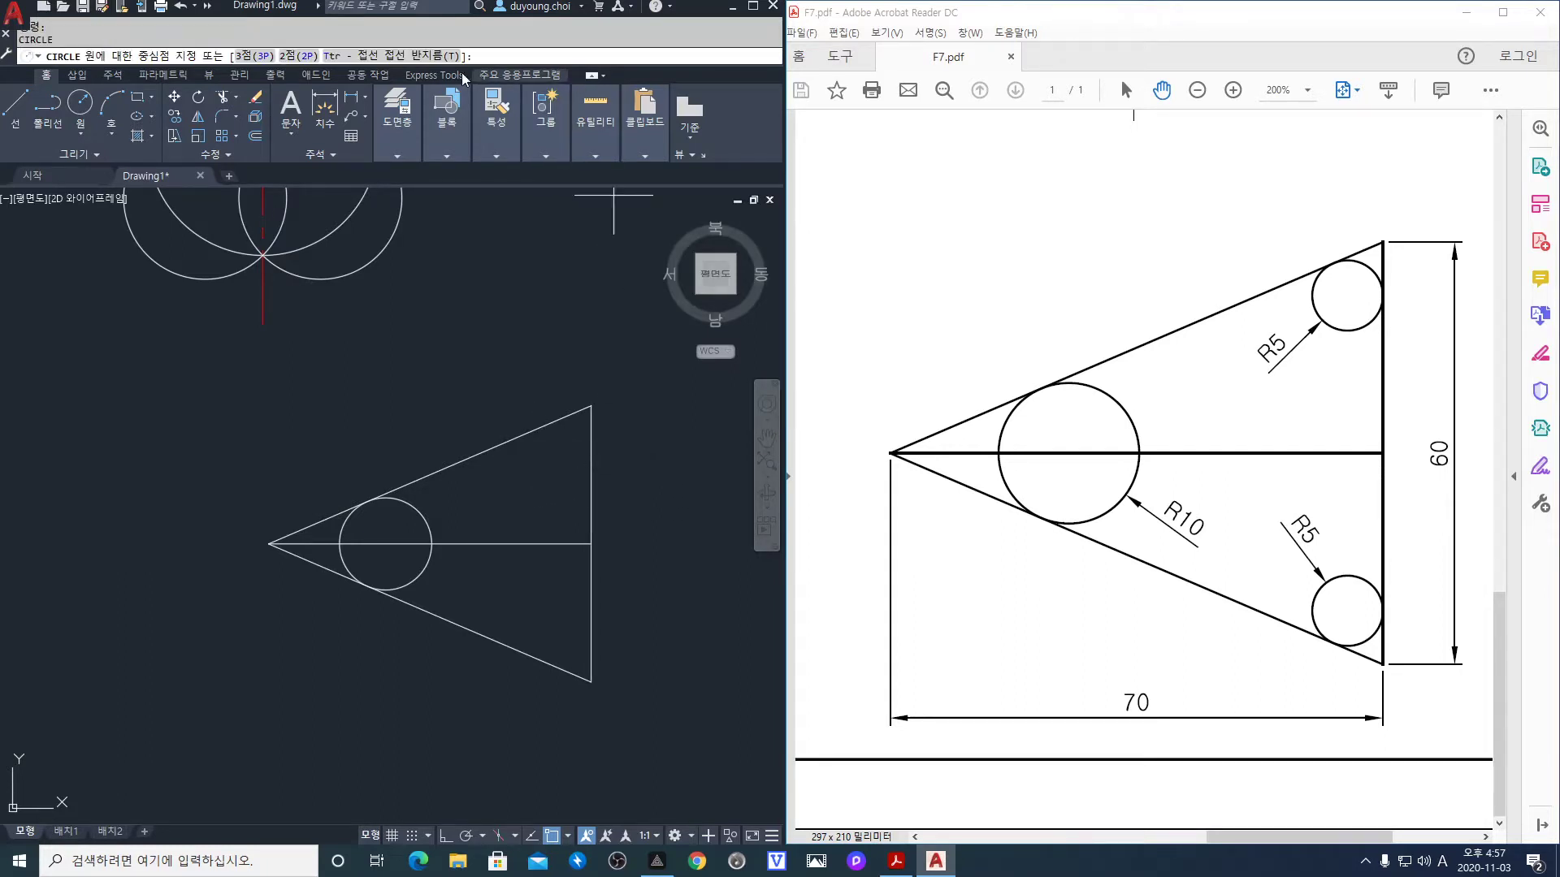
pyautogui.click(331, 56)
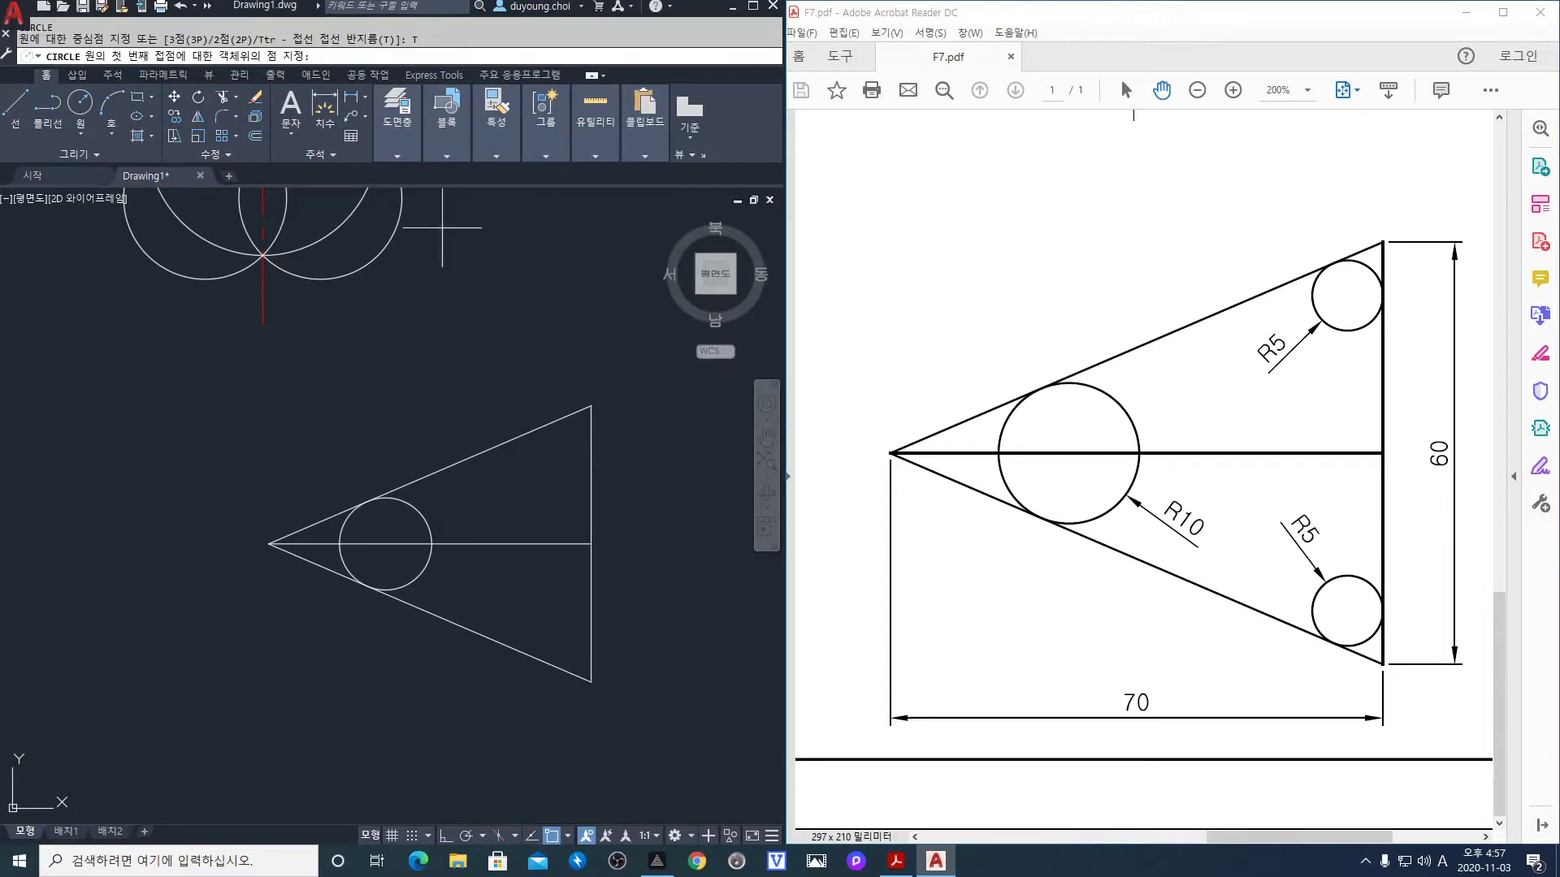
pyautogui.click(532, 432)
pyautogui.click(591, 469)
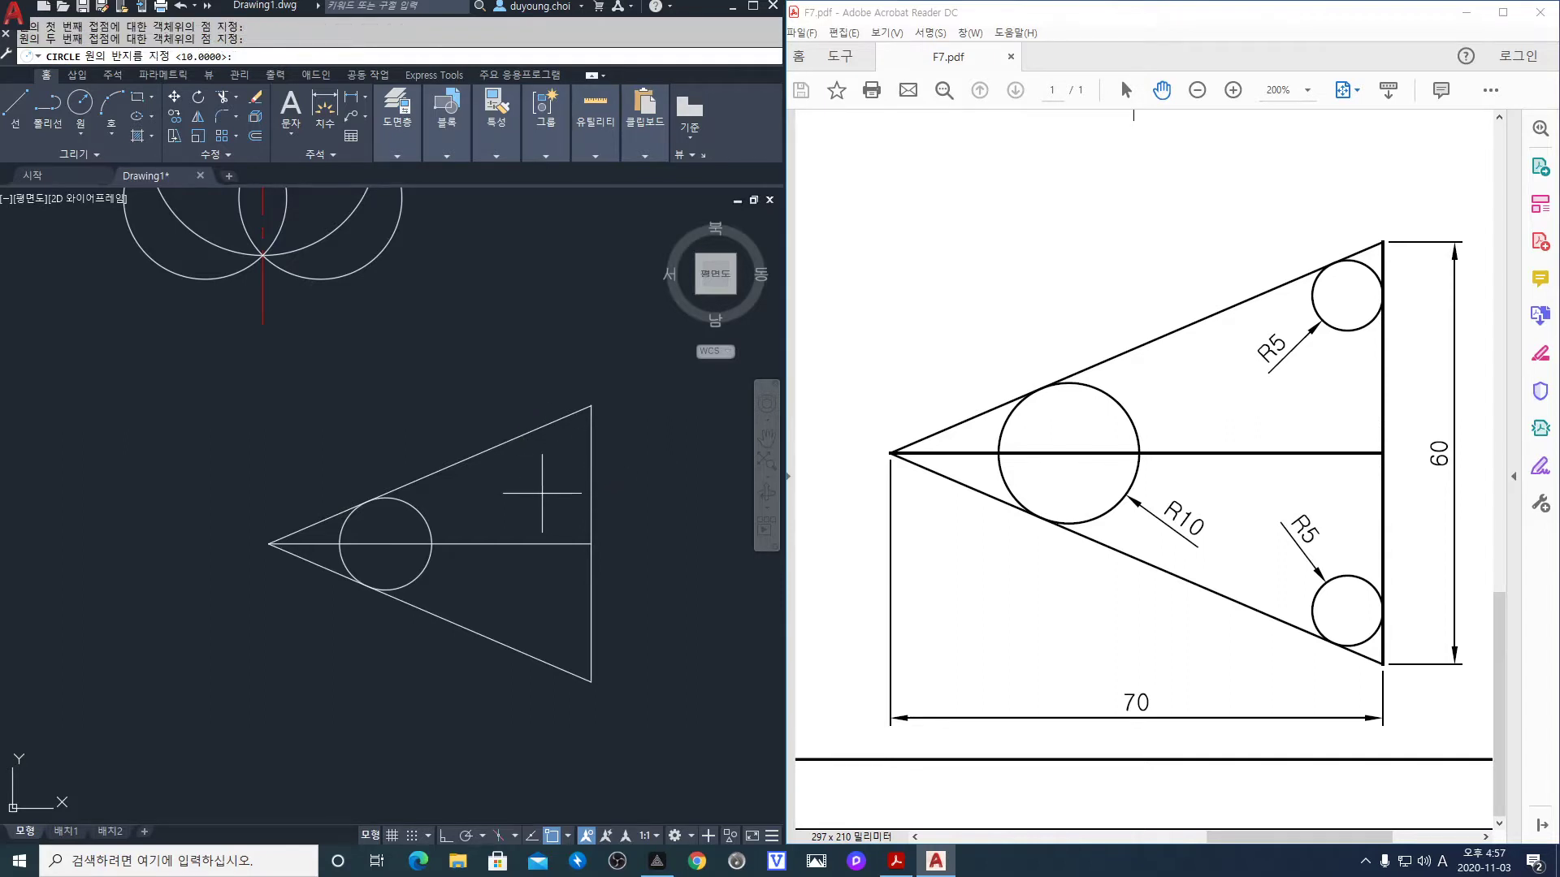
pyautogui.write('5')
pyautogui.press('Return')
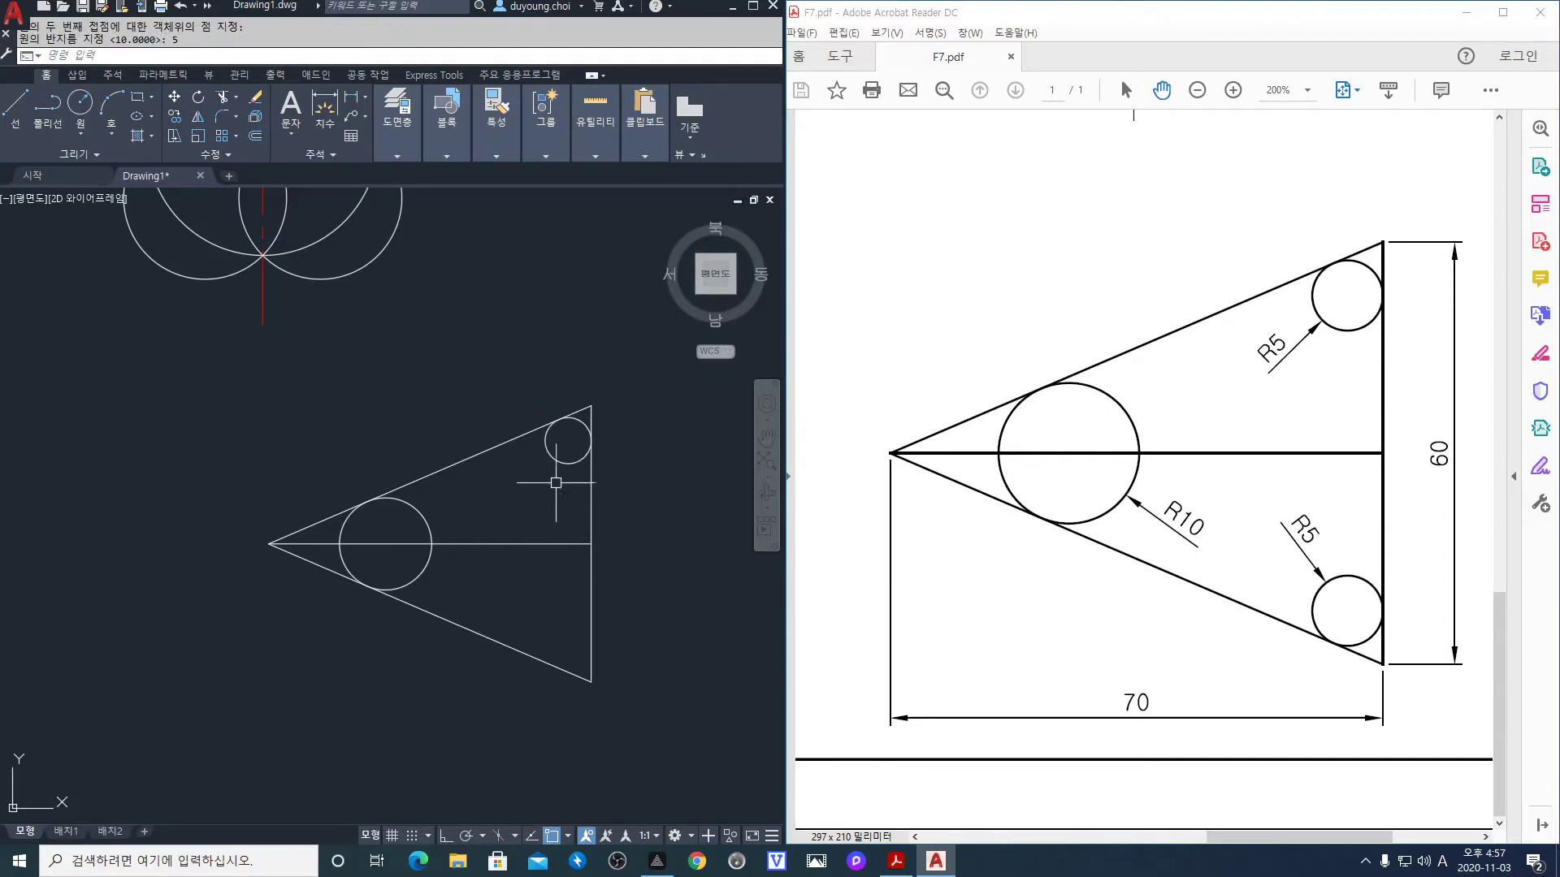
# Add an R5 circle tangent to both sides of the lower-right corner
pyautogui.press('Return')
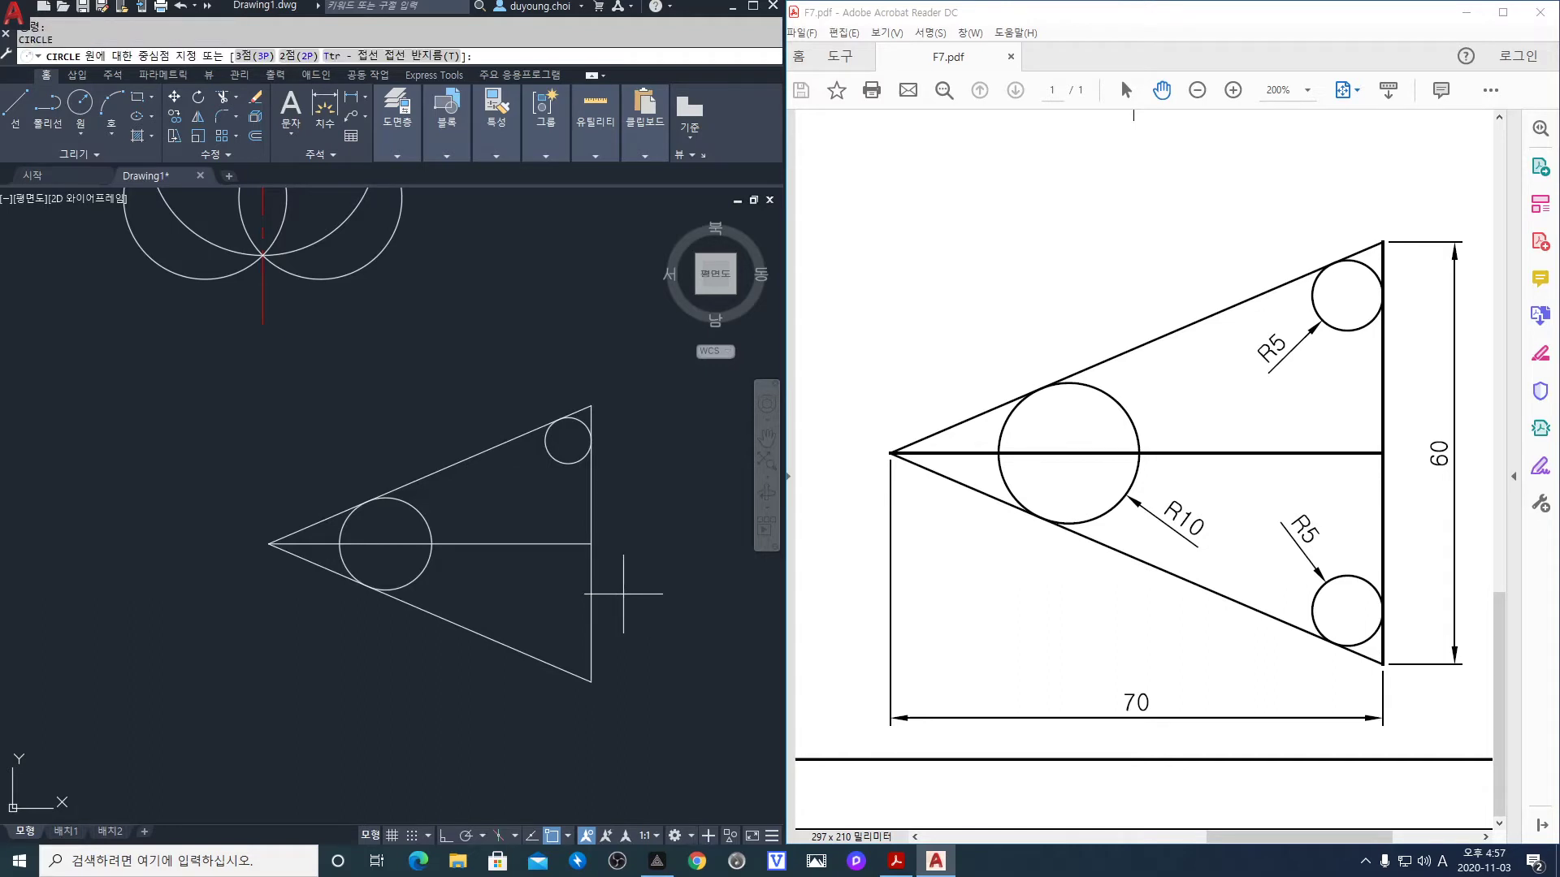
pyautogui.write('t')
pyautogui.press('Return')
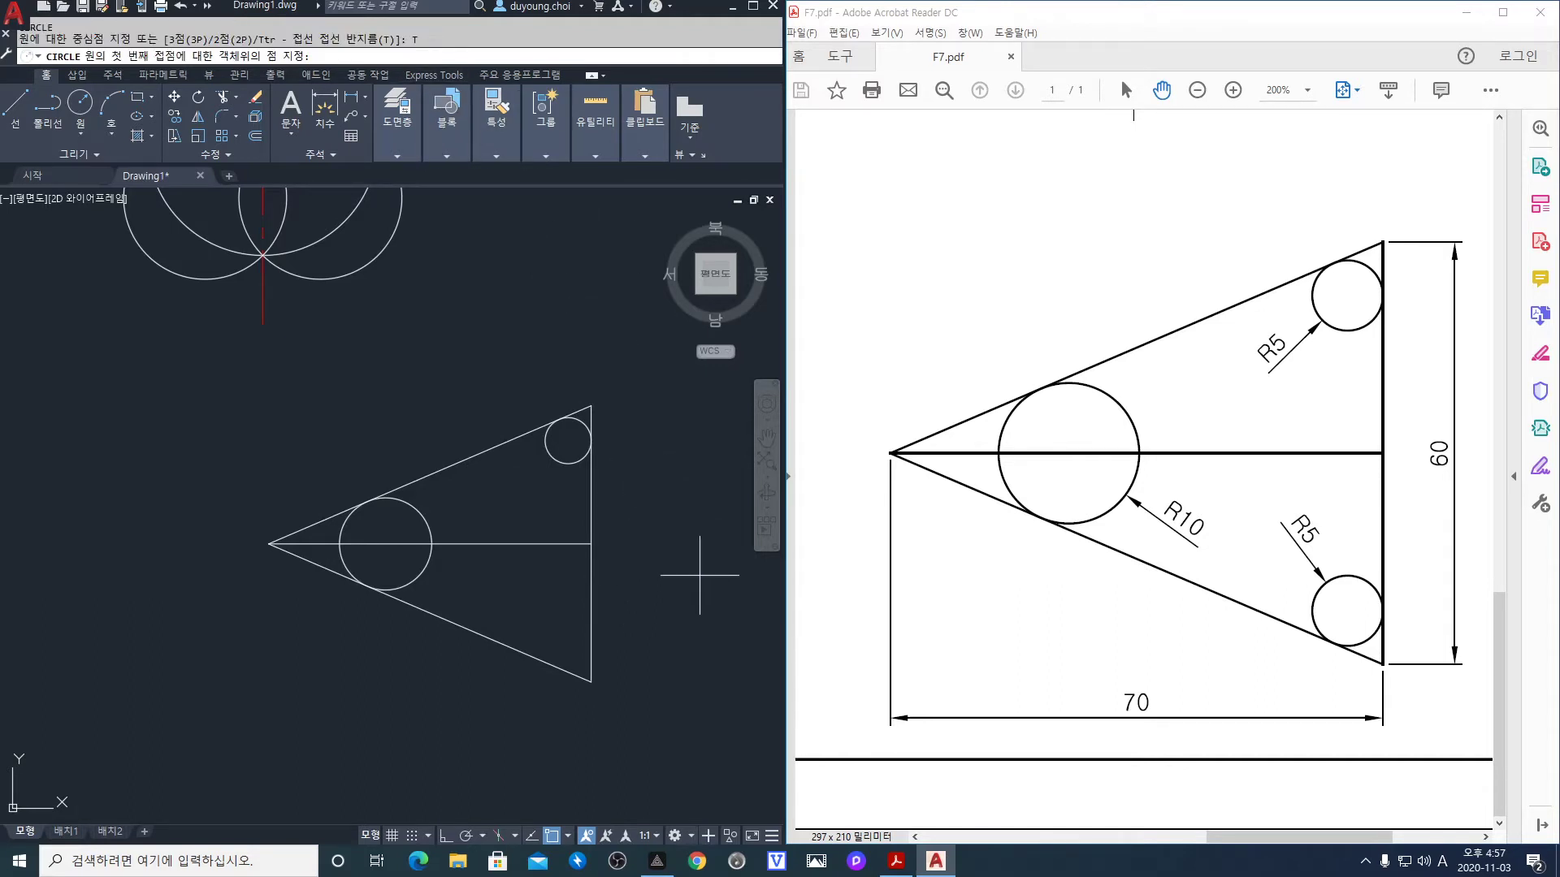
pyautogui.click(591, 627)
pyautogui.click(543, 659)
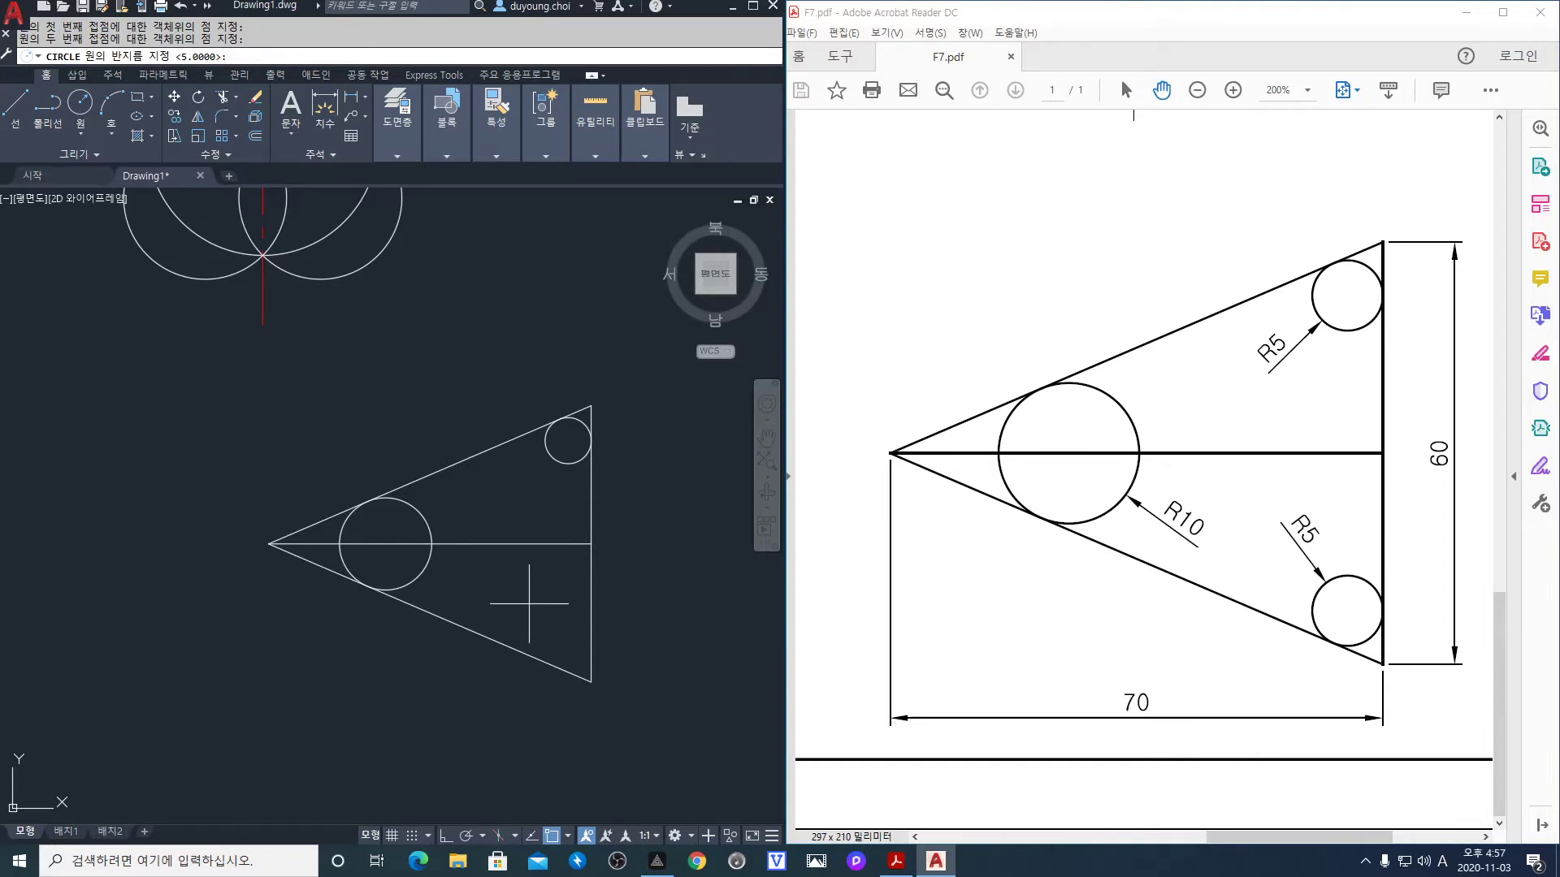
pyautogui.press('Return')
pyautogui.scroll(-2, 477, 538)
pyautogui.scroll(-2, 477, 538)
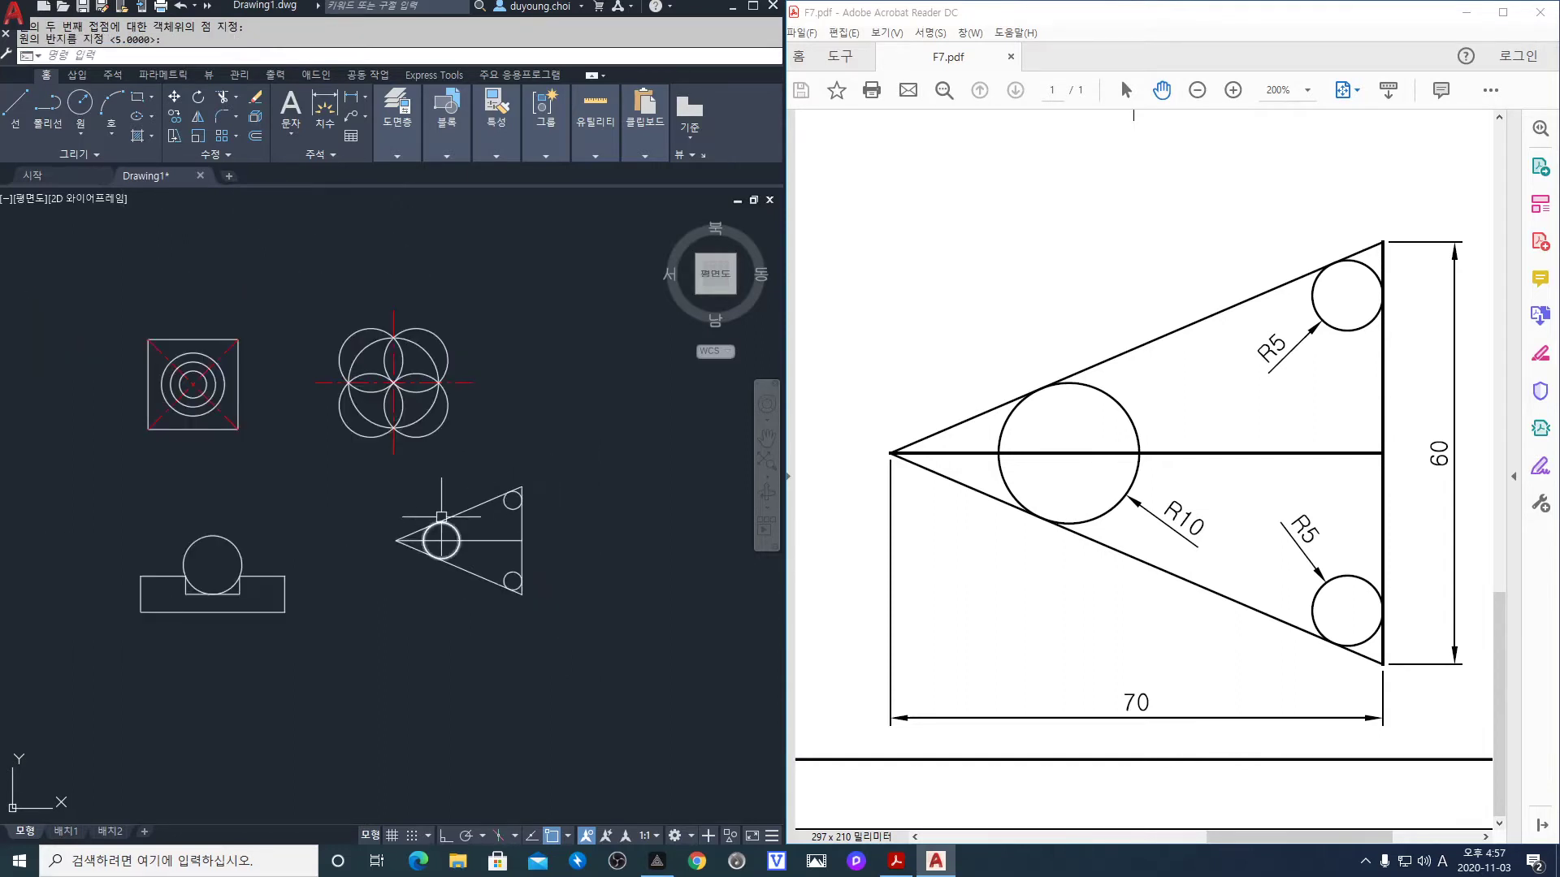
# Pan AutoCAD to show all four drawings and set the reference PDF zoom to 100%
pyautogui.scroll(2, 337, 457)
pyautogui.moveTo(415, 492); pyautogui.dragTo(455, 505, button='middle')
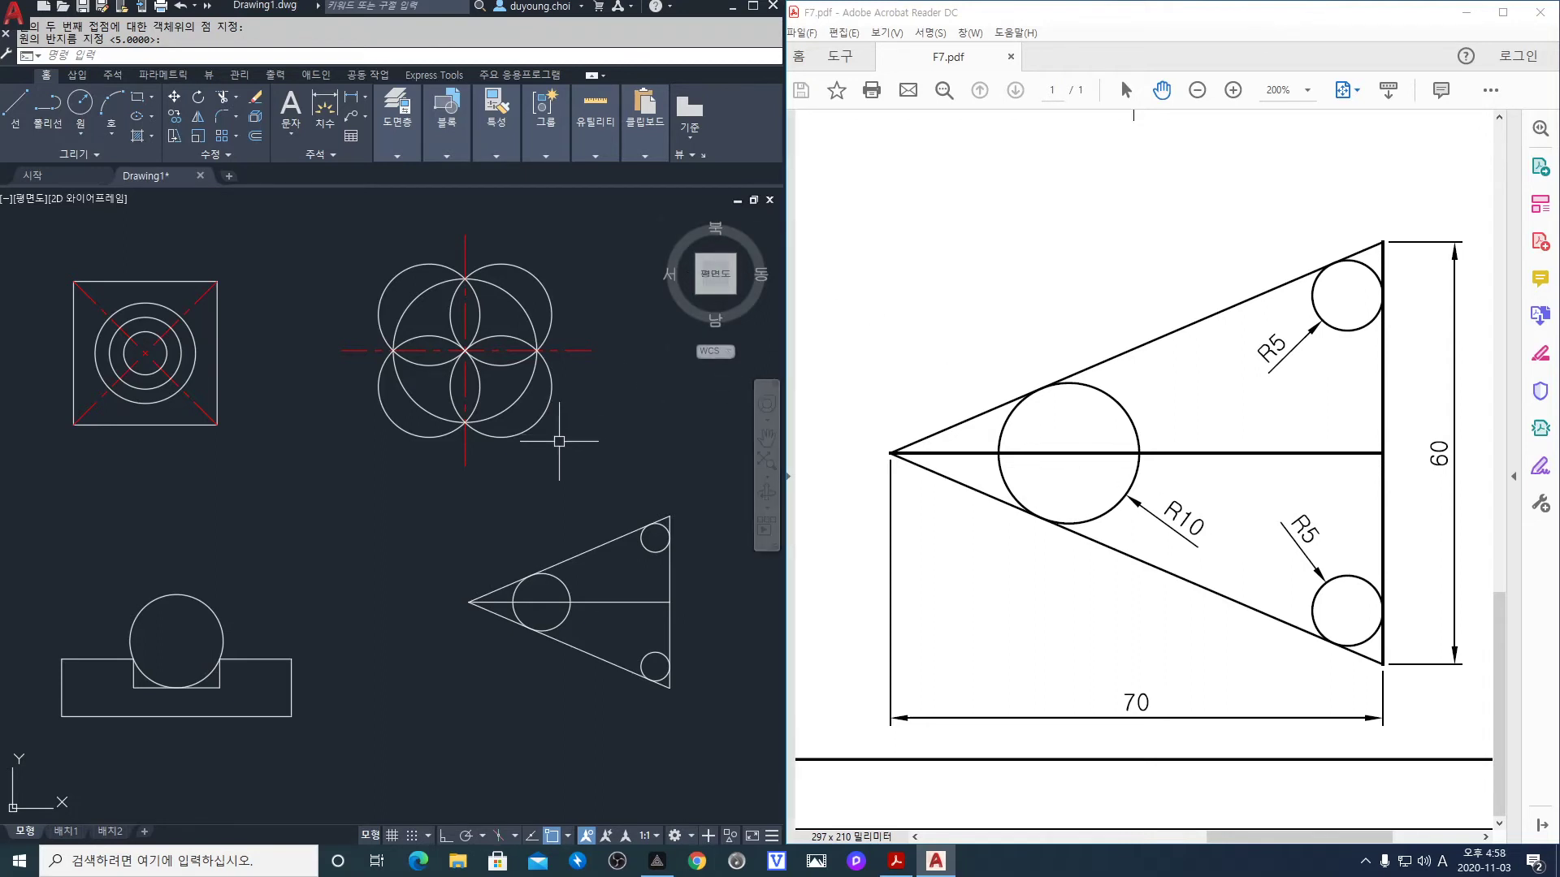
pyautogui.click(1307, 90)
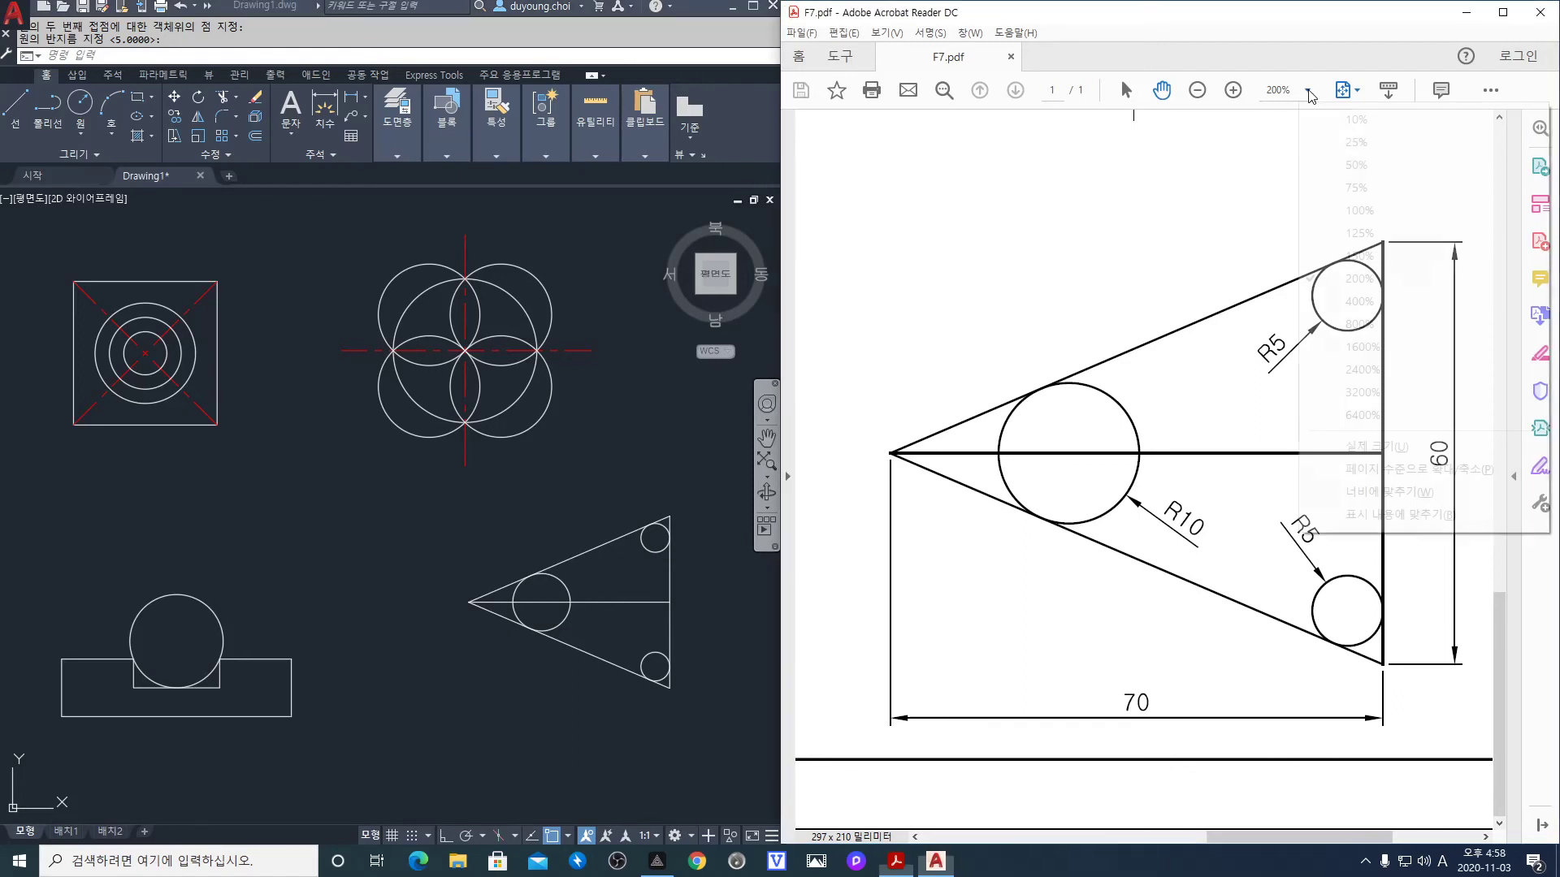
pyautogui.click(1355, 211)
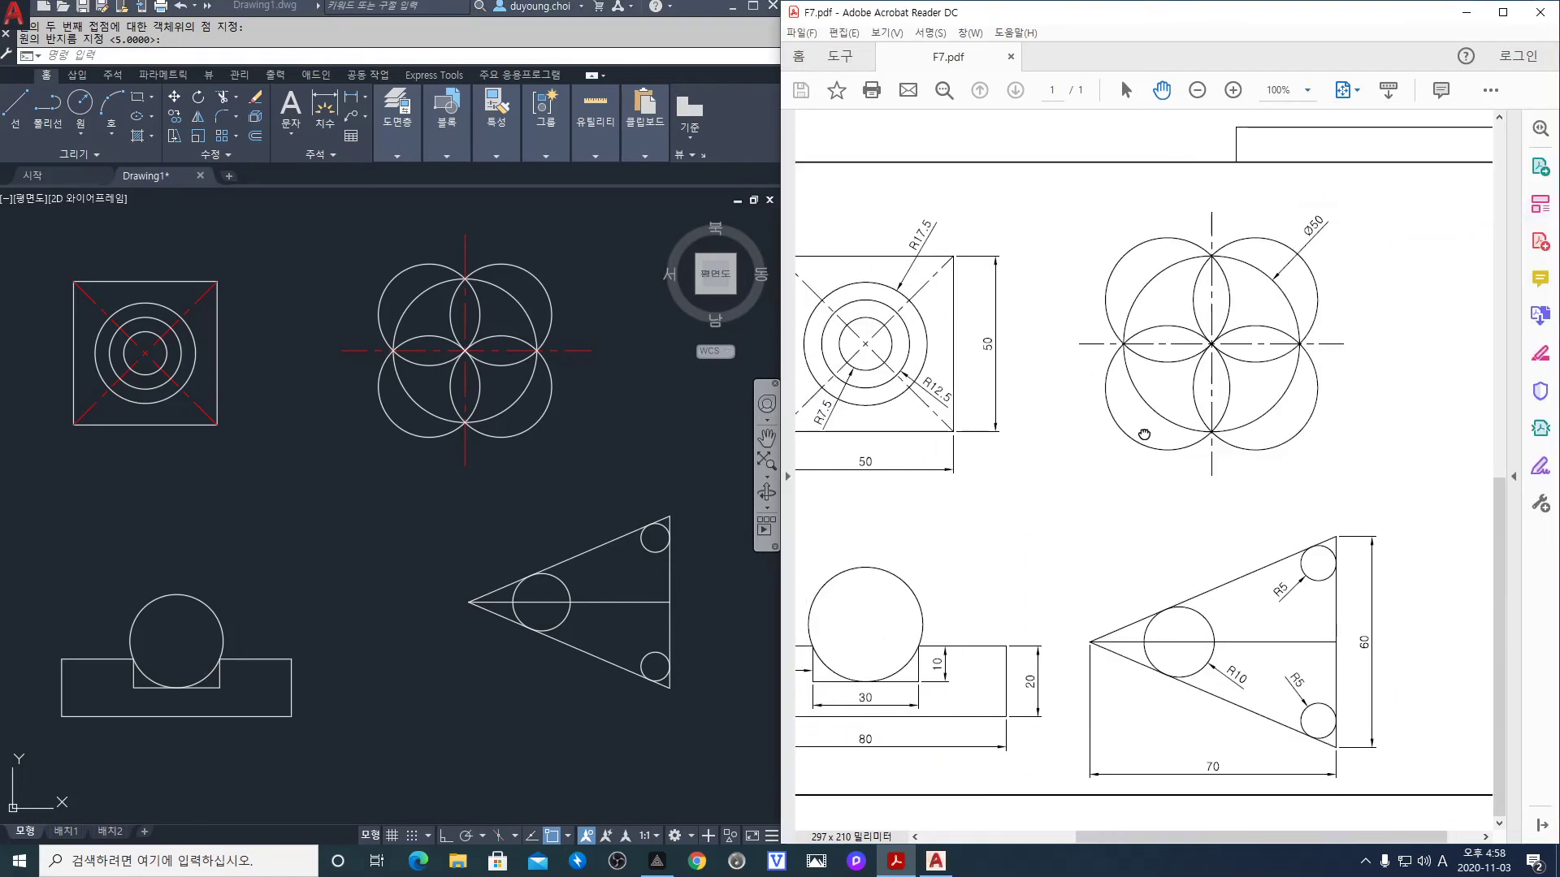